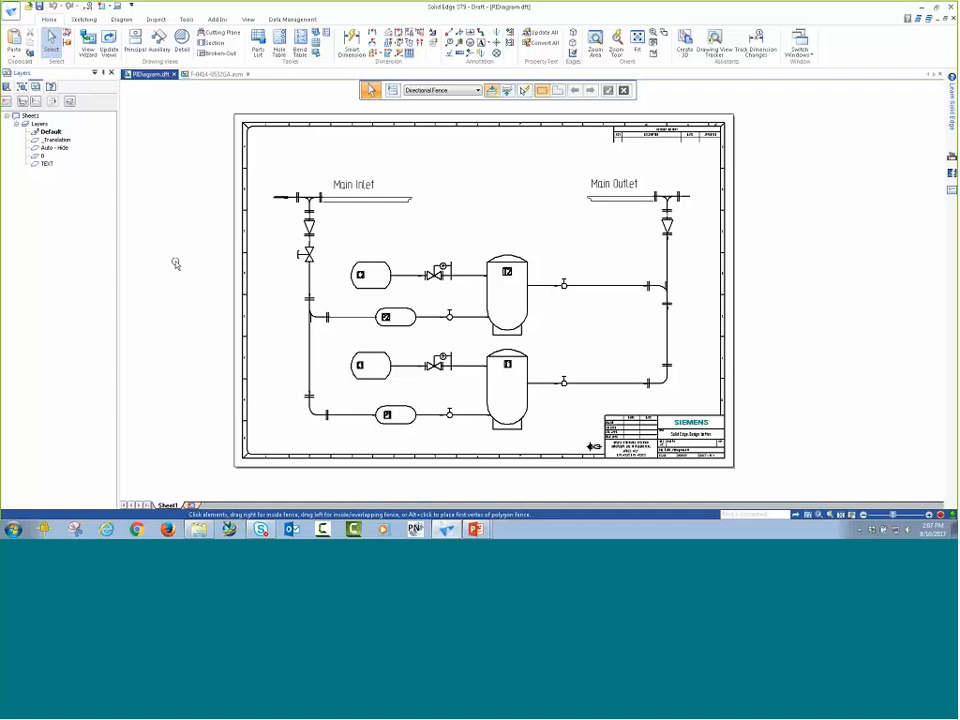
Step: Display the Piping symbol library and inspect the Compressor Tank 2 block and its connector in the piping diagram
left_click(7, 86)
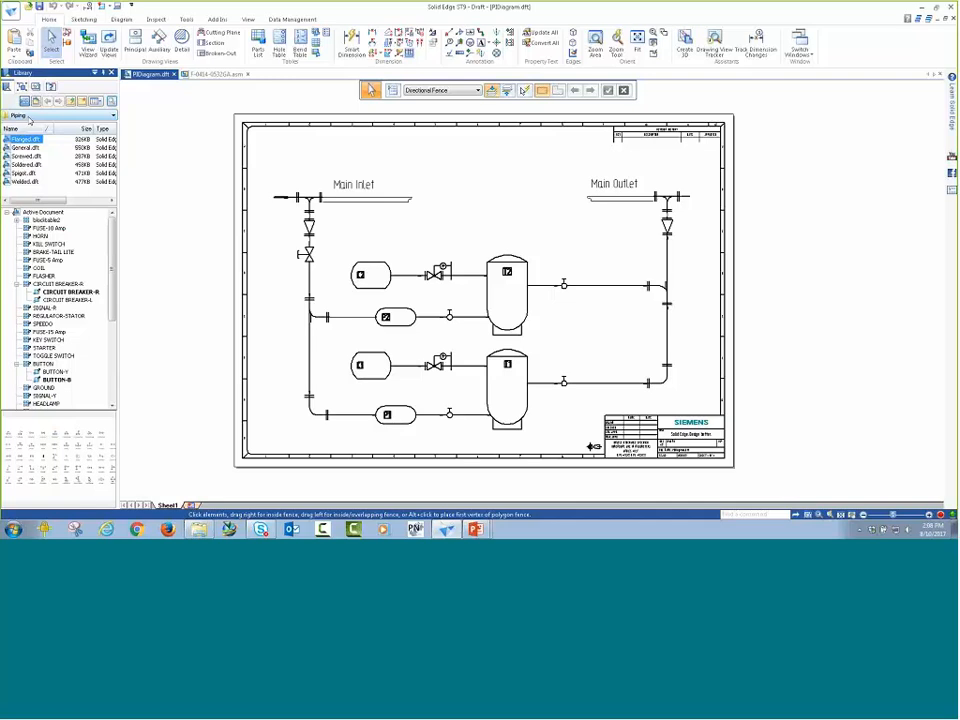
left_click(363, 272)
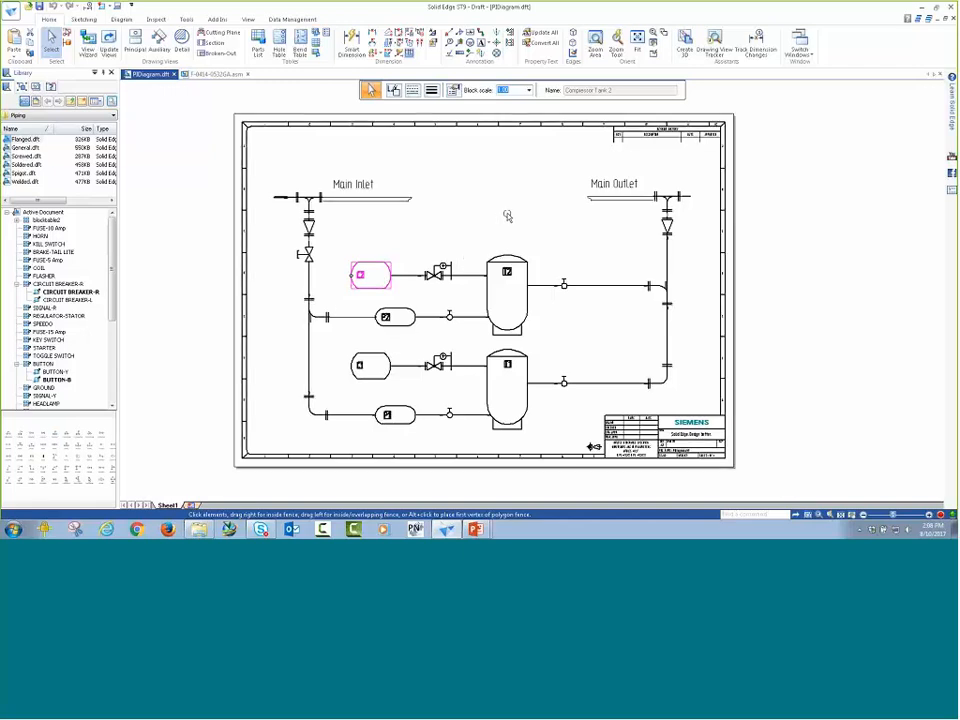
scroll(507, 216, "up", 1)
left_click(397, 277)
left_click(397, 279)
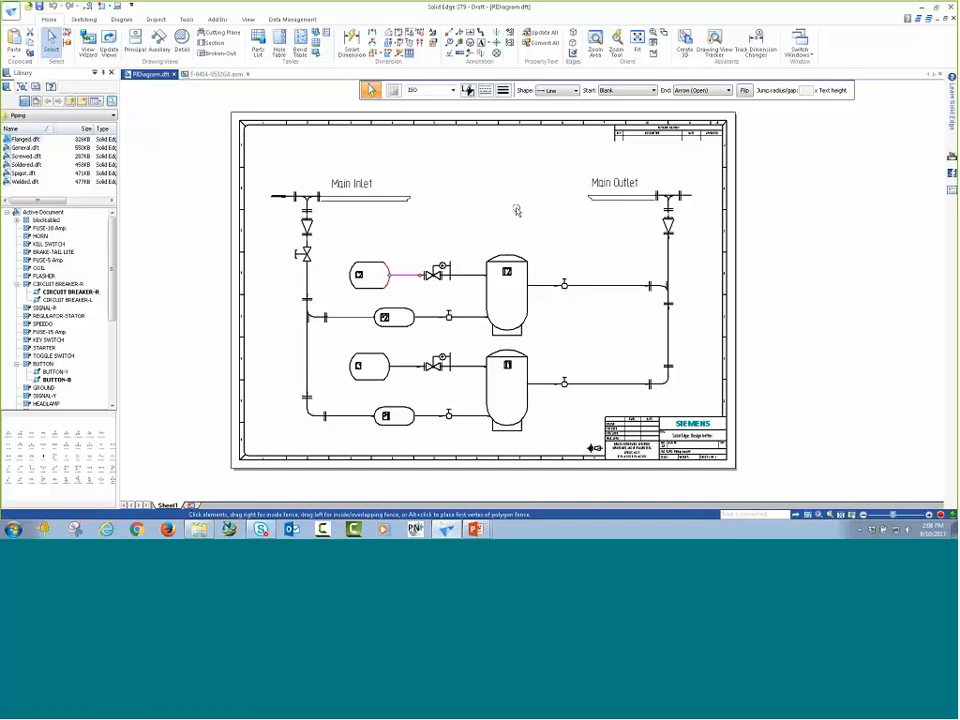
left_click(187, 229)
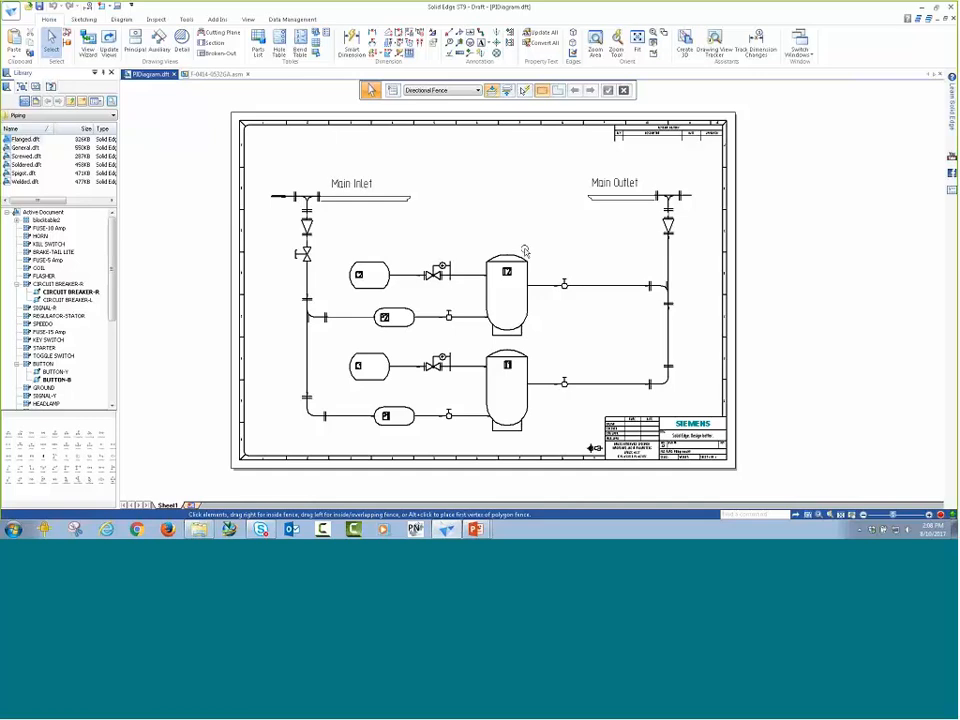
Step: Switch to the F-0414-0532GA.asm assembly and adjust the perspective of its 3D view
left_click(205, 75)
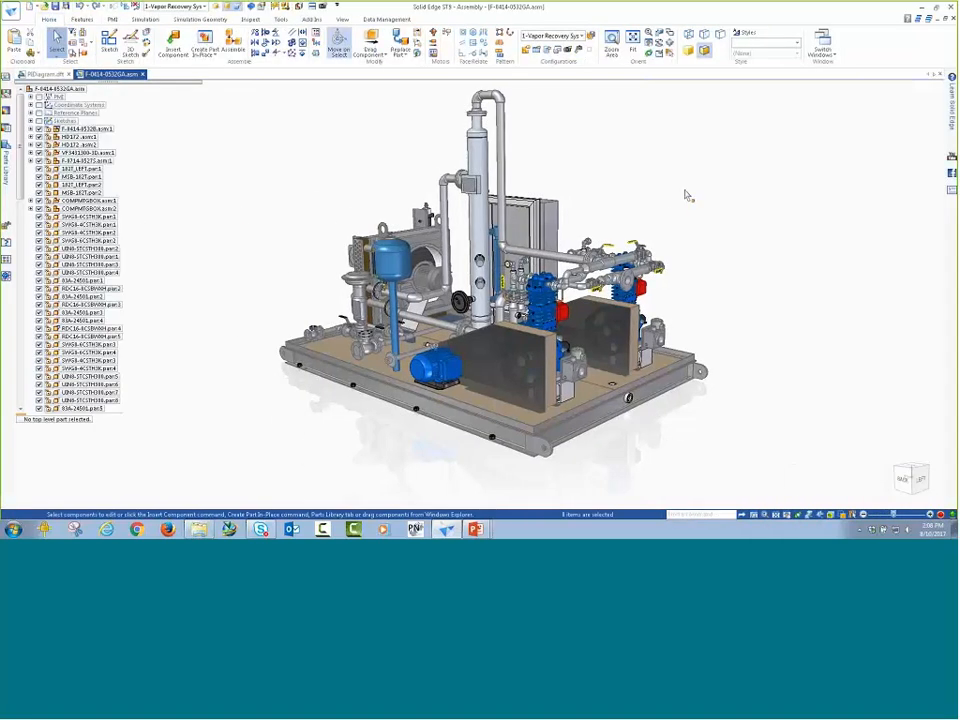
middle_click_drag(691, 194, 692, 195)
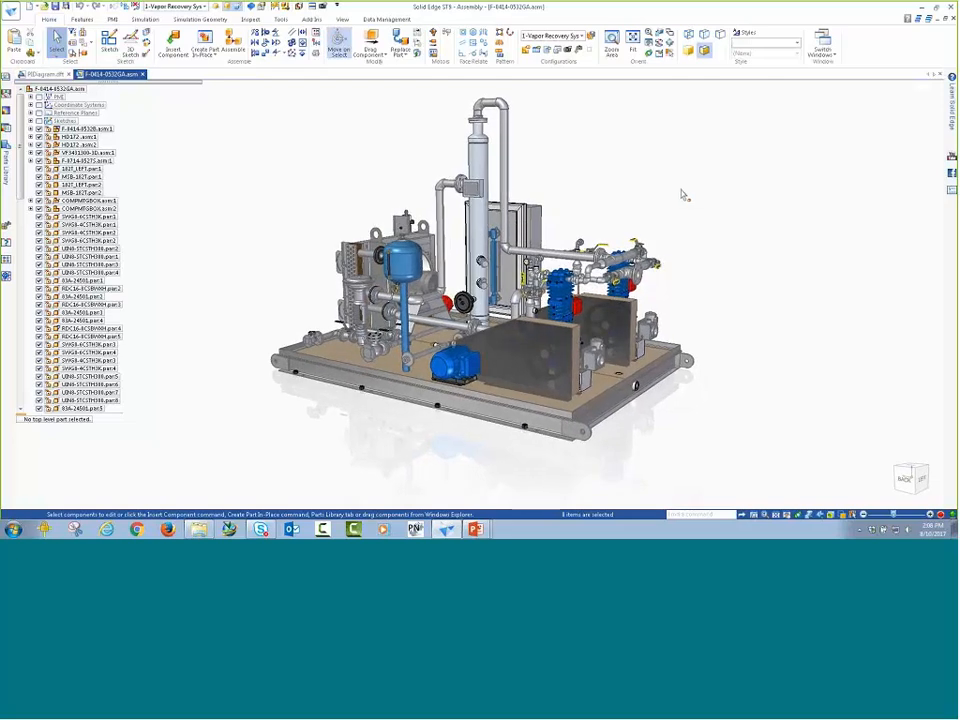
middle_click_drag(696, 212, 698, 212)
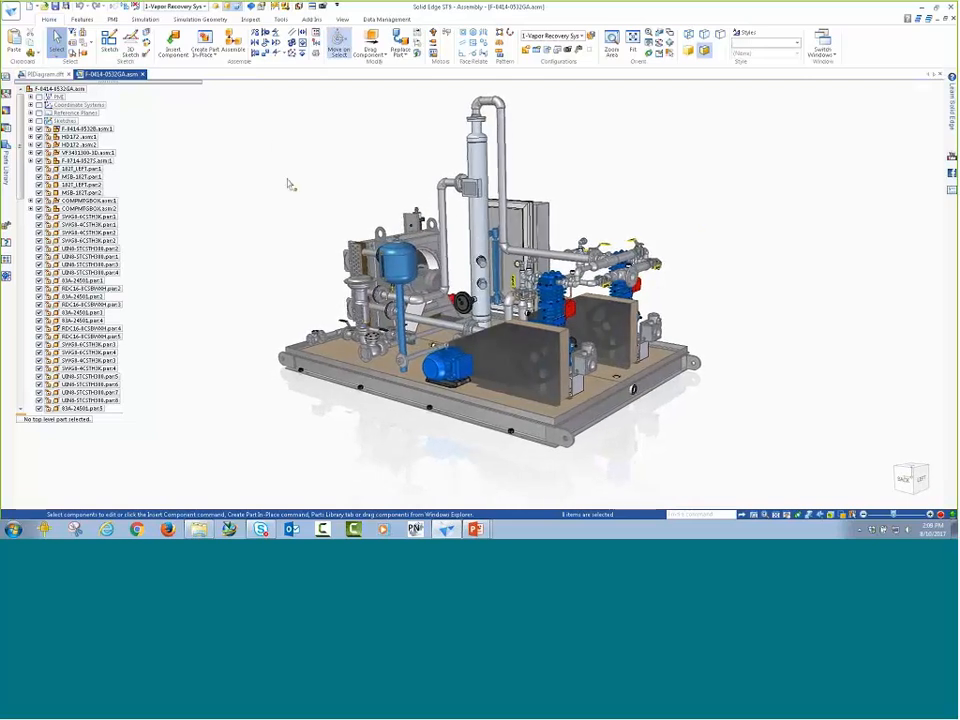
middle_click_drag(289, 185, 301, 181)
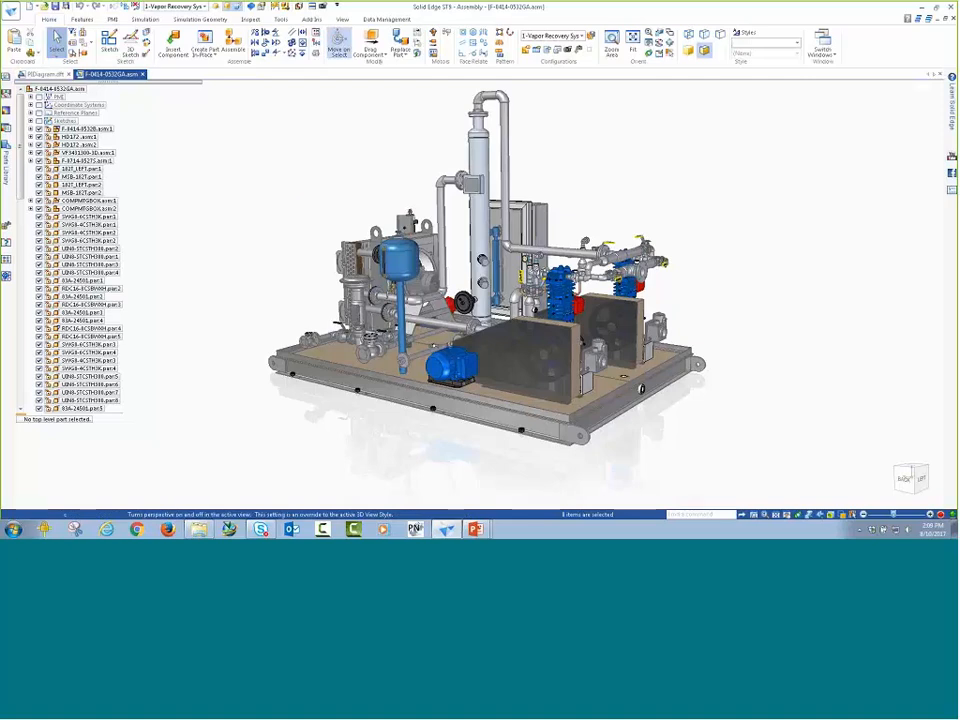
left_click(236, 7)
scroll(245, 170, "up", 5, "ctrl+shift")
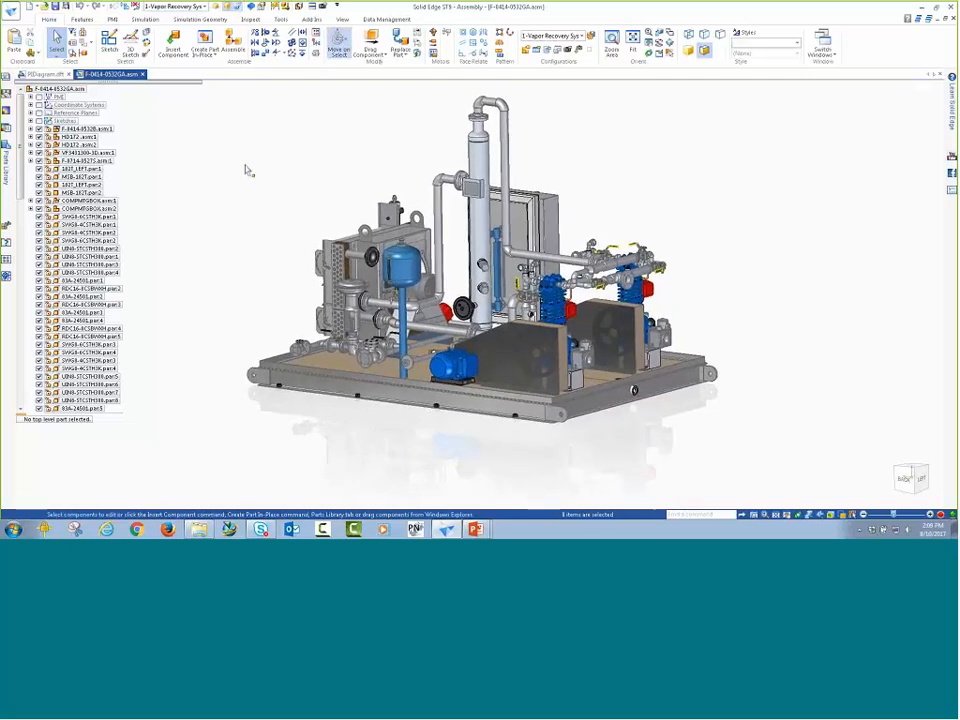
middle_click_drag(246, 169, 290, 192)
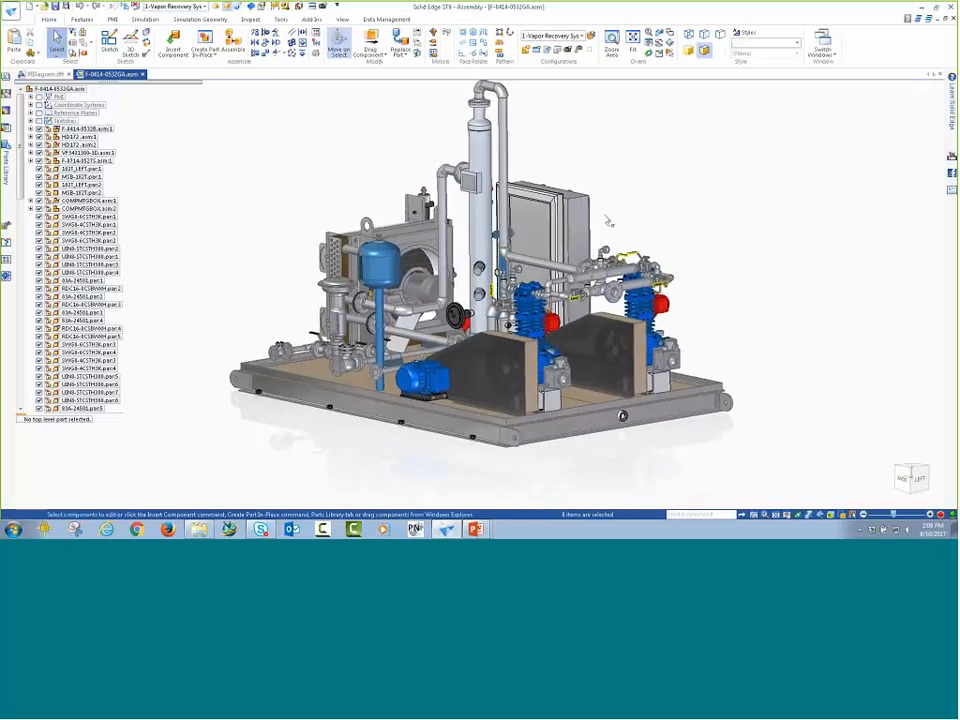
Step: Examine the vapor recovery skid from several sides, including its tank, cooler, pumps and pipe runs
scroll(336, 176, "up", 2)
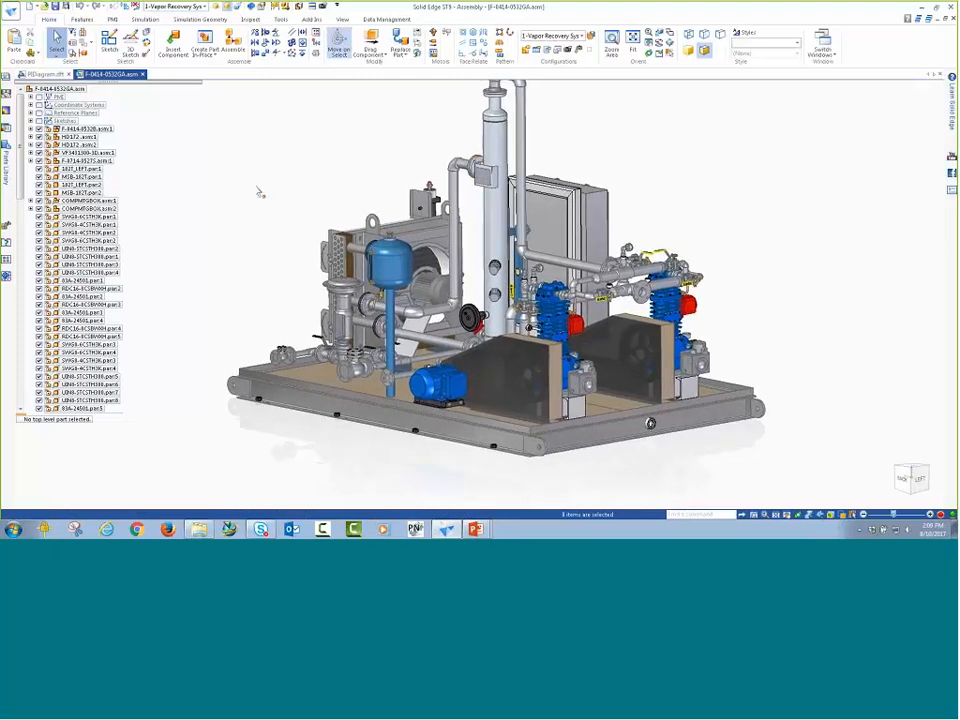
middle_click_drag(260, 191, 260, 191)
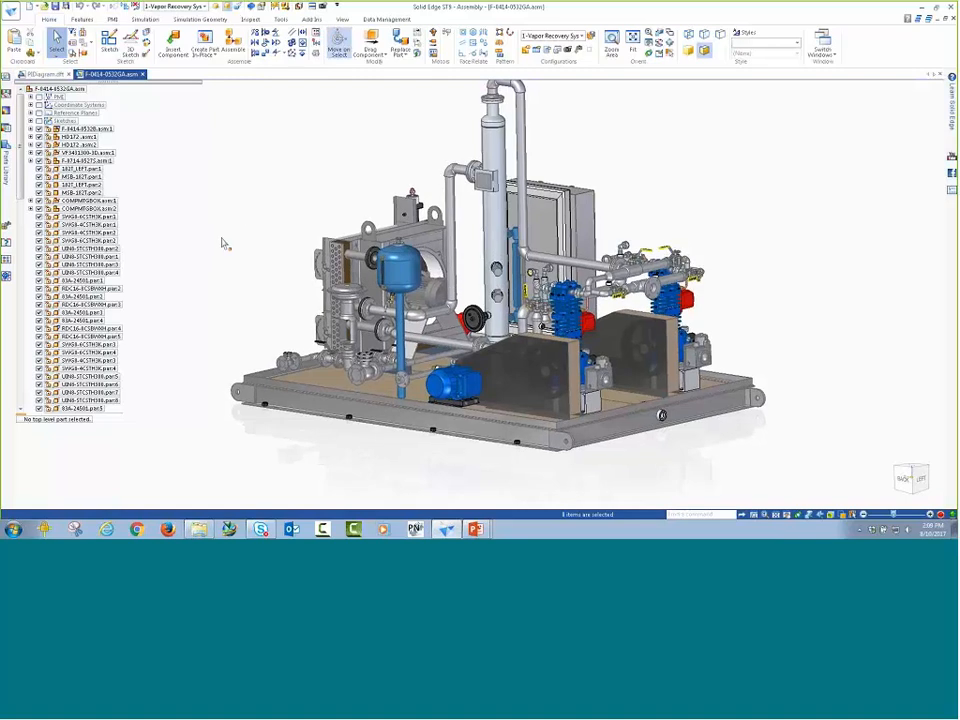
mouse_move(222, 238)
middle_mouse_down()
mouse_move(235, 250)
mouse_move(210, 225)
middle_mouse_up()
scroll(210, 225, "up", 3)
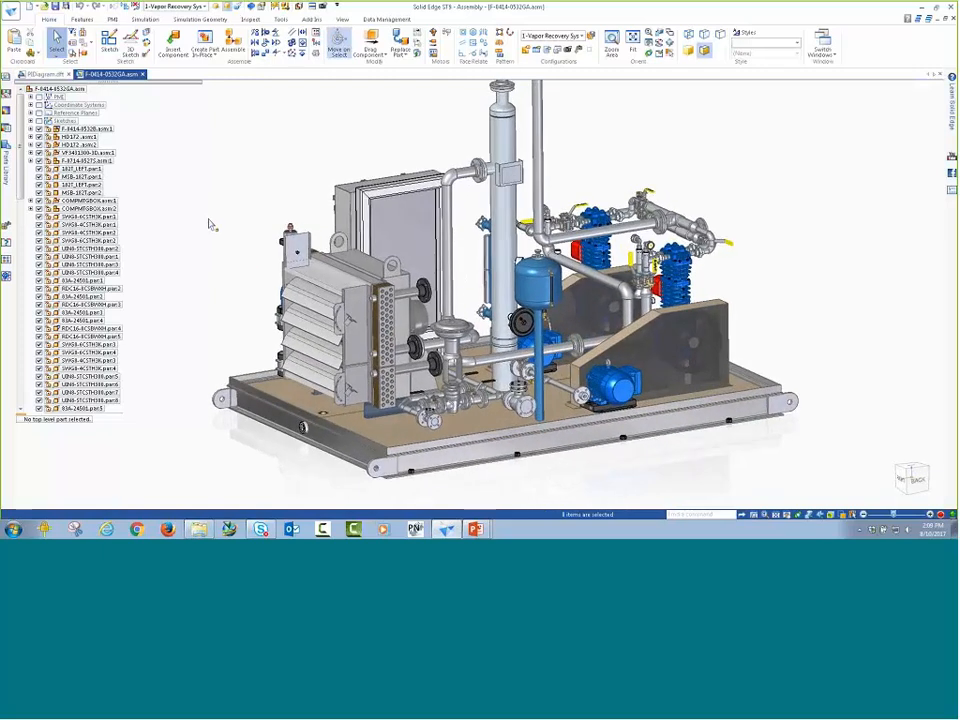
key("Left")
key("Left")
key("Left")
key("Left")
key("Left")
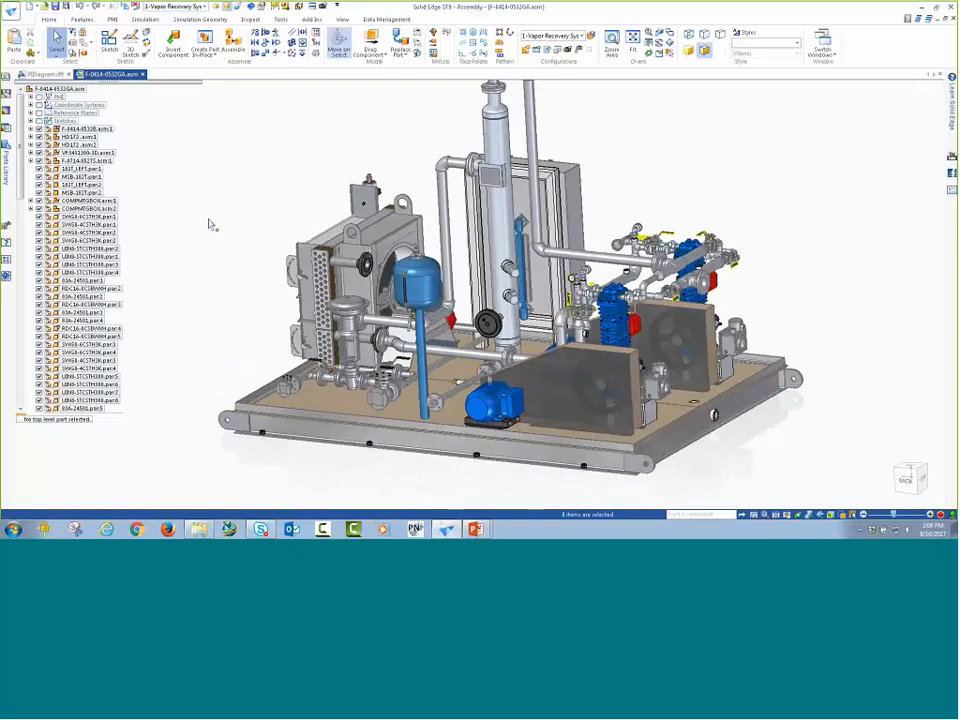
key("Left")
key("Left")
key("Left")
key("Left")
key("Left")
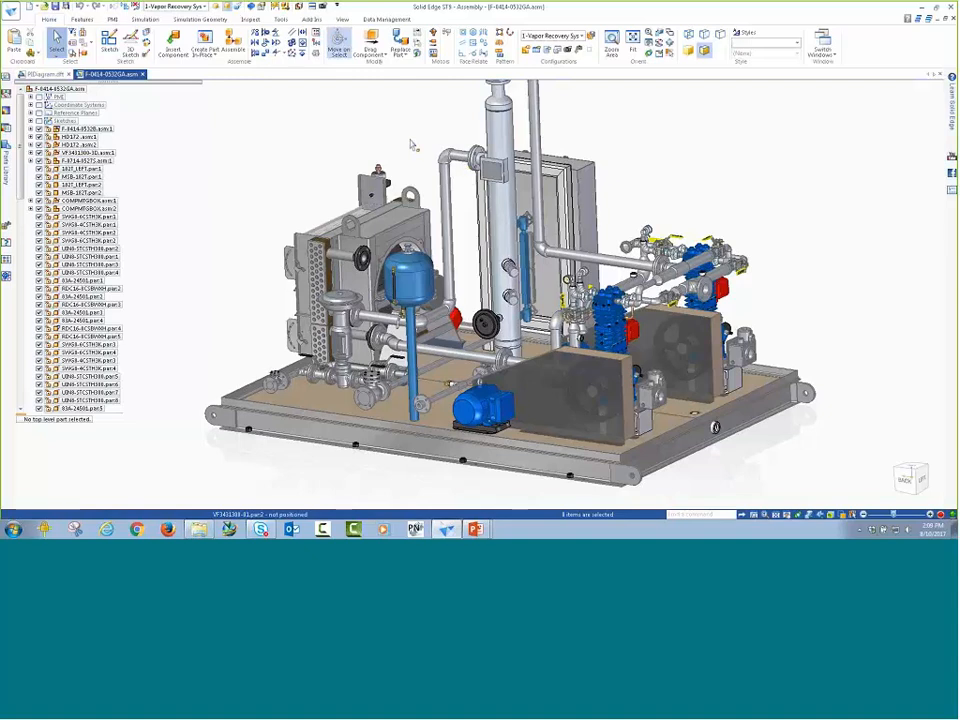
scroll(421, 152, "up", 2)
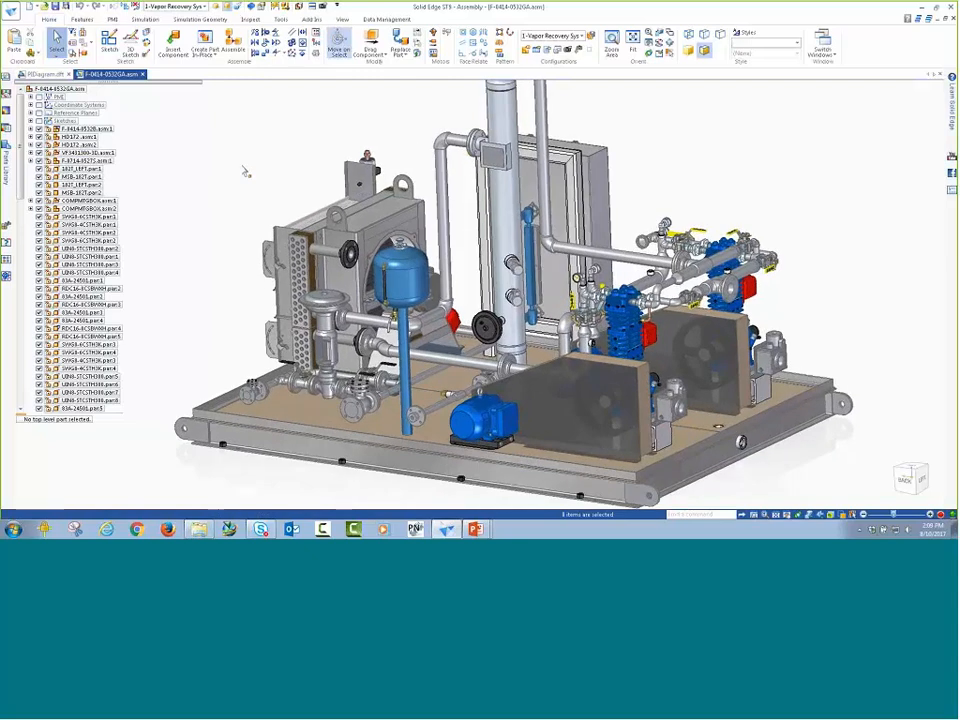
scroll(244, 171, "down", 3)
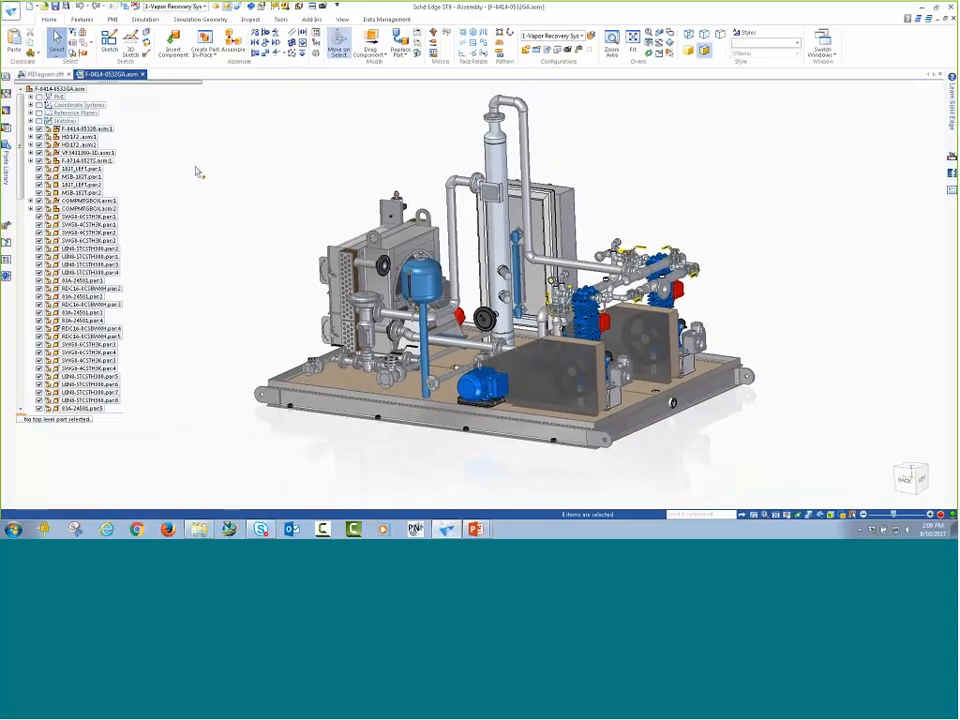
Step: Apply the 2-Piping Routes display configuration to the assembly so only the piping is displayed
right_click_drag(196, 167, 220, 165)
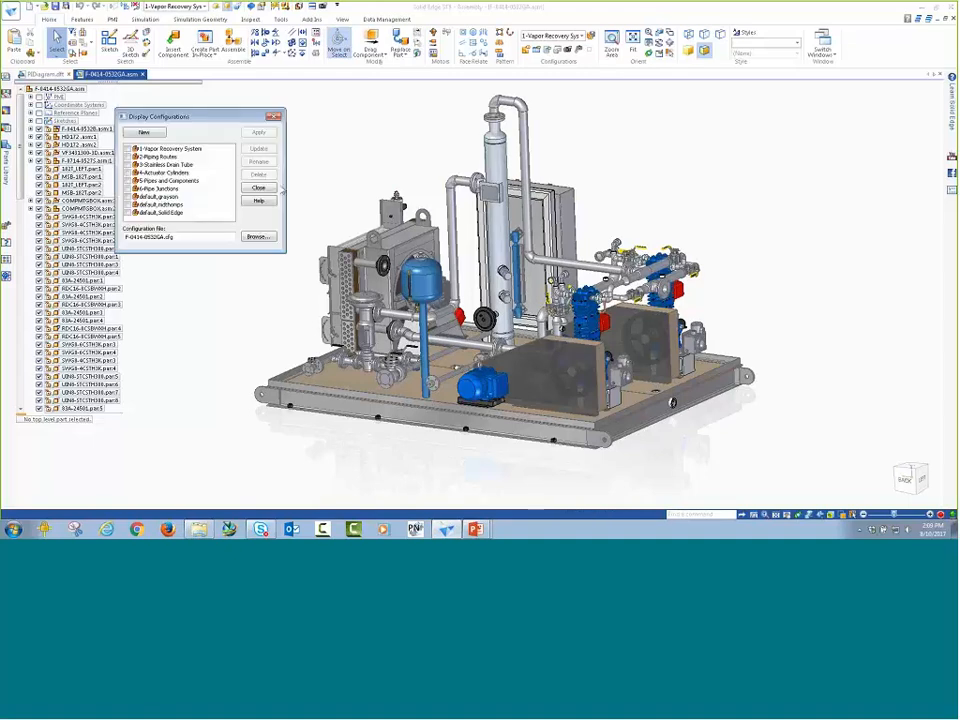
left_click(163, 157)
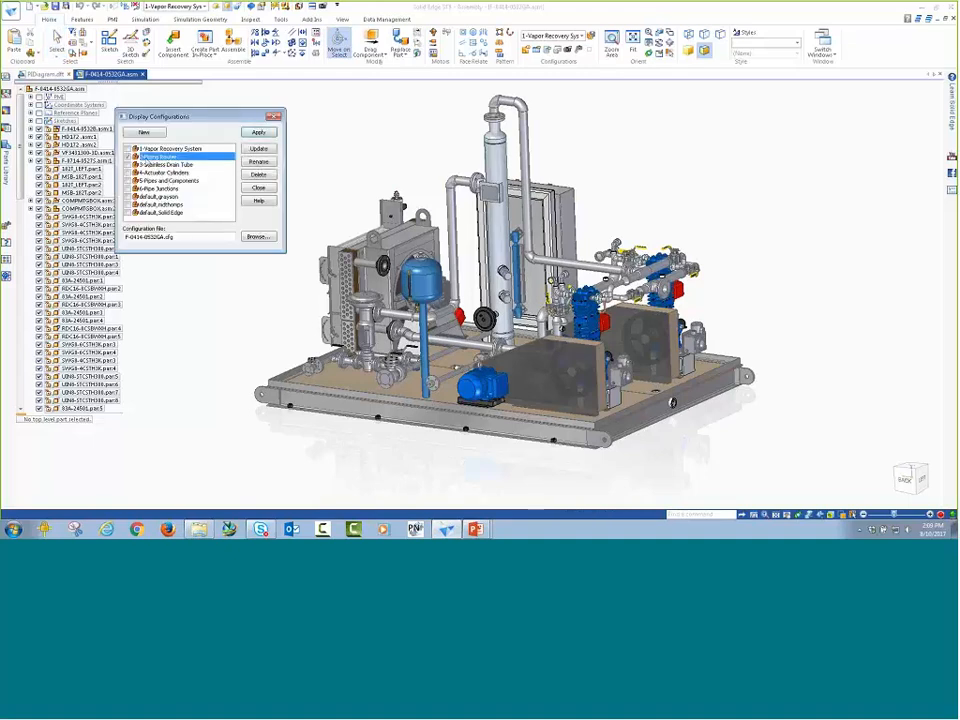
left_click(258, 132)
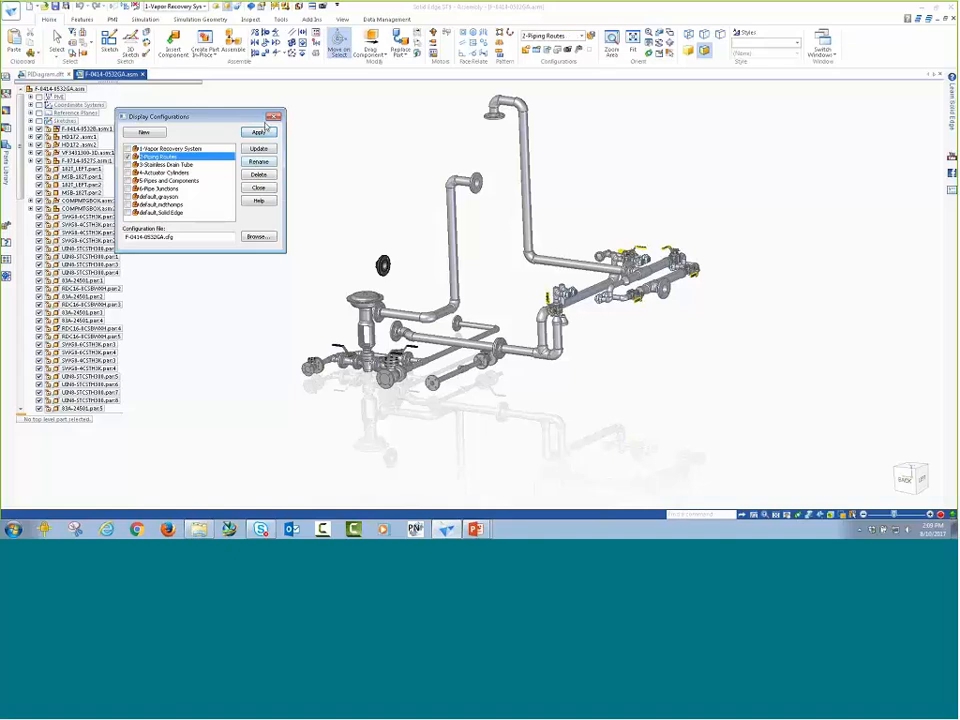
left_click(278, 119)
middle_click_drag(276, 300, 240, 242)
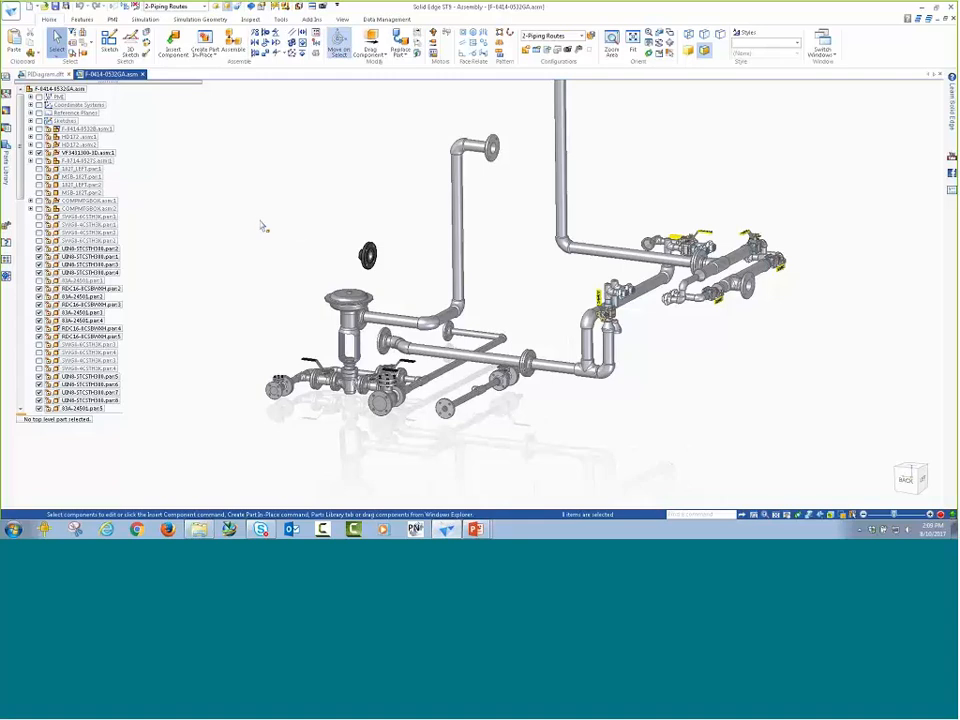
Step: Show the hidden components of the C13431300 cooler subassembly within VF3431300-3D.asm and inspect its pipe connection
left_click(31, 152)
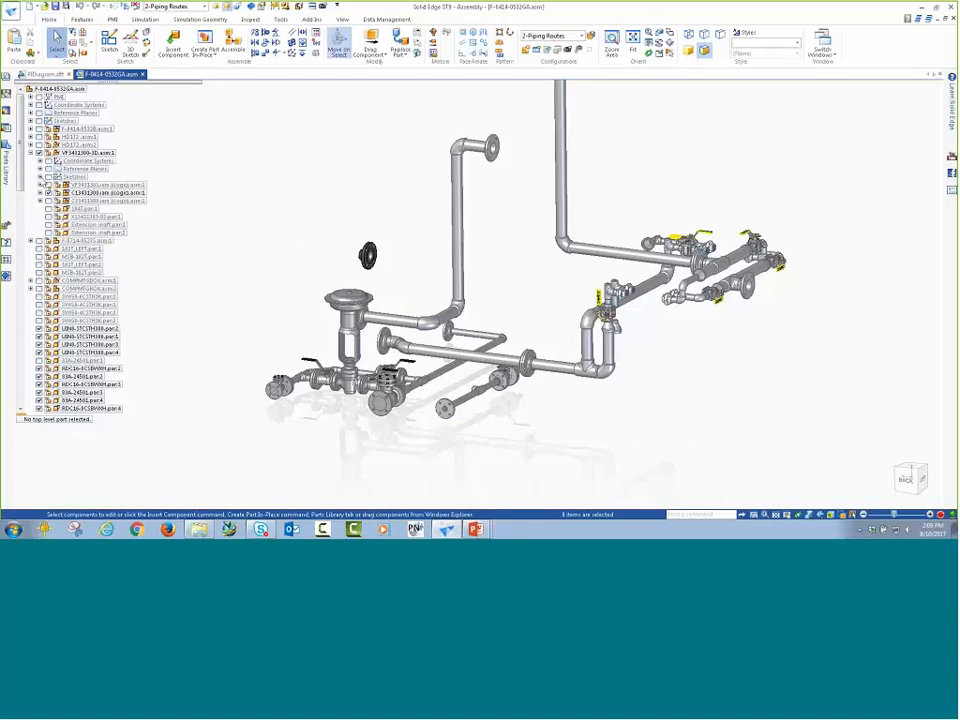
left_click(42, 200)
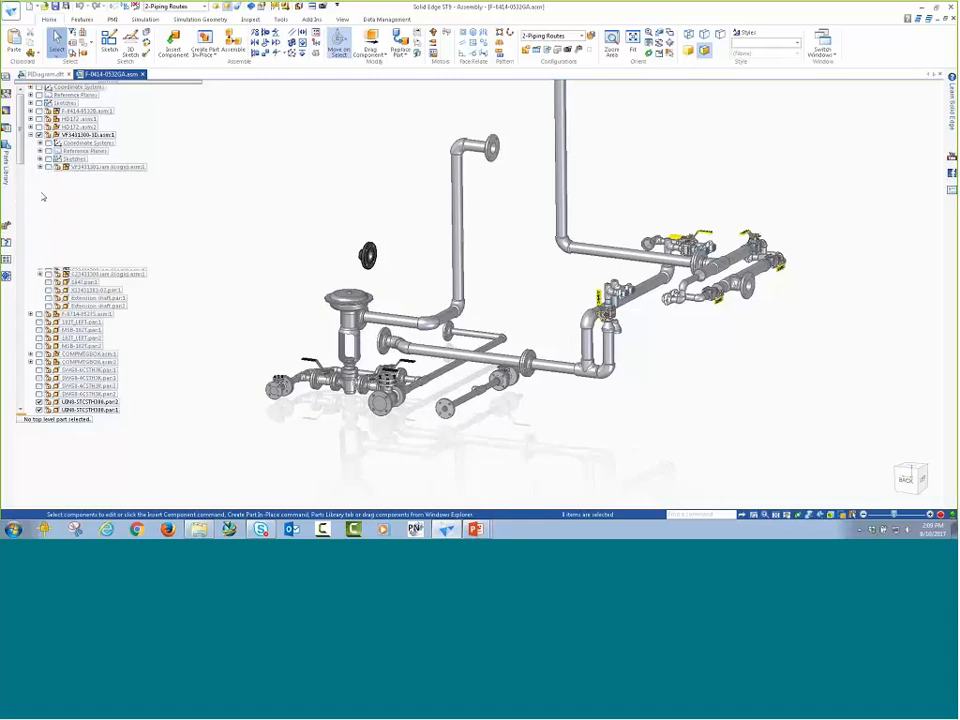
left_click(40, 90)
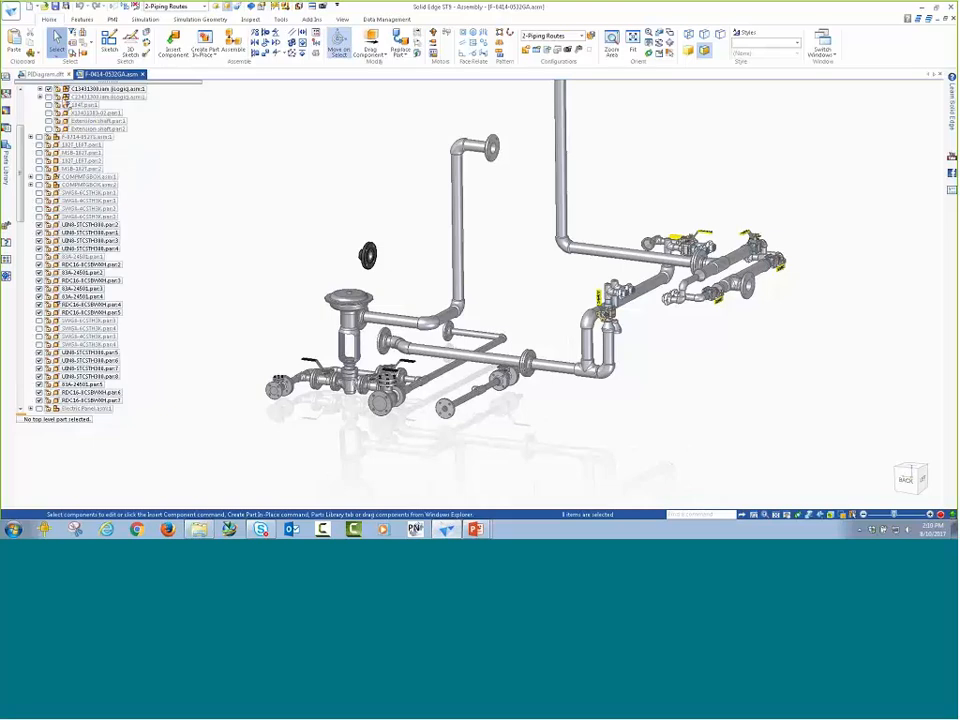
left_click(100, 89)
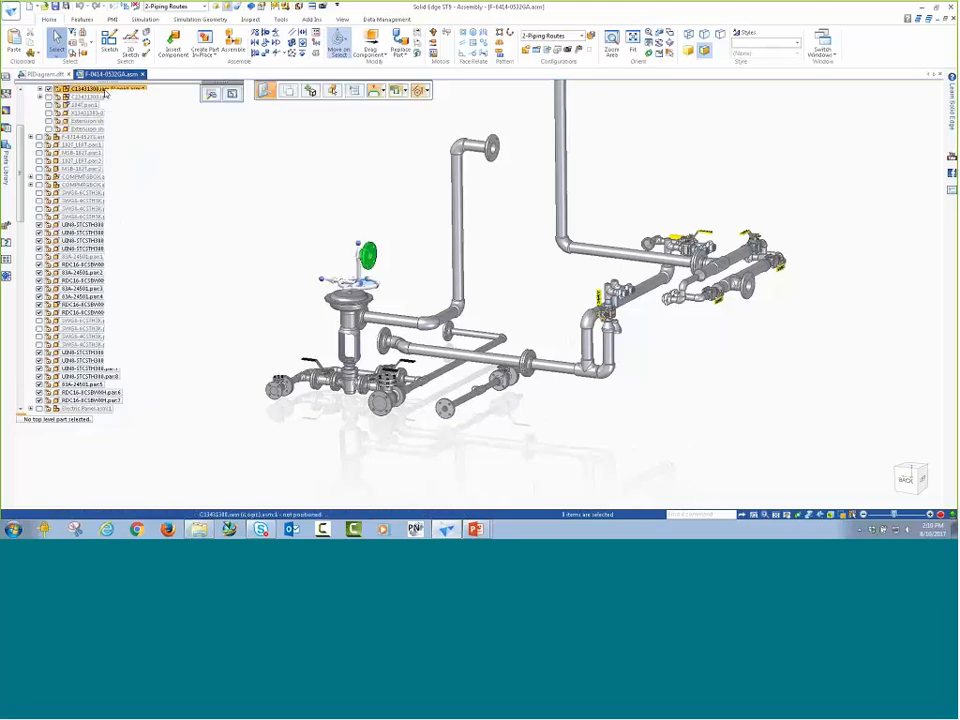
right_click(104, 89)
left_click(129, 142)
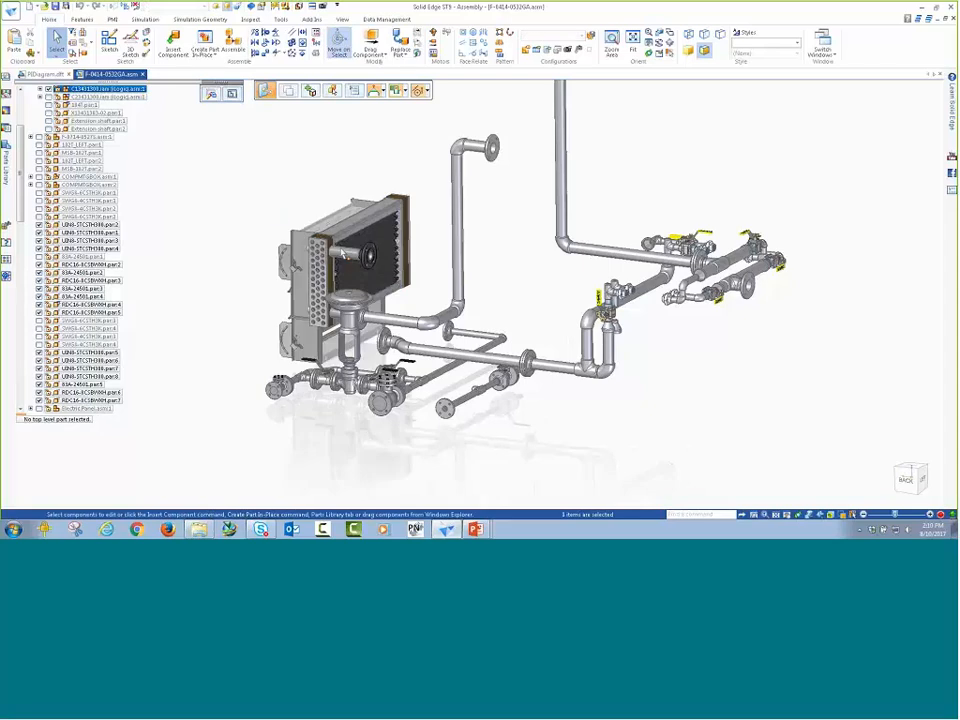
middle_click_drag(378, 276, 252, 200)
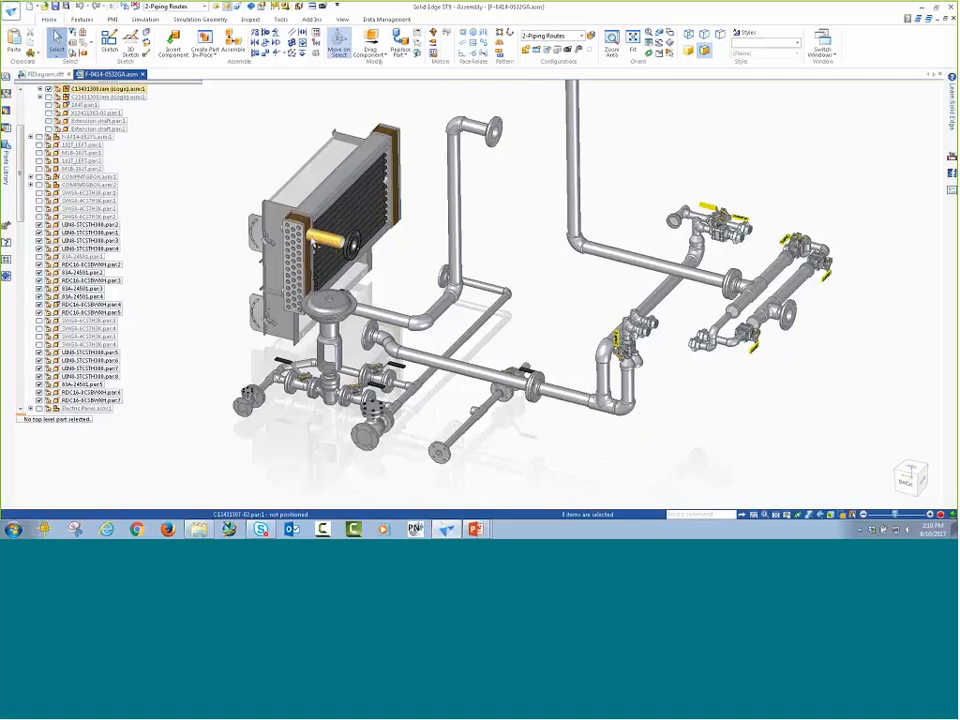
middle_click_drag(240, 185, 235, 300)
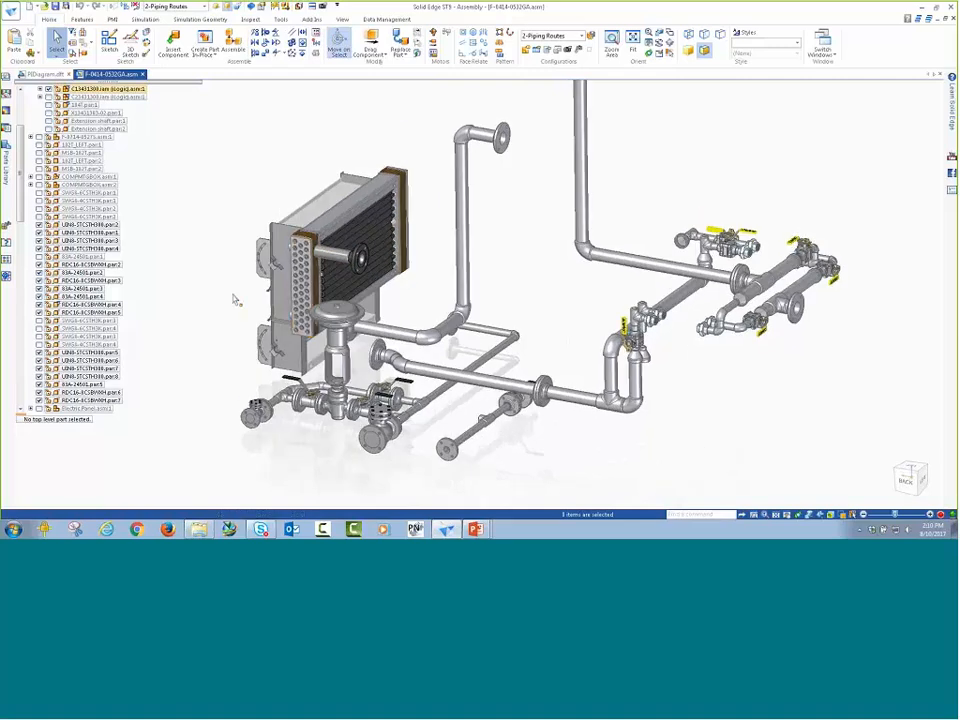
middle_click_drag(284, 214, 296, 137)
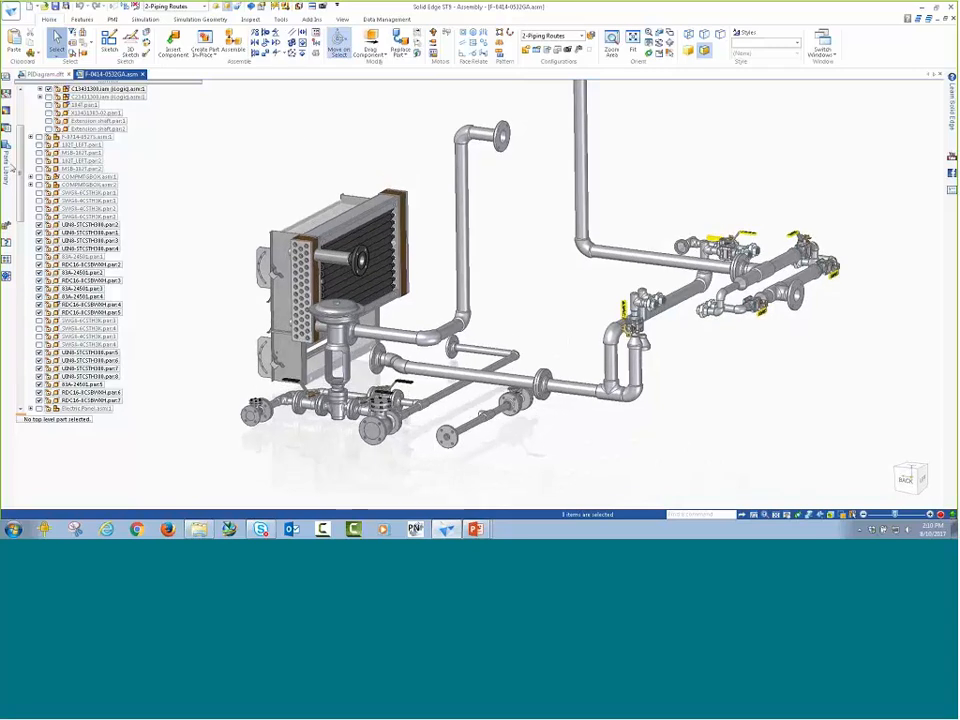
Step: Reapply the 2-Piping Routes display configuration to hide the cooler components again
left_click_drag(20, 162, 20, 125)
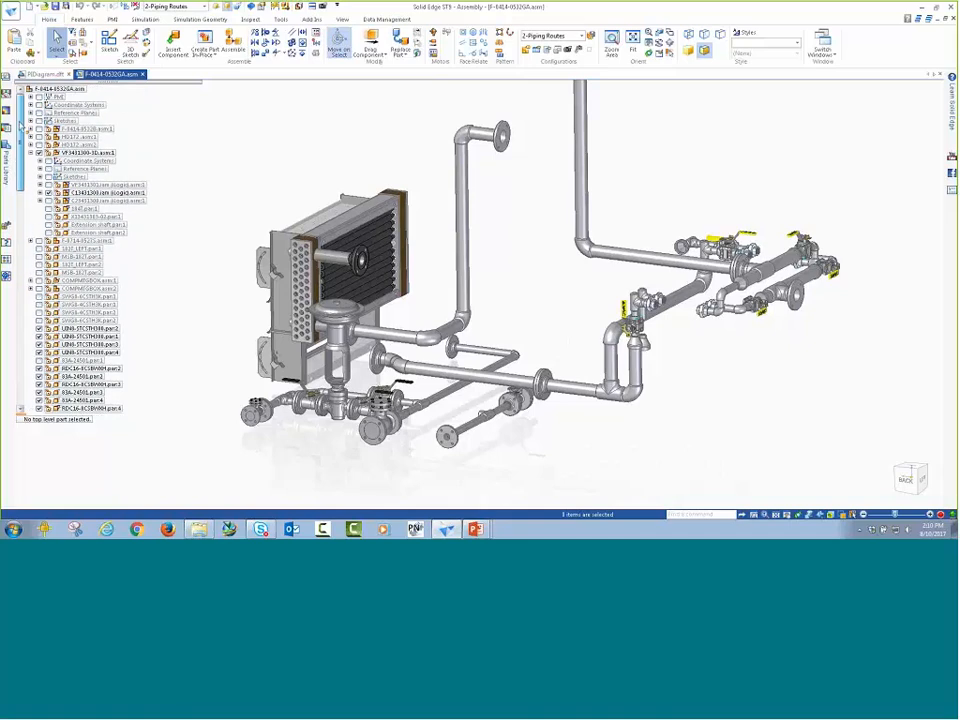
right_click(195, 133)
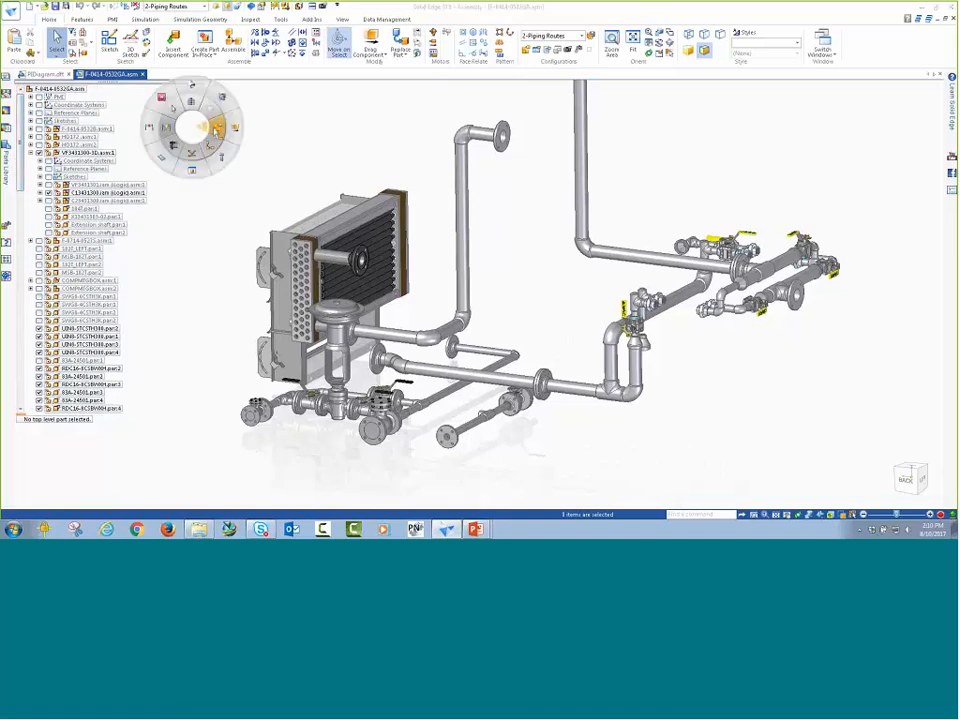
left_click(215, 129)
left_click(155, 156)
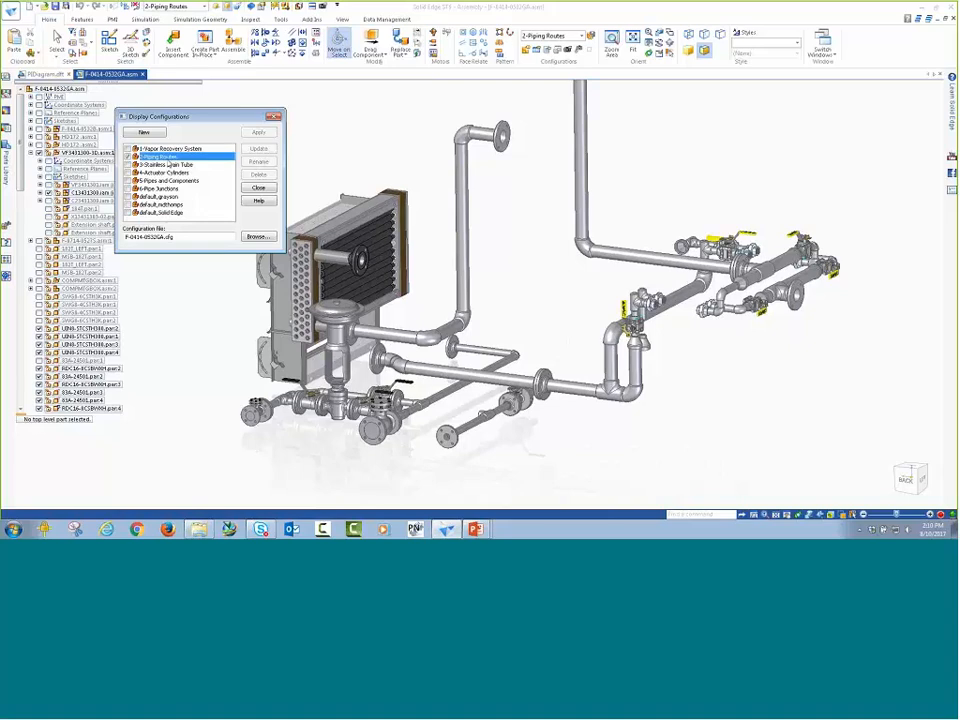
left_click(258, 132)
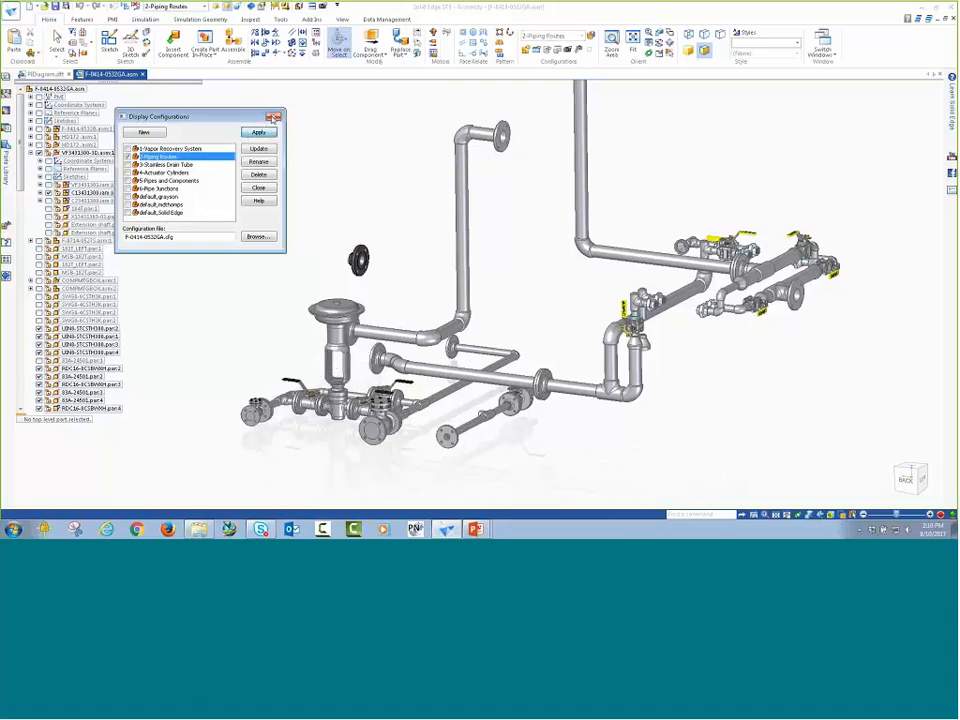
left_click(273, 117)
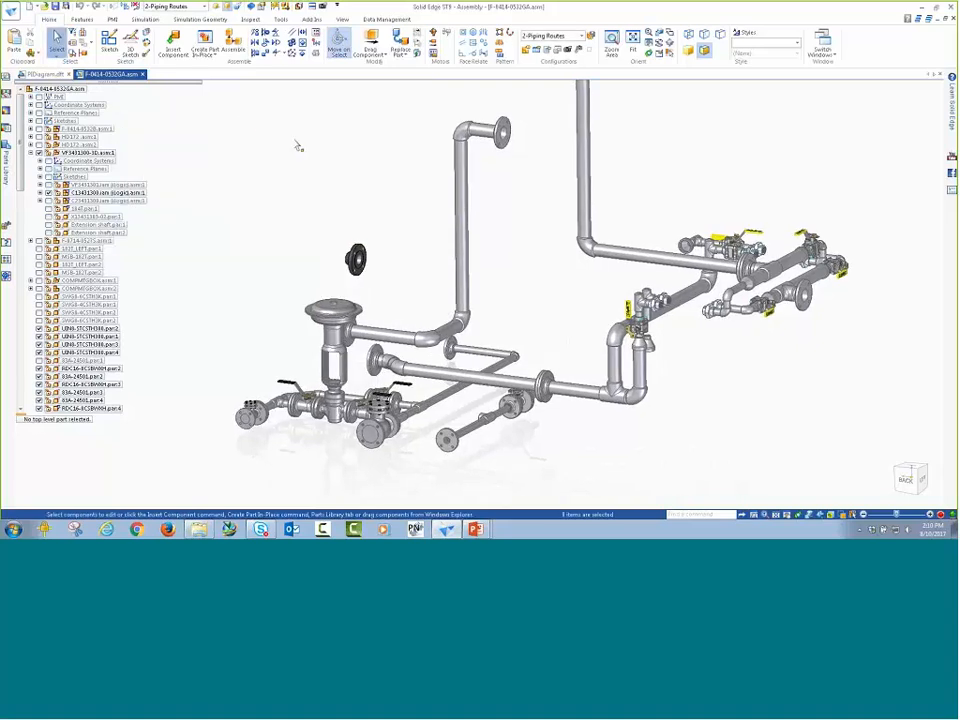
Step: Open the XpresRoute environment for the assembly
right_click(247, 123)
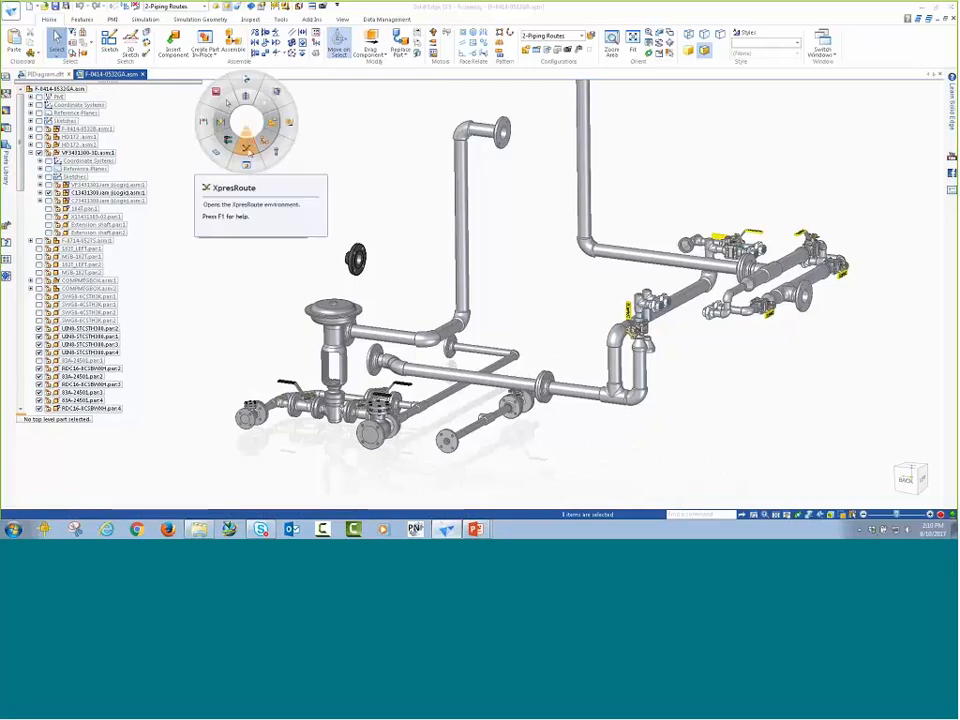
left_click(245, 147)
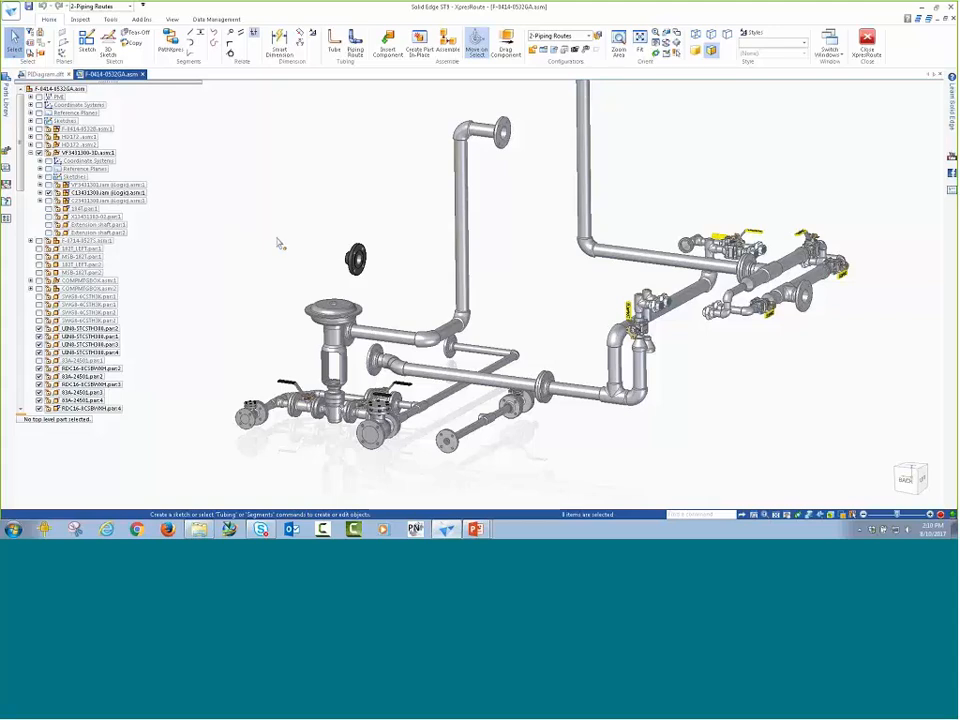
scroll(296, 249, "up", 2)
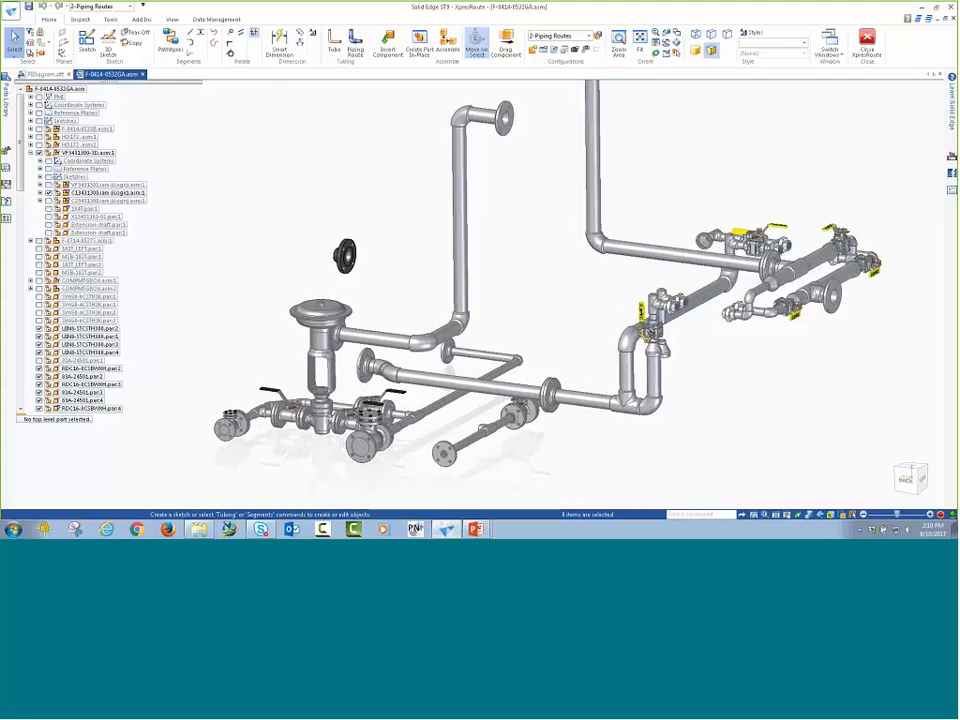
Step: Draw a 3D line segment 500 mm long, running horizontally out from the centre of the loose black flange
right_click(251, 147)
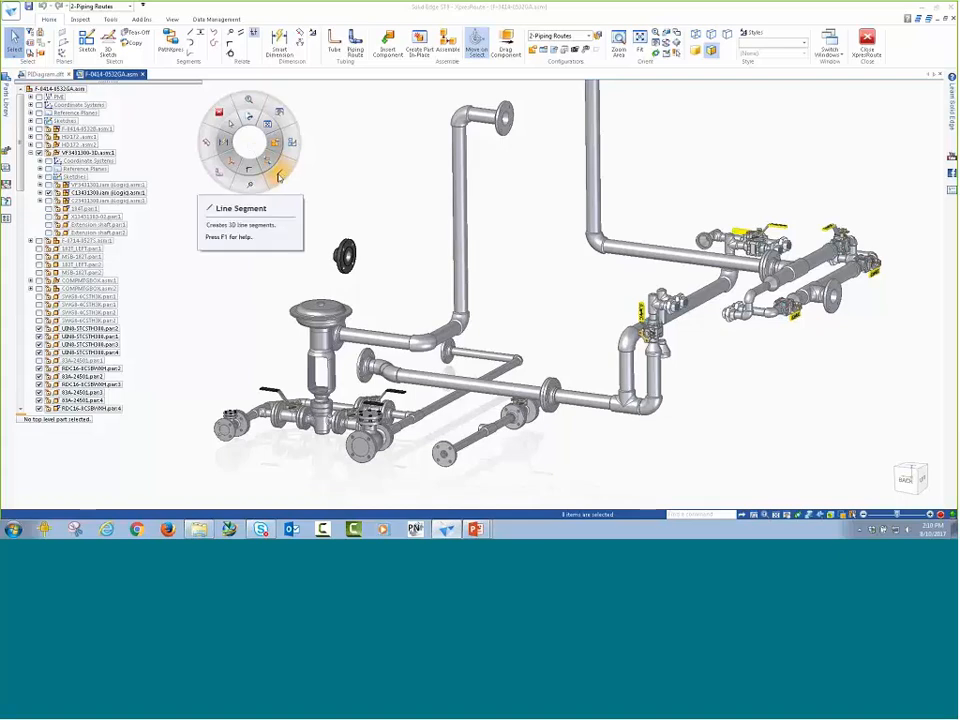
left_click(279, 177)
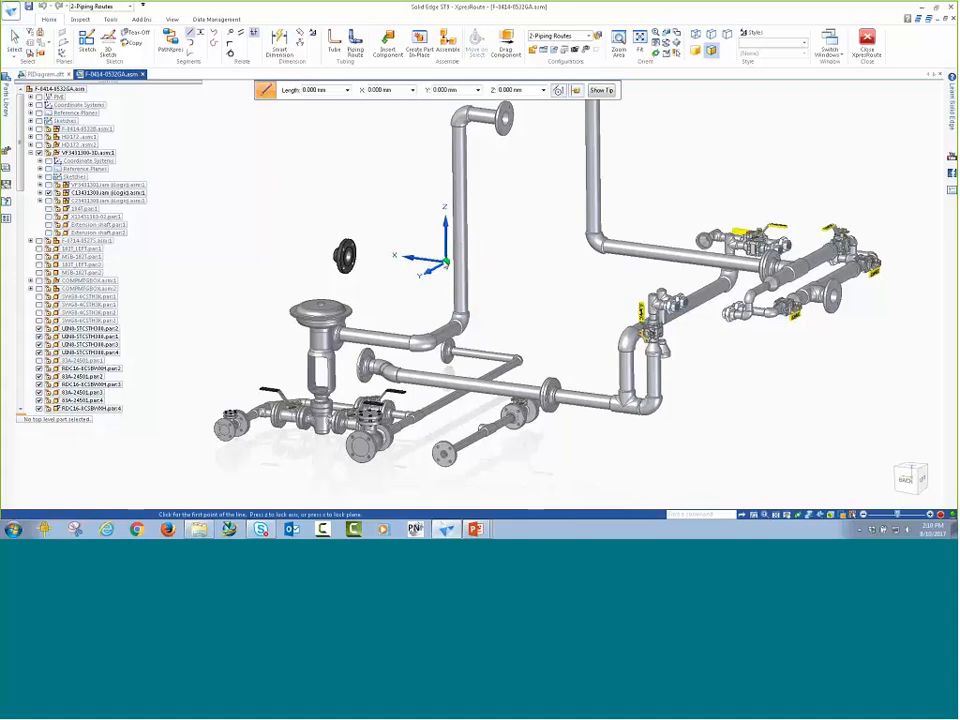
scroll(308, 231, "up", 2)
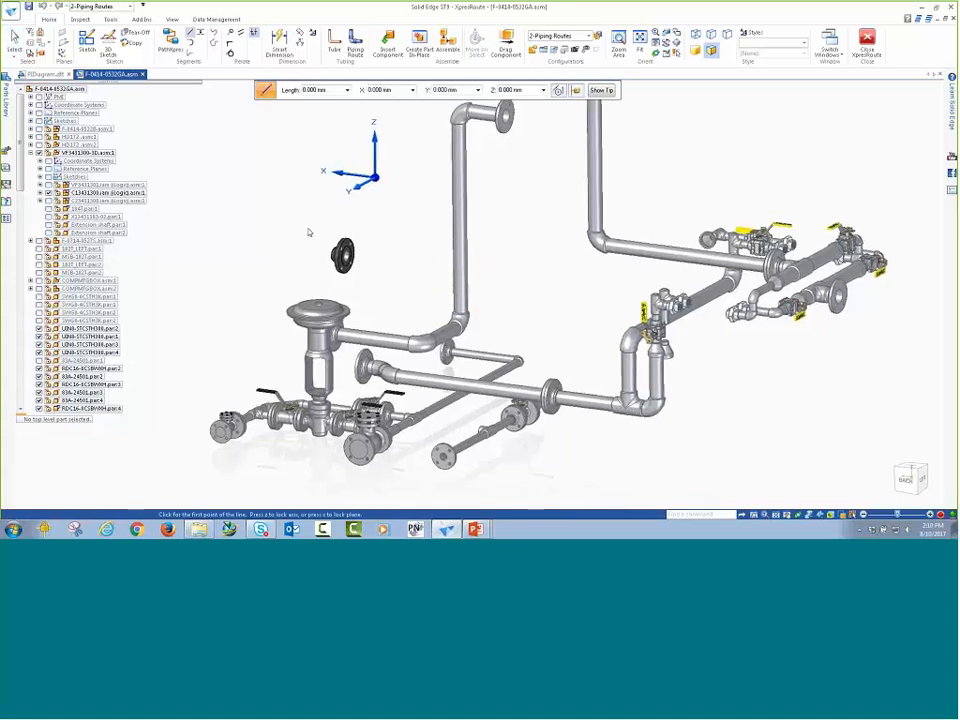
middle_click_drag(253, 237, 338, 285)
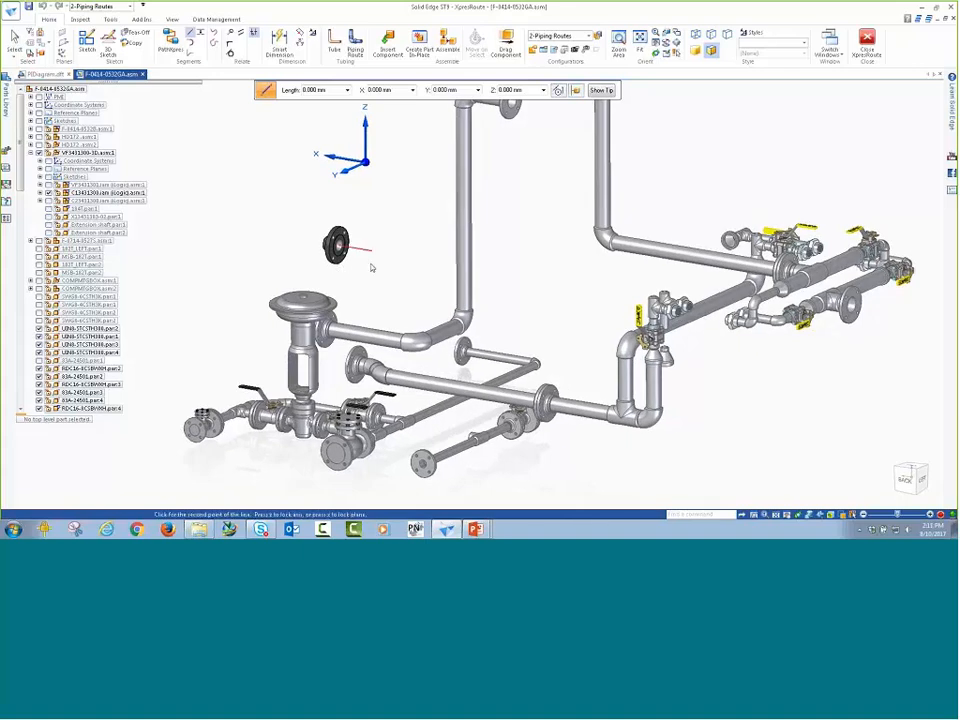
left_click(375, 269)
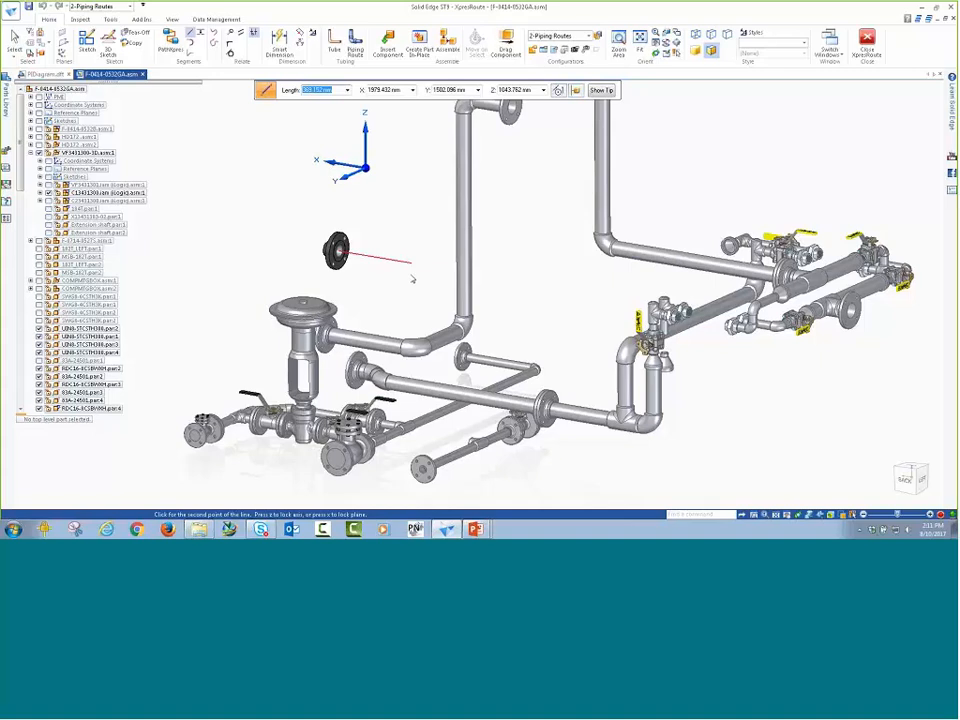
type("5")
type("00")
key("Tab")
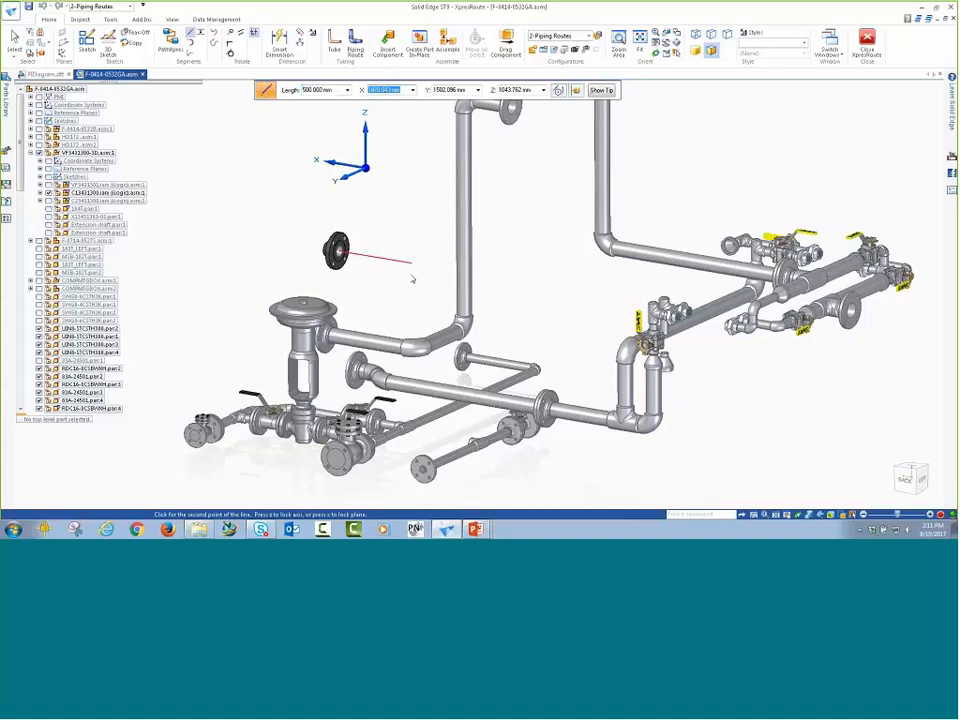
type("1848.584")
key("Return")
Step: Continue the 3D line path downward, horizontally across, upward and over to the centre of the open pipe end beside the far valves
left_click(437, 281)
middle_click_drag(407, 290, 416, 234)
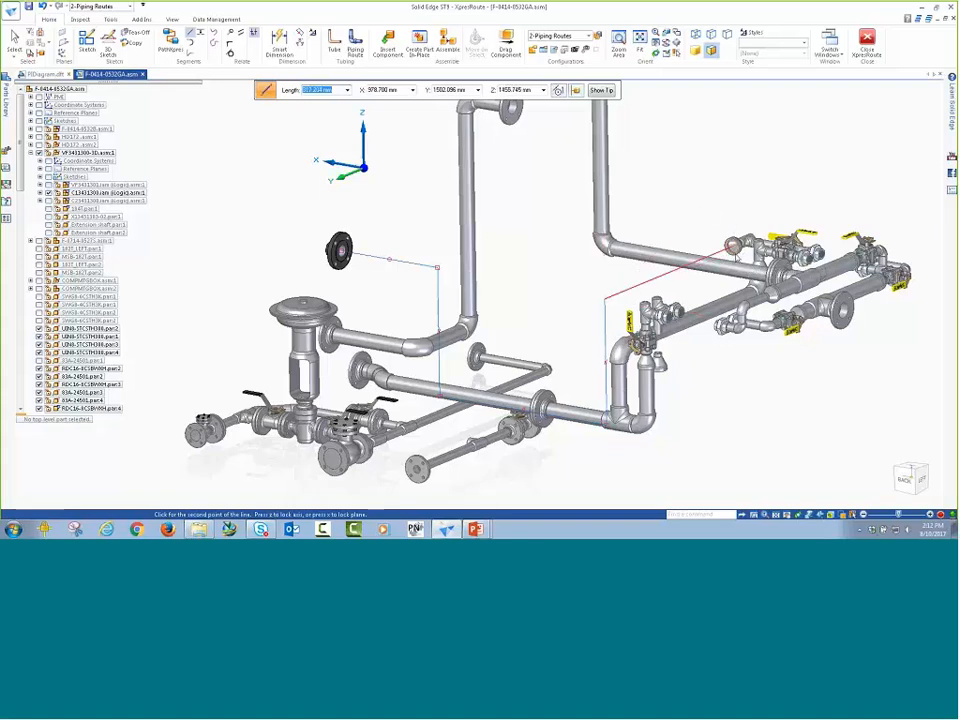
left_click(735, 244)
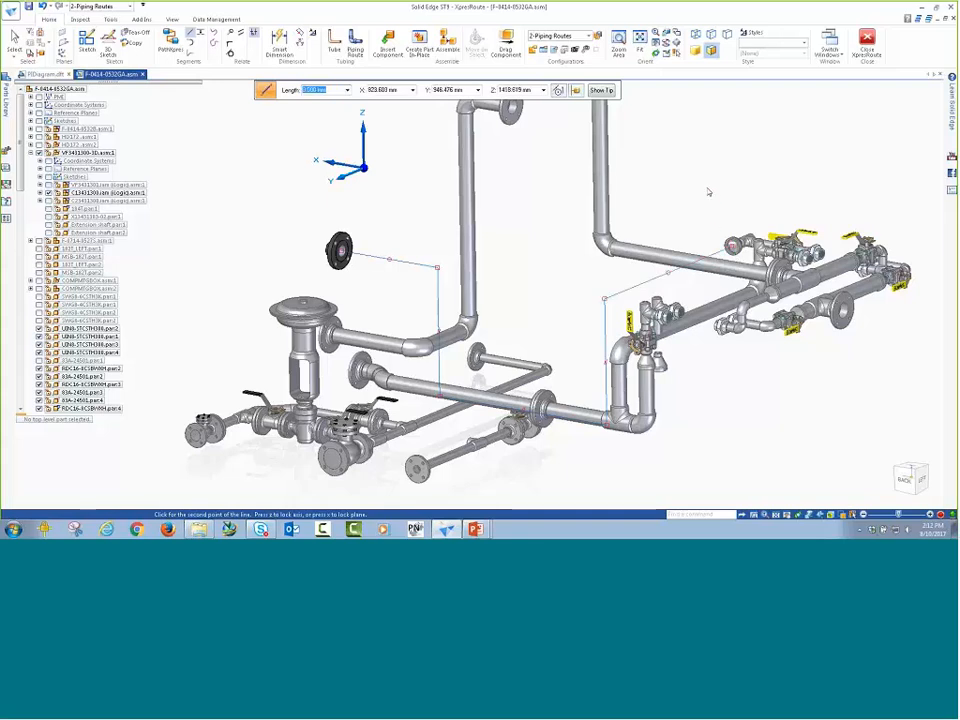
middle_click_drag(696, 200, 645, 156)
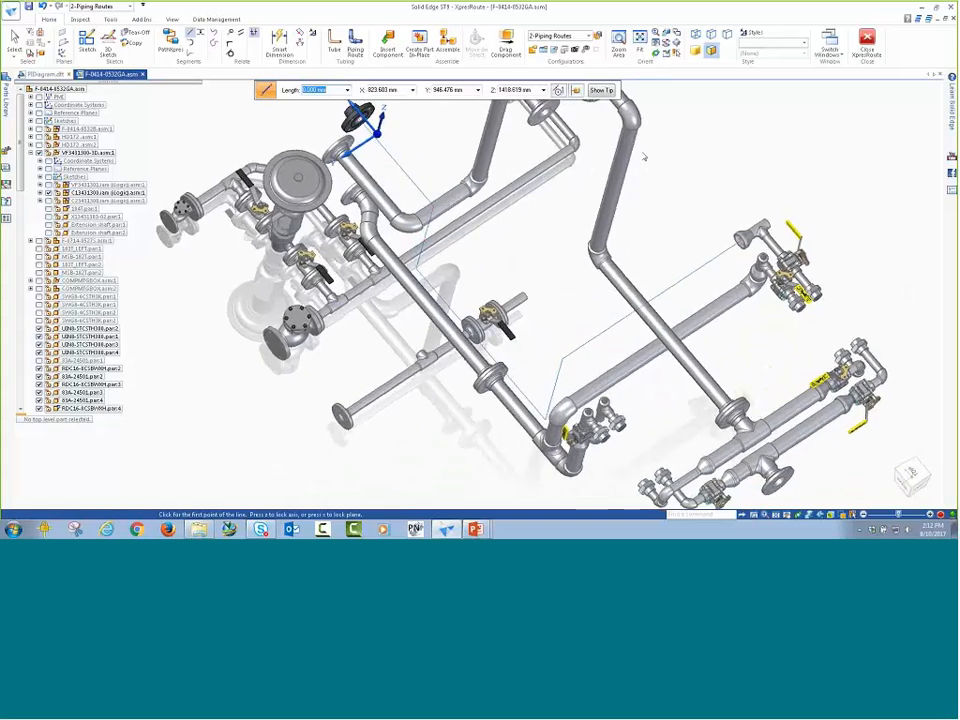
middle_click_drag(397, 466, 581, 454)
Step: Add an angular dimension between the path's first horizontal segment and the adjoining vertical segment, and set it to 91°
left_click(910, 478)
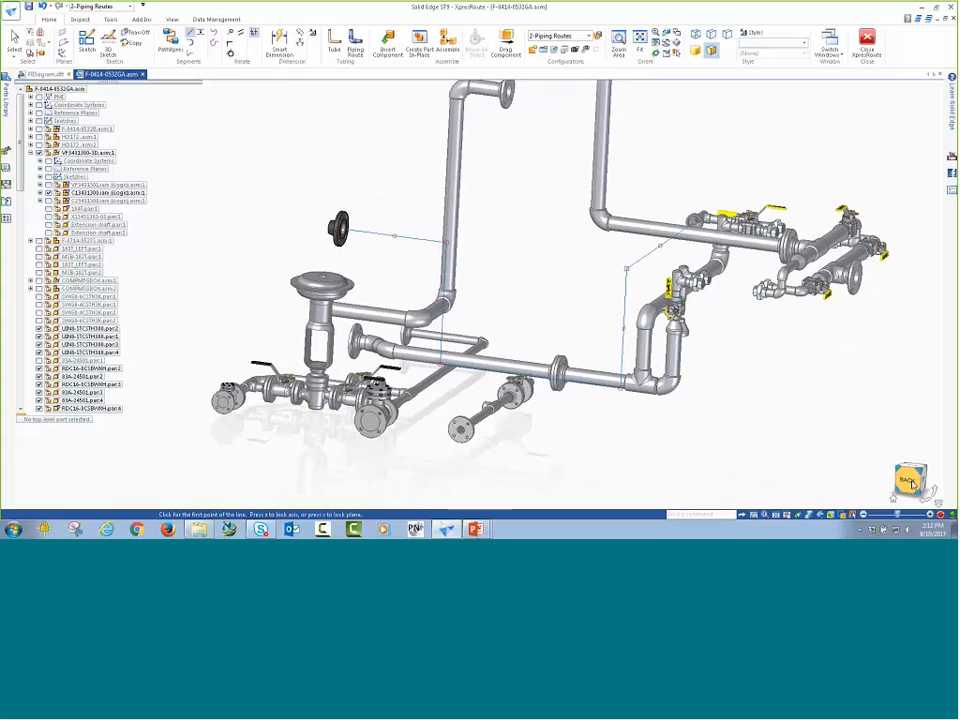
middle_click_drag(240, 323, 425, 490, "alt")
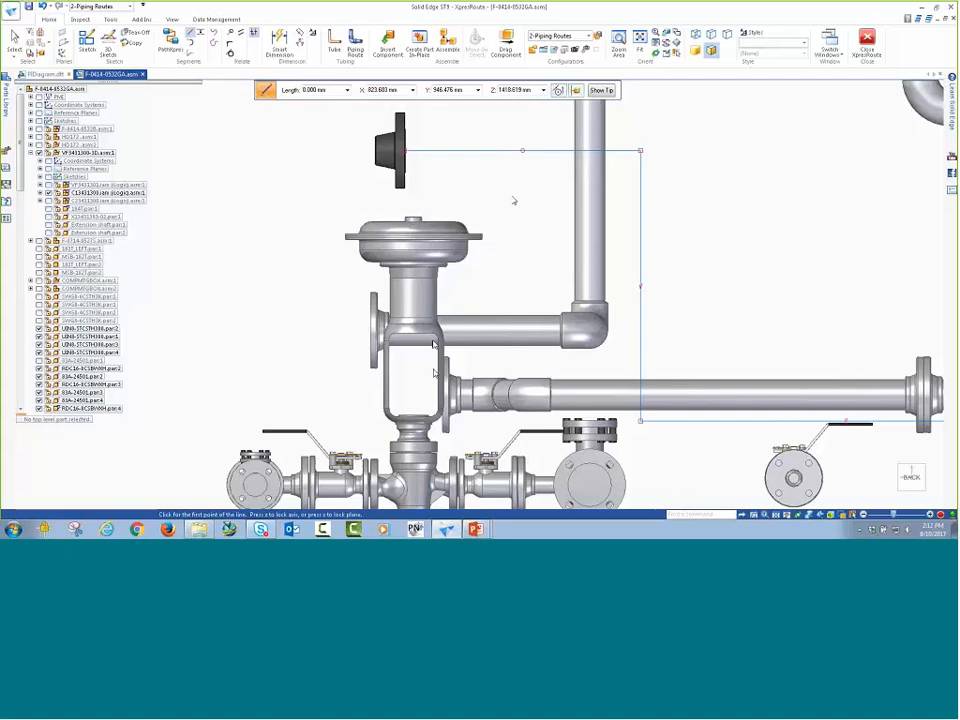
key("Escape")
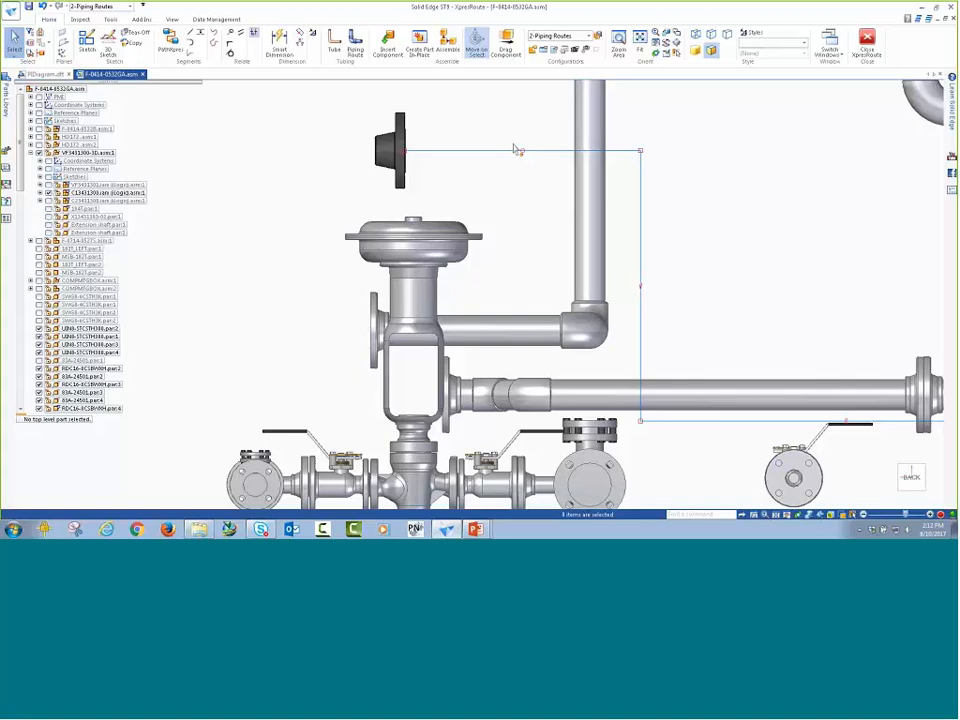
left_click_drag(506, 137, 531, 161)
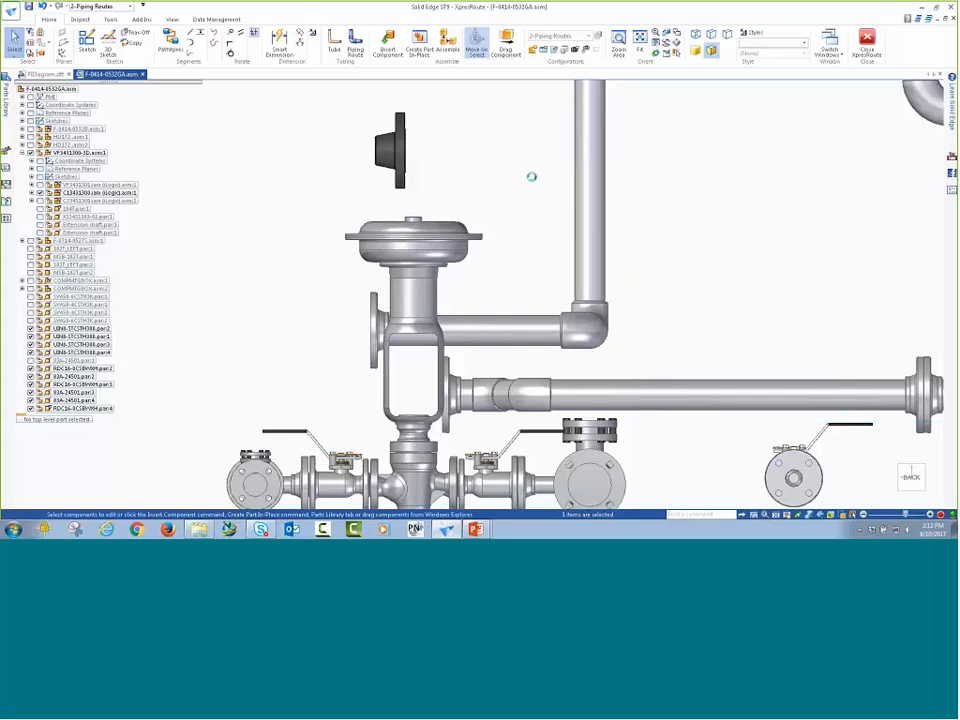
right_click(523, 194)
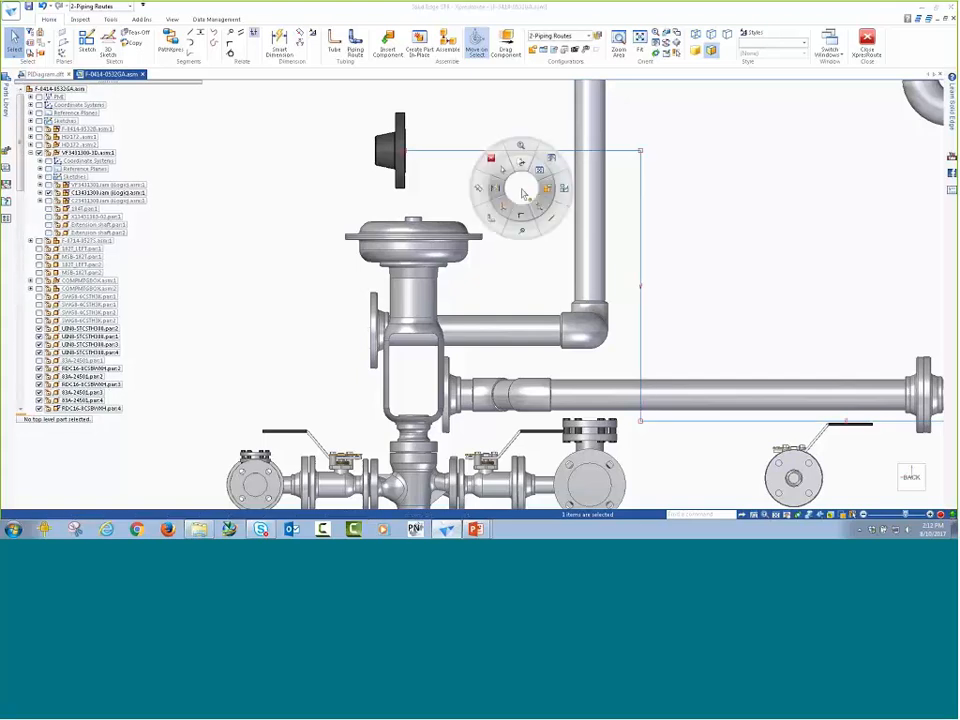
left_click(300, 34)
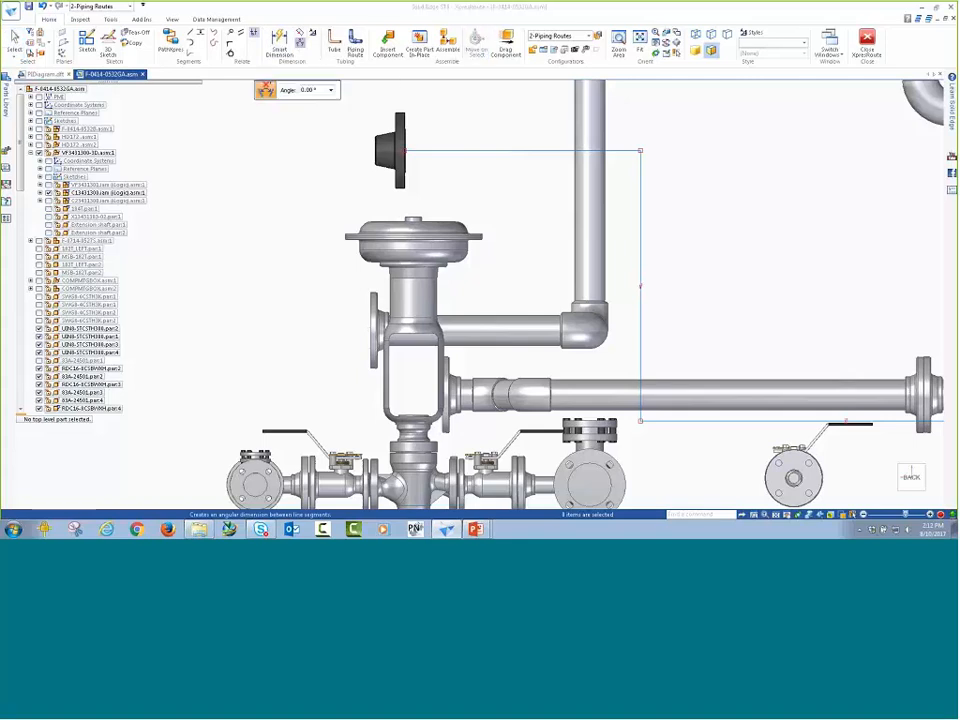
left_click(490, 155)
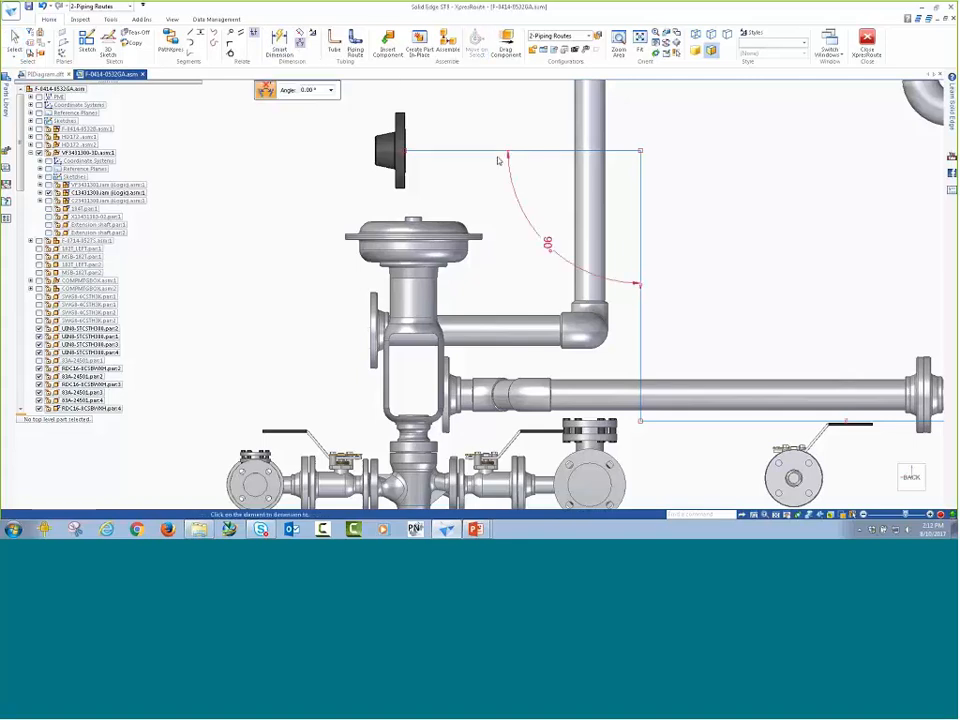
left_click(506, 168)
scroll(506, 168, "up", 1)
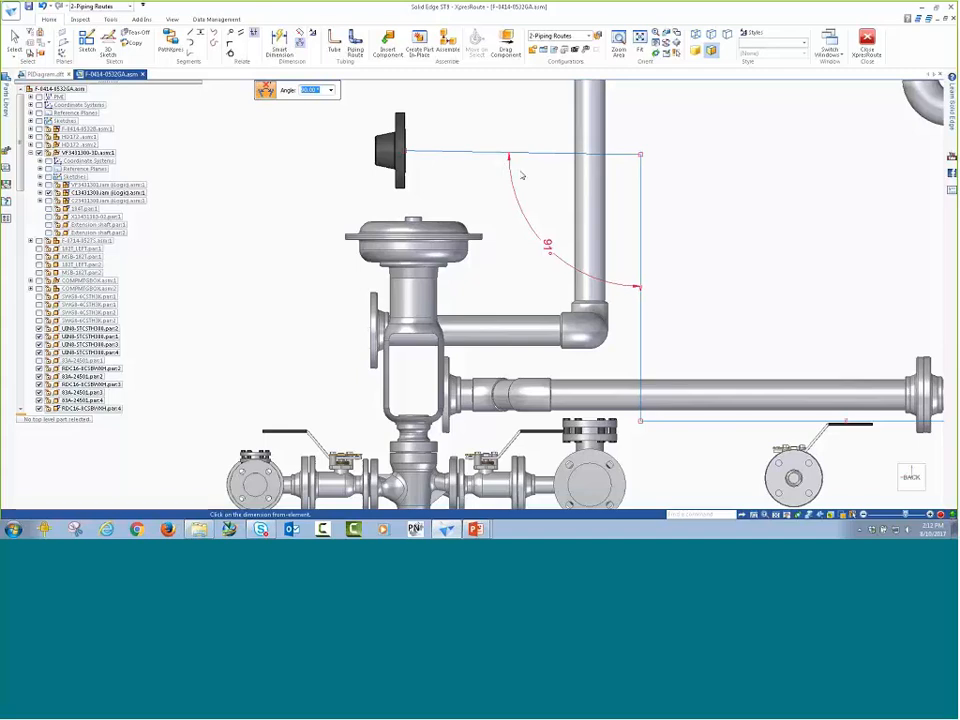
key("Escape")
Step: Dimension the length of the path's first vertical segment with Smart Dimension and set it to 600 mm
middle_click_drag(756, 212, 498, 139)
right_click_drag(496, 132, 516, 199)
scroll(516, 201, "down", 2)
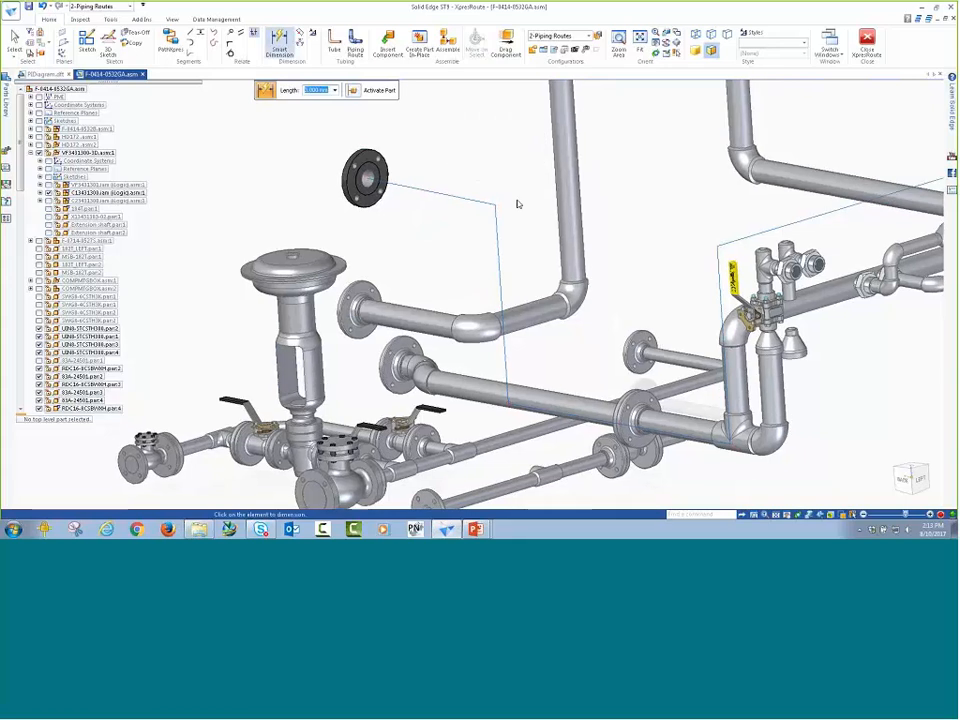
left_click(495, 261)
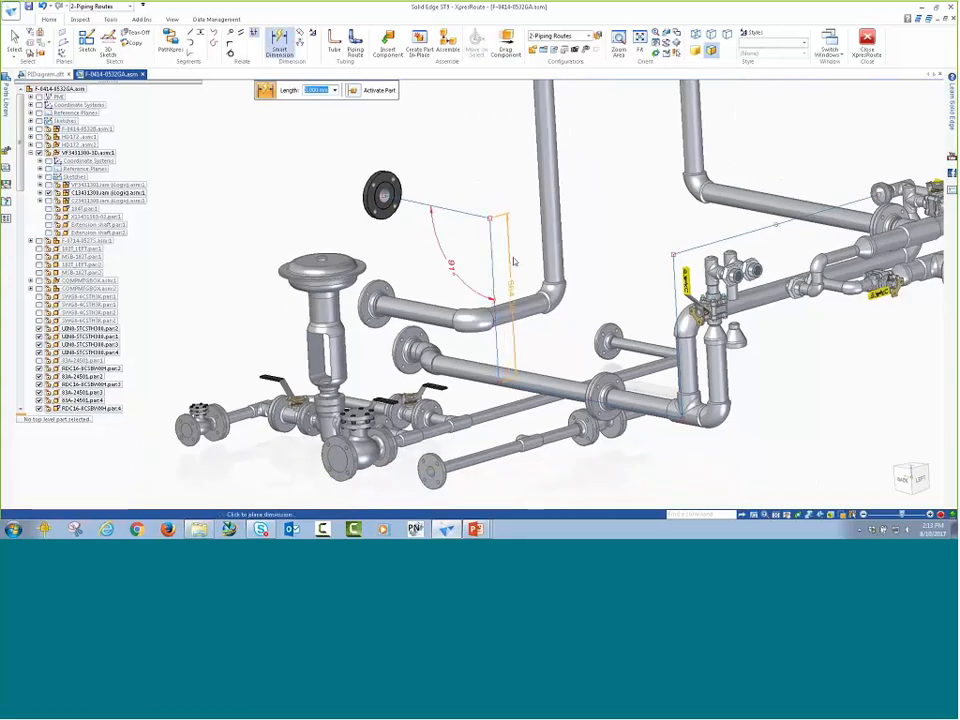
left_click(578, 258)
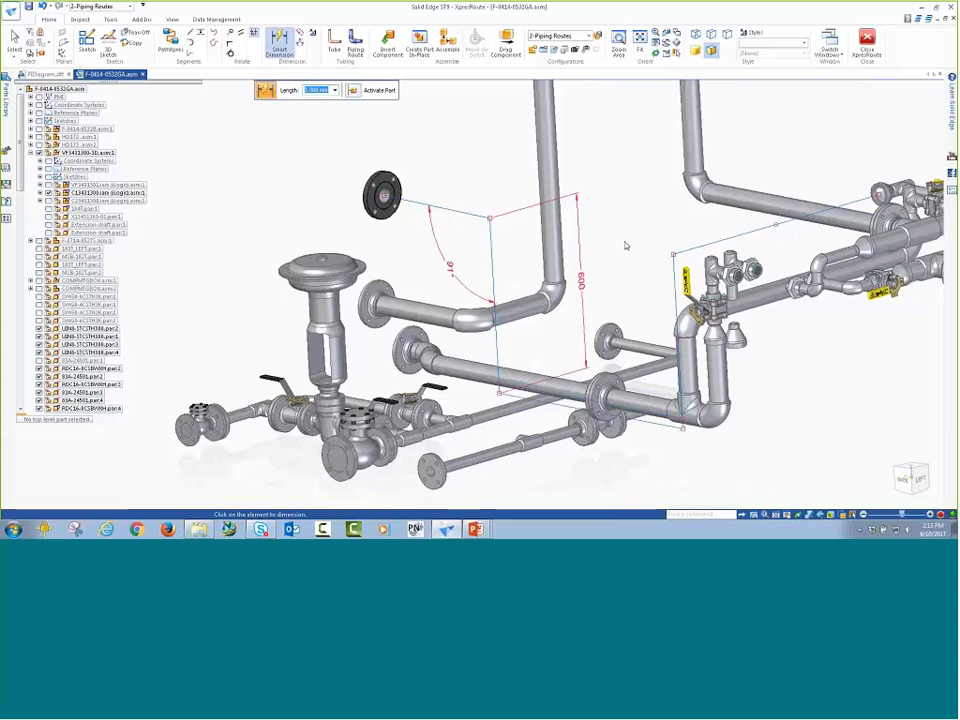
middle_click_drag(624, 242, 400, 240)
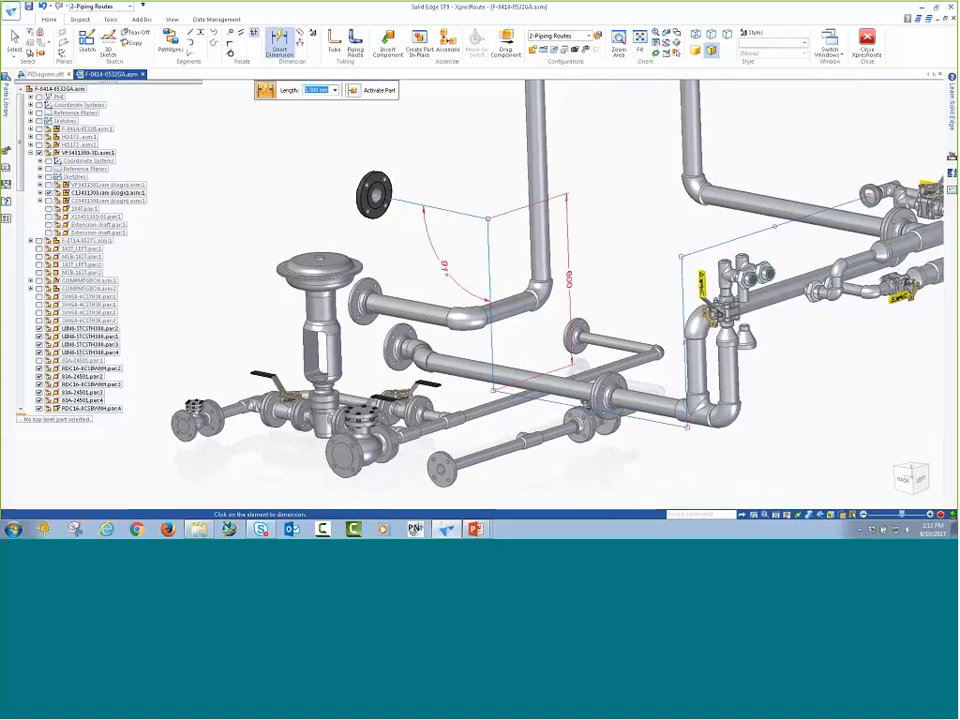
mouse_move(782, 412)
middle_mouse_down()
mouse_move(773, 407)
mouse_move(754, 446)
mouse_move(785, 428)
middle_mouse_up()
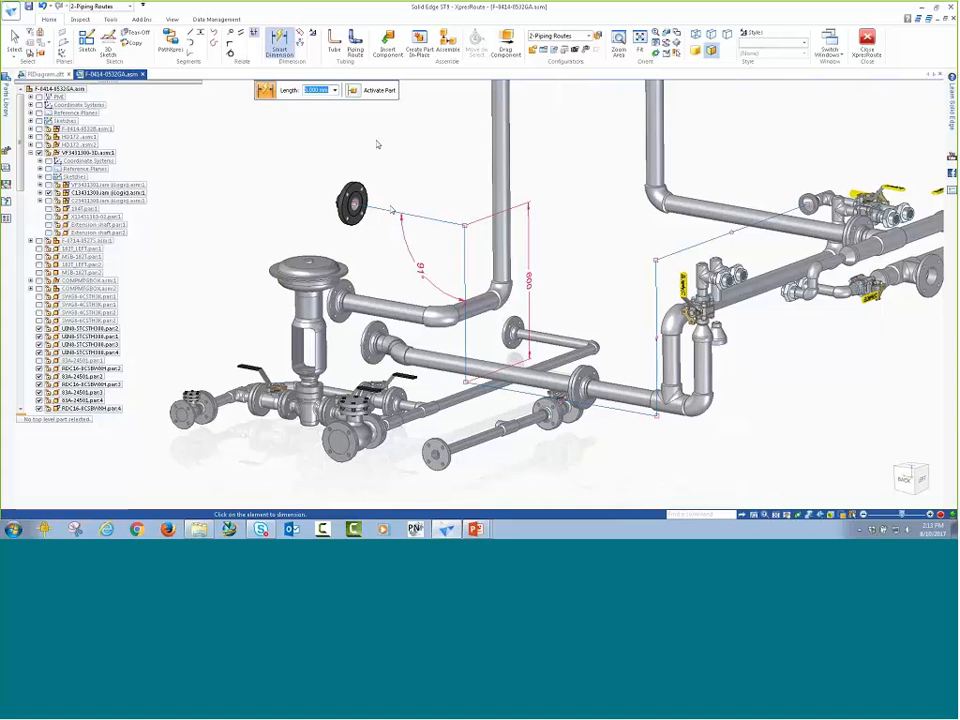
key("Escape")
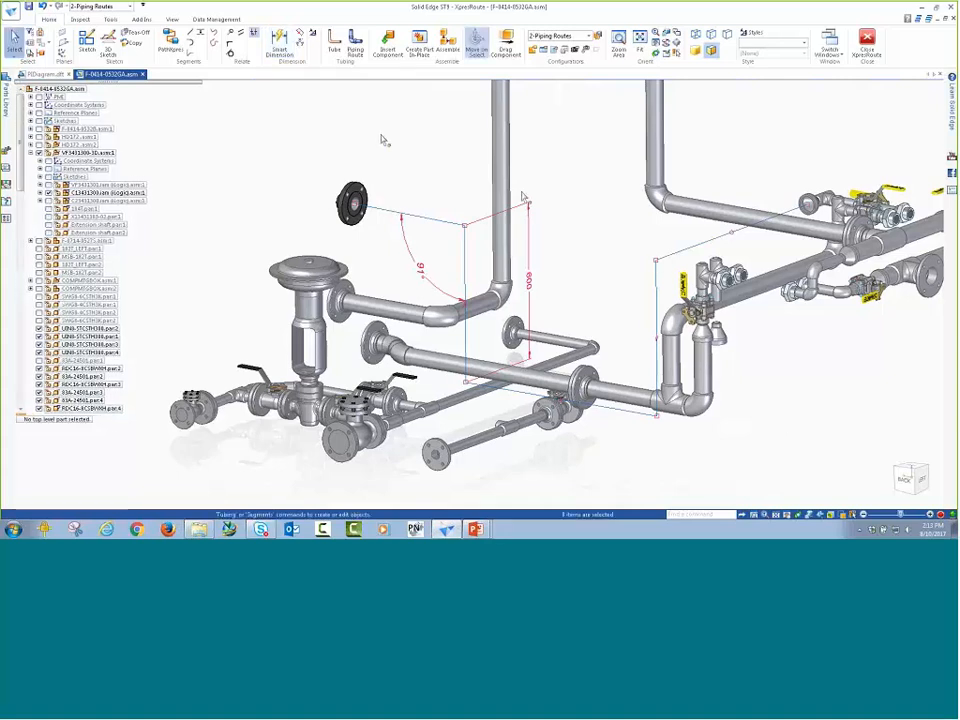
Step: Start a piping route using DIN 65 mm pipe, Tube - 63,5 x 1,6 - EN 10216-5, with automatically placed DIN EN 10253-2 butt weld fittings
middle_click_drag(386, 141, 397, 133)
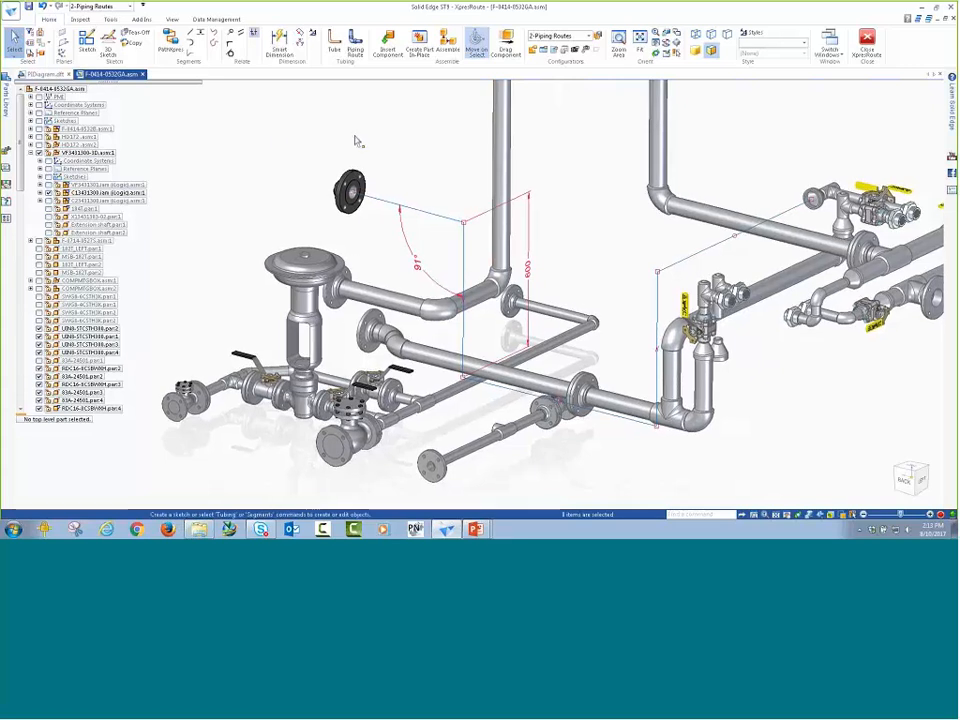
right_click(277, 143)
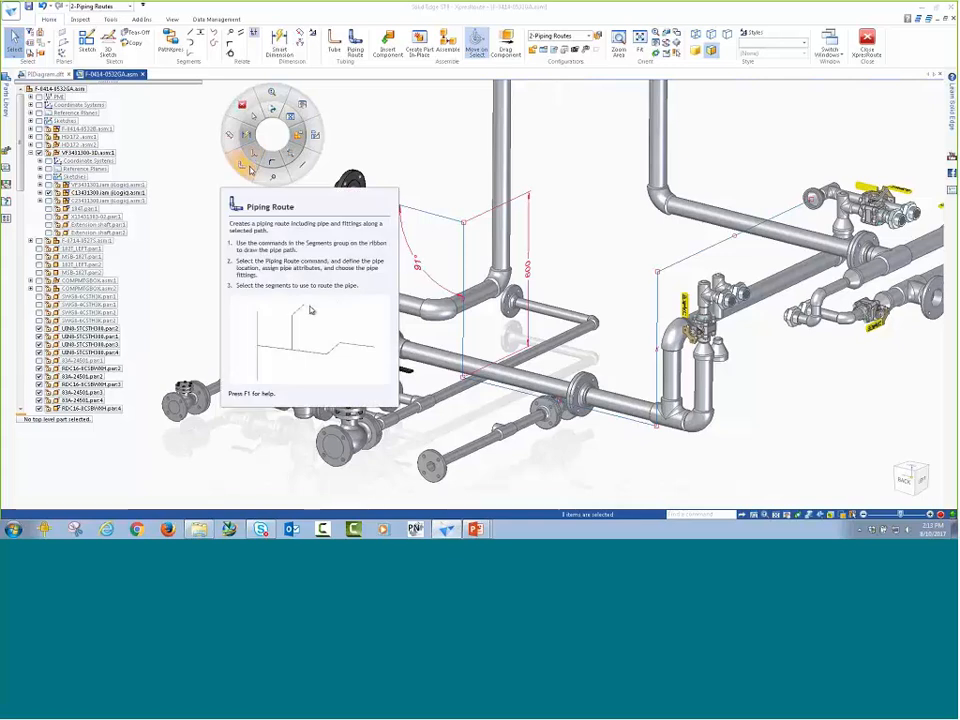
left_click(251, 170)
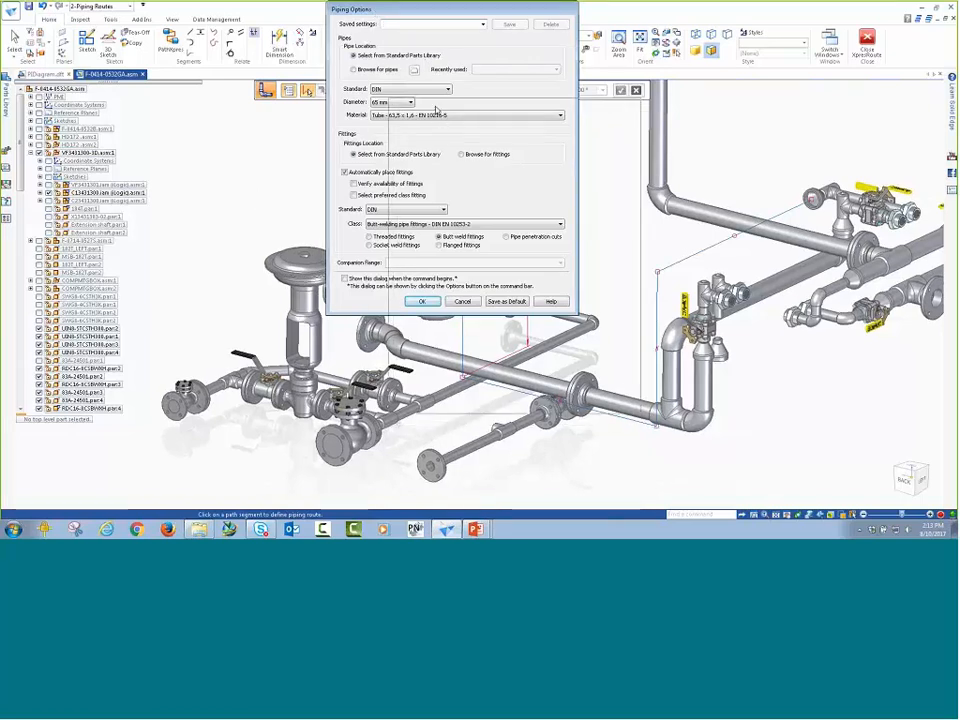
left_click_drag(397, 10, 462, 105)
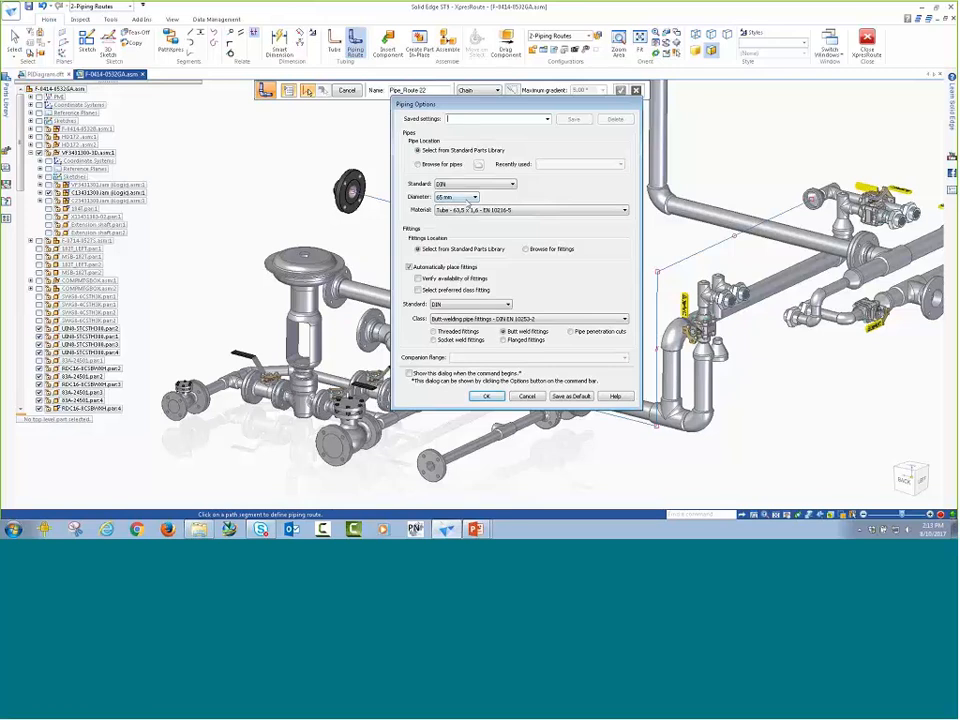
left_click(477, 198)
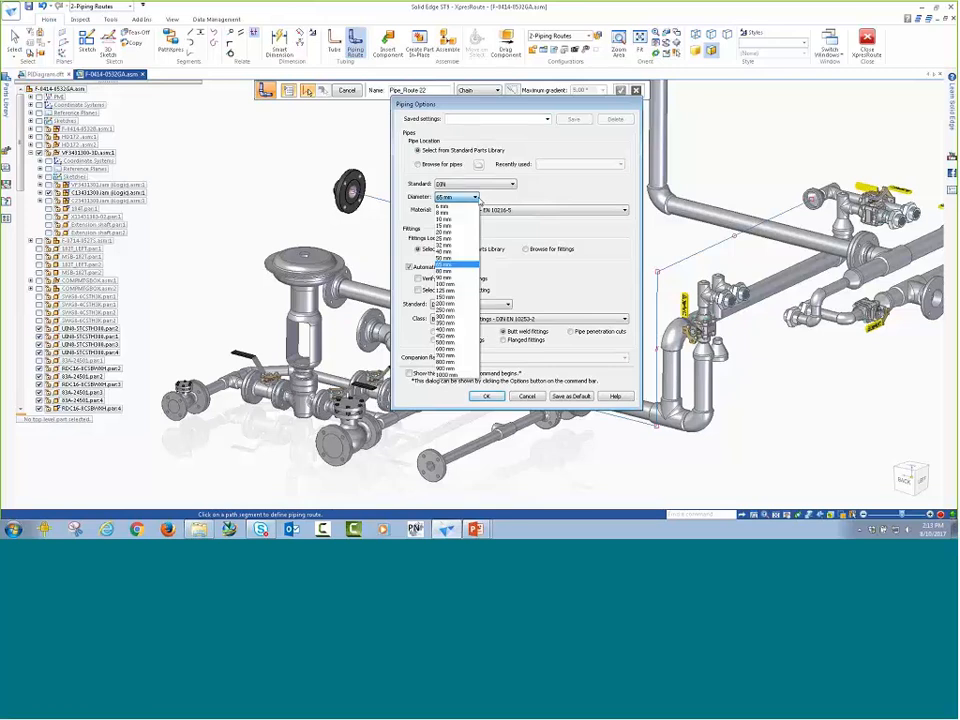
left_click(479, 200)
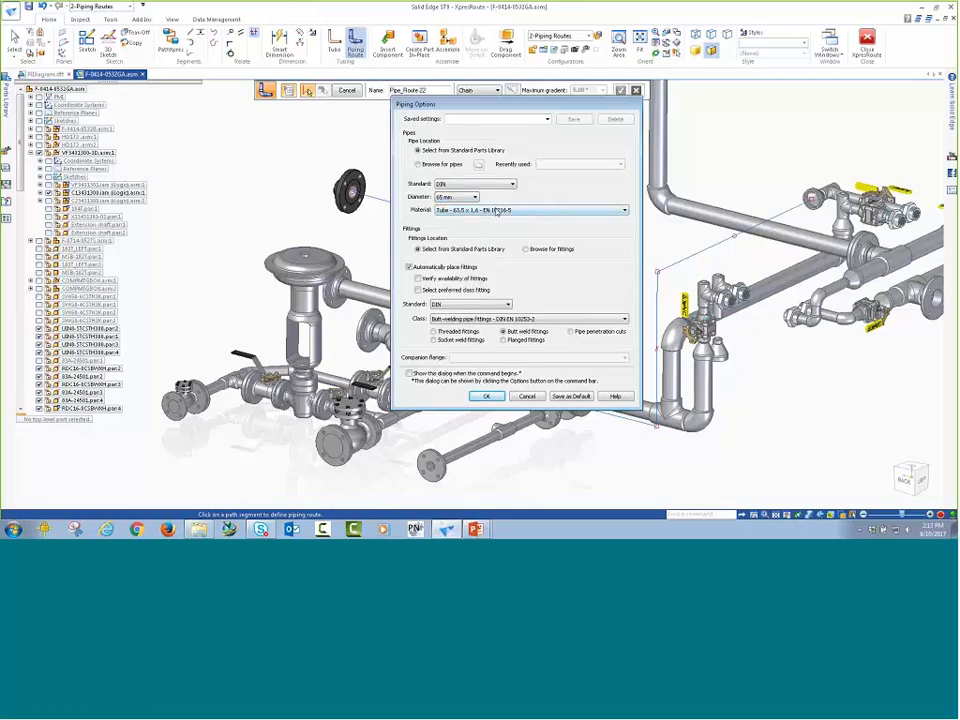
left_click(497, 211)
left_click(549, 202)
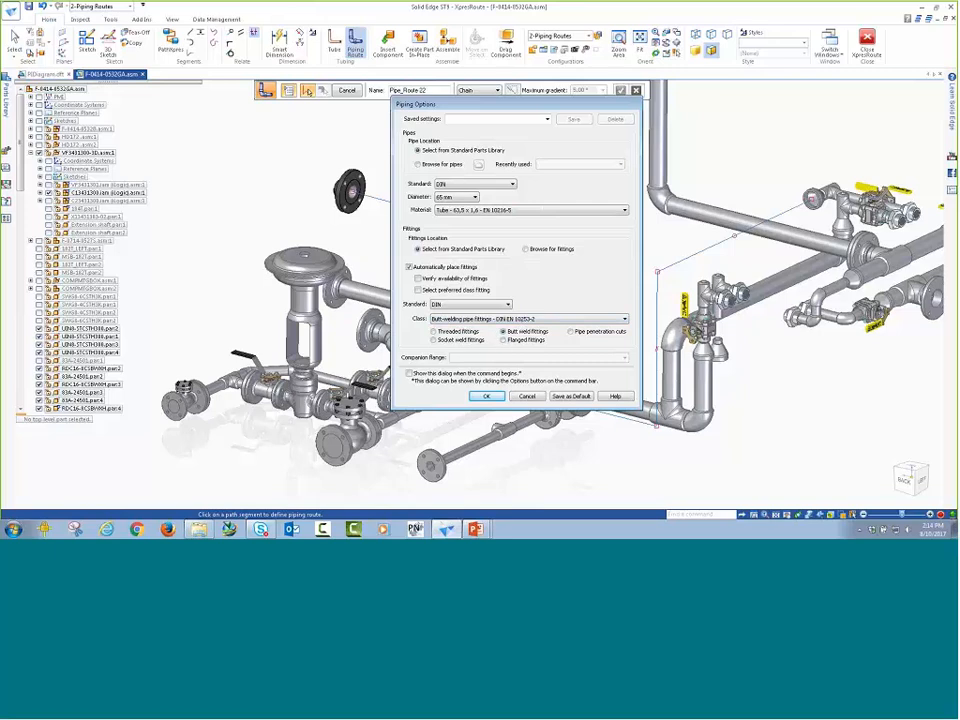
left_click(484, 397)
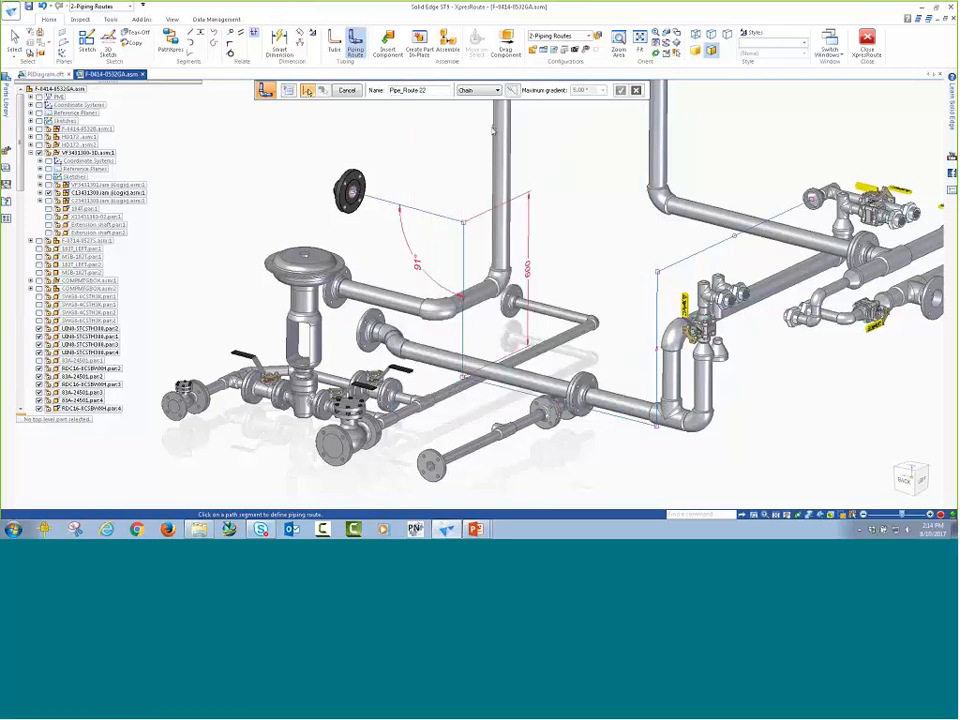
Step: Apply the path to the route with automatic elbows and place a DIN EN 1092-1 welding neck flange, DN 65, 2.5 bar, at the cooler flange
left_click(512, 90)
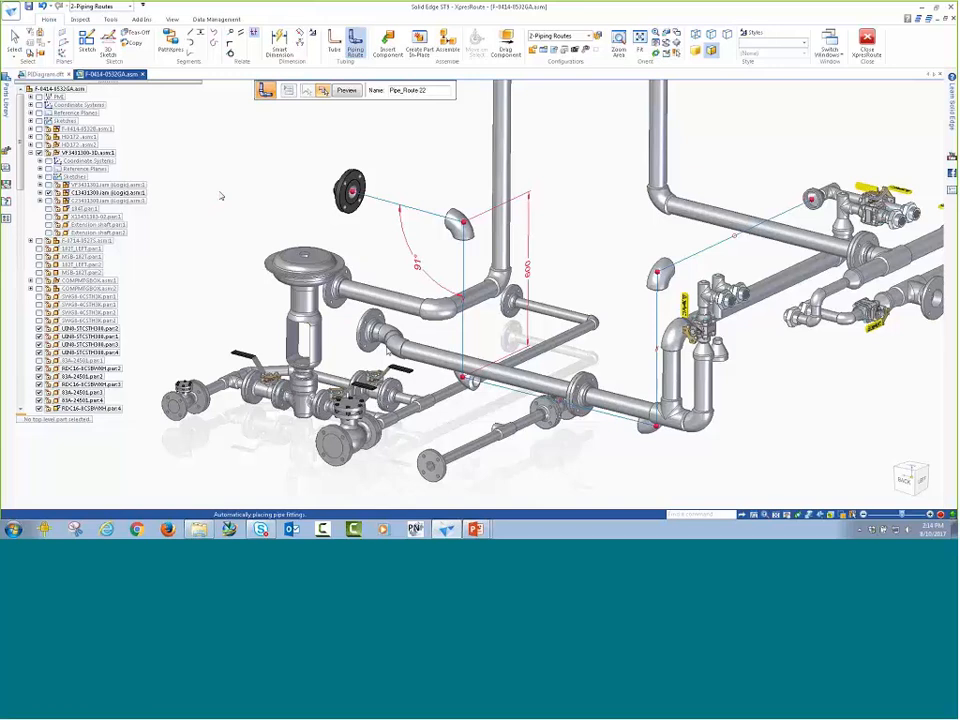
middle_click_drag(692, 464, 642, 437)
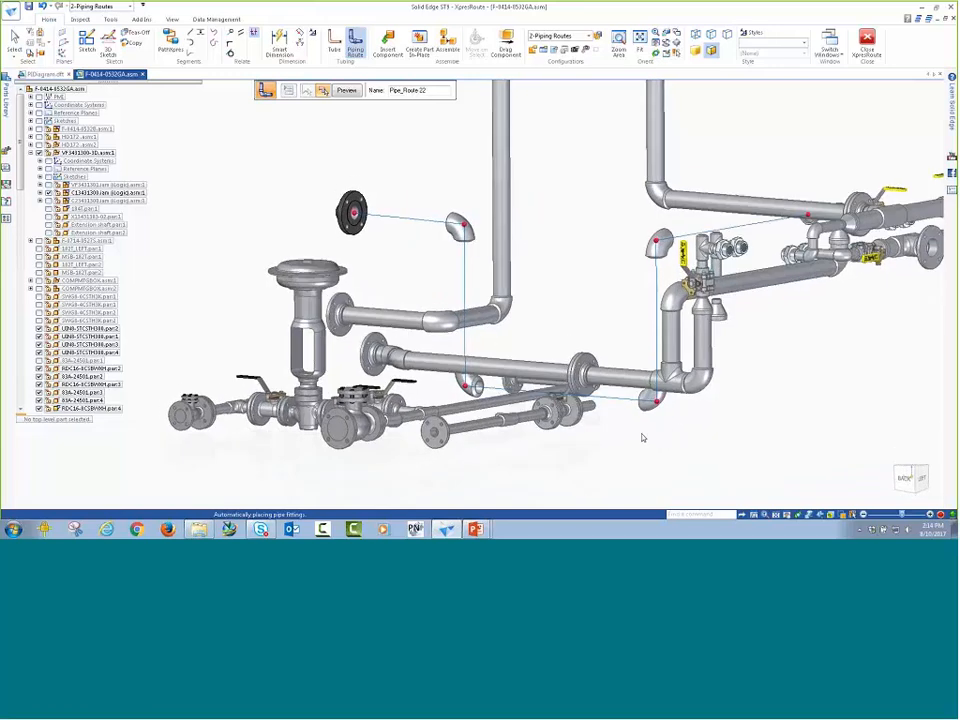
middle_click_drag(548, 286, 391, 160)
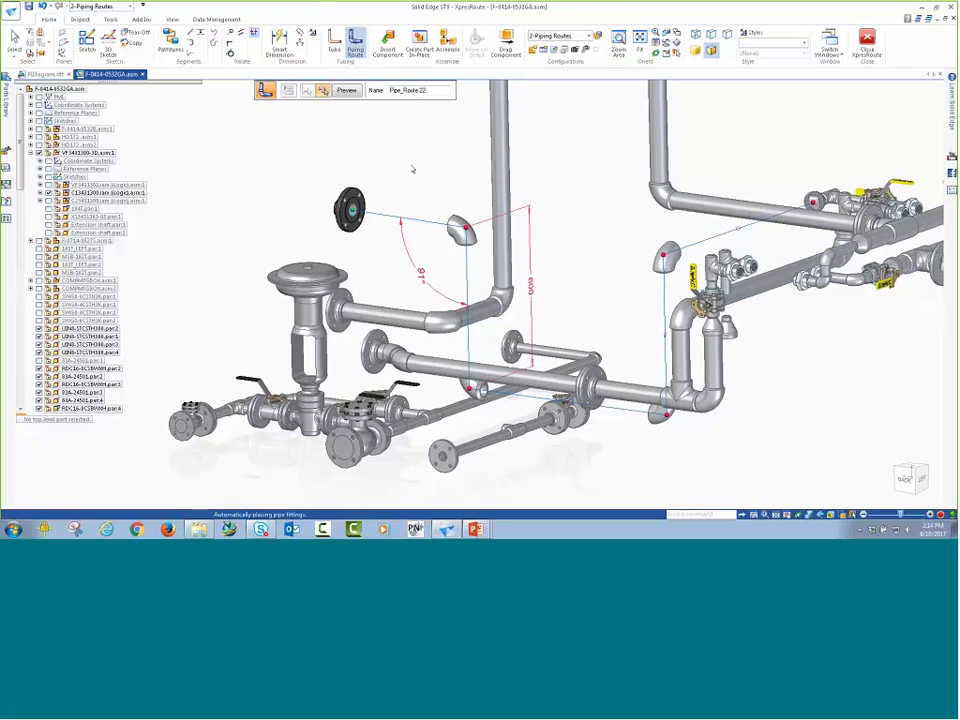
left_click(174, 136)
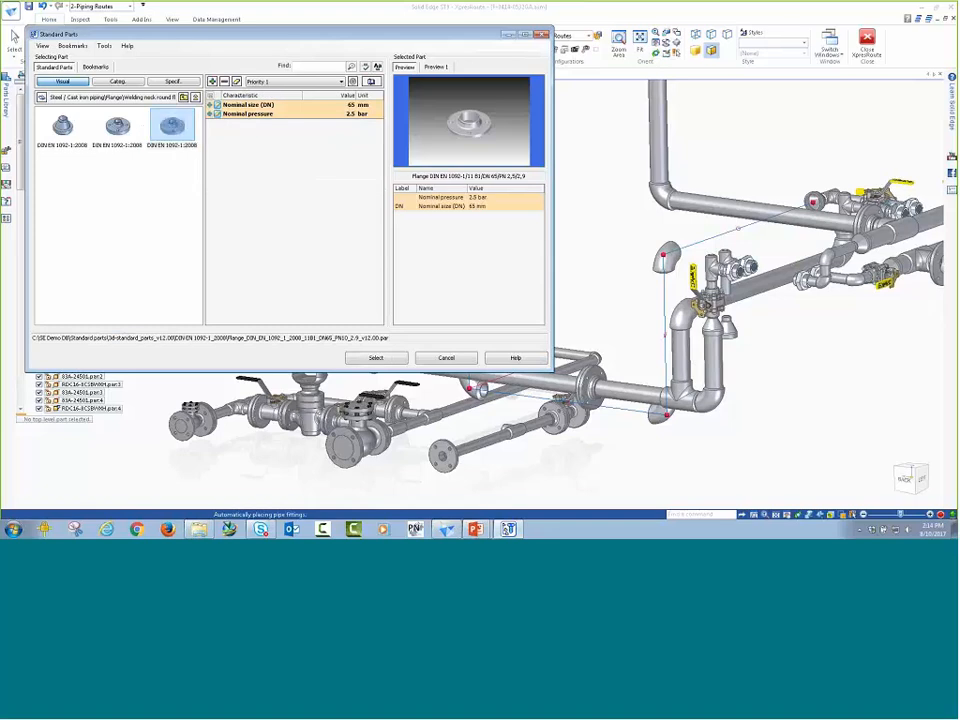
left_click(375, 358)
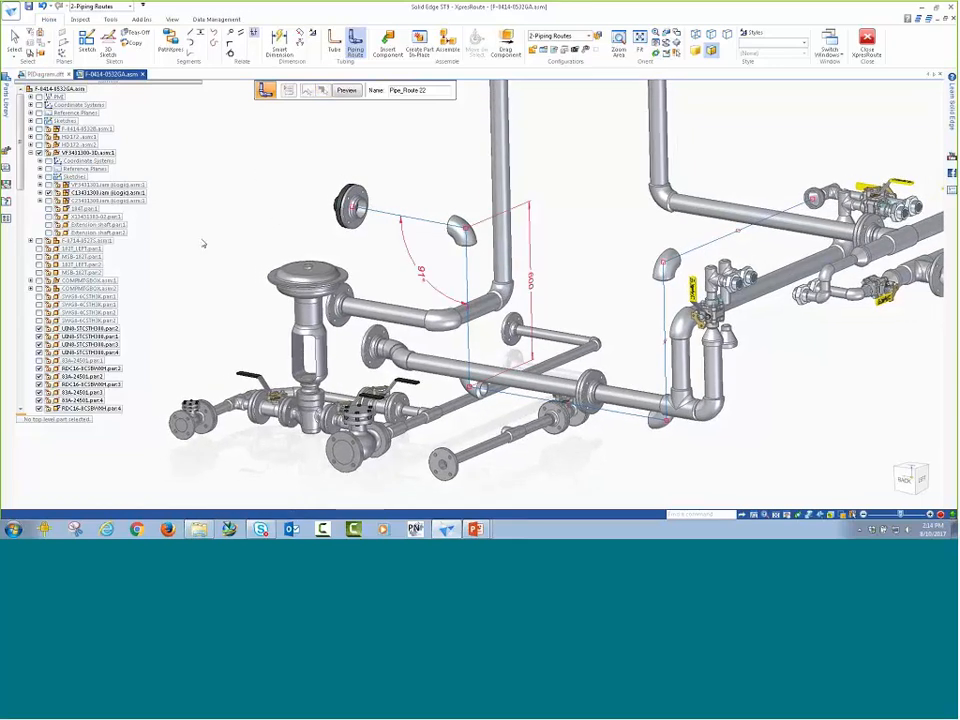
Step: Generate the pipe lengths between the new flange, the elbows and the far open end, and complete the route
middle_click_drag(637, 478, 616, 468)
mouse_move(681, 431)
middle_mouse_down()
mouse_move(651, 452)
mouse_move(760, 443)
mouse_move(692, 439)
middle_mouse_up()
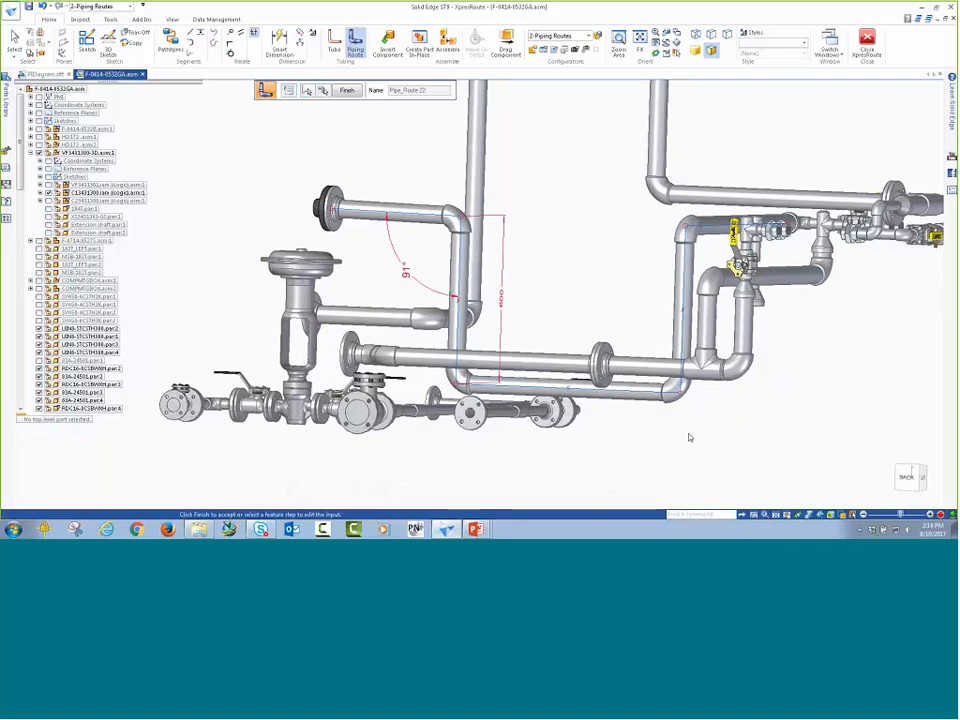
key("Escape")
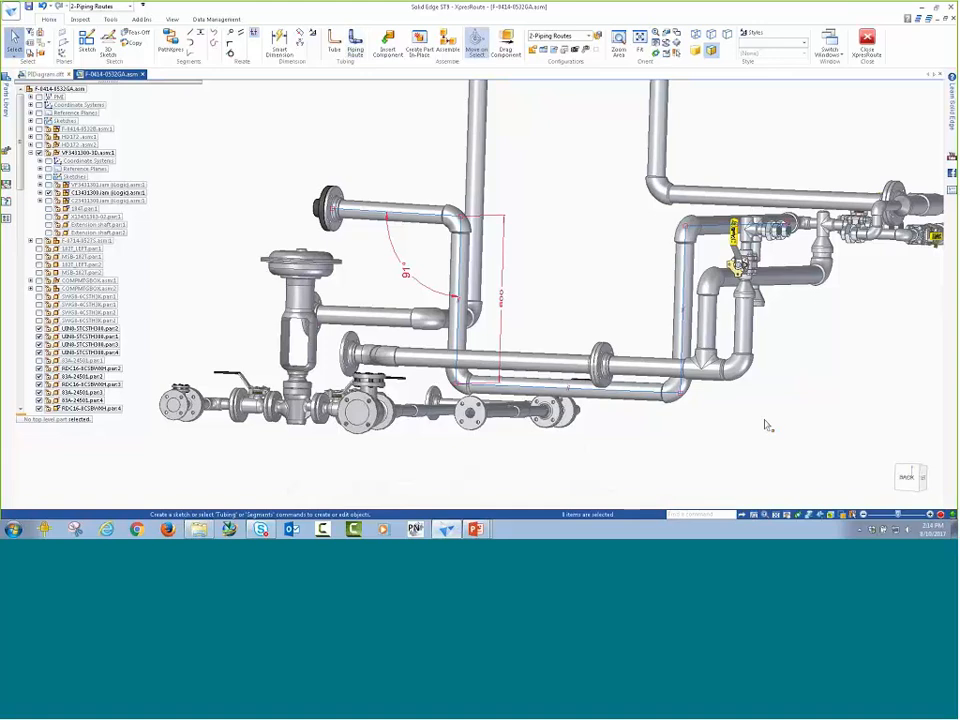
Step: Draw a 3D line branch from the path's lower corner near the valves, running horizontally and then vertically up to the small open reducer
middle_click_drag(767, 426, 681, 426)
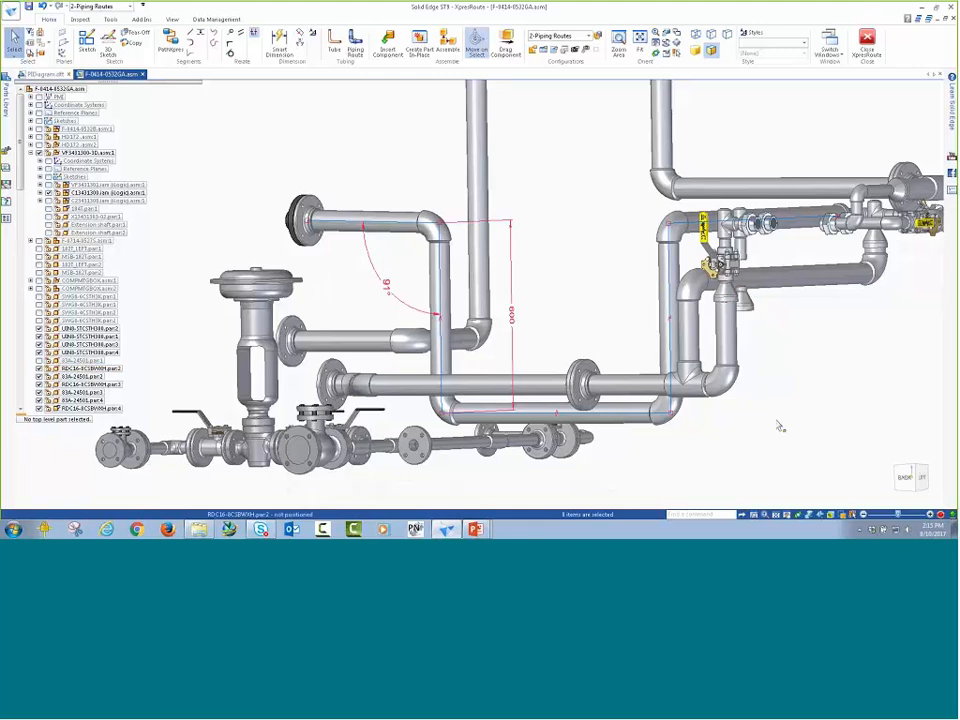
middle_click_drag(778, 423, 777, 415)
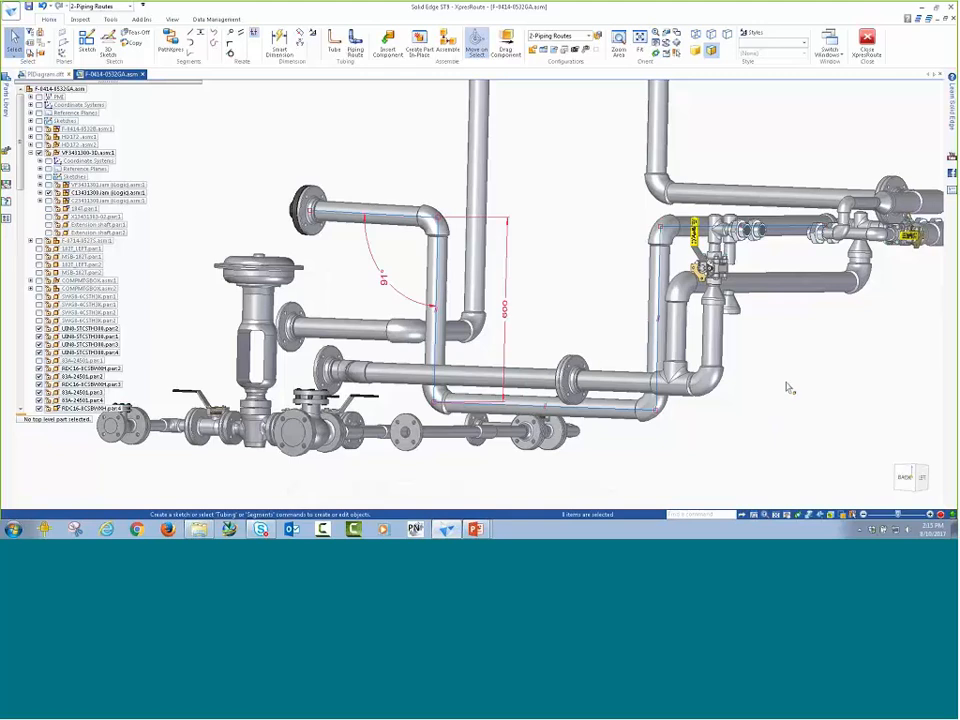
middle_click_drag(788, 387, 782, 384)
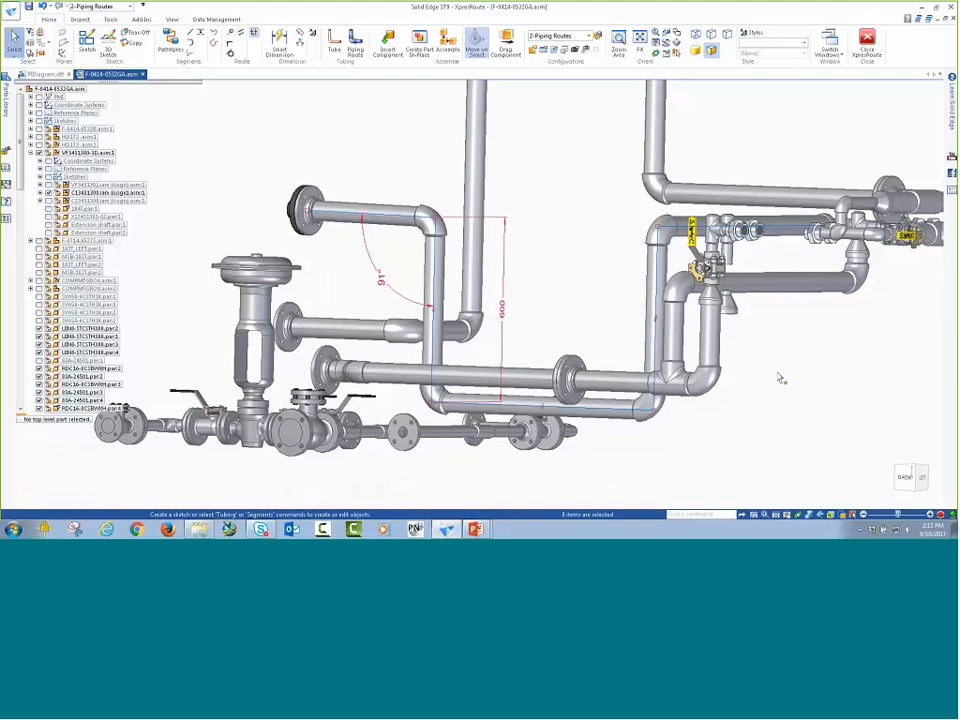
right_click(760, 344)
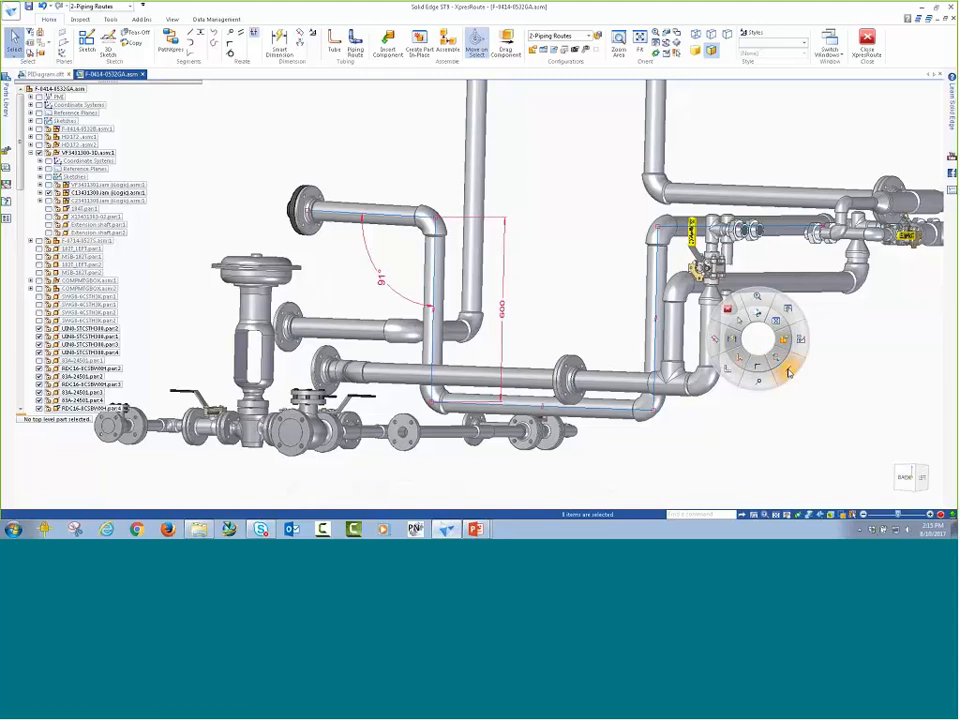
left_click(789, 372)
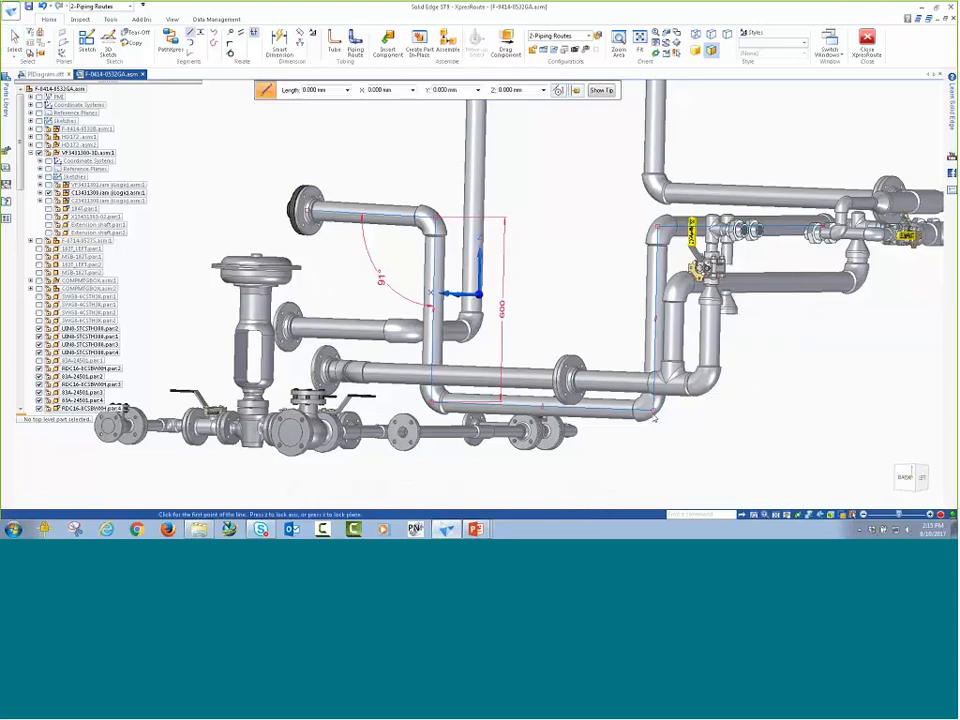
left_click(729, 416)
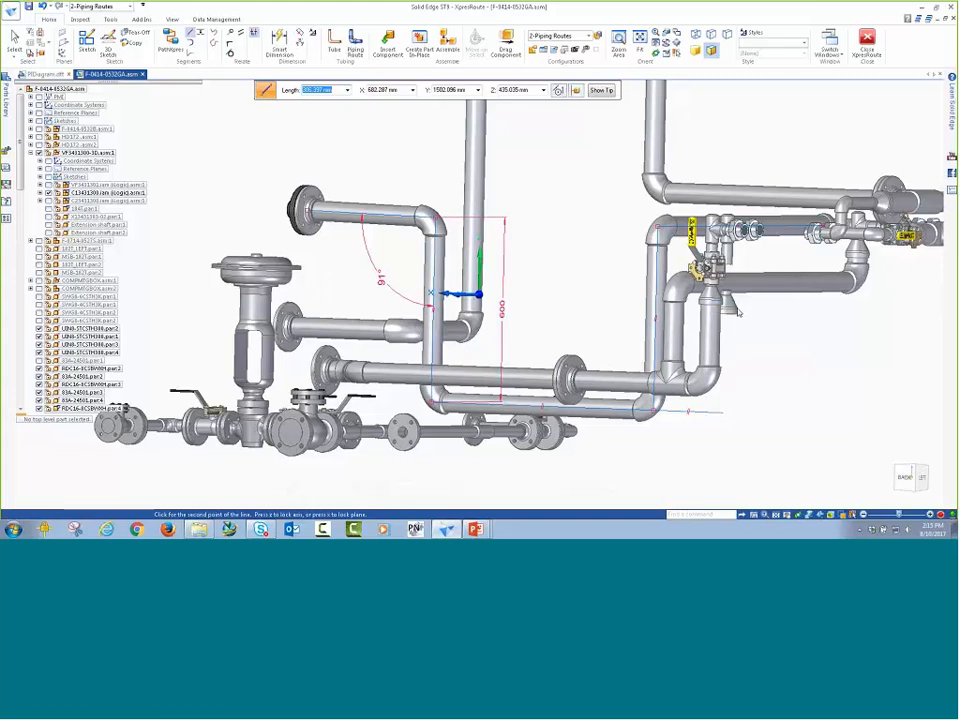
left_click(748, 331)
key("Escape")
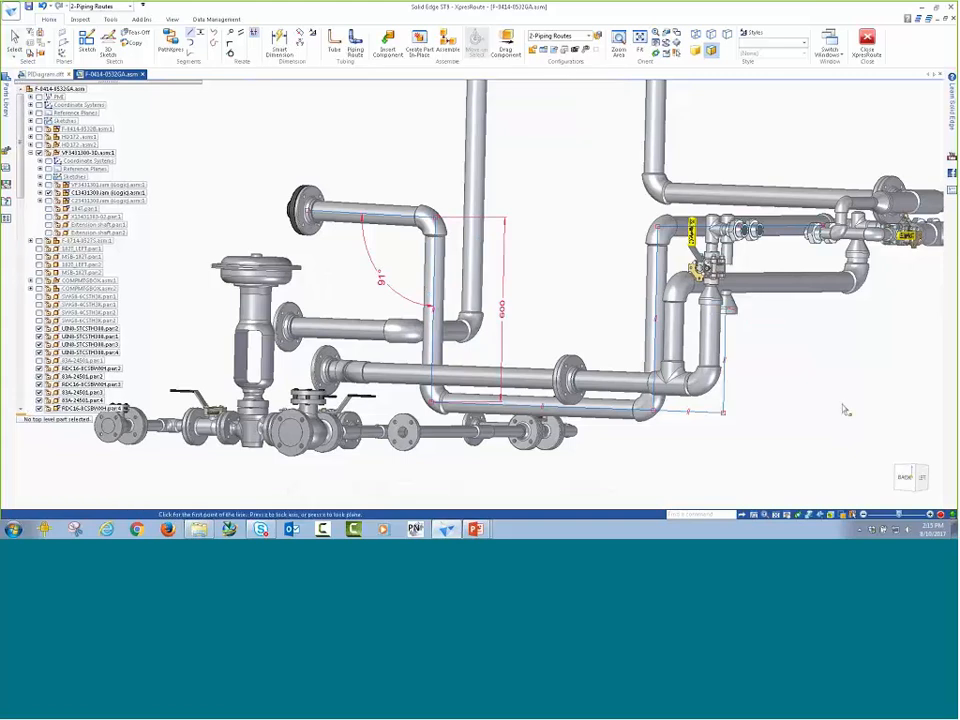
Step: Edit Pipe_Route 22 to add the two new branch segments to its path, and regenerate its pipes and fittings
left_click_drag(20, 180, 26, 399)
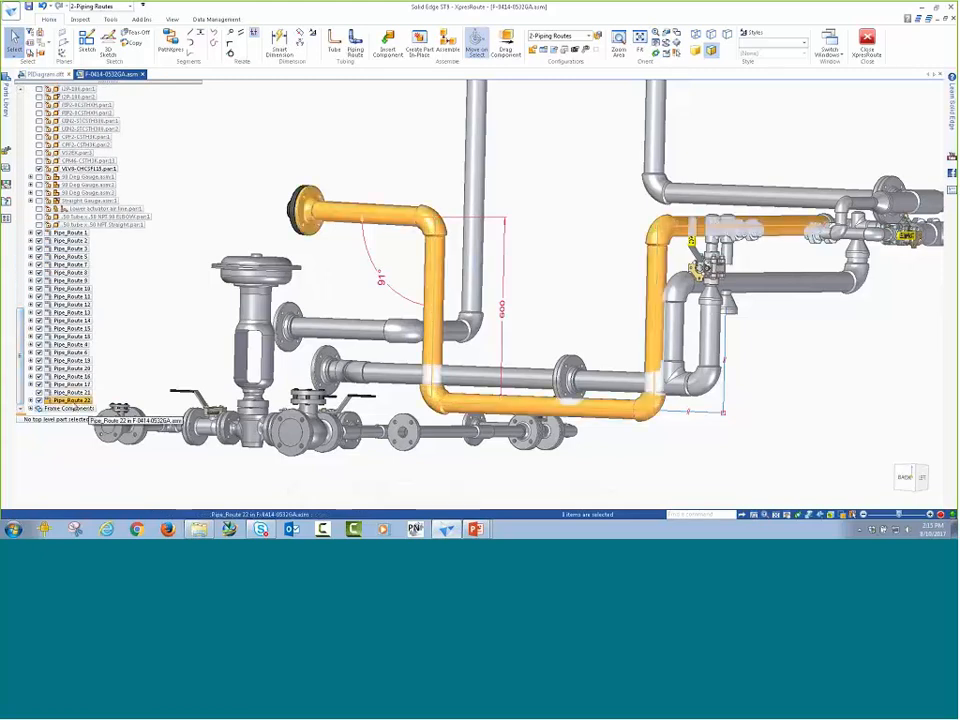
left_click(80, 401)
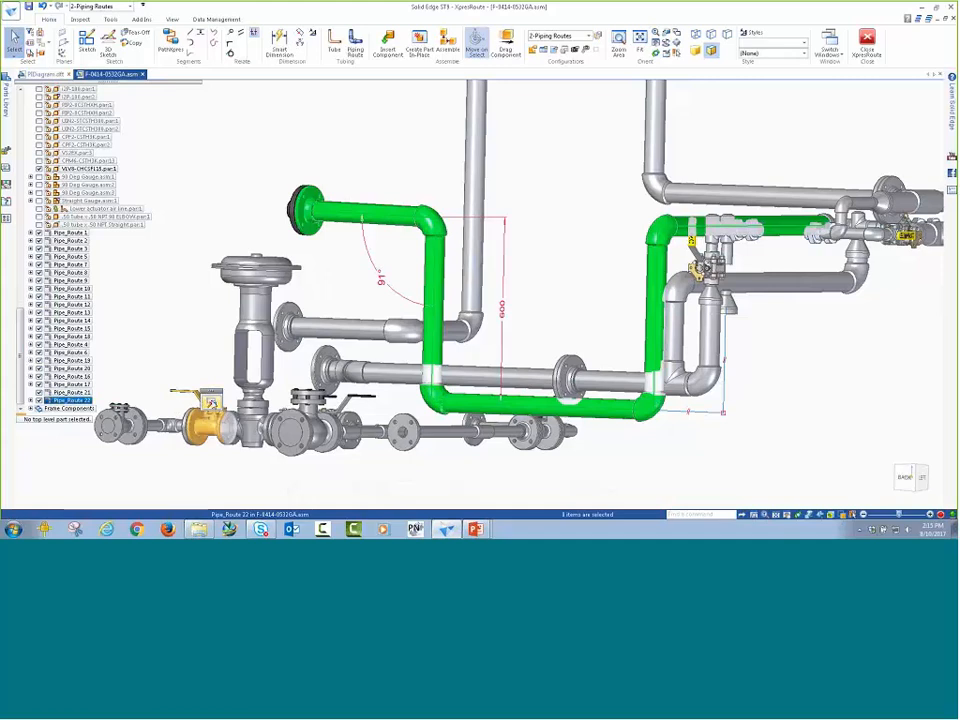
left_click(212, 403)
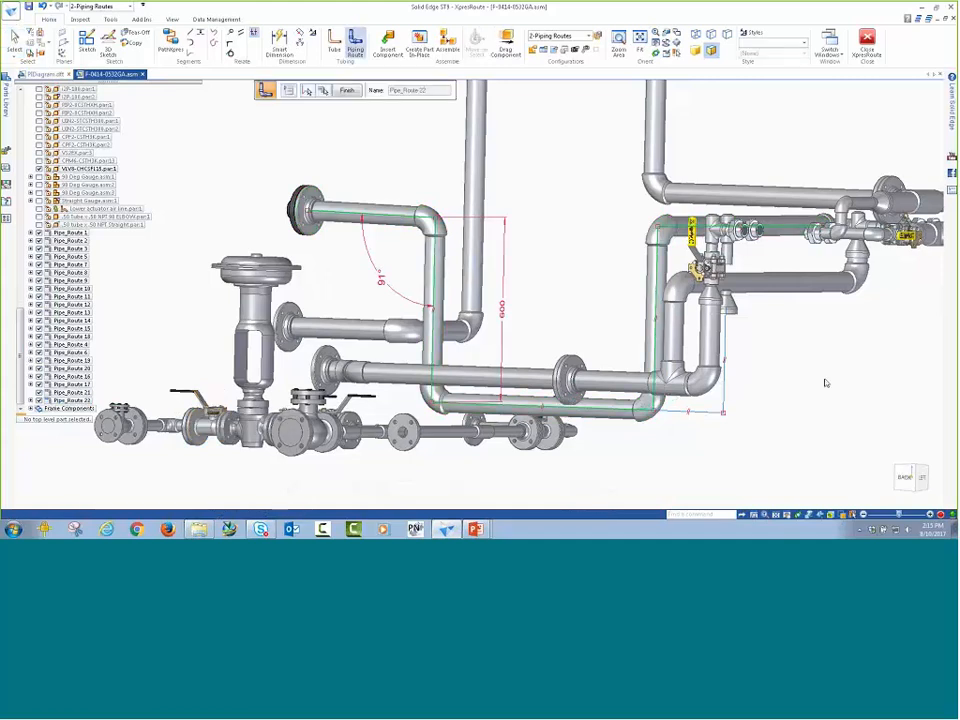
middle_click_drag(817, 386, 776, 391)
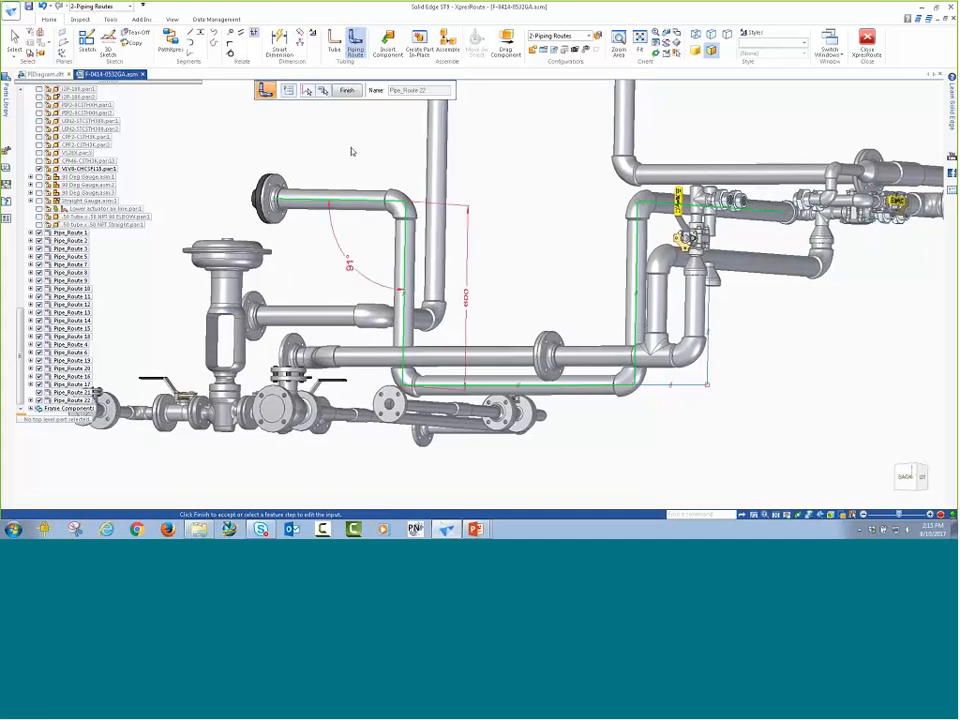
middle_click_drag(272, 122, 273, 132)
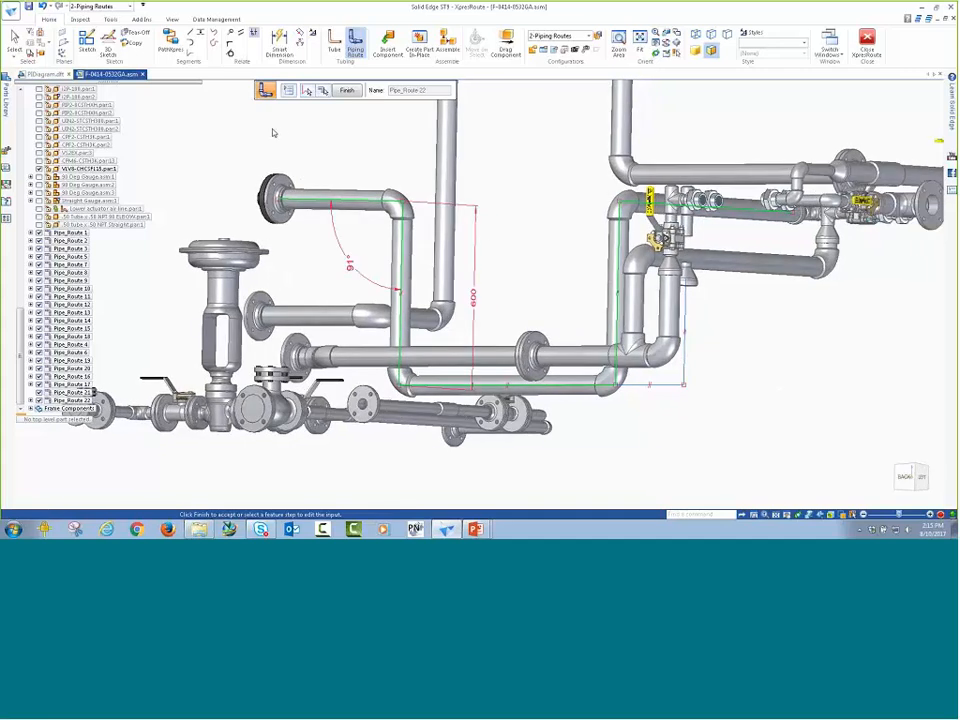
left_click(307, 90)
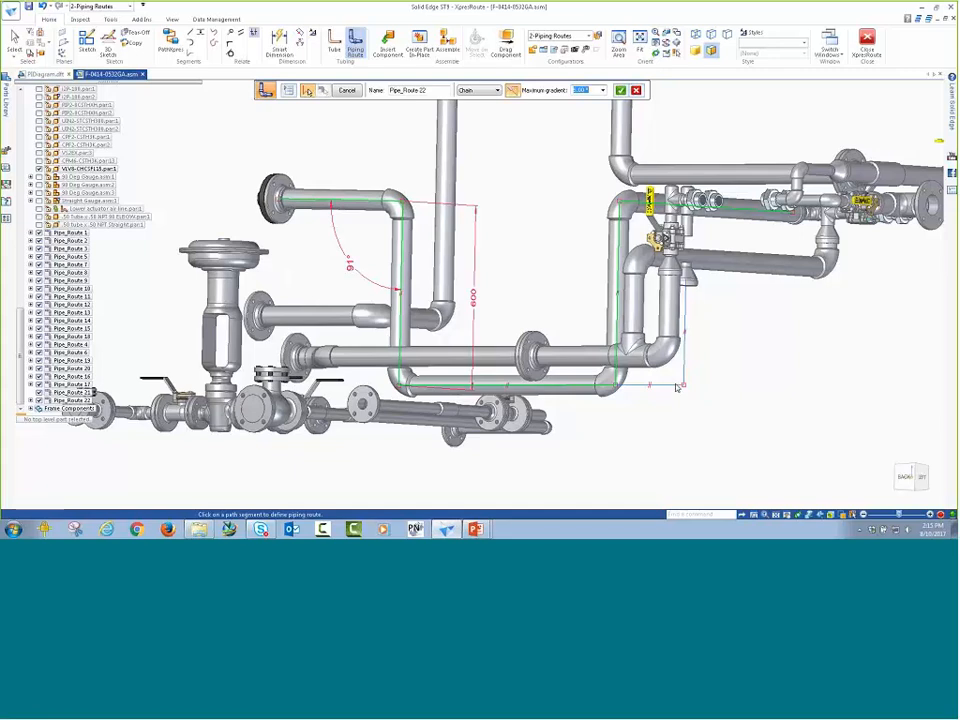
middle_click_drag(730, 367, 660, 388)
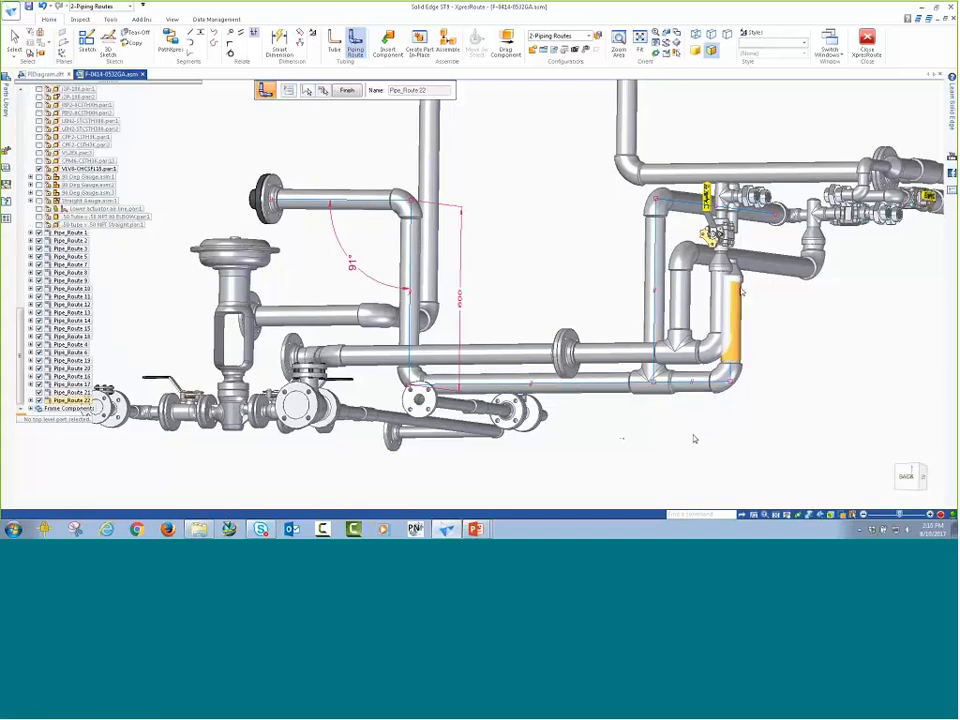
middle_click_drag(800, 352, 485, 236)
key("Escape")
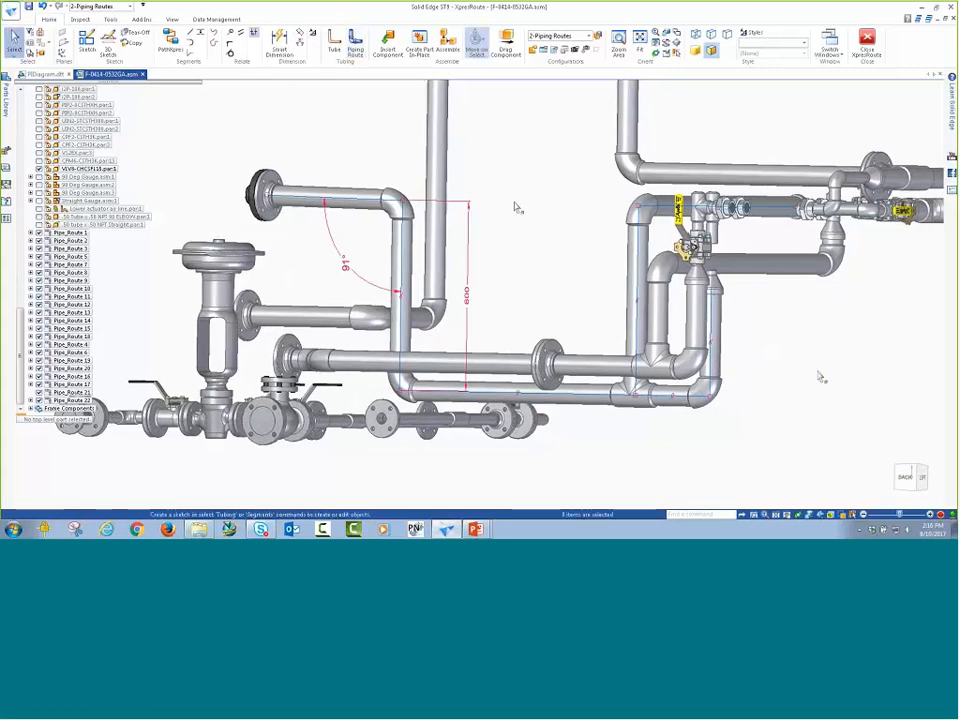
Step: Hide all path lines and their dimensions in the piping view
middle_click_drag(820, 377, 385, 113)
right_click(337, 114)
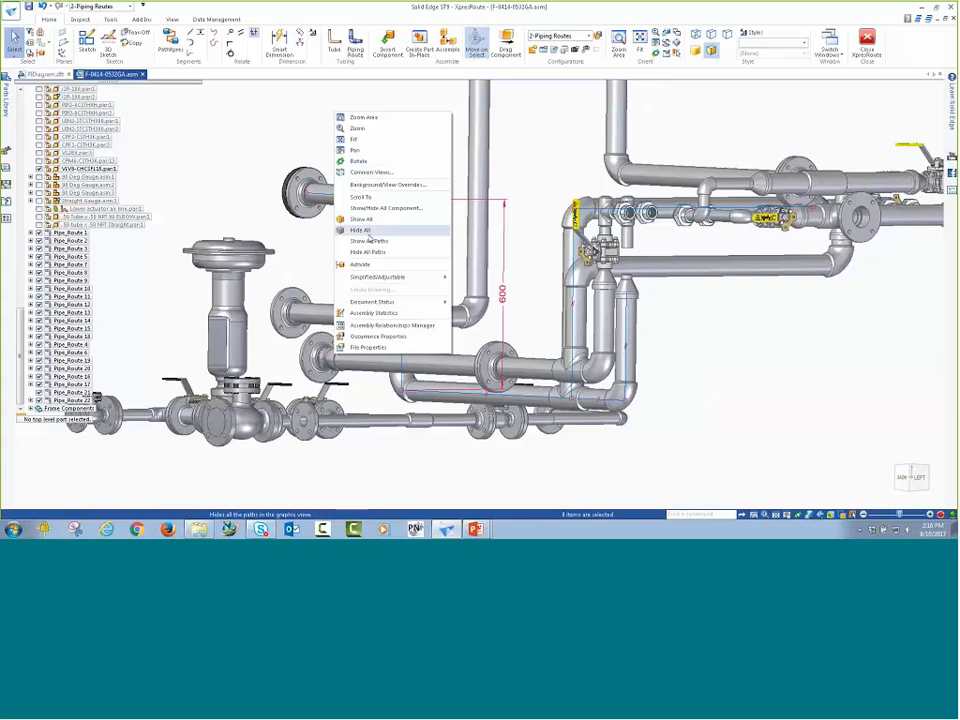
left_click(369, 253)
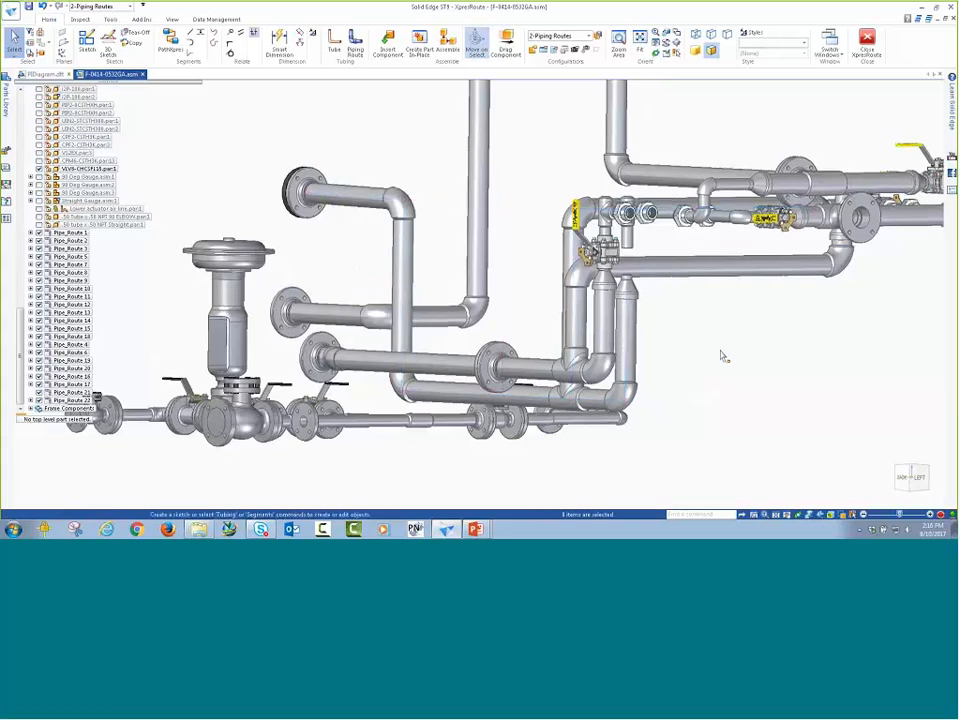
Step: Open the definition of Pipe_Route 11, the small offset run beside the yellow-handled valve, to examine its path, and close it
middle_click_drag(722, 354, 653, 412)
scroll(668, 413, "up", 2)
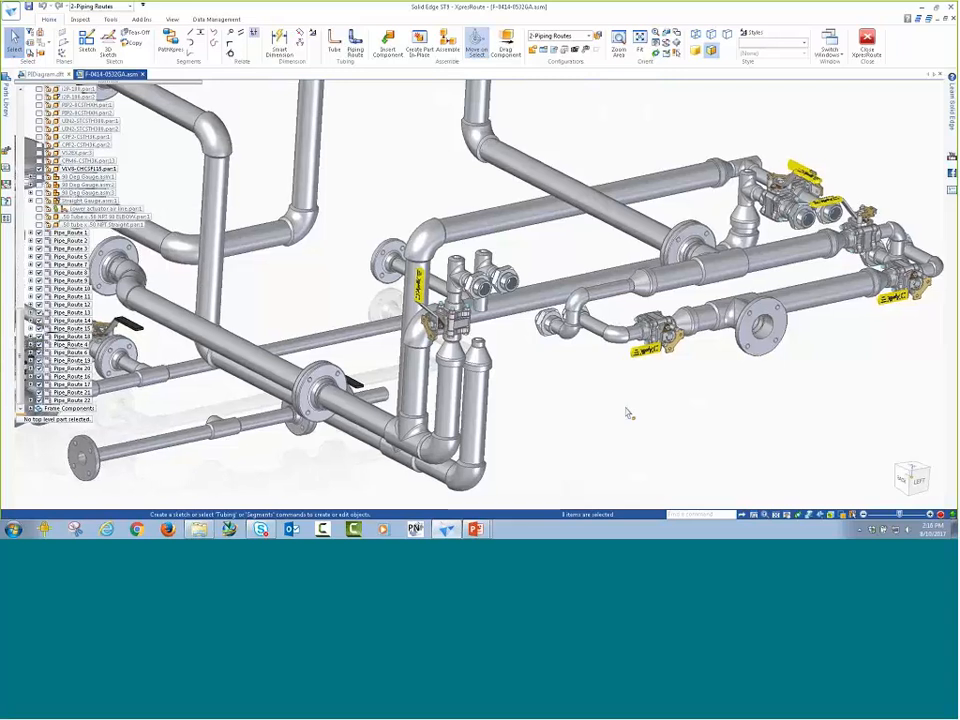
scroll(622, 420, "up", 2)
middle_click_drag(615, 428, 549, 437, "shift")
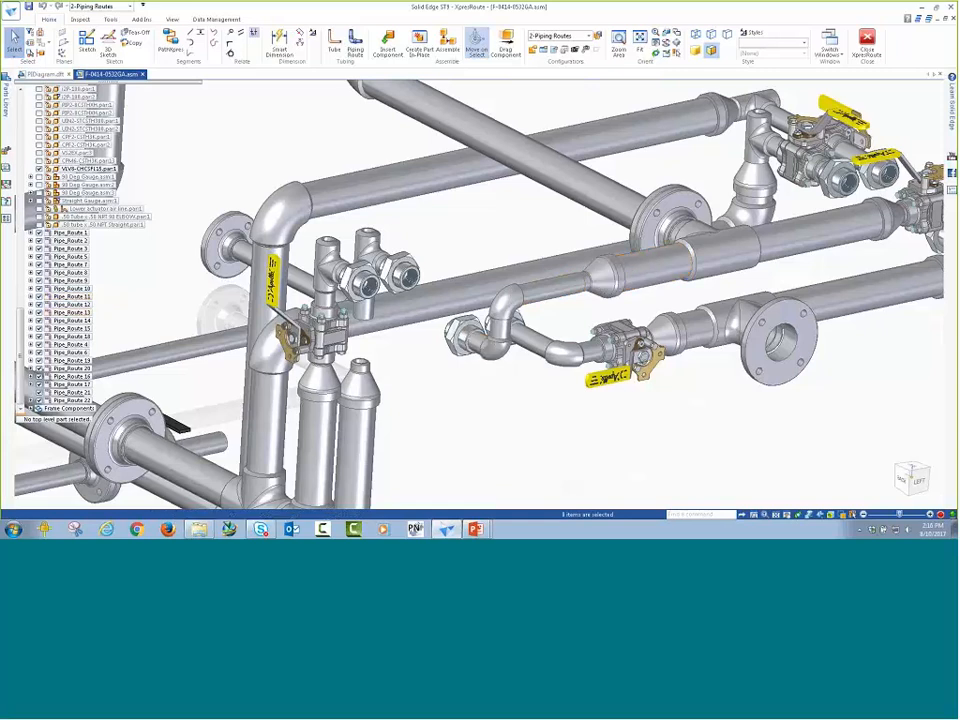
middle_click_drag(628, 432, 650, 433)
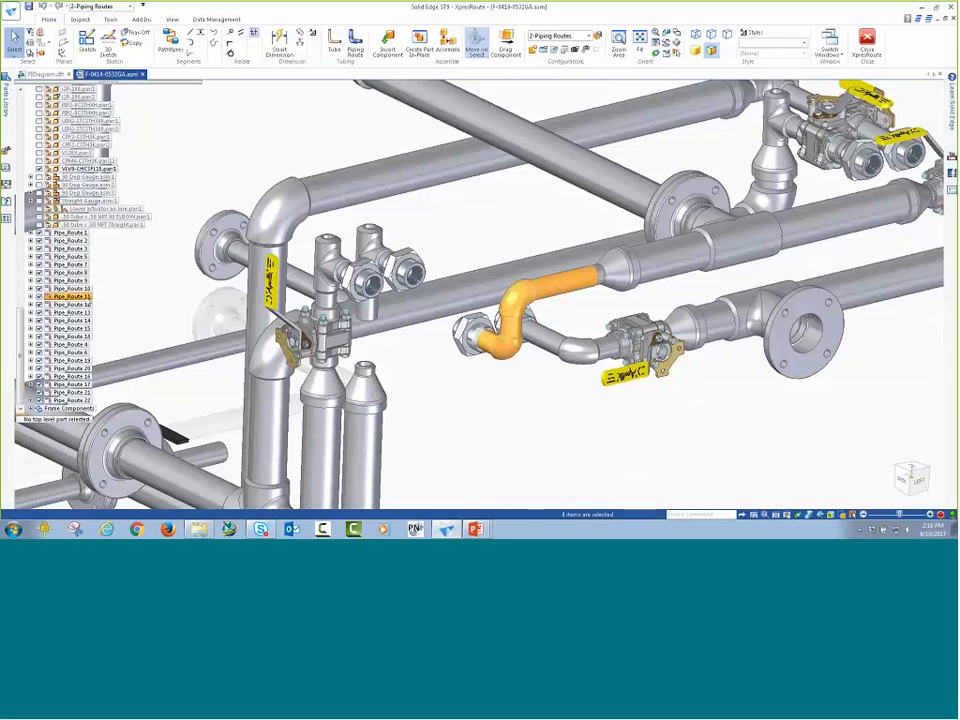
left_click(75, 297)
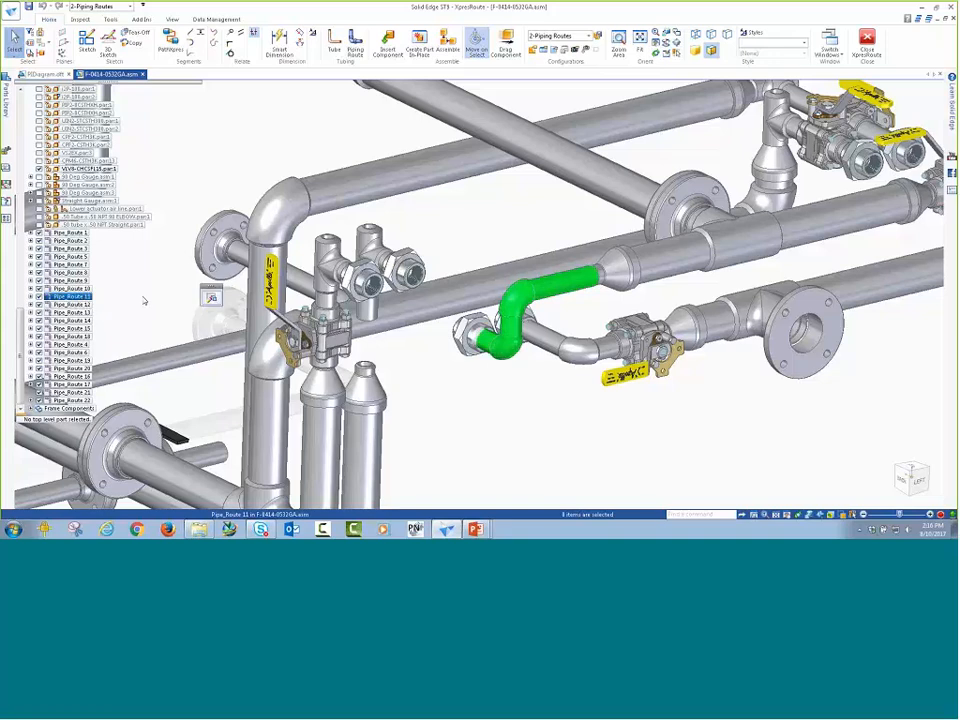
left_click(211, 296)
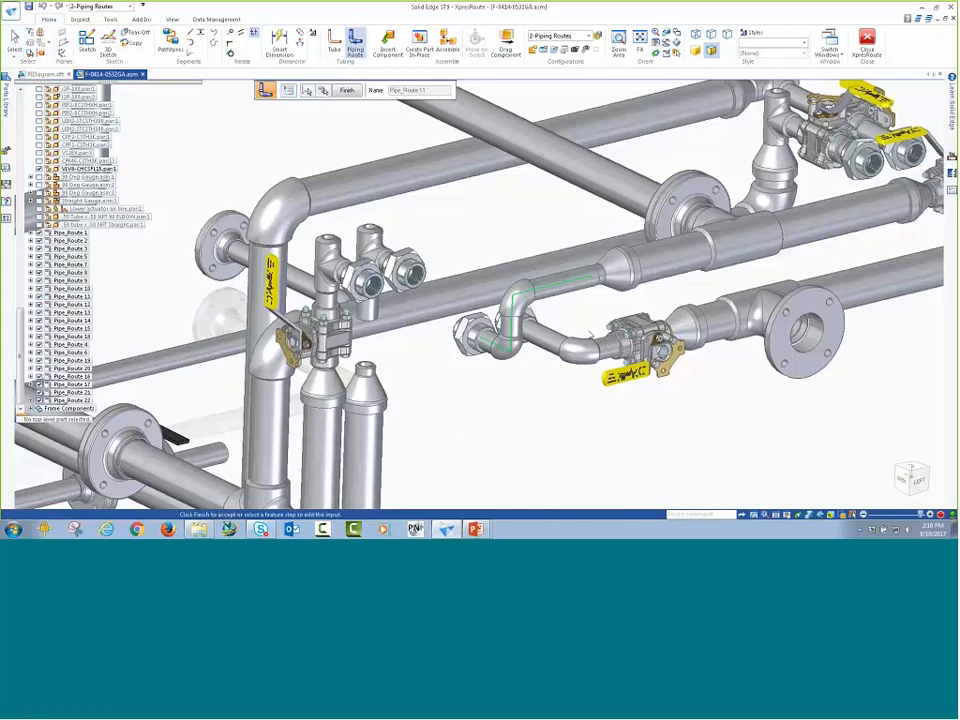
scroll(305, 160, "up", 1)
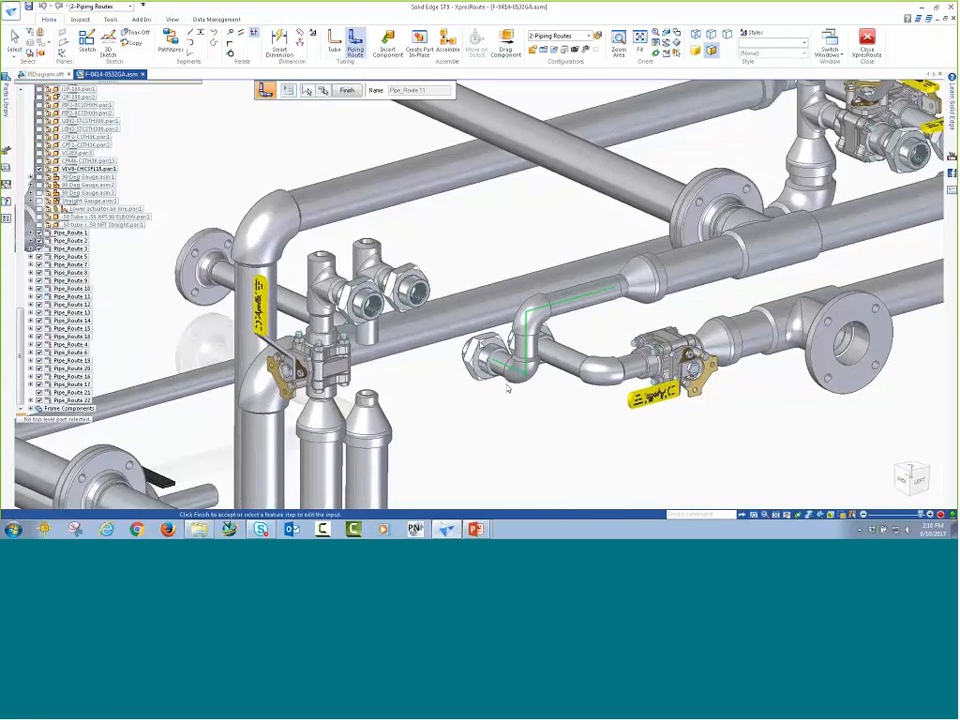
key("Escape")
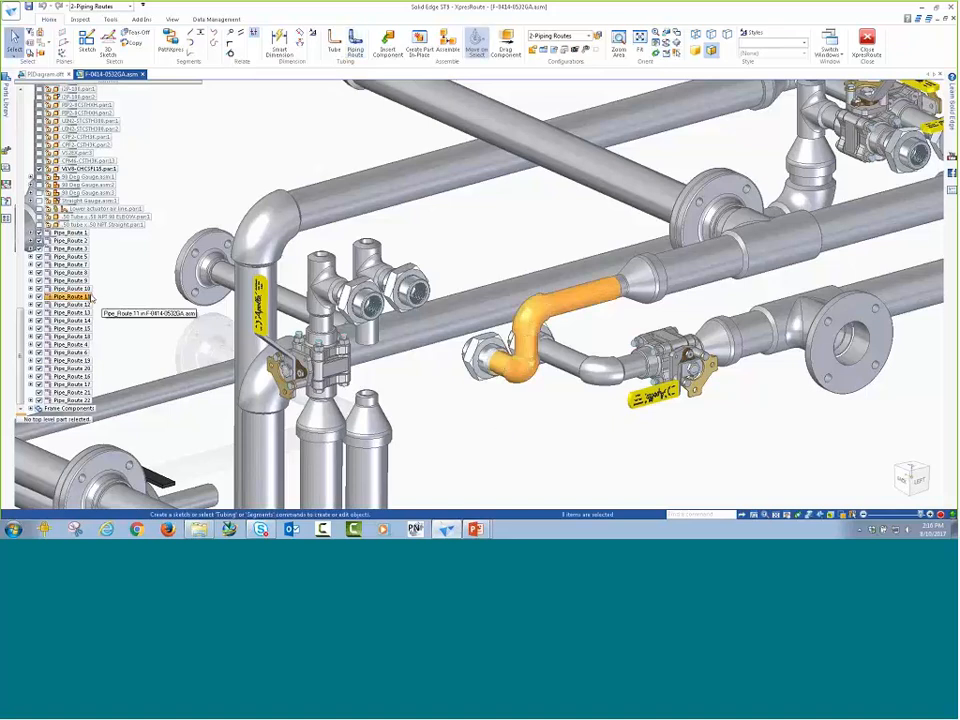
Step: Show all path lines and split the straight path segment of Pipe_Route 11 between the upper elbow and the reducer
right_click(270, 146)
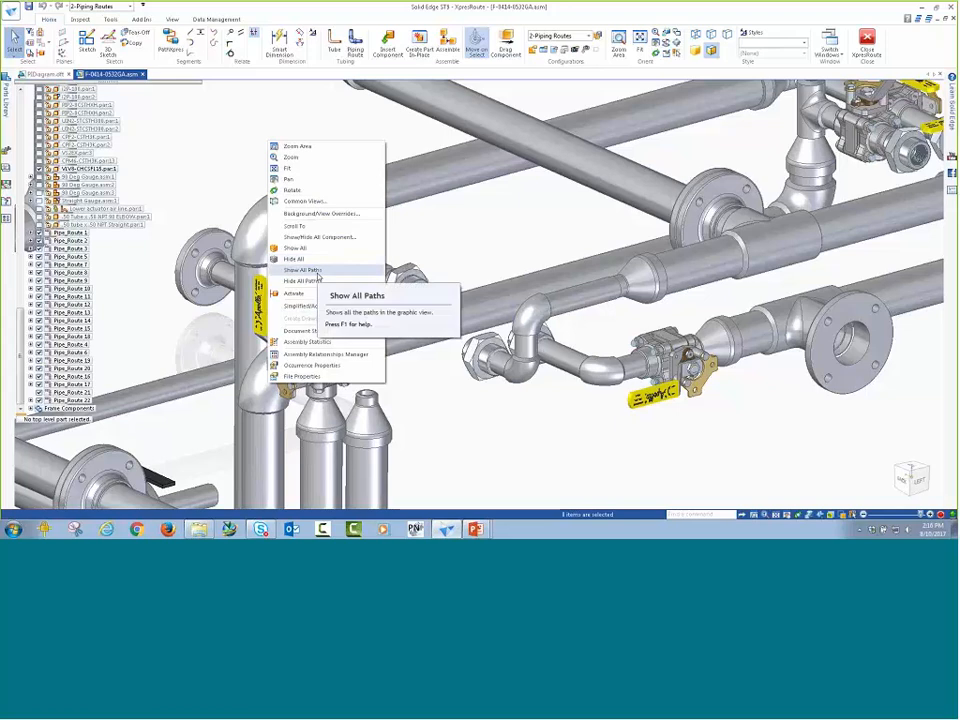
left_click(300, 270)
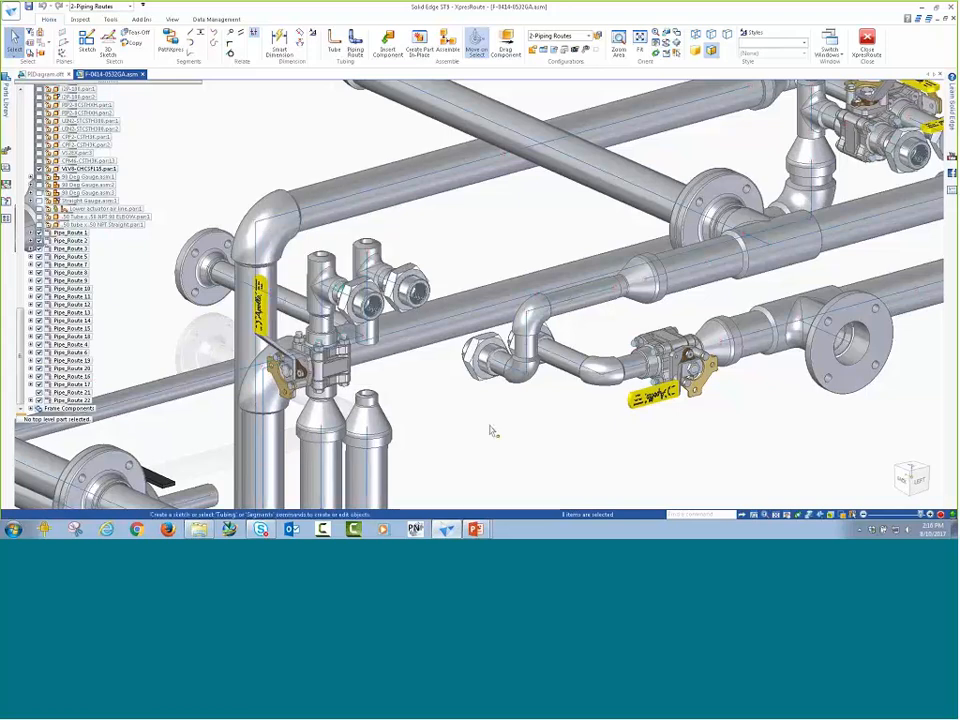
scroll(490, 430, "up", 3)
scroll(490, 430, "up", 2)
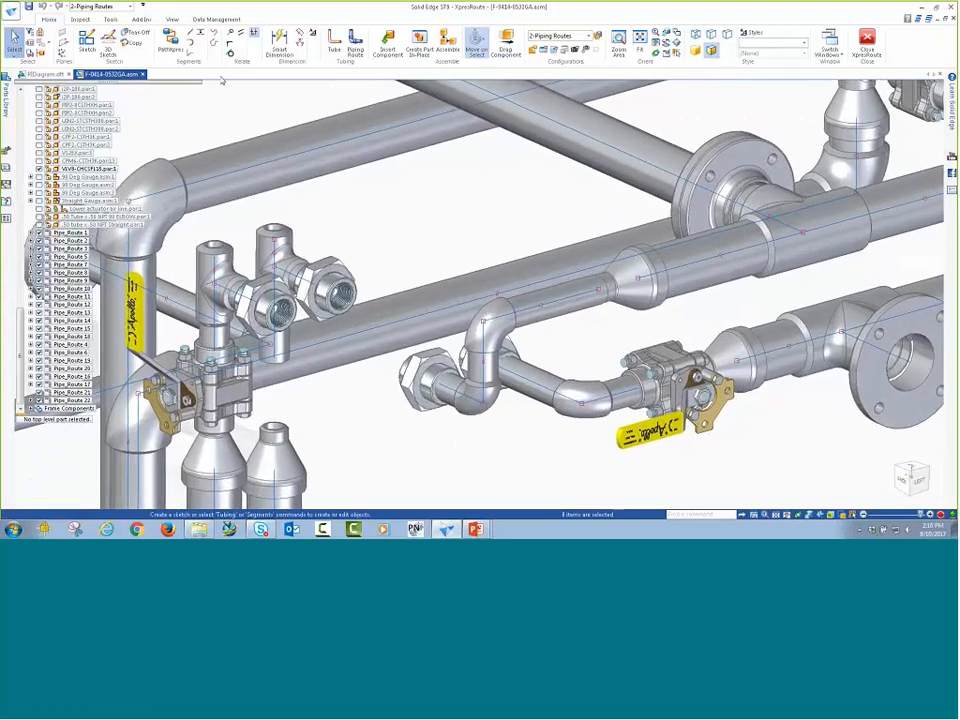
left_click(532, 307)
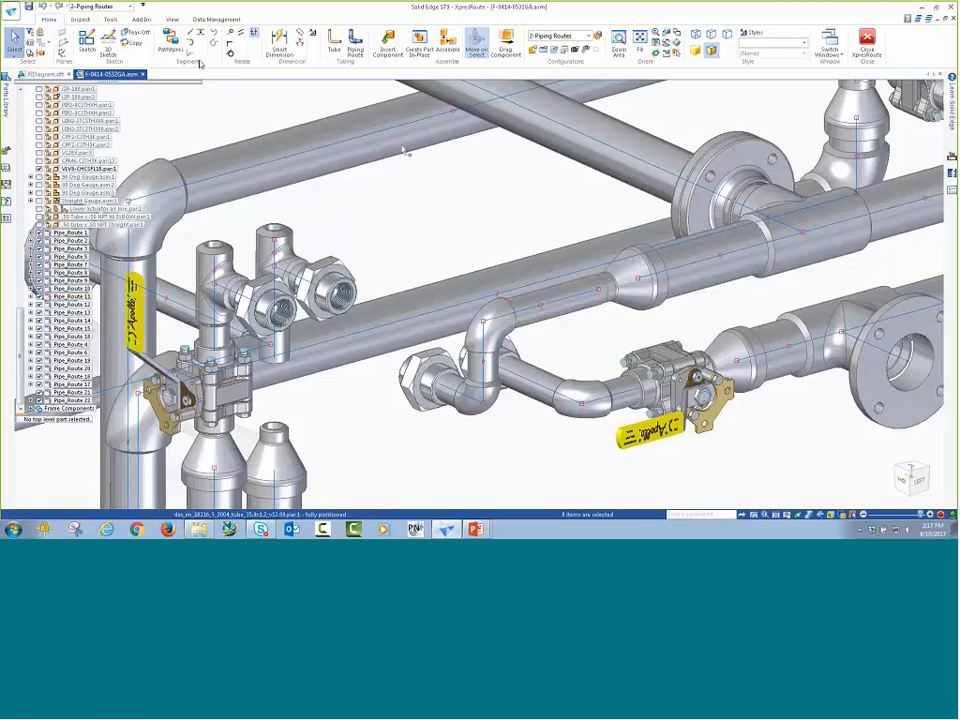
left_click(200, 34)
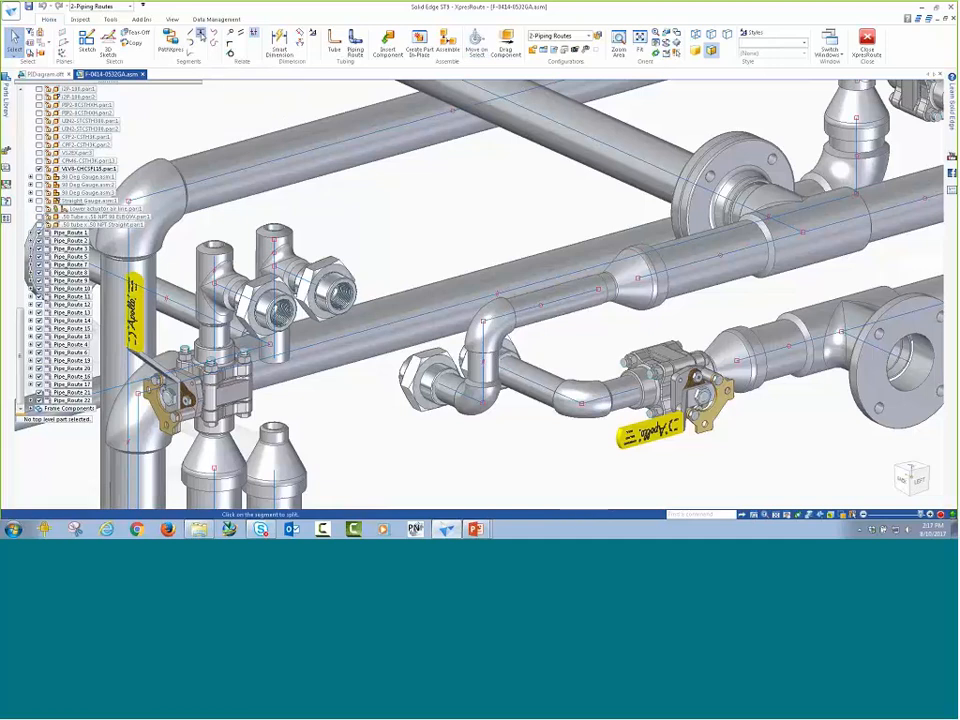
left_click(564, 304)
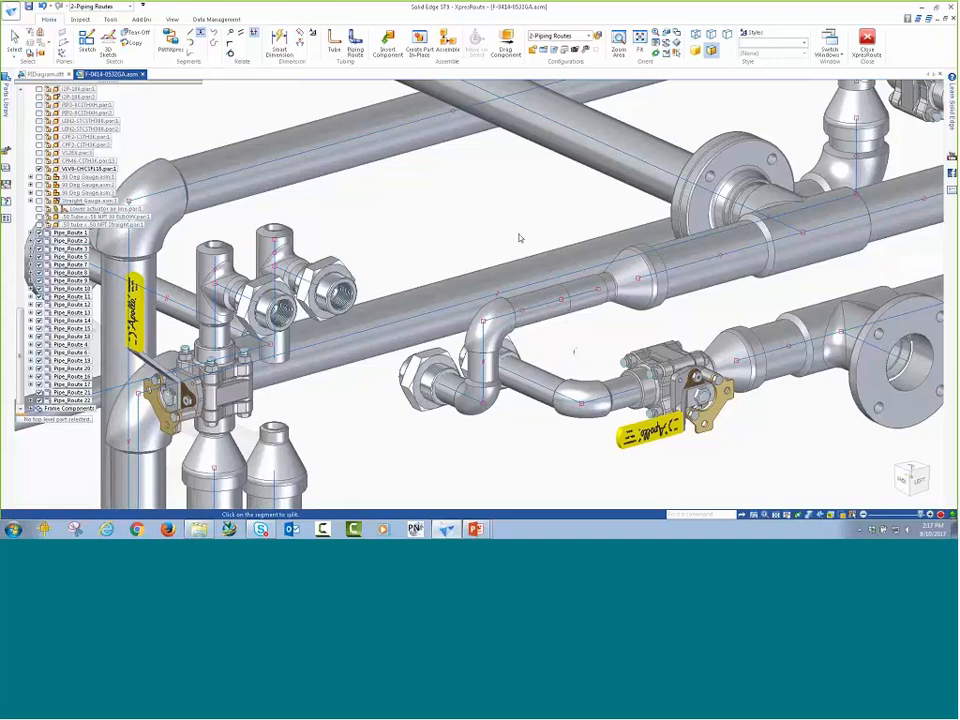
Step: Dimension the split-off path segment next to the reducer and set its length to 65 mm
right_click(507, 202)
left_click(489, 204)
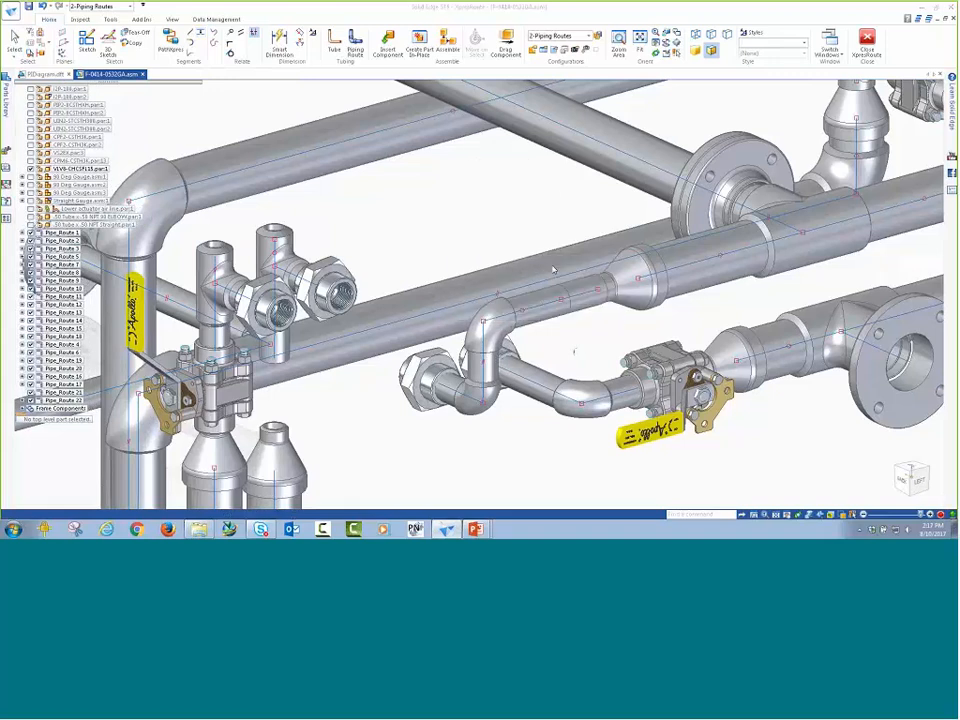
left_click(571, 210)
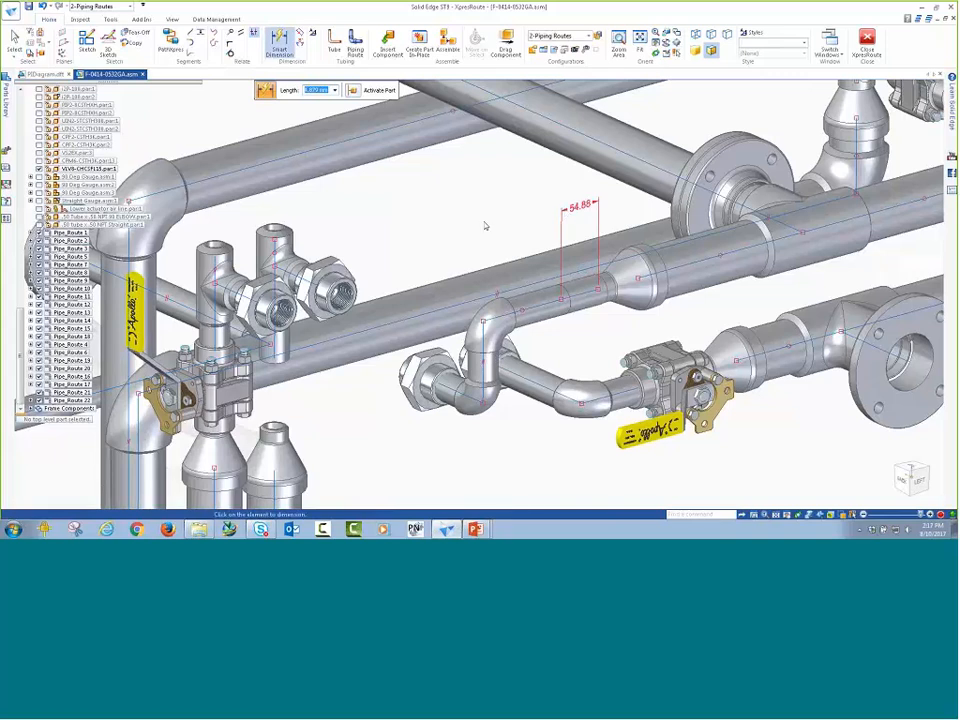
type("65")
key("Return")
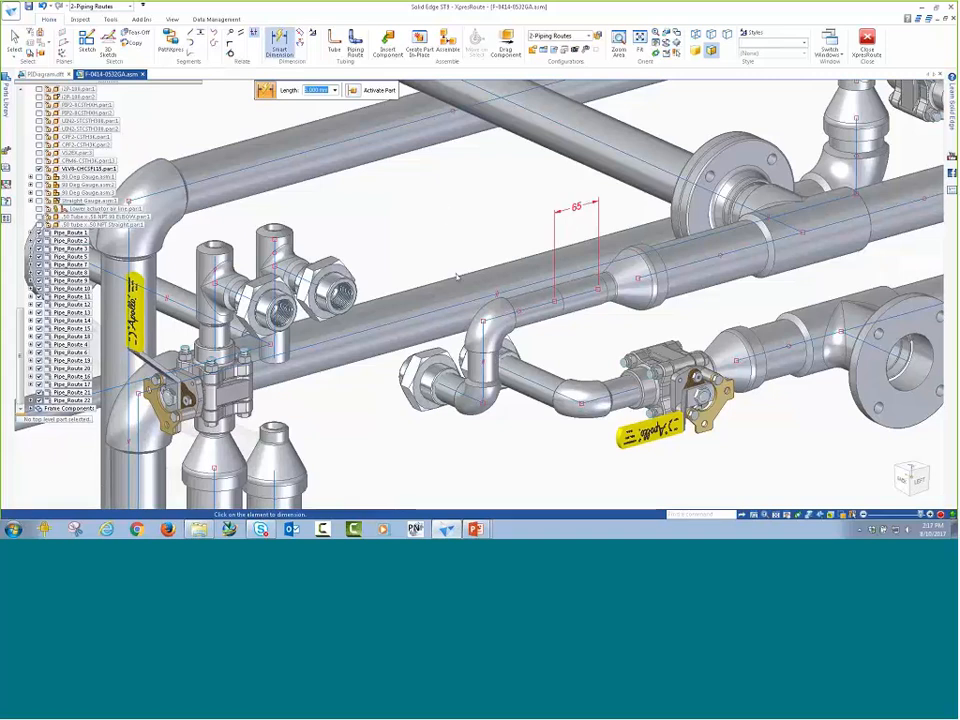
middle_click_drag(467, 238, 469, 231)
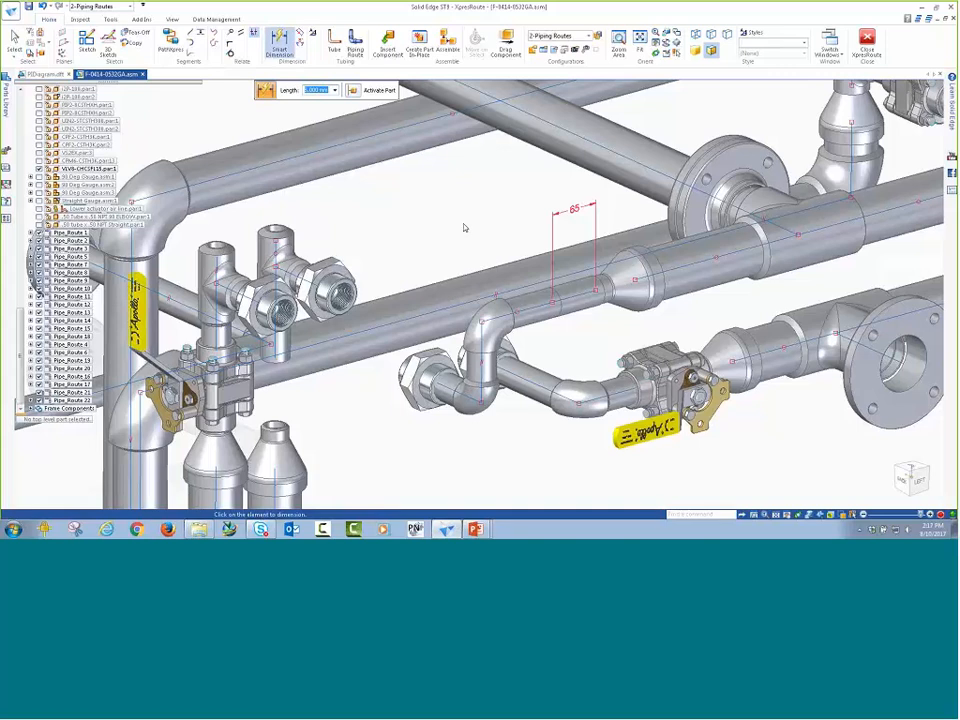
key("Escape")
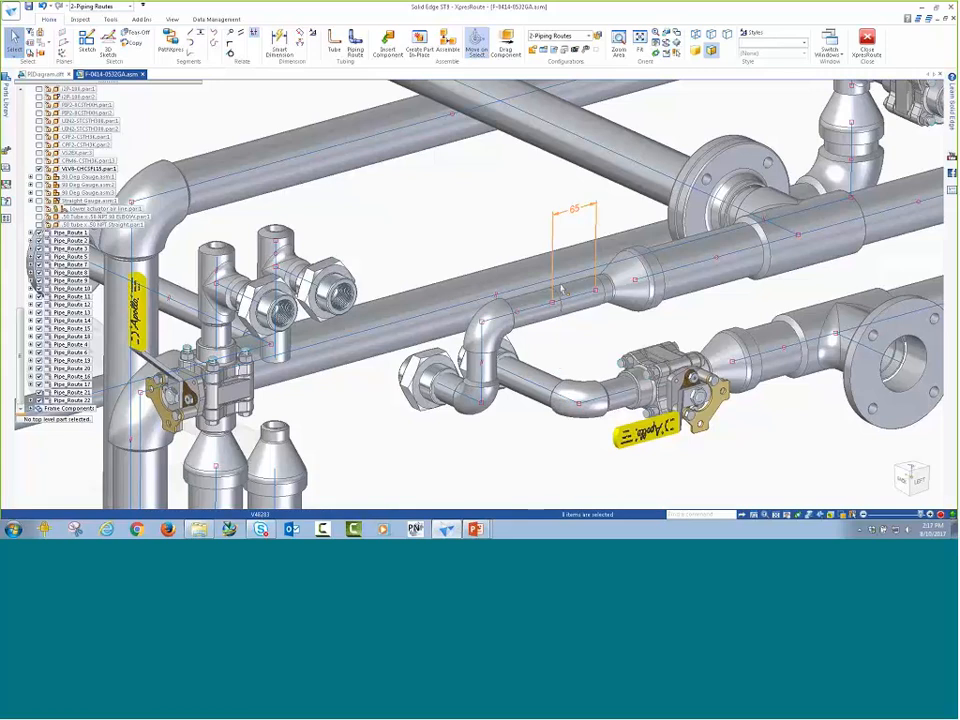
Step: Edit Pipe_Route 11 and set its piping options to browse for fittings instead of using the standard parts library
left_click(80, 297)
left_click(211, 300)
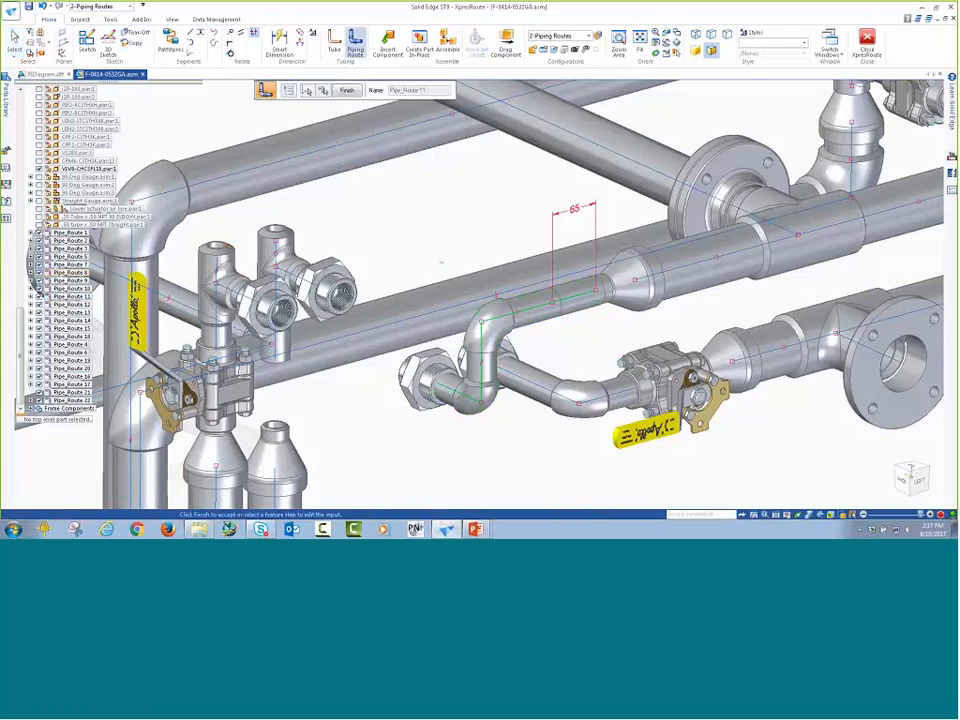
left_click(288, 91)
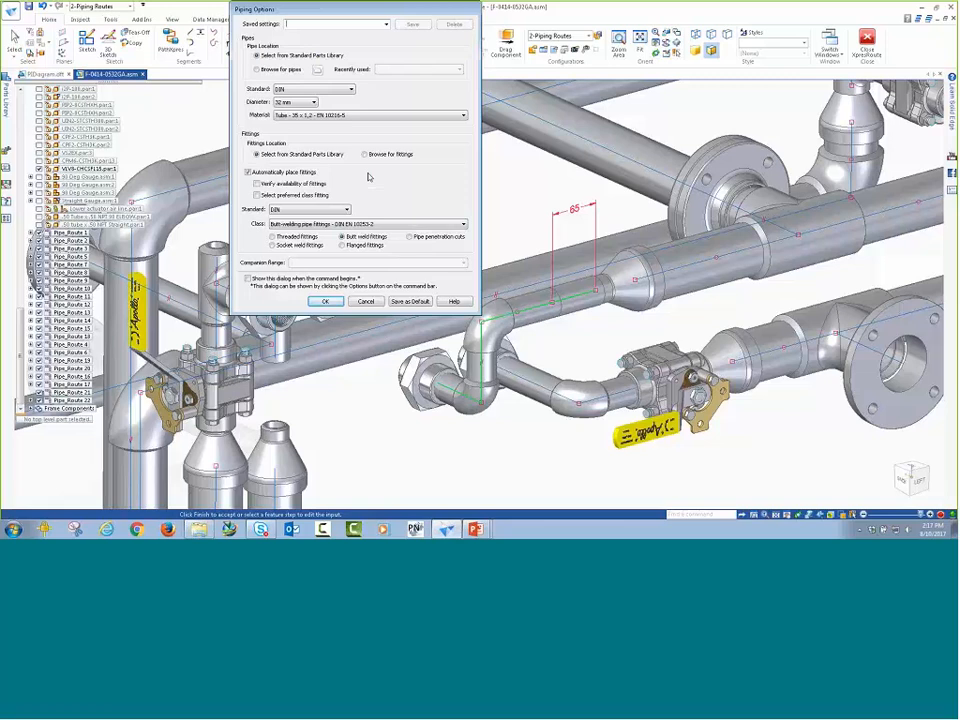
left_click(366, 154)
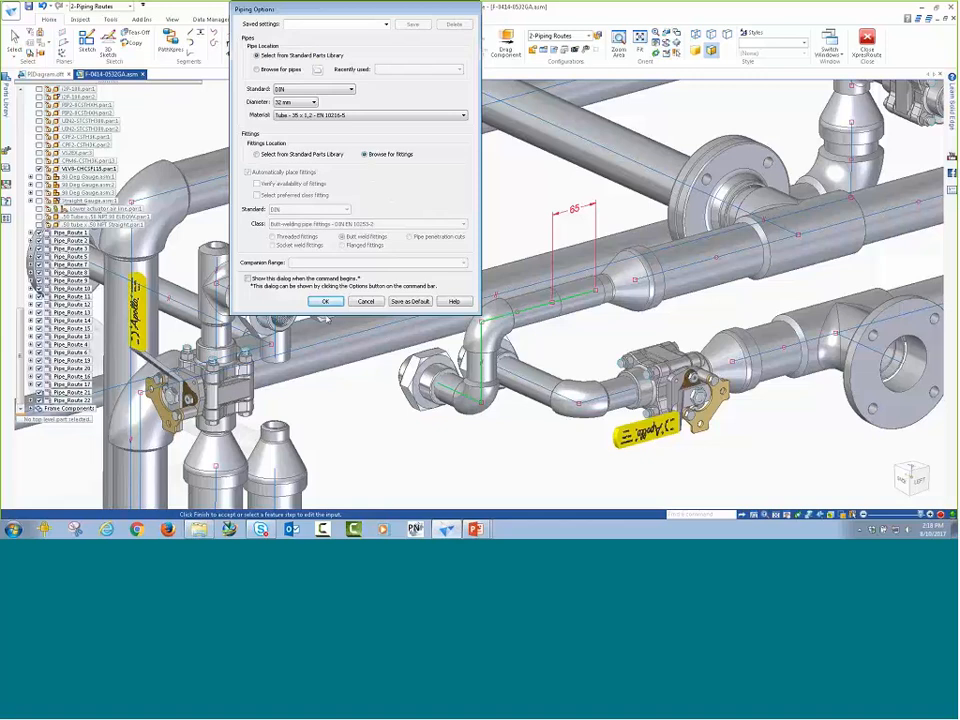
left_click(324, 301)
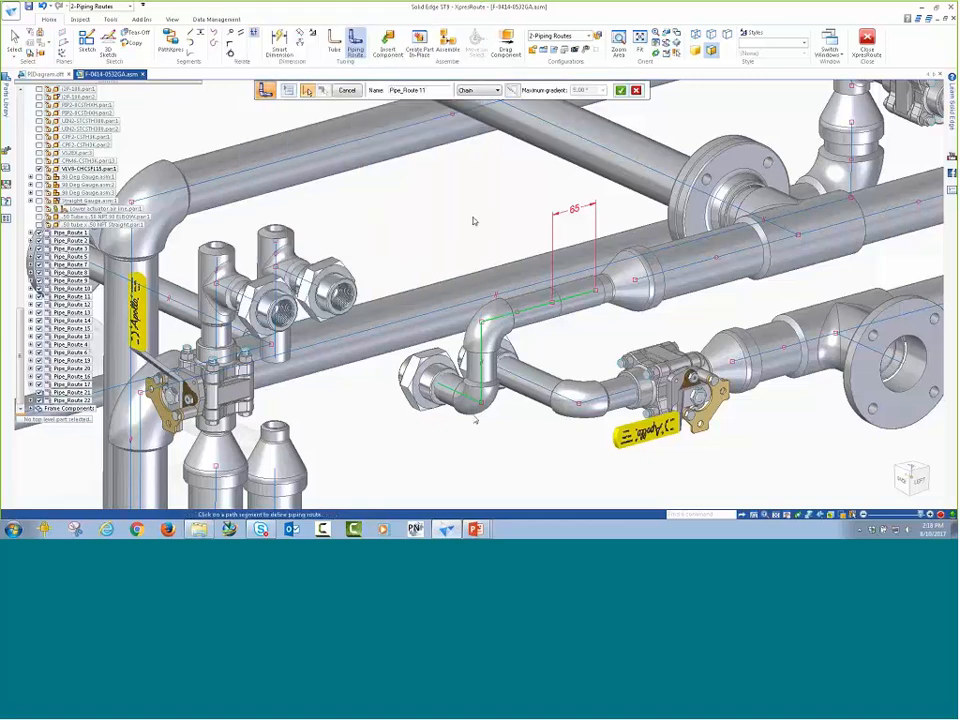
Step: Place the ball valve _83A-24501.par from the Components folder on the 65 mm segment with its handle upward, and finish the route
right_click(467, 211)
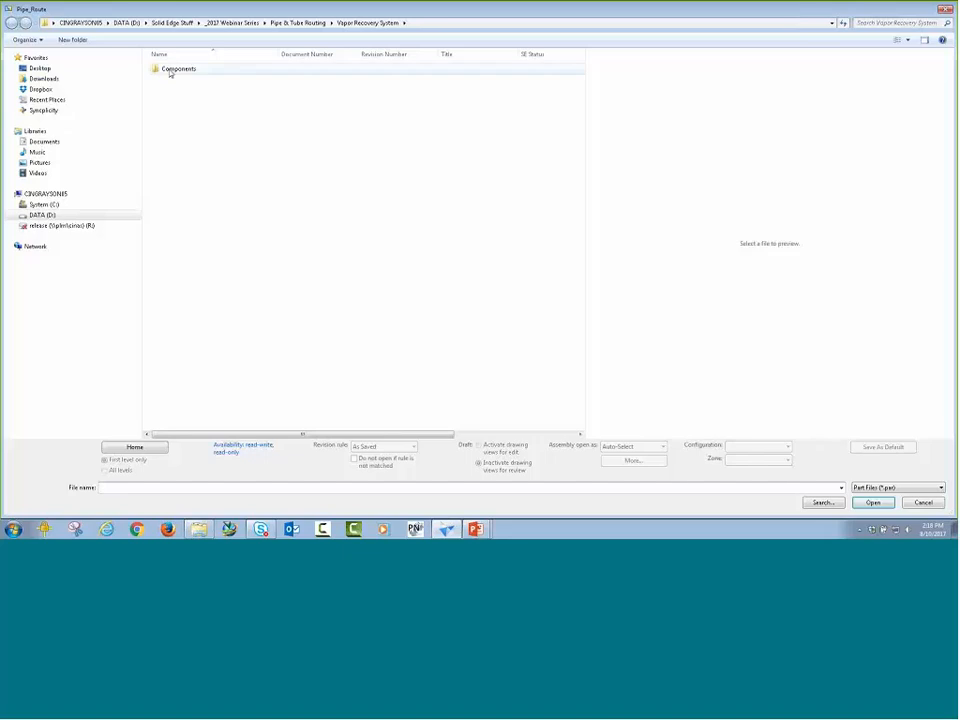
double_click(172, 70)
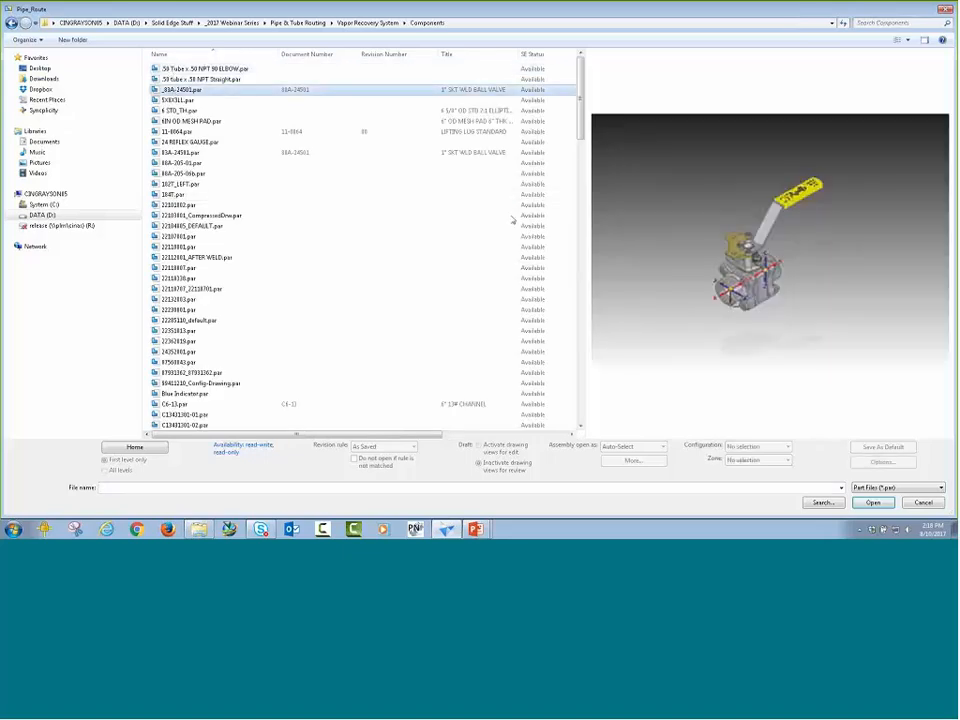
left_click(872, 504)
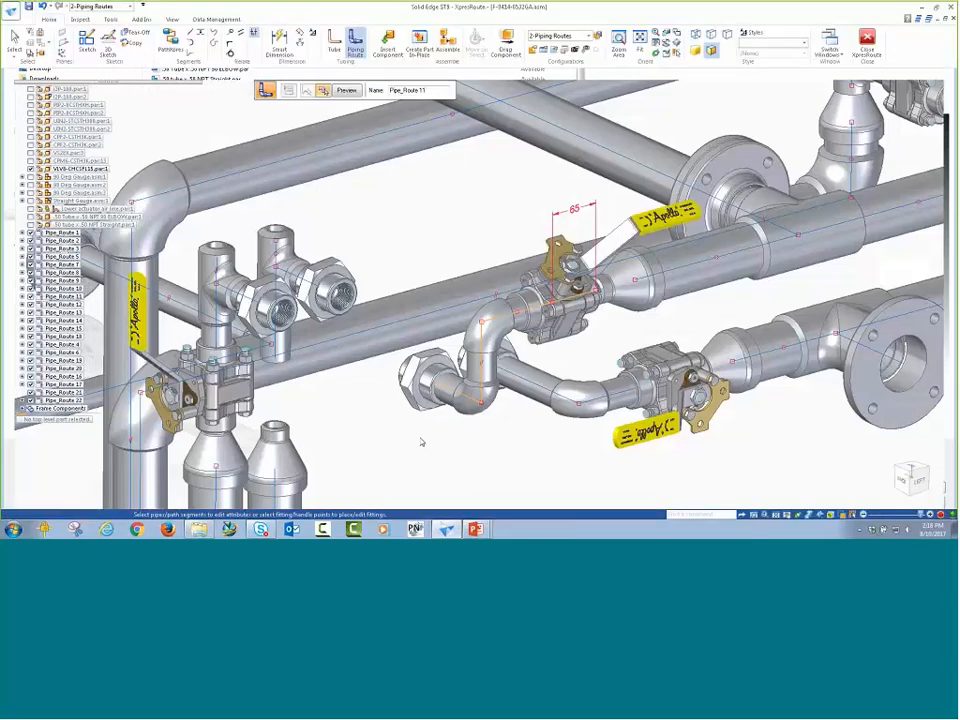
right_click(423, 441)
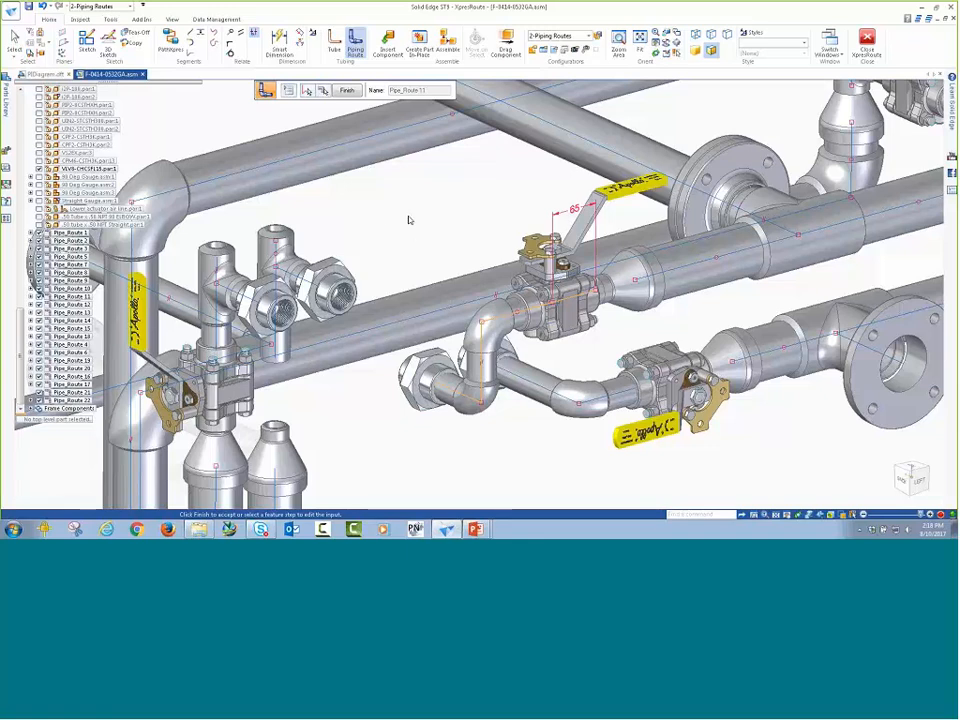
key("Escape")
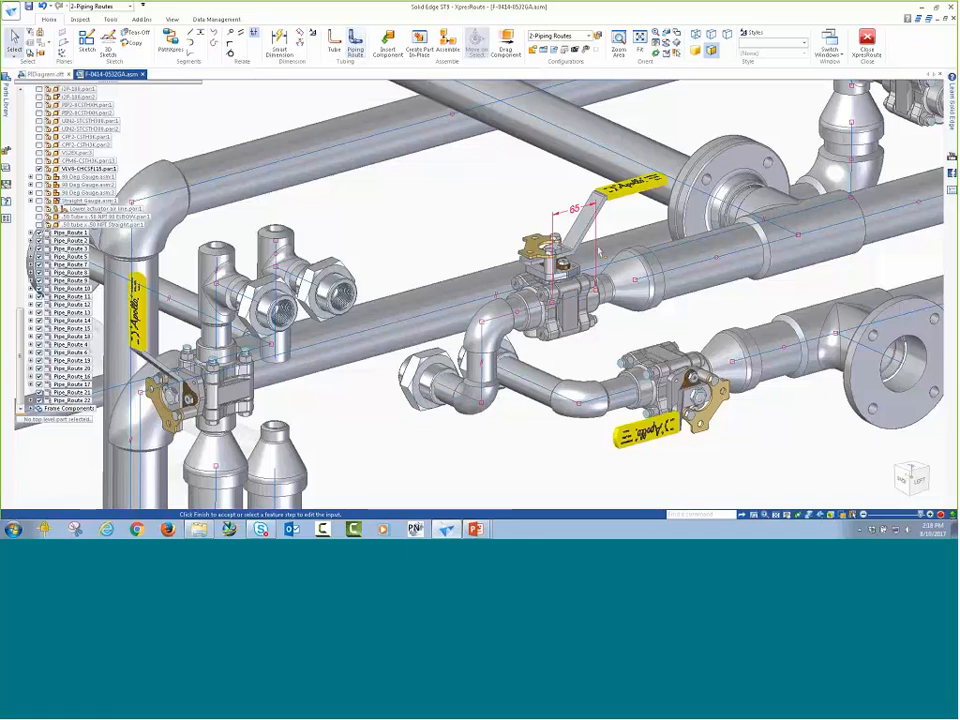
Step: Hide all path lines and highlight Pipe_Route 11 to check that the new ball valve belongs to it
right_click(447, 191)
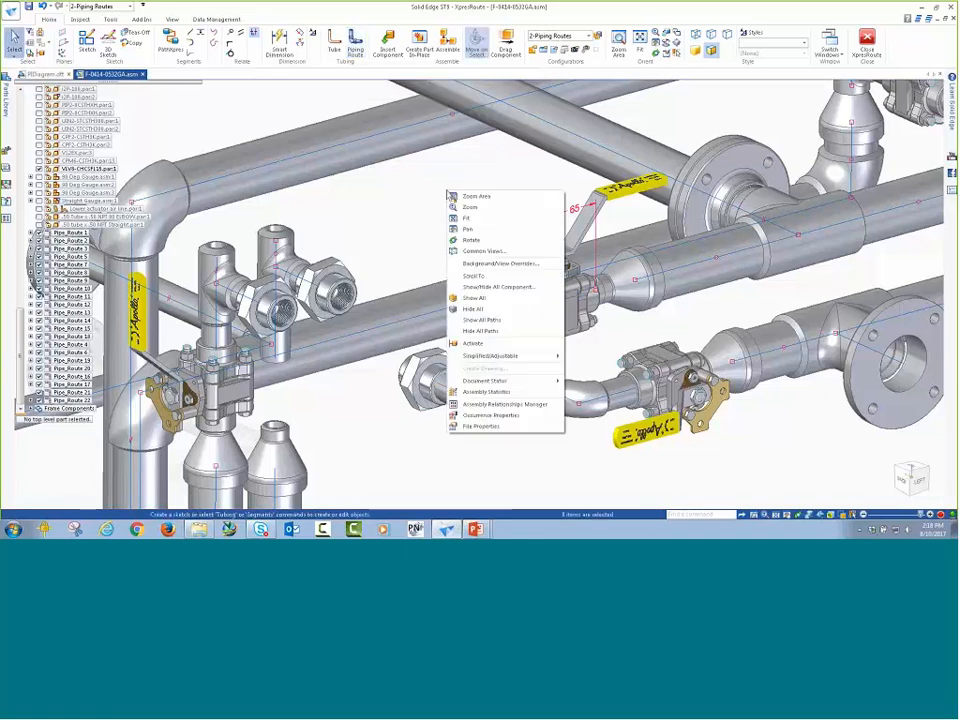
left_click(480, 330)
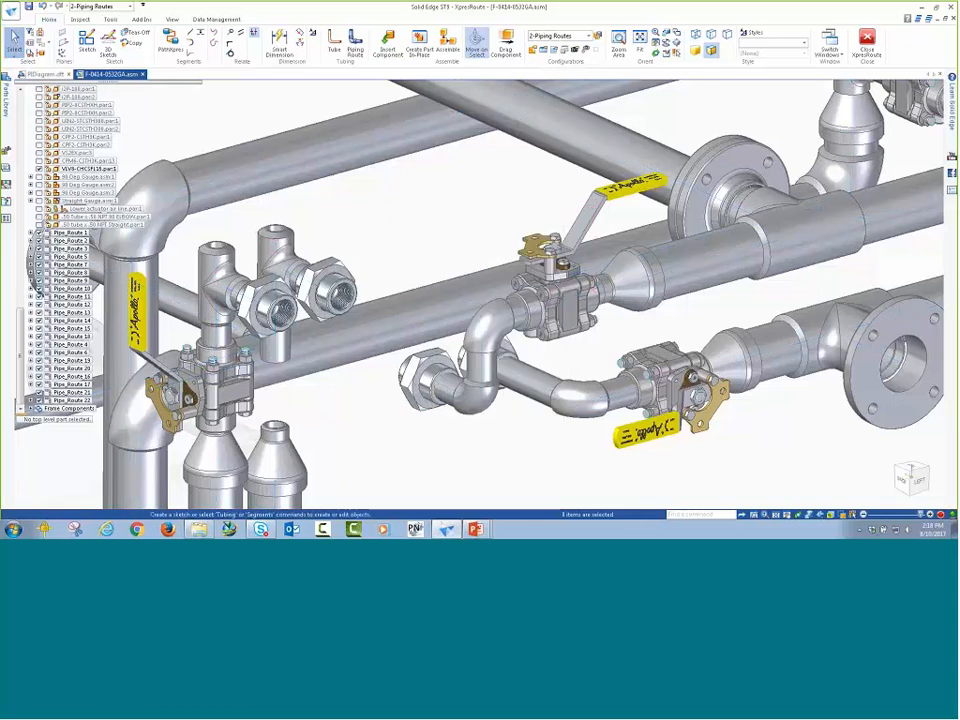
middle_click_drag(457, 231, 347, 213)
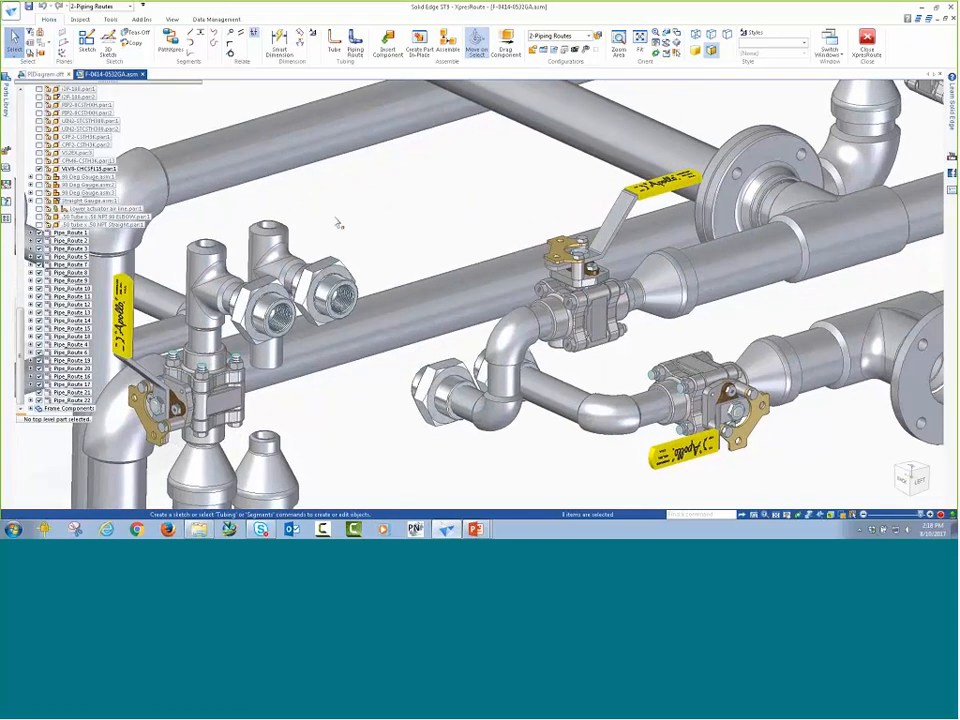
left_click(81, 298)
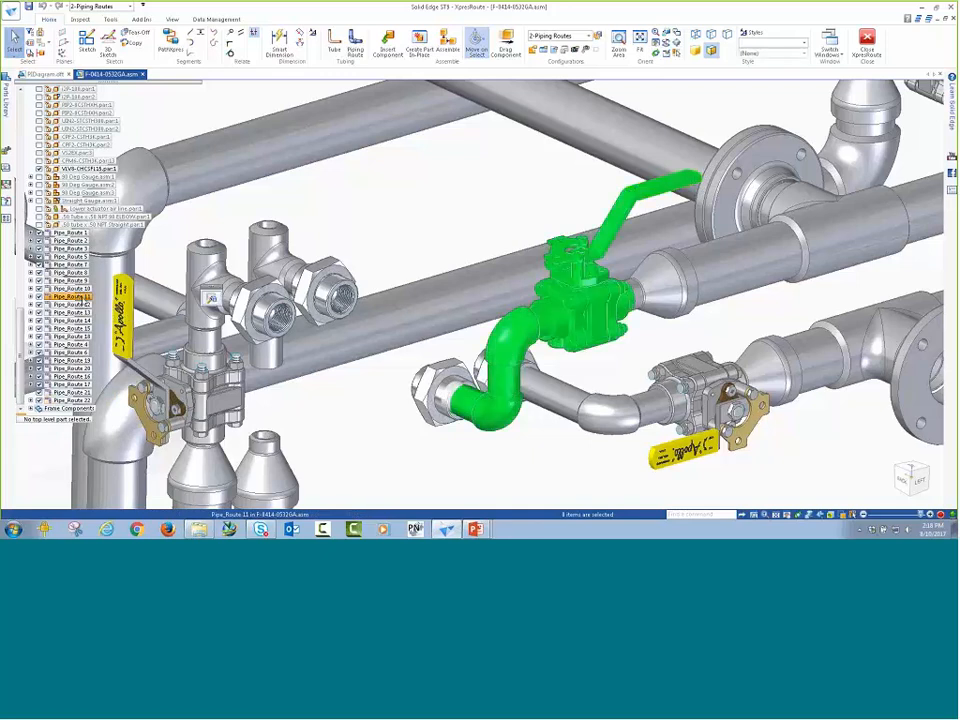
left_click(464, 233)
middle_click_drag(464, 236, 332, 240)
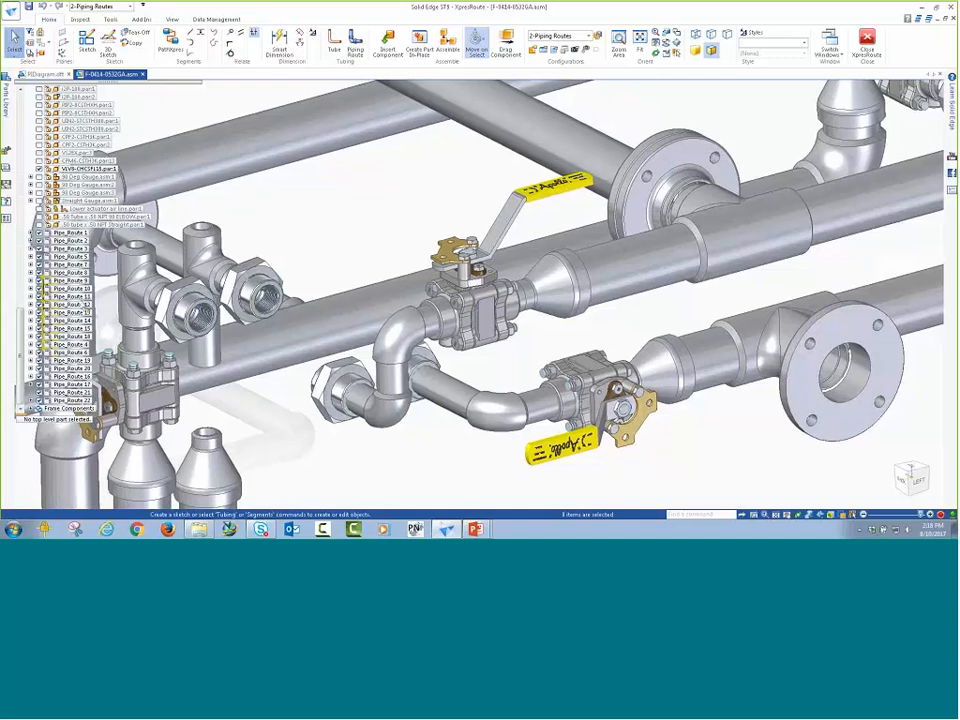
Step: Edit the fittings of Pipe_Route 11 and reorient its ball valve so the handle faces outward like the neighbouring valve, and finish the route
left_click(82, 298)
left_click(209, 301)
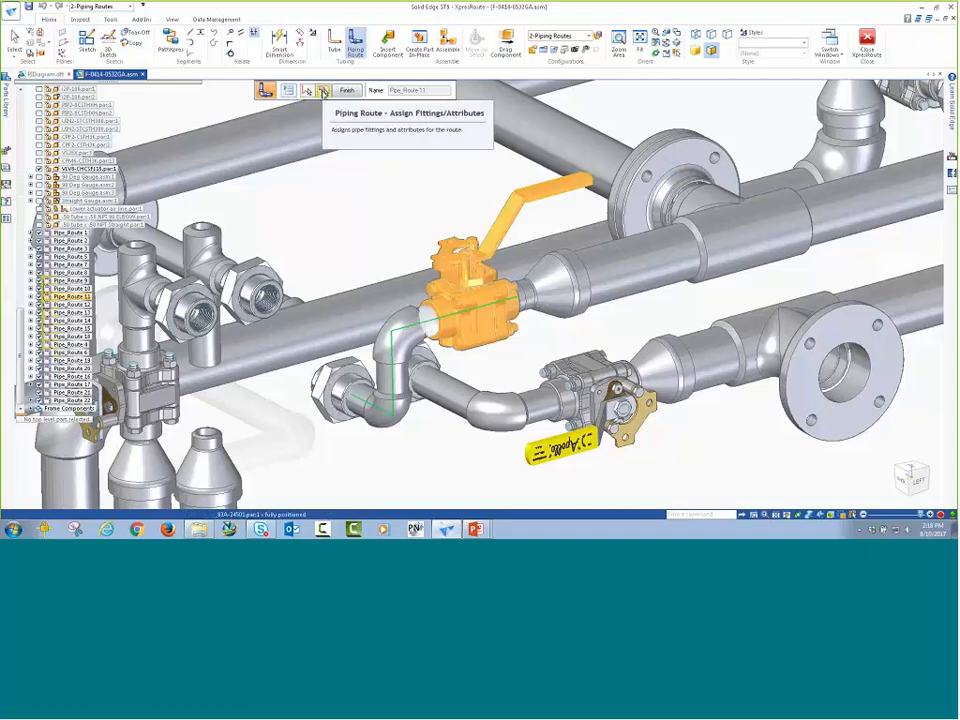
left_click(322, 90)
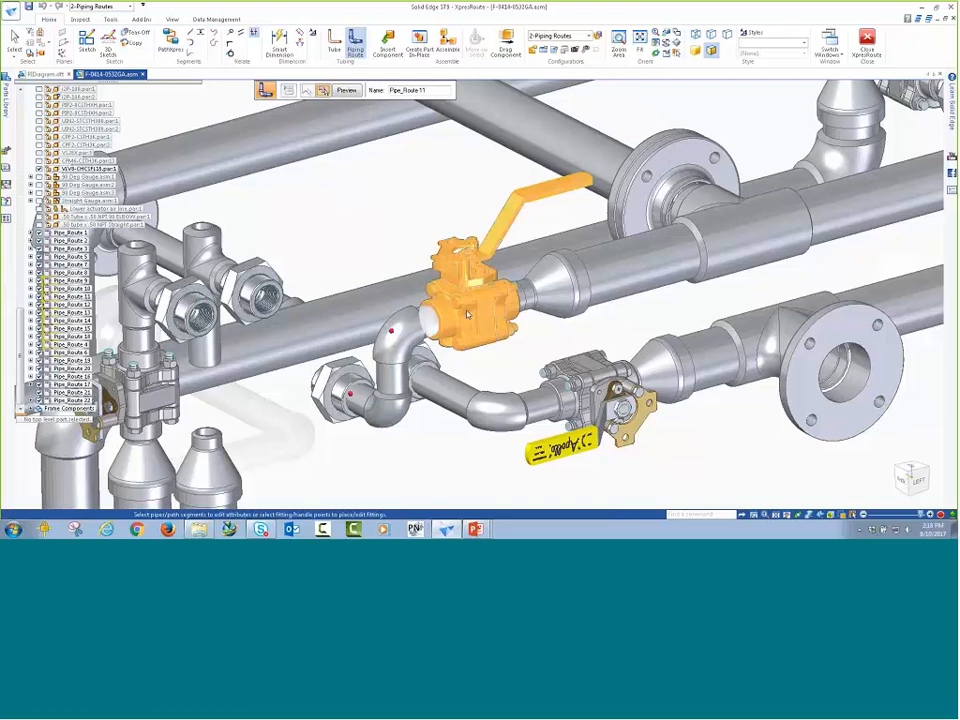
left_click(436, 243)
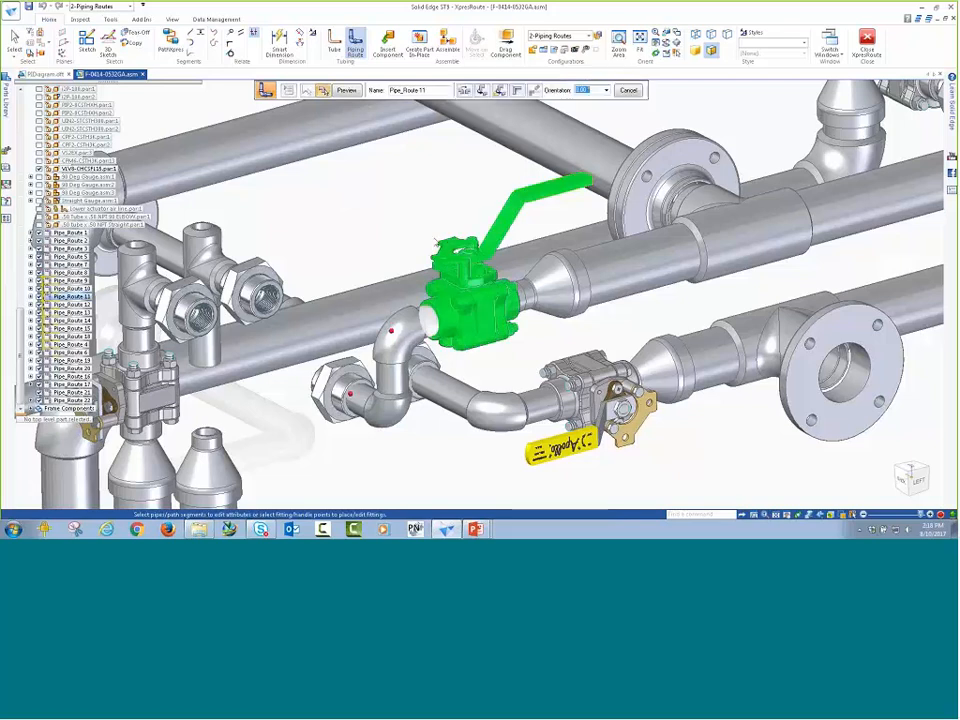
left_click(472, 153)
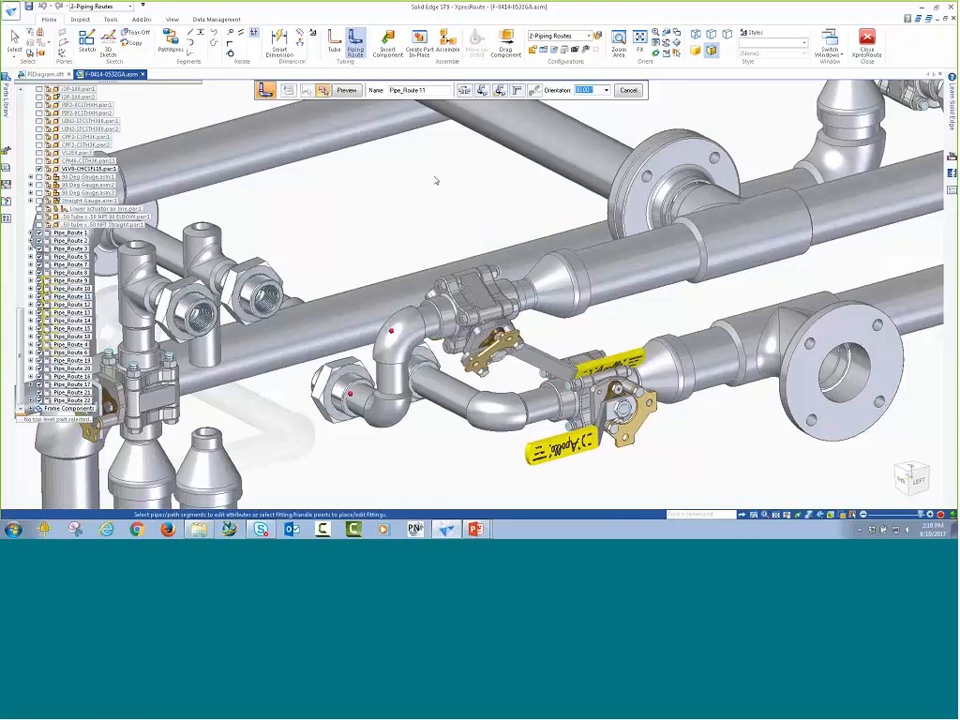
left_click(430, 176)
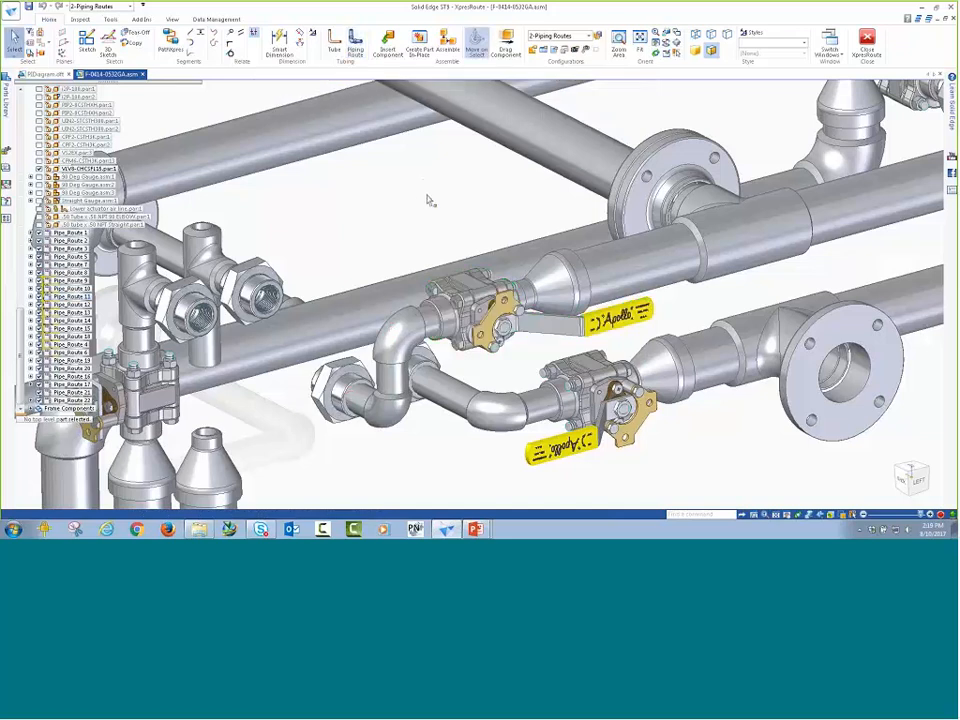
Step: Apply the third display configuration, the one for the drain tube, to the assembly and close the configuration list
scroll(437, 207, "down", 10)
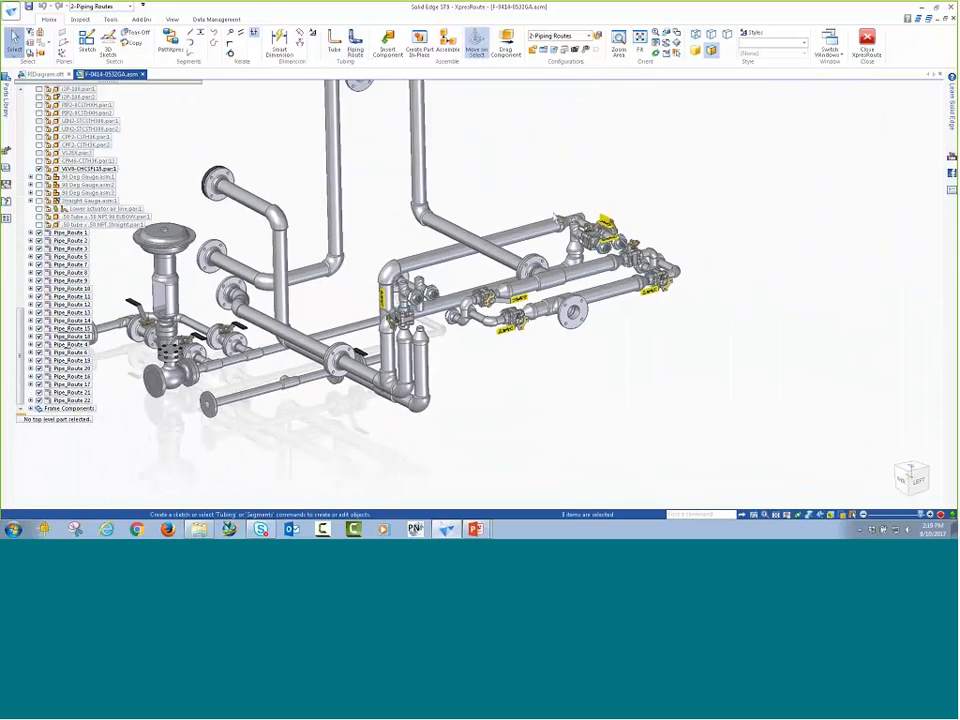
middle_click_drag(559, 214, 463, 288)
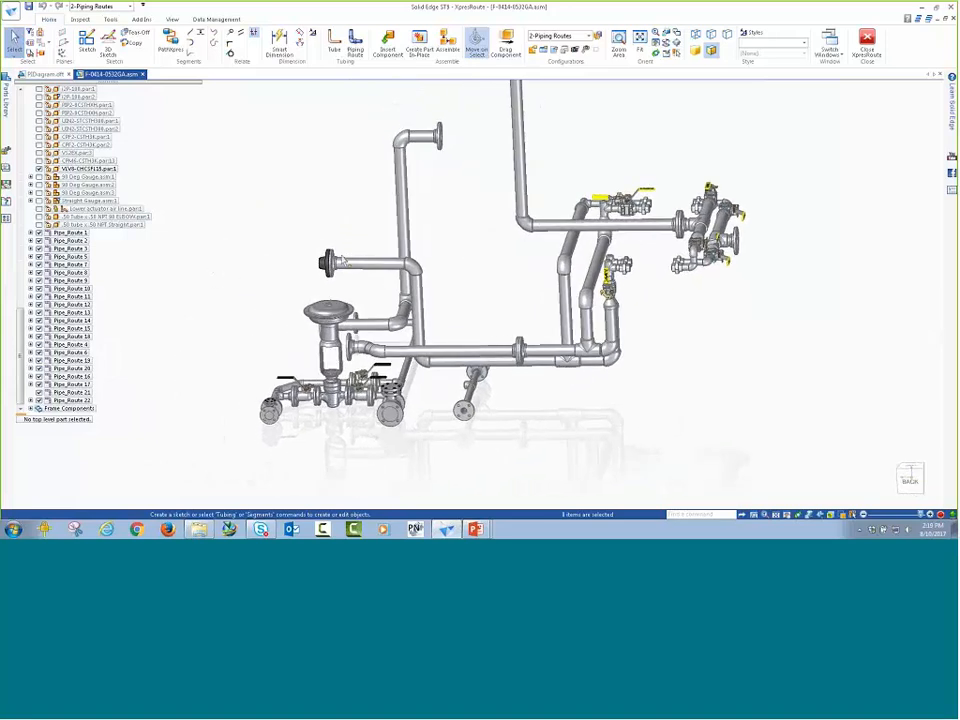
middle_click_drag(639, 294, 727, 160)
middle_click_drag(700, 300, 289, 265)
right_click(286, 259)
left_click(309, 257)
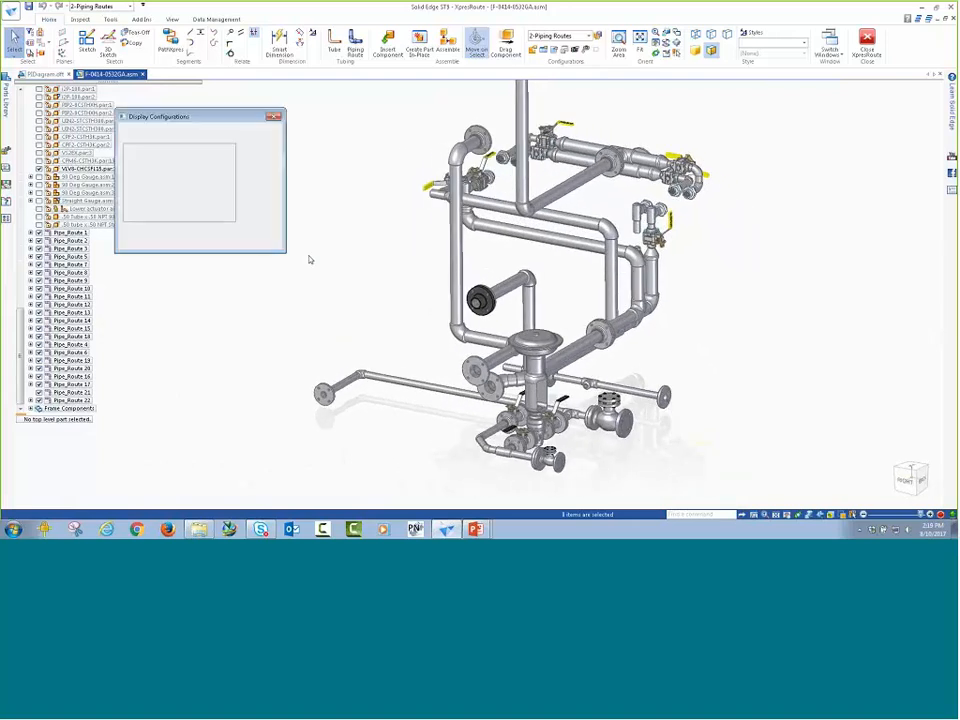
left_click(156, 157)
left_click(158, 164)
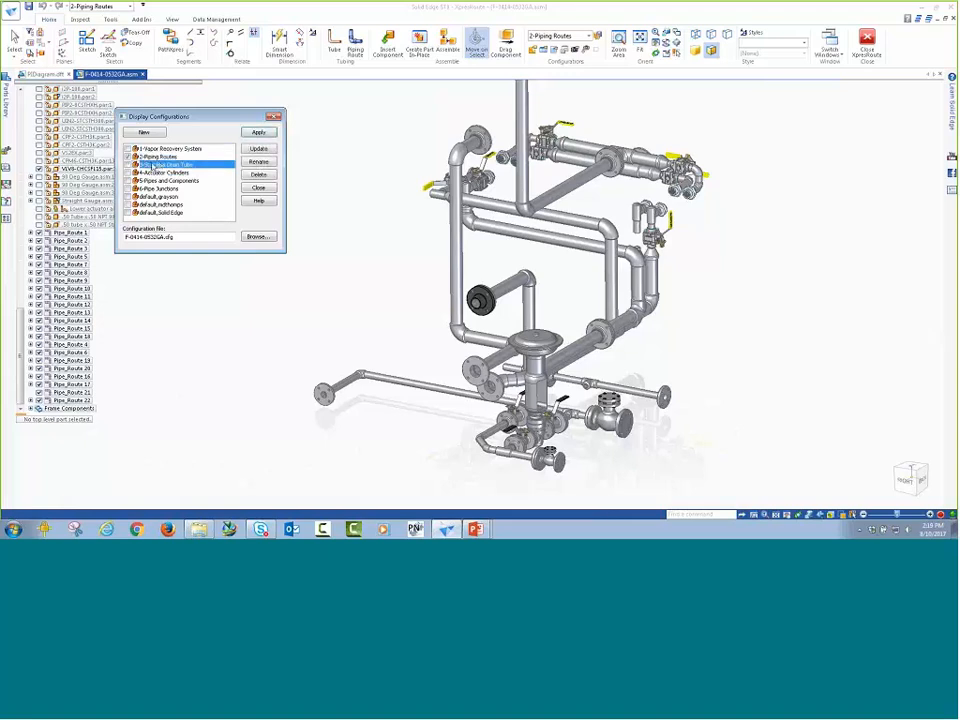
left_click(258, 132)
left_click(273, 117)
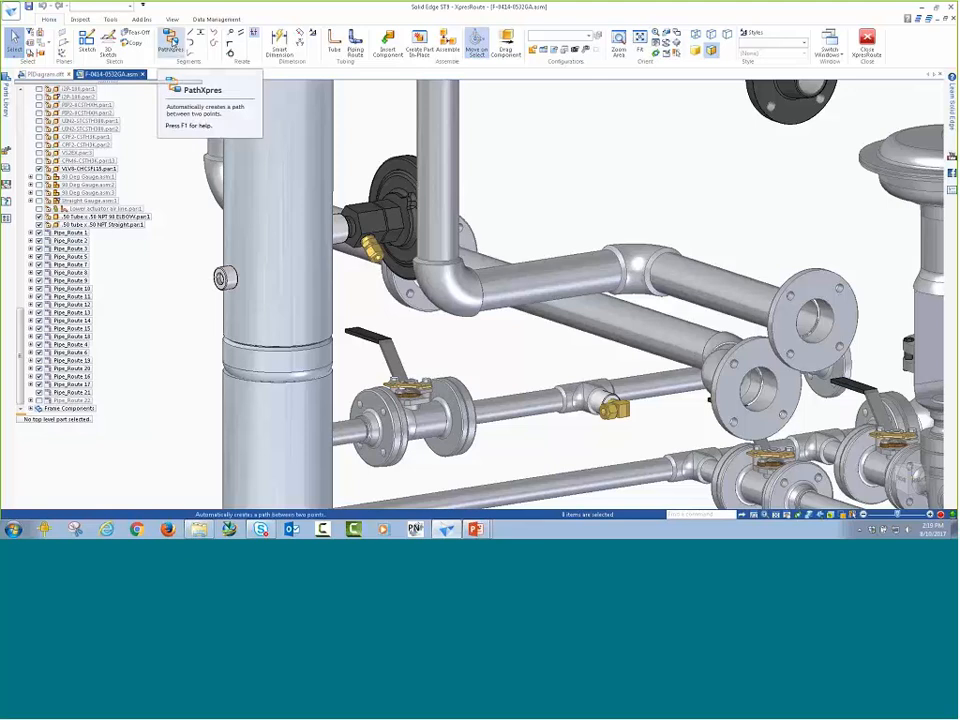
Step: Start a PathXpres path from the brass elbow on the lower tee to the straight fitting under the black valve, and preview alternative routes
left_click(171, 46)
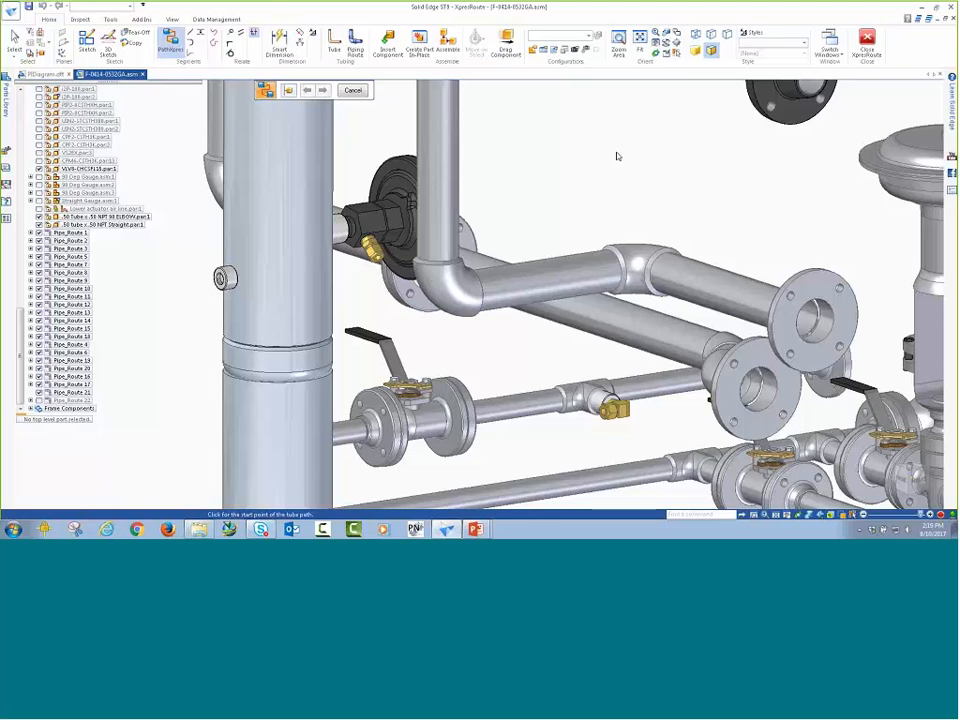
left_click(601, 424)
left_click(451, 312)
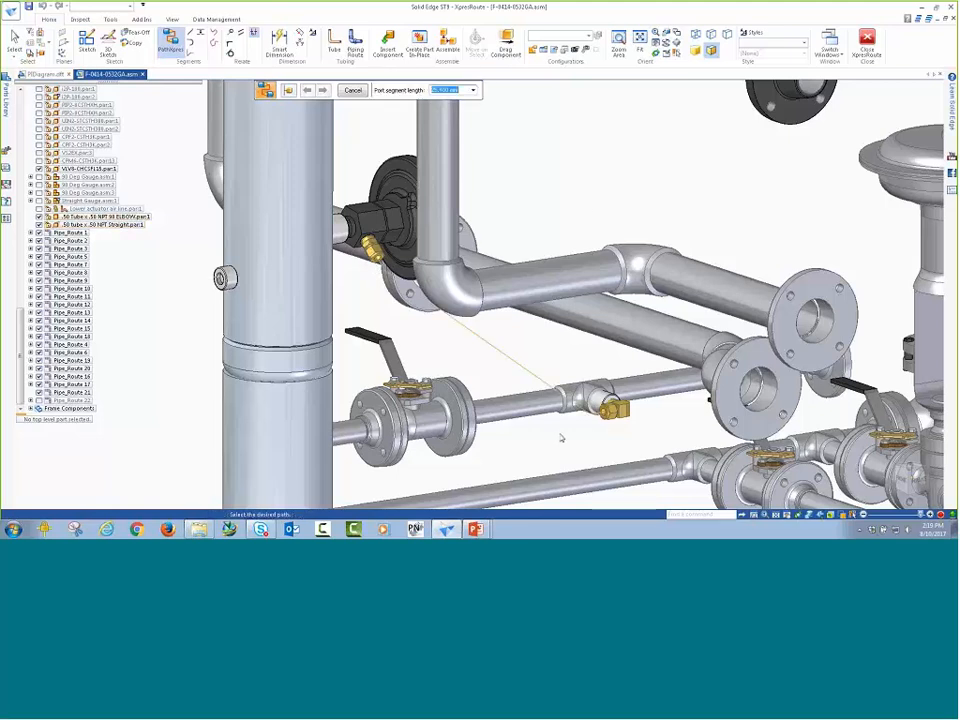
middle_click_drag(596, 201, 593, 183, "shift")
left_click(322, 90)
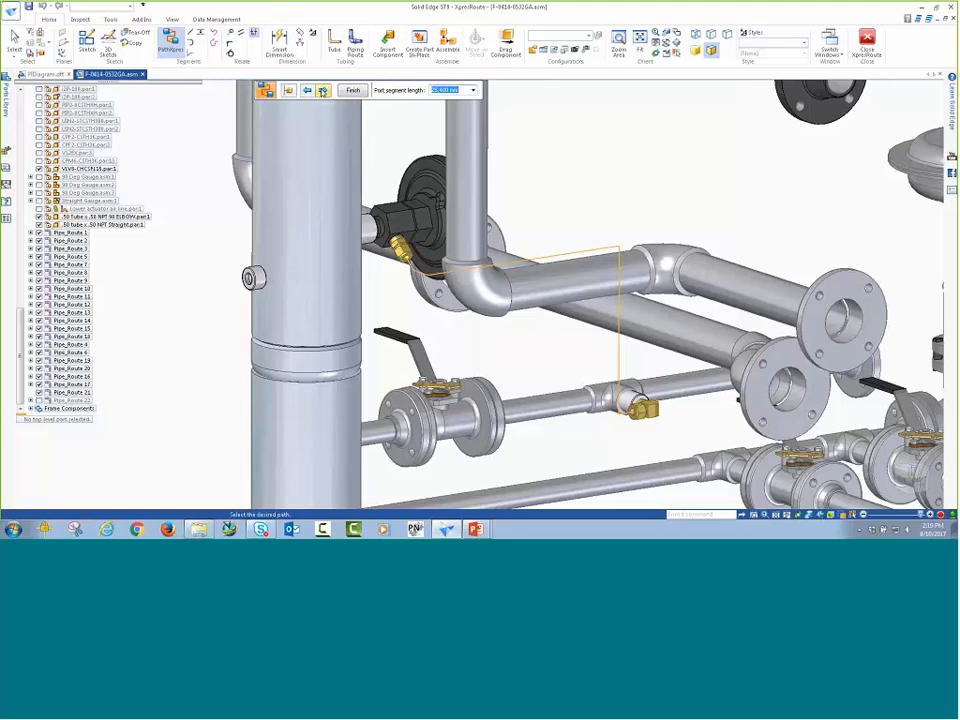
left_click(307, 90)
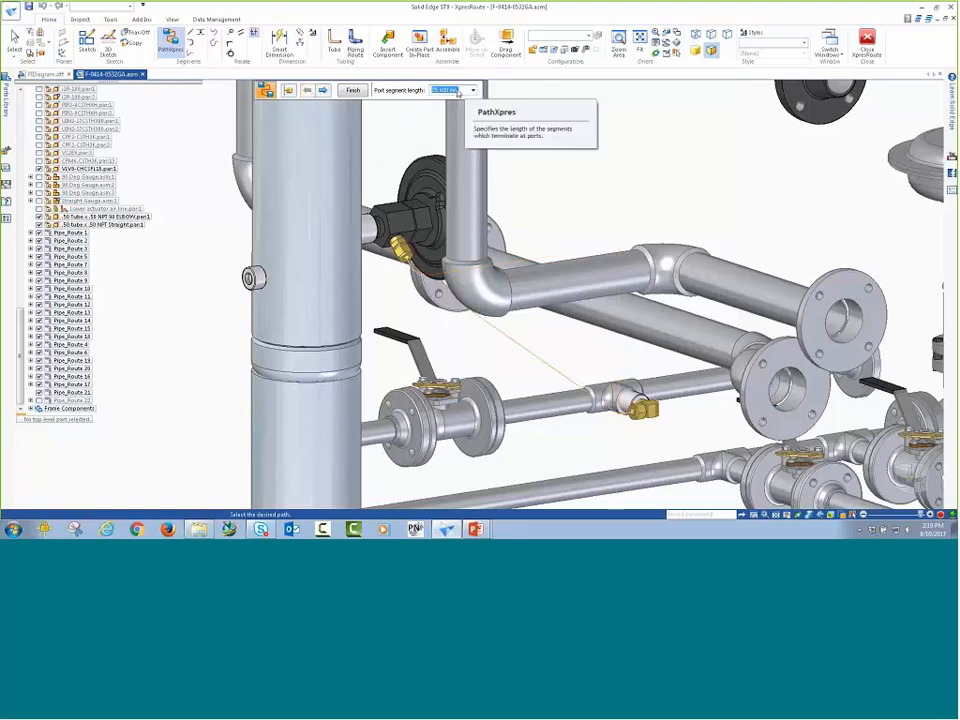
Step: Set the port segment length of the tube path to 150 mm
type("1")
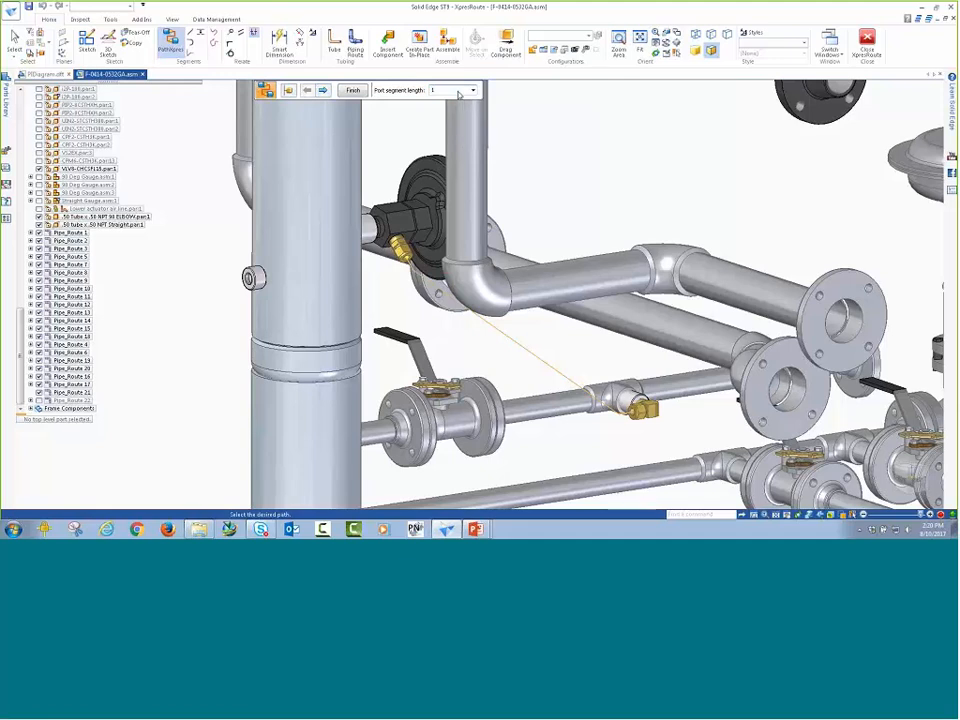
type("50")
key("Return")
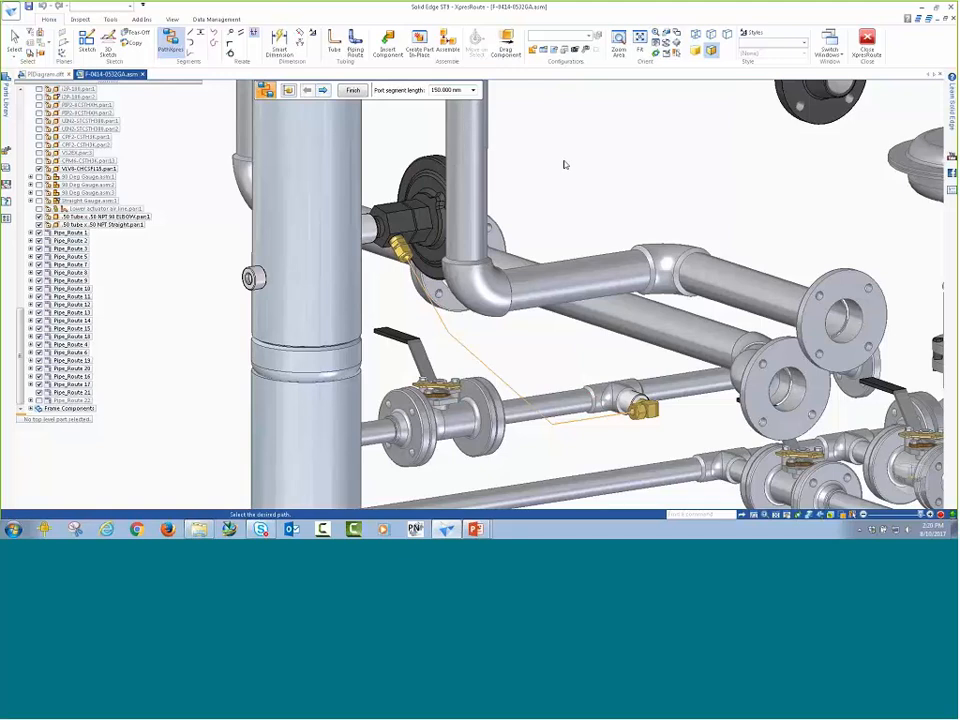
scroll(555, 180, "up", 2)
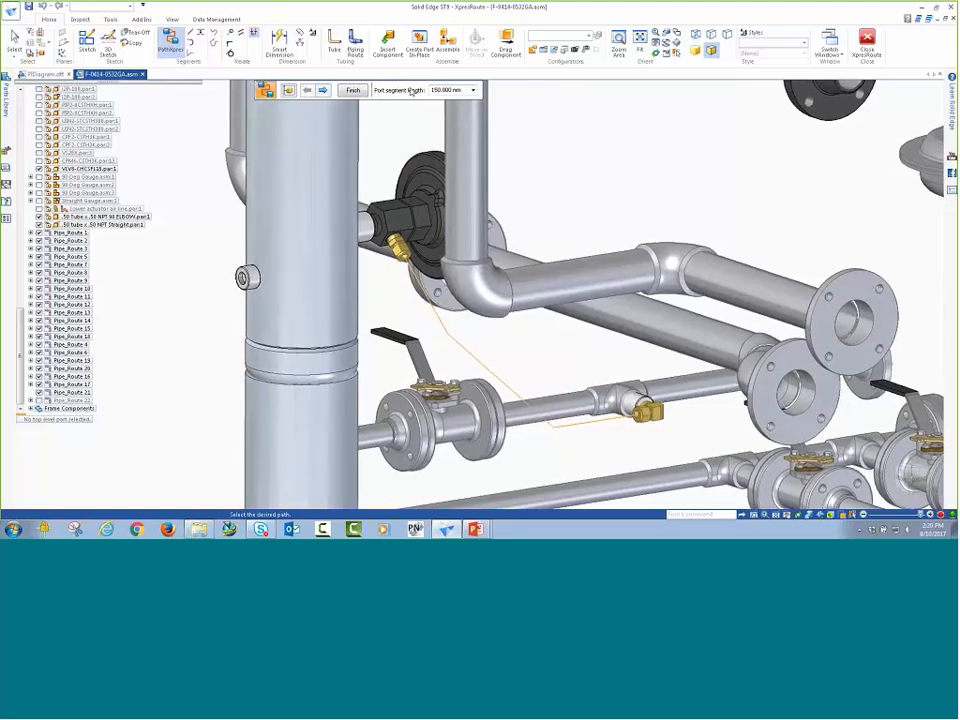
scroll(580, 170, "down", 2)
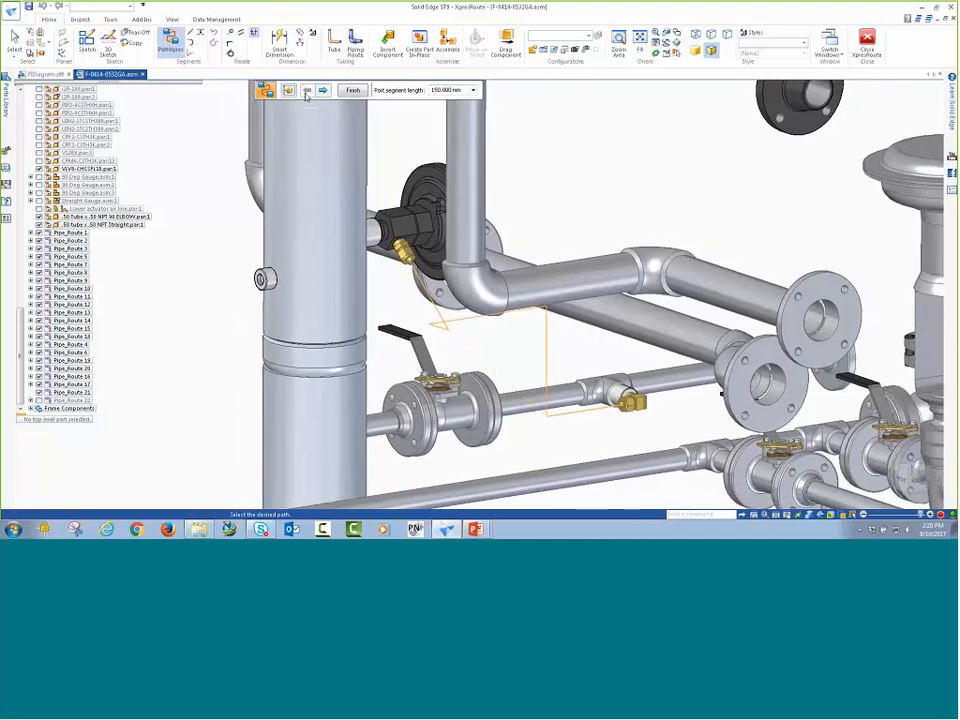
Step: Accept the proposed path that drops vertically below the straight fitting and runs across to the elbow, and start a new tube
left_click(324, 91)
left_click(324, 91)
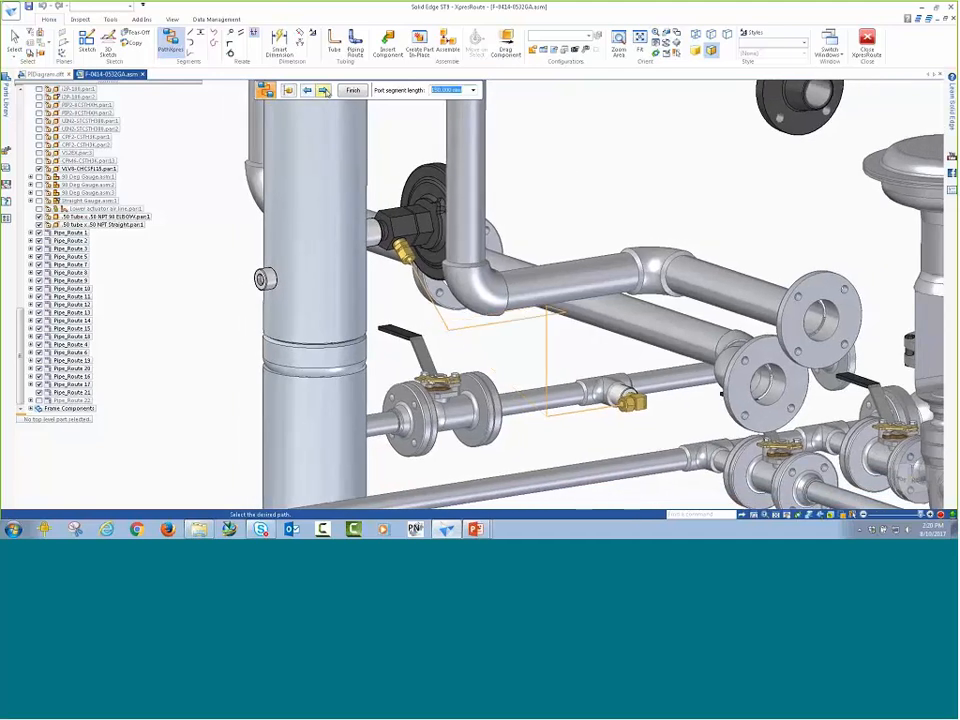
left_click(324, 91)
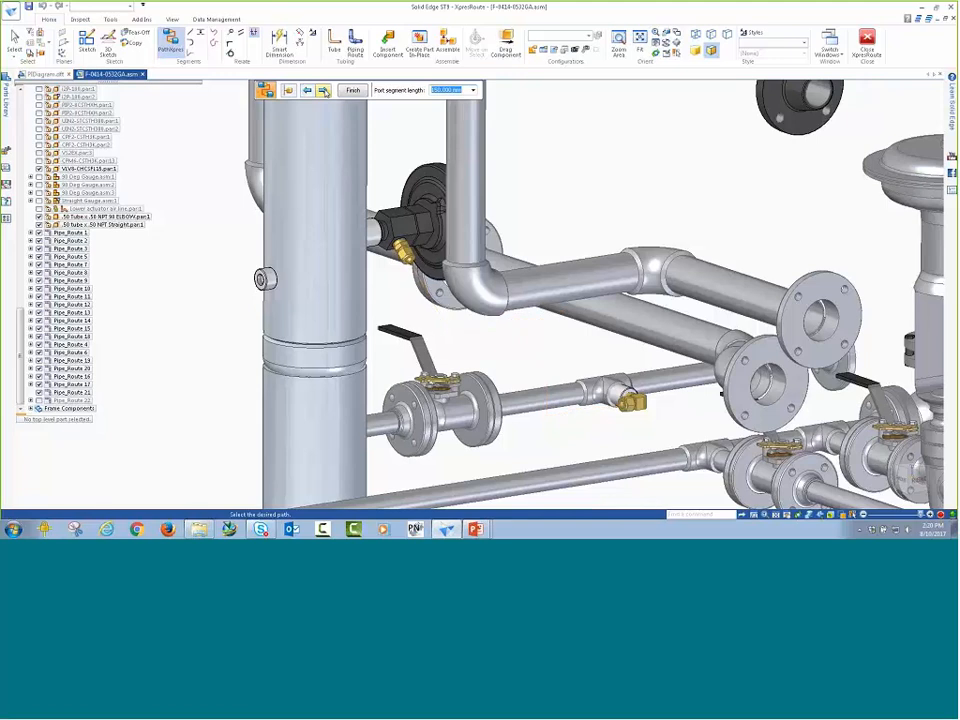
left_click(324, 91)
left_click(324, 91)
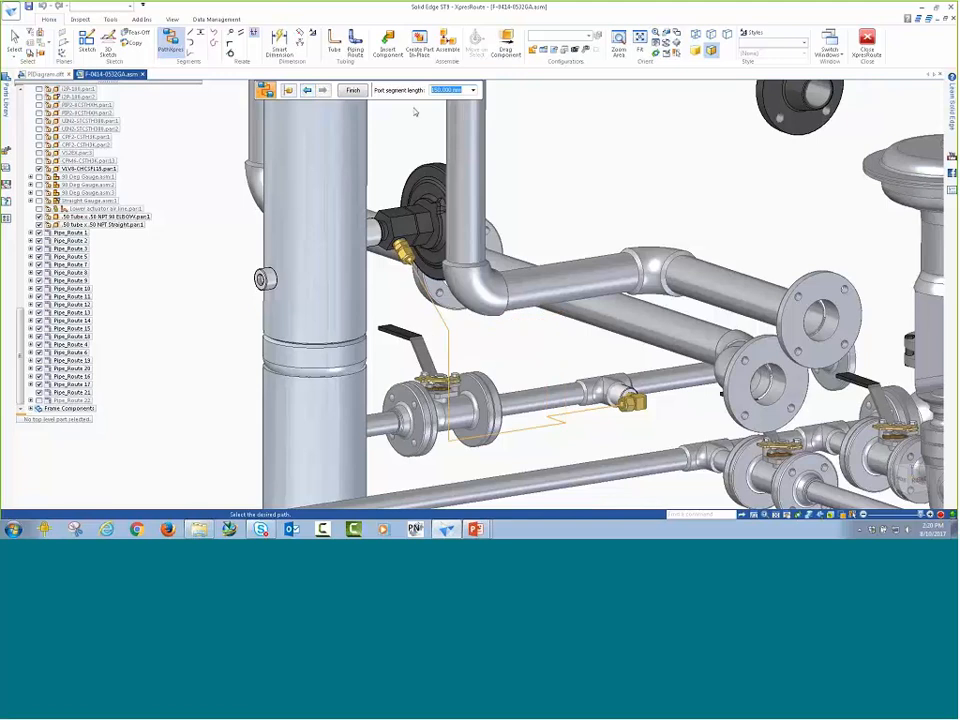
right_click(578, 141)
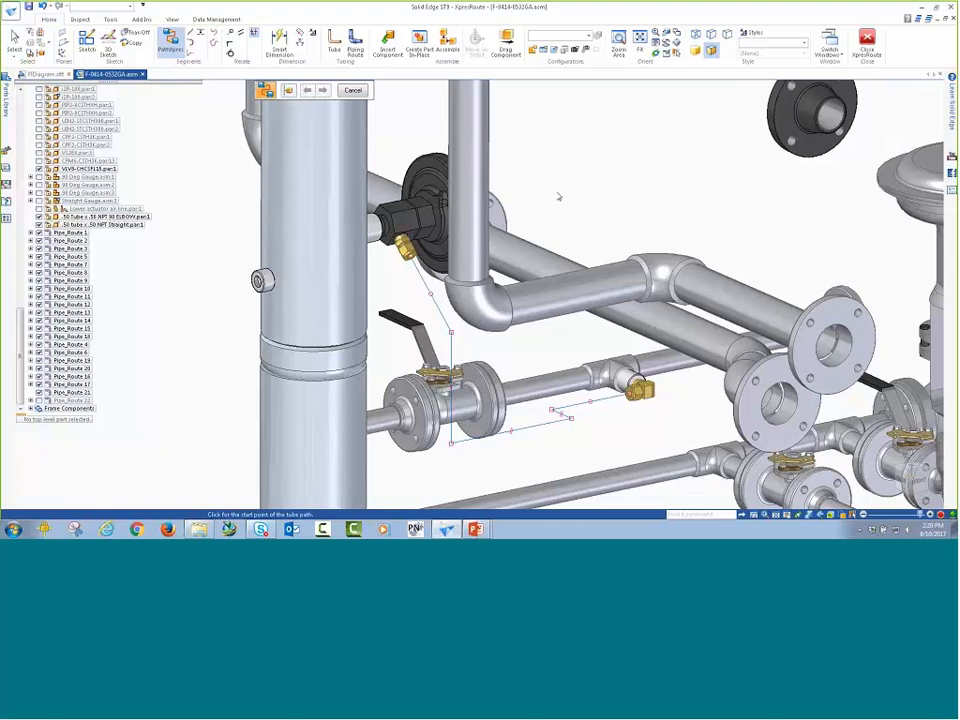
right_click(595, 128)
left_click(573, 147)
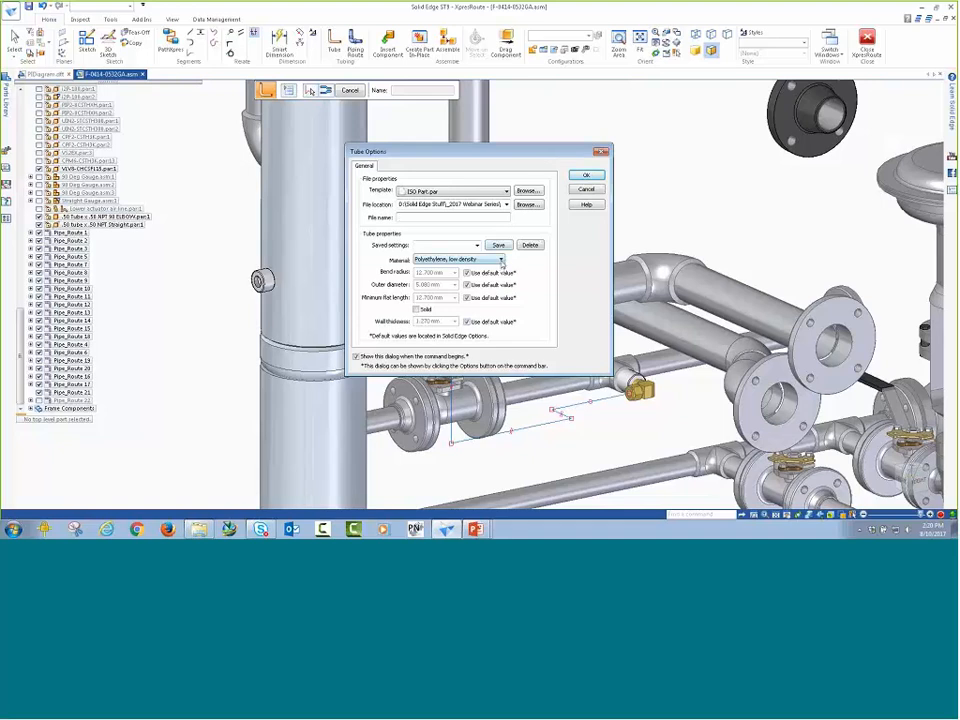
Step: Browse the metals and aluminium alloys in the Material Table for the tube, and close it without choosing a material
left_click(501, 260)
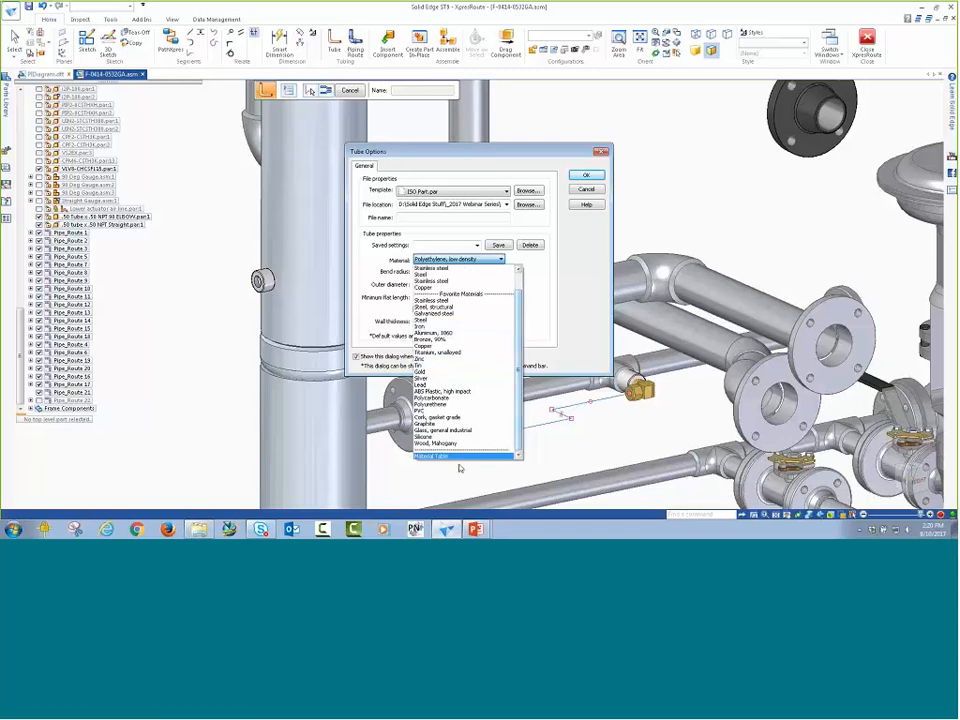
left_click(448, 456)
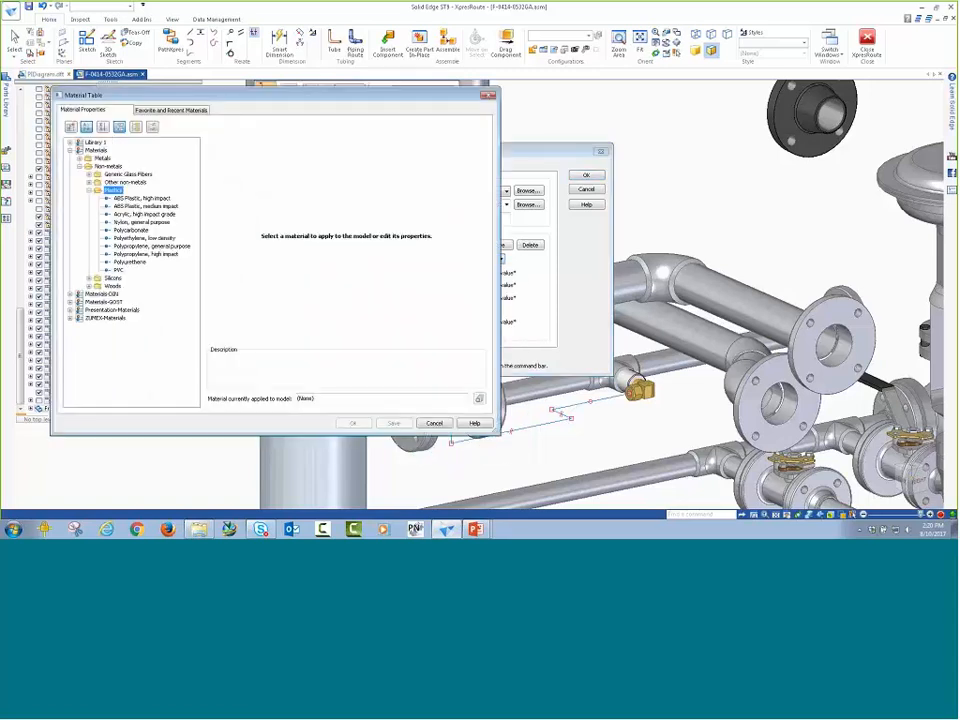
double_click(89, 159)
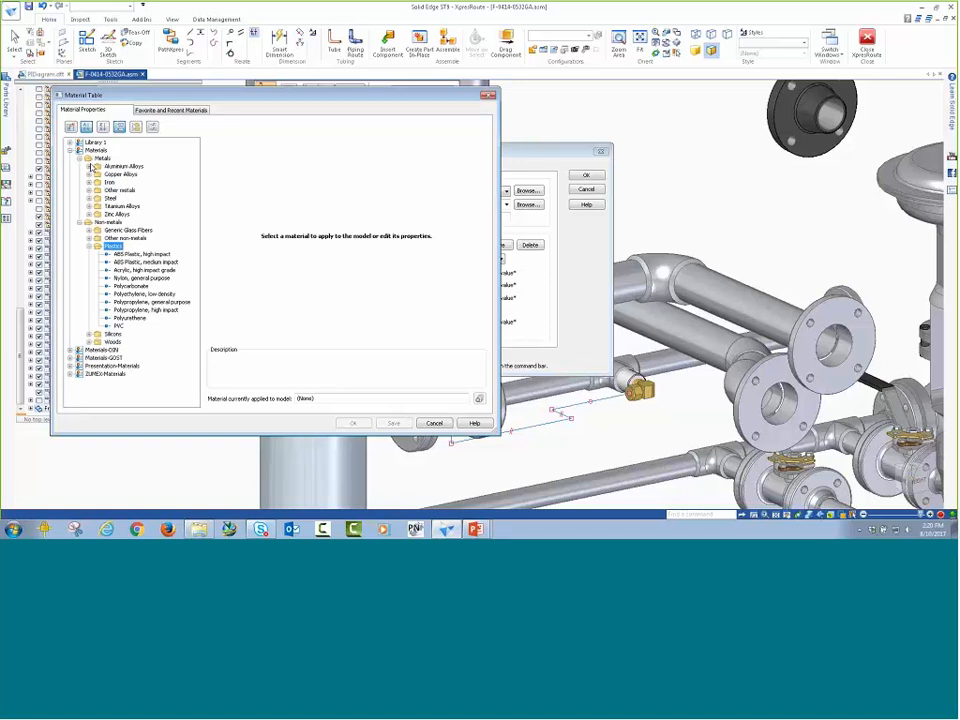
left_click(89, 166)
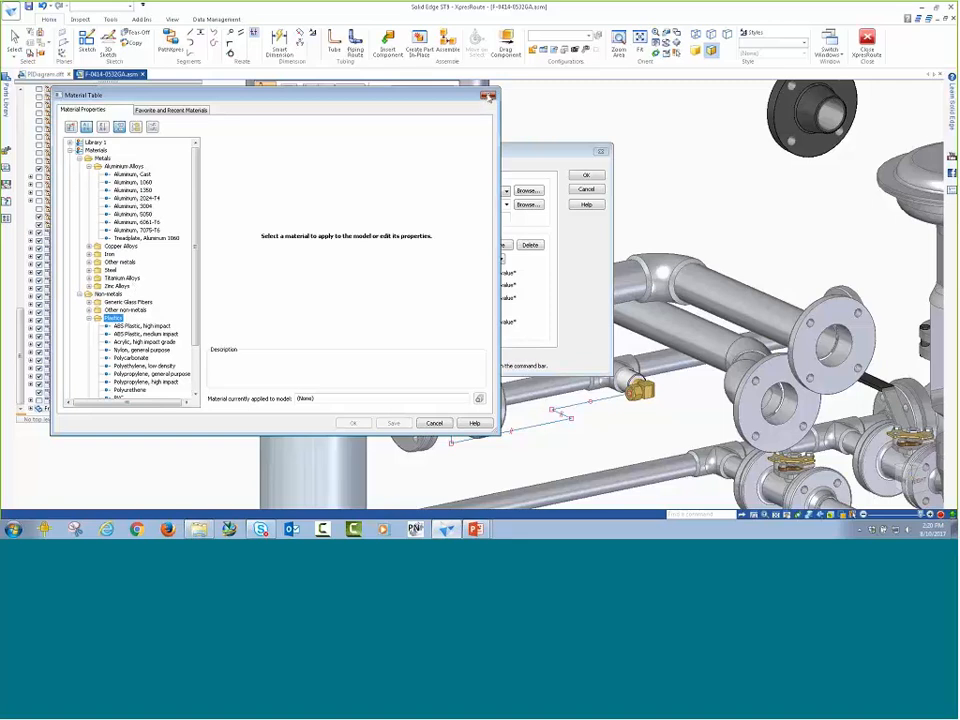
left_click(489, 96)
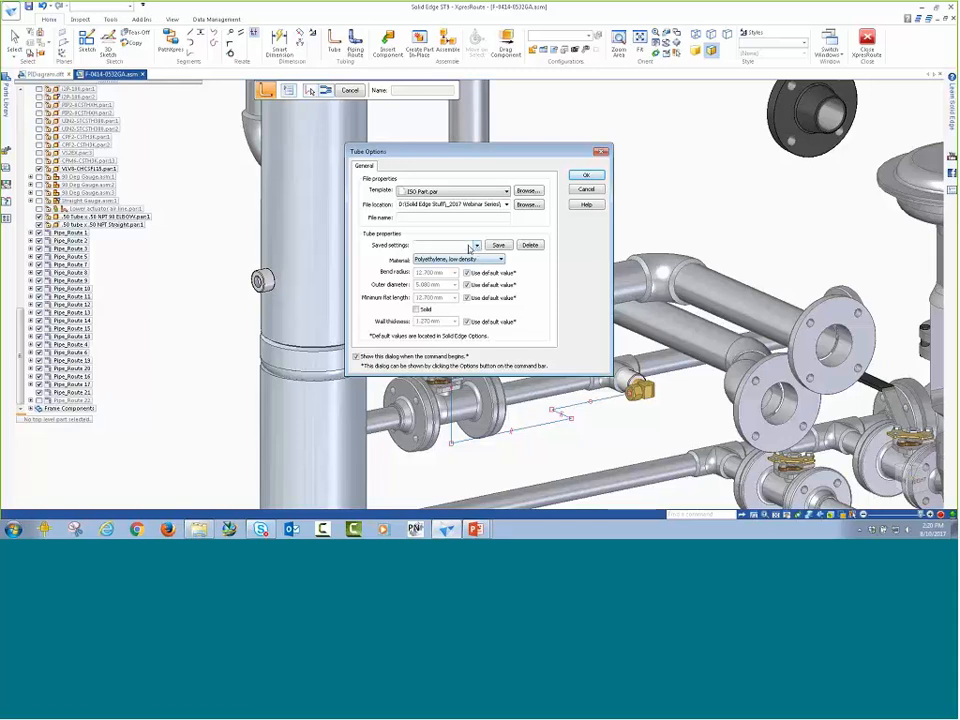
Step: Load the saved tube settings with stainless steel and a 12 mm outer diameter, and name the tube file DrainLine
left_click(463, 246)
left_click(431, 262)
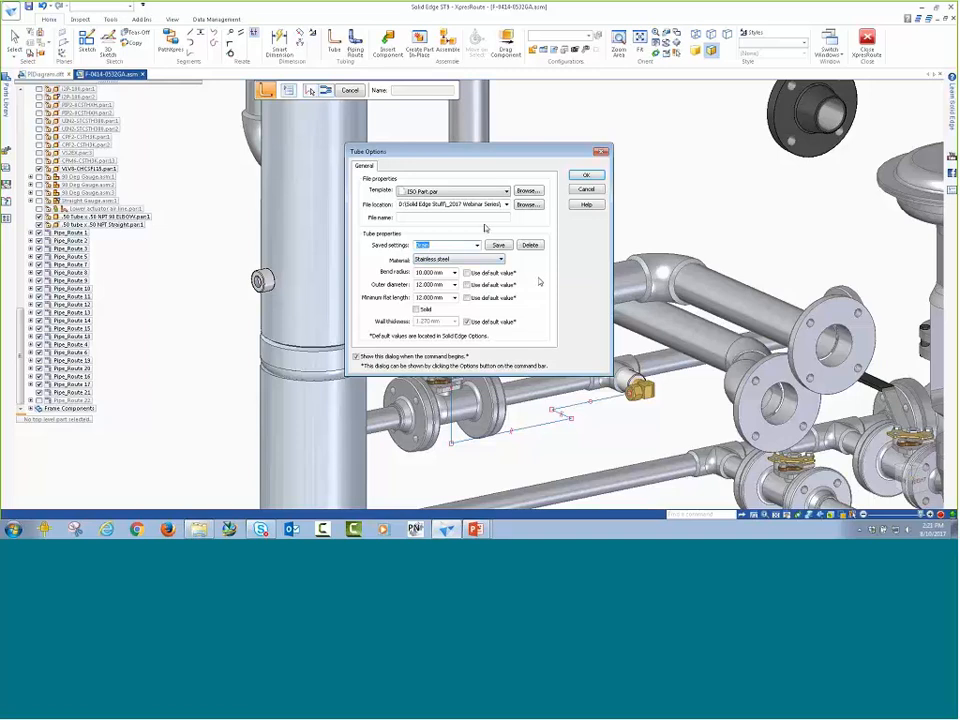
left_click(441, 218)
type("DrainLine")
left_click(585, 175)
Step: Generate the tube along the whole new path chain, and inspect its end at the straight fitting
left_click(421, 276)
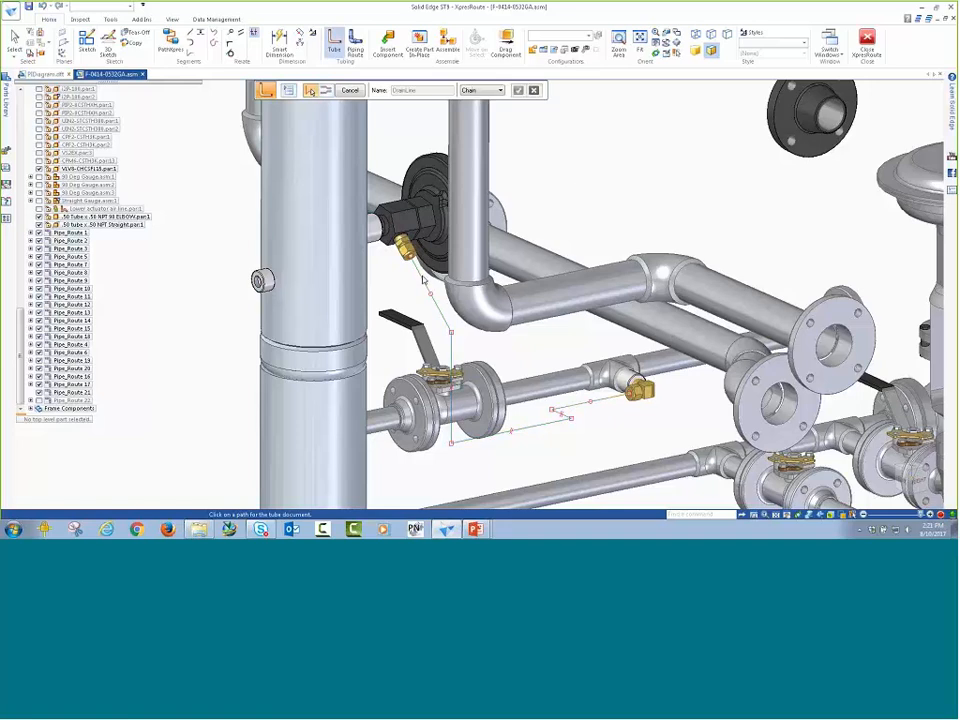
right_click(567, 166)
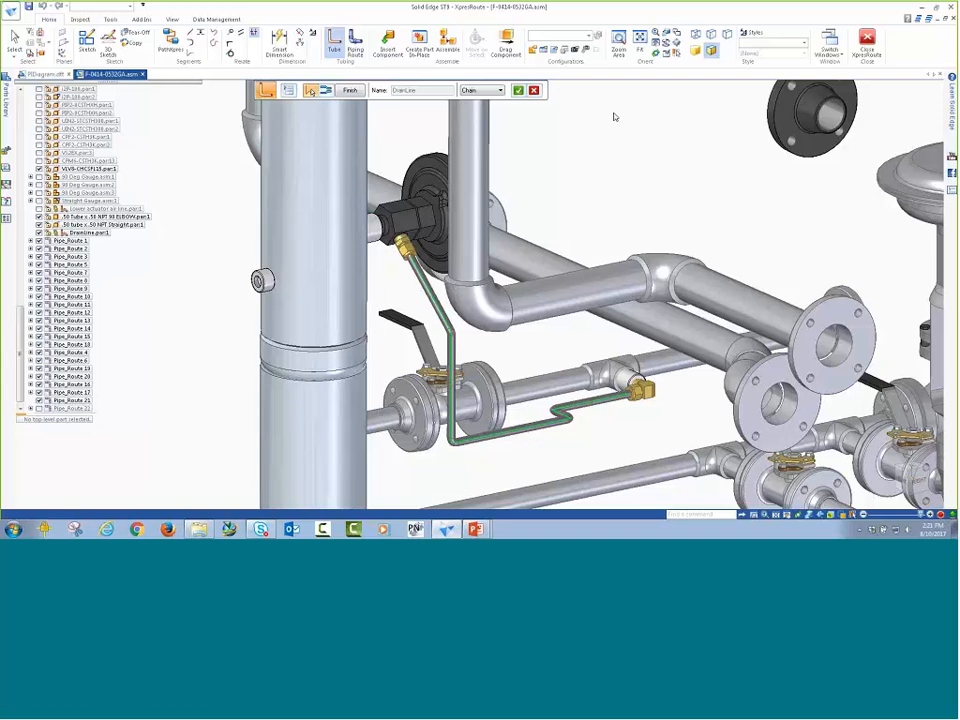
scroll(615, 117, "up", 3)
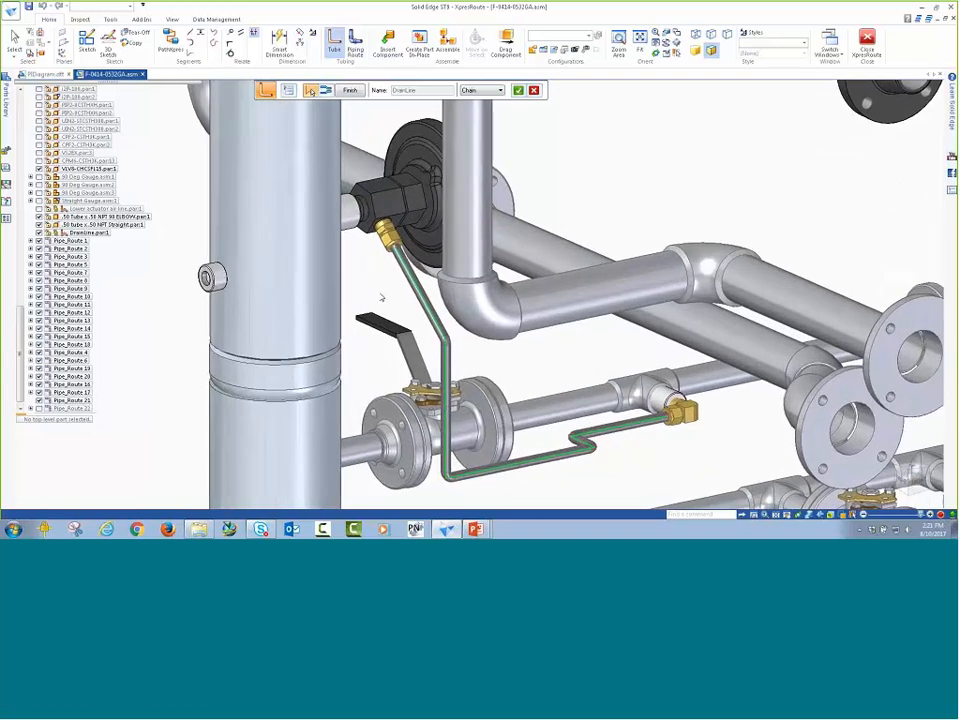
middle_click_drag(381, 298, 407, 292, "shift")
scroll(407, 292, "up", 2)
scroll(407, 292, "up", 5)
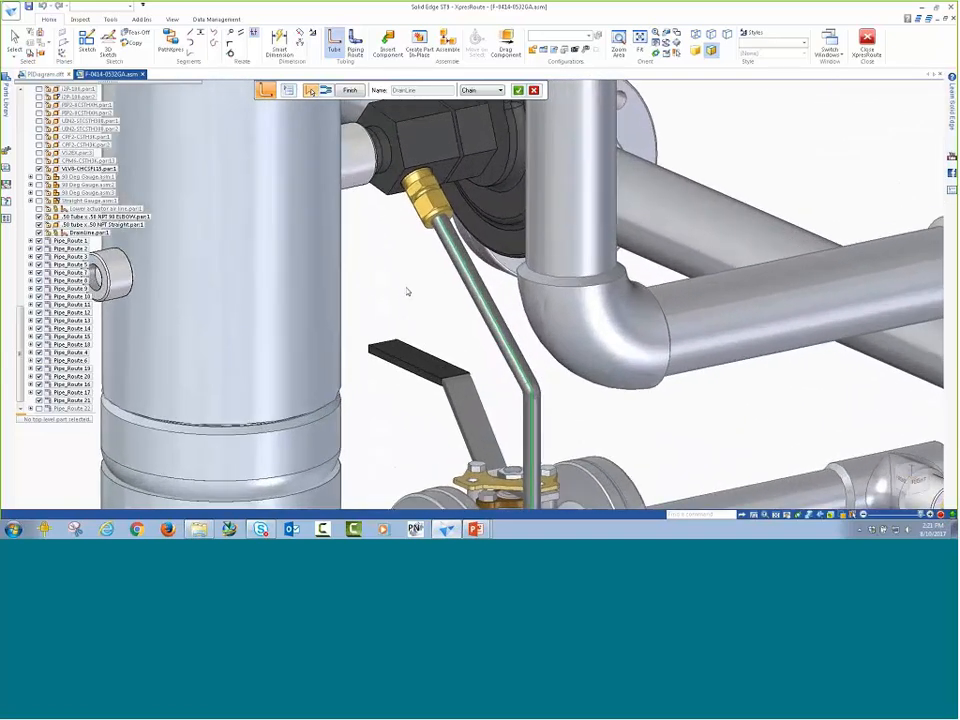
scroll(405, 290, "up", 1)
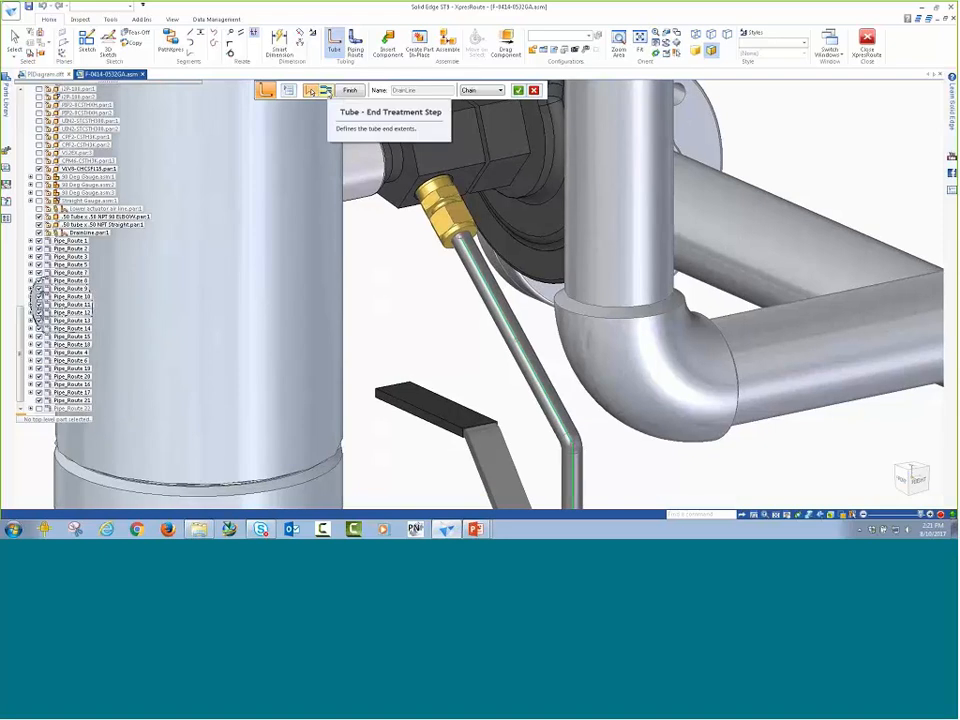
Step: Hide the straight tube fitting in the end treatment stage and extend End 1 of the tube by 10 mm
left_click(325, 90)
scroll(439, 315, "up", 2)
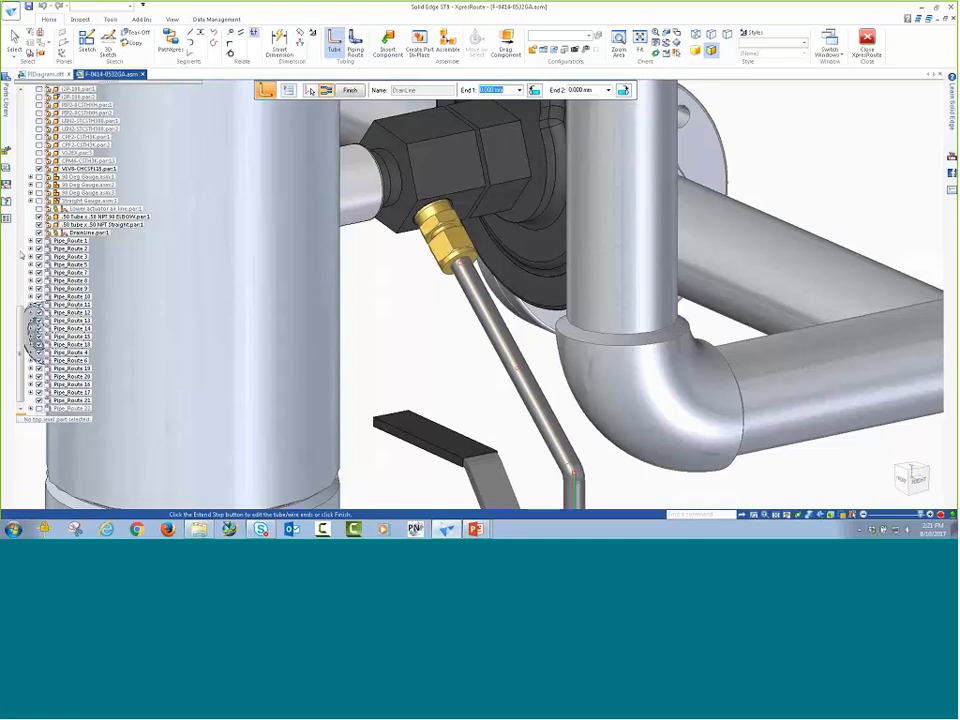
left_click(39, 225)
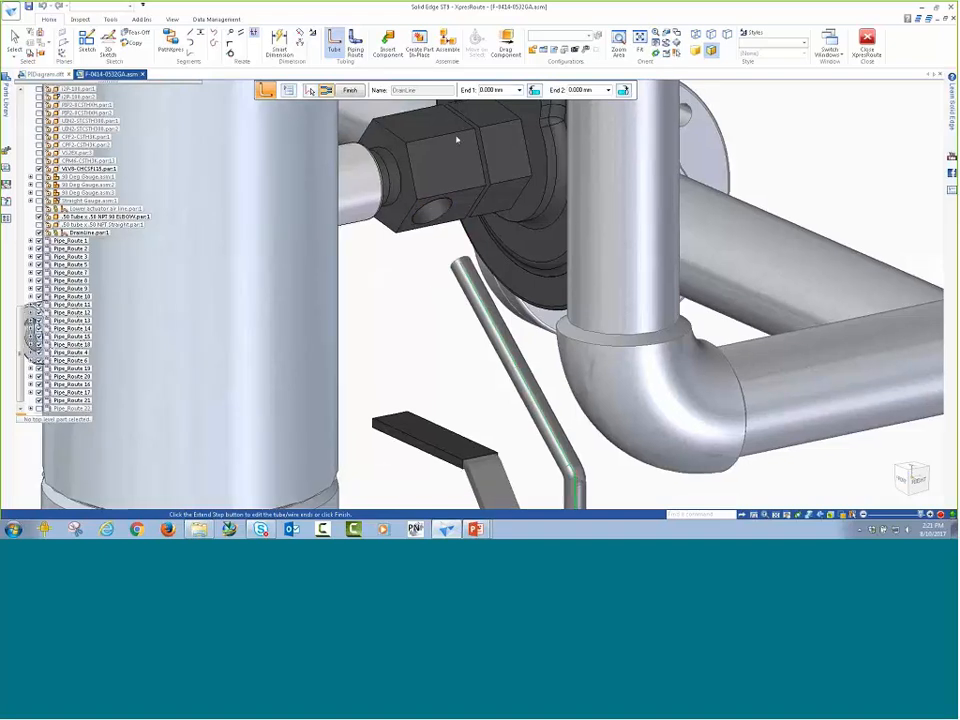
left_click(505, 91)
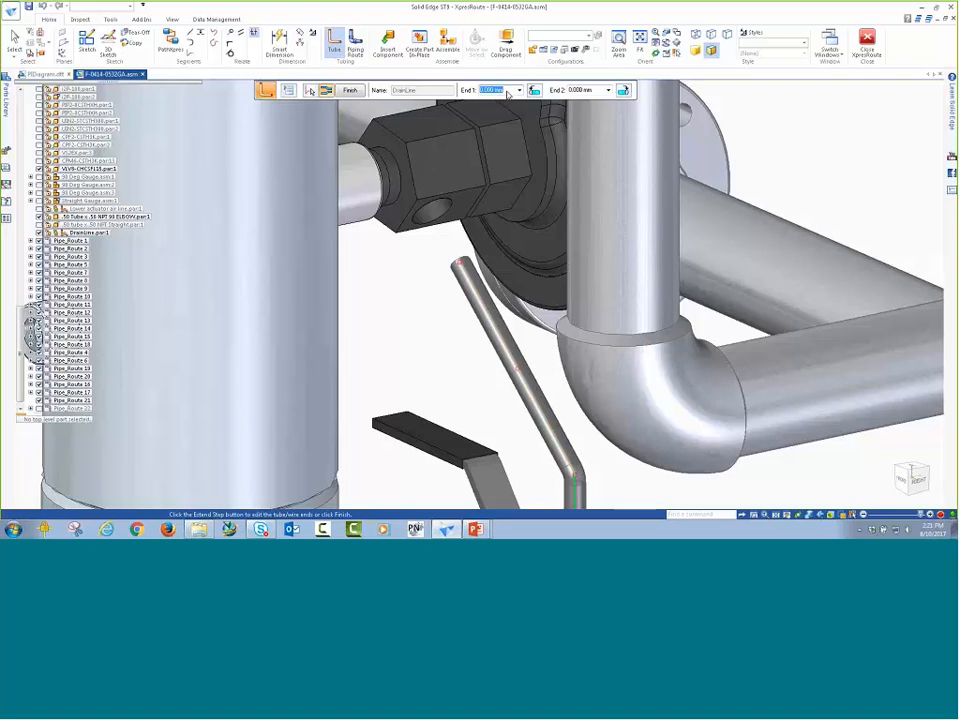
type("10")
key("Return")
Step: Define the end treatment for End 1, trying the Expand and Flange types, and apply a saved end treatment setting
left_click(535, 90)
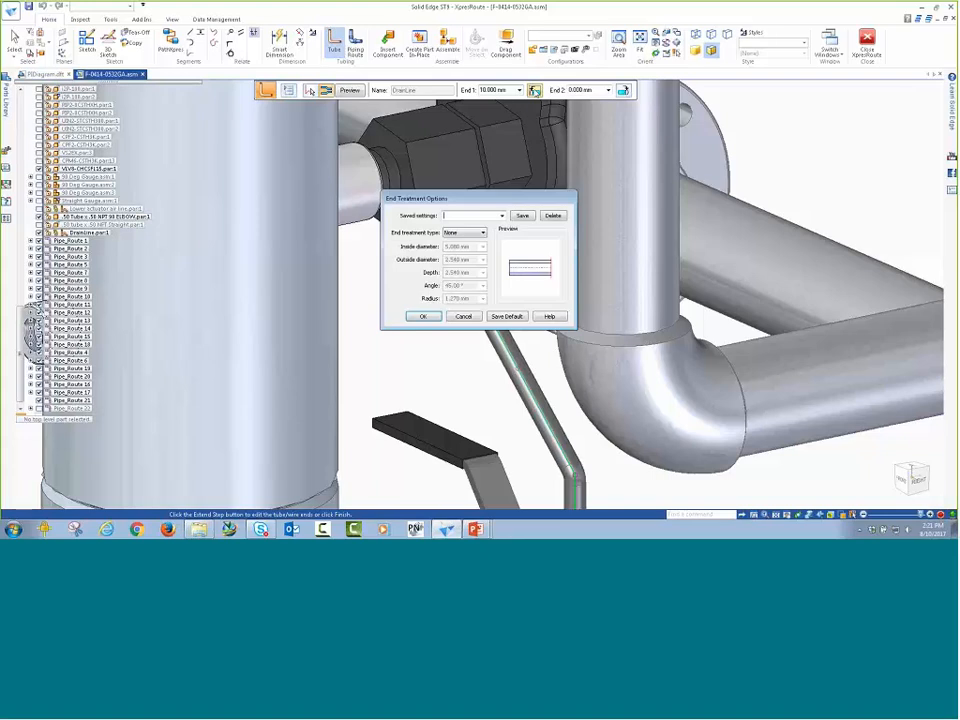
left_click(483, 233)
left_click(458, 247)
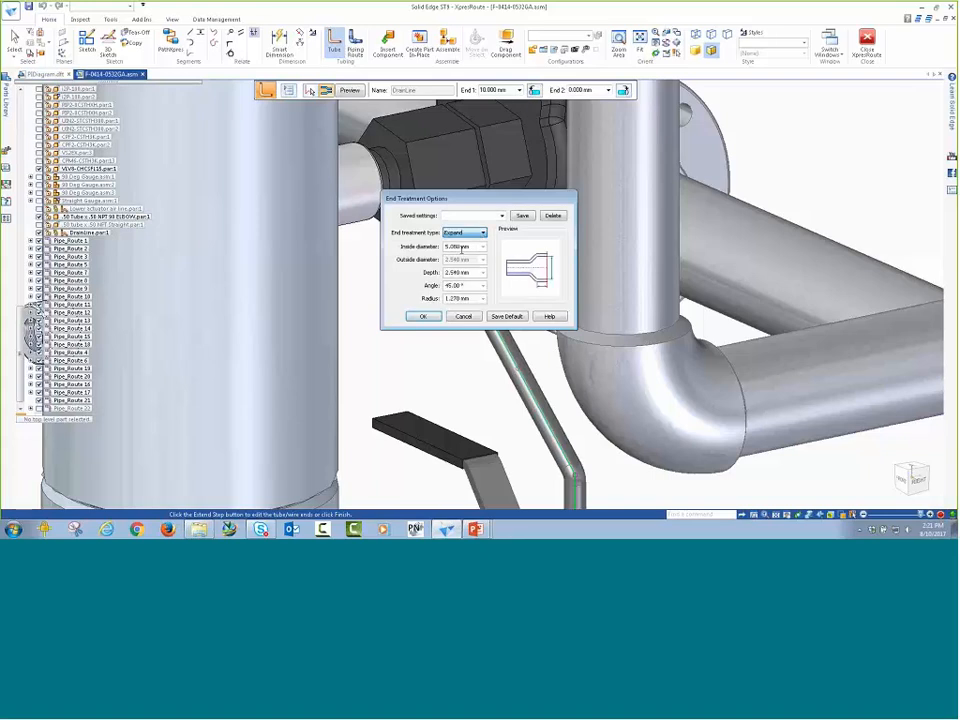
left_click(470, 232)
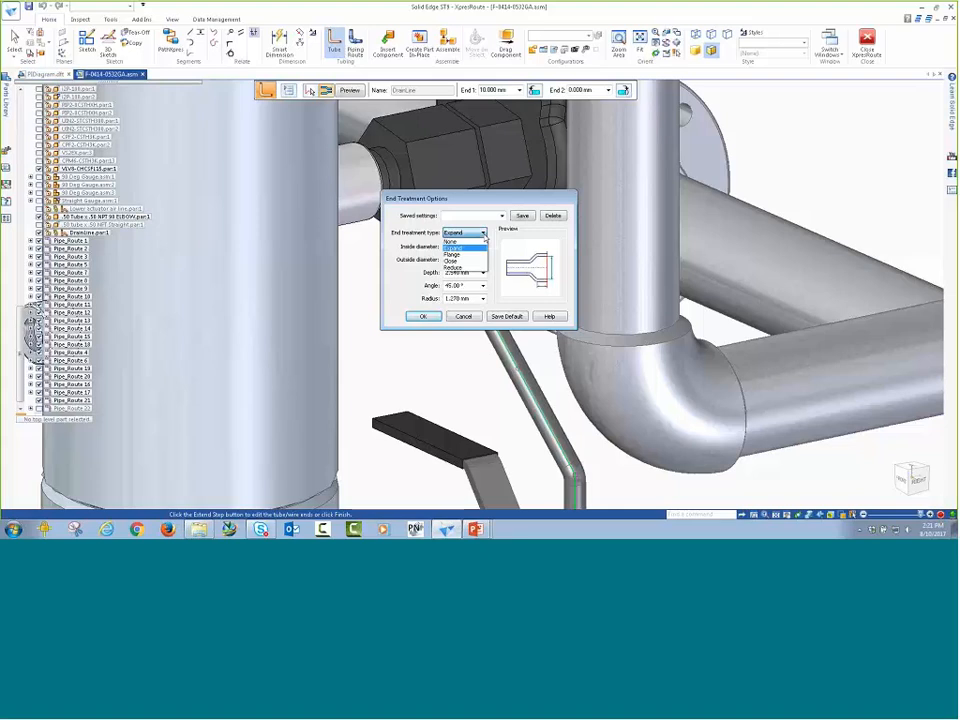
left_click(468, 254)
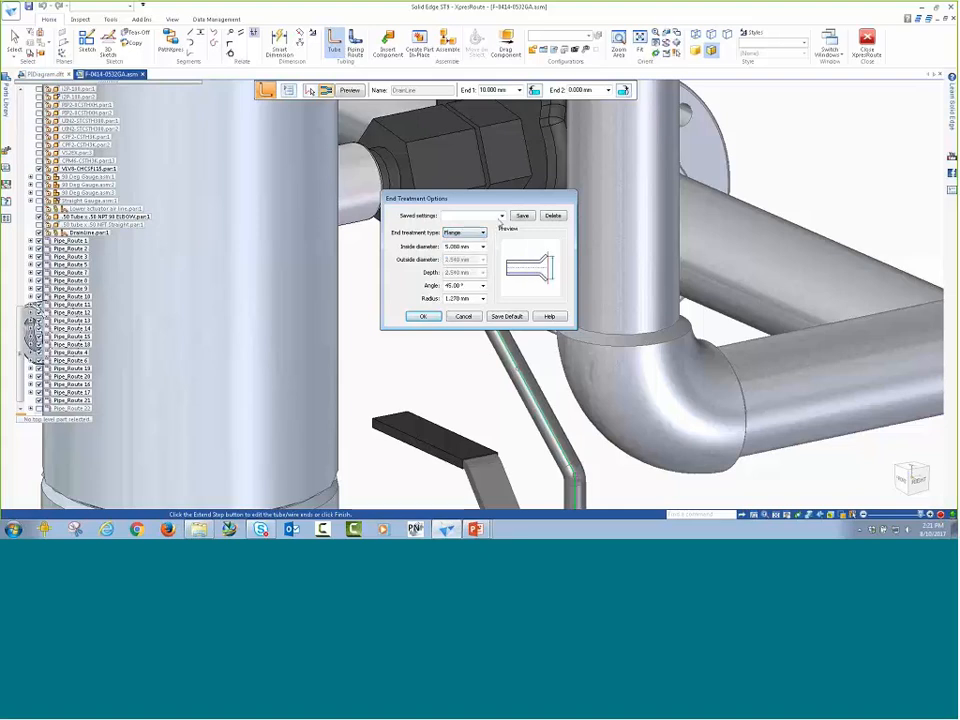
left_click(501, 216)
left_click(467, 225)
left_click(420, 317)
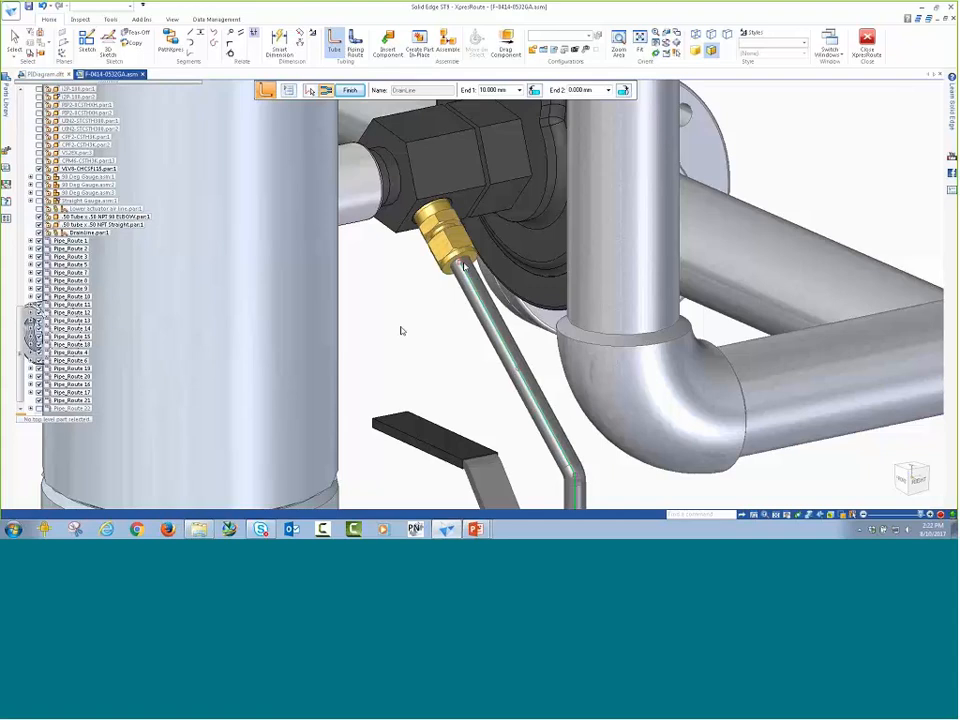
Step: Finish the DrainLine tube and leave the Tube command
scroll(418, 345, "down", 3)
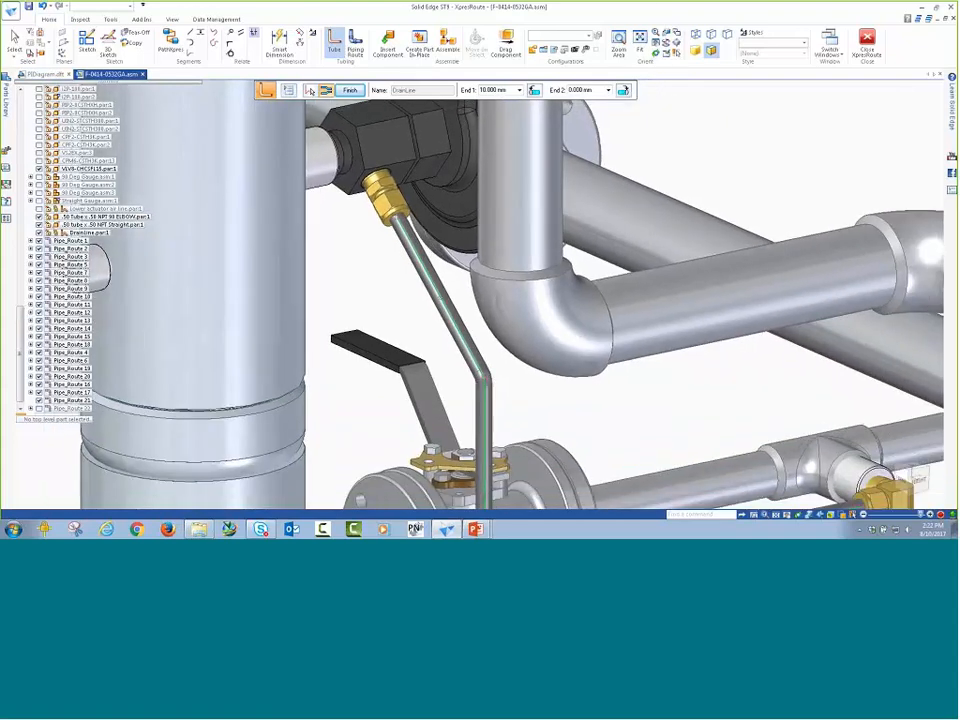
scroll(360, 268, "down", 1)
key("Escape")
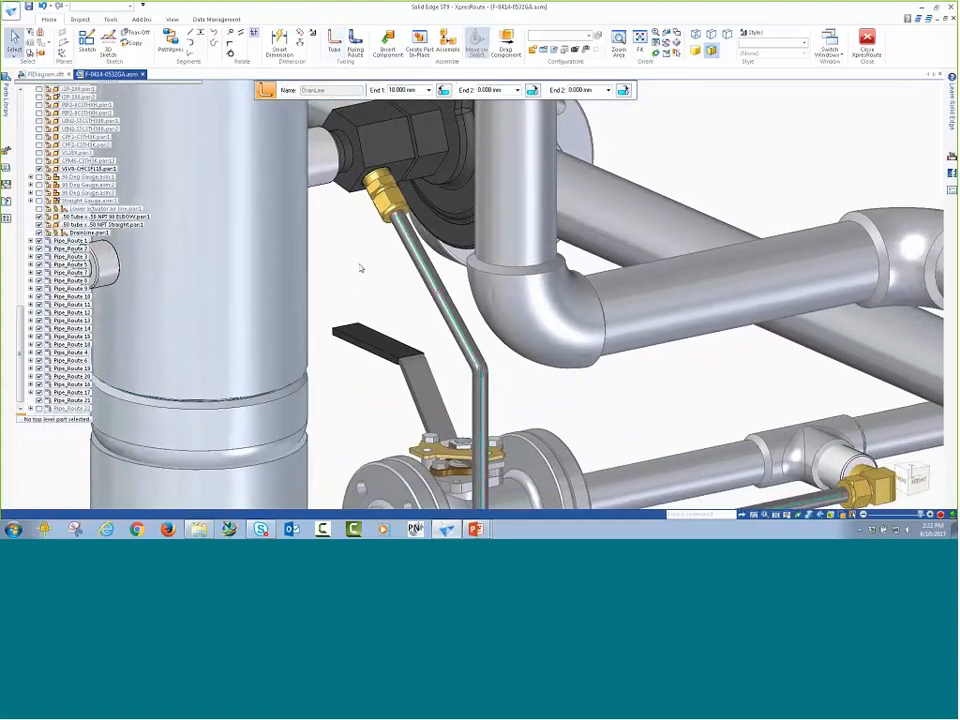
scroll(360, 268, "up", 2)
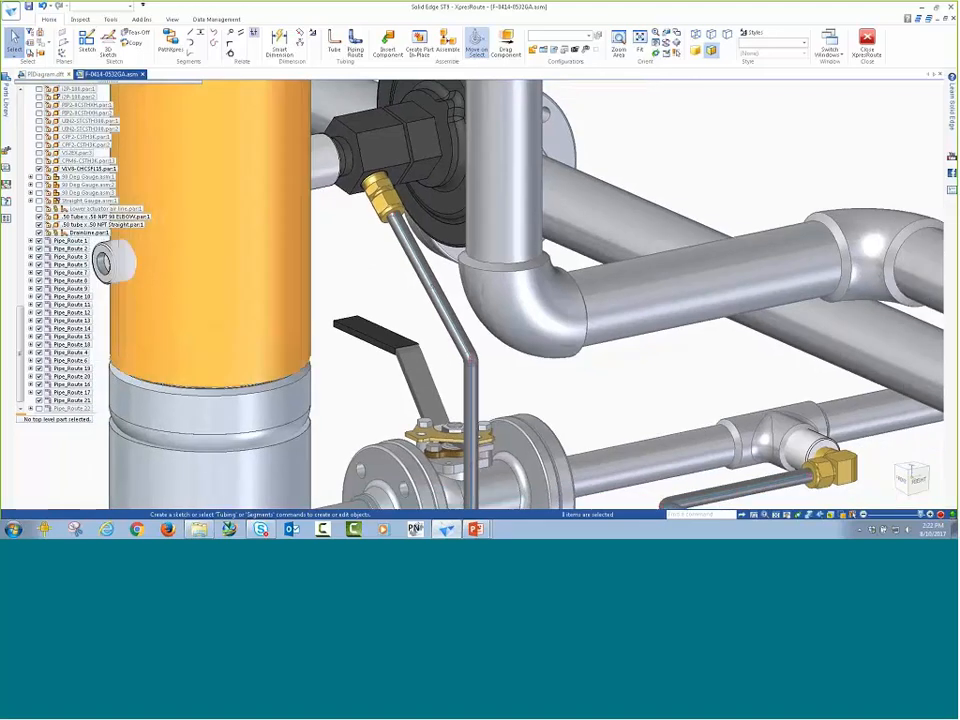
Step: Preview the drain tube's bend table in the X, Y, Z and the length, rotation, radius, angle formats, and close it without saving
left_click(111, 19)
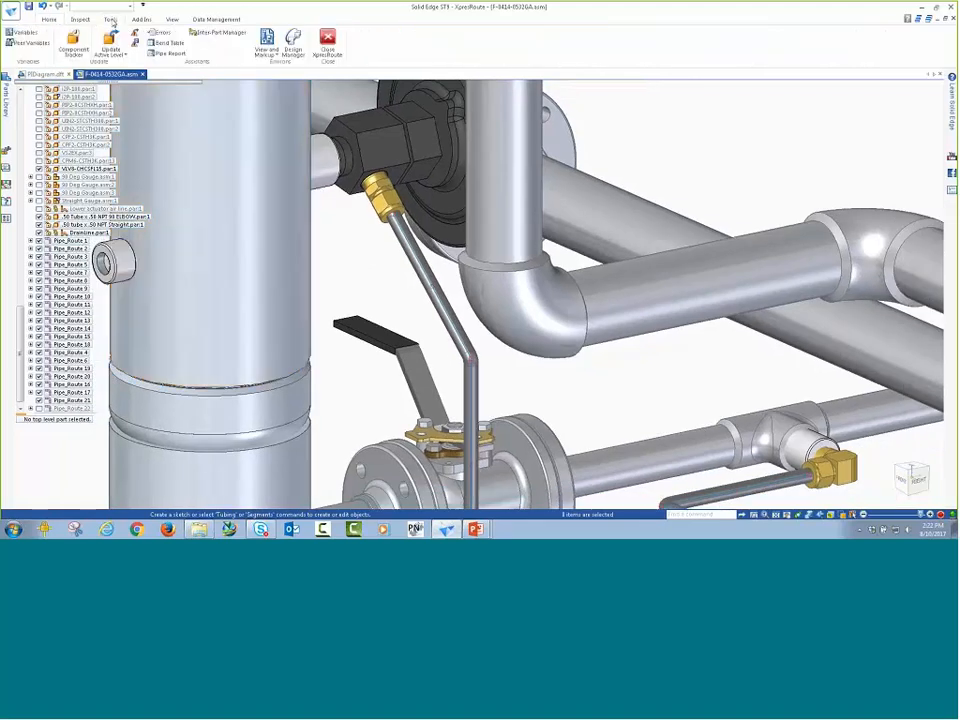
left_click(165, 42)
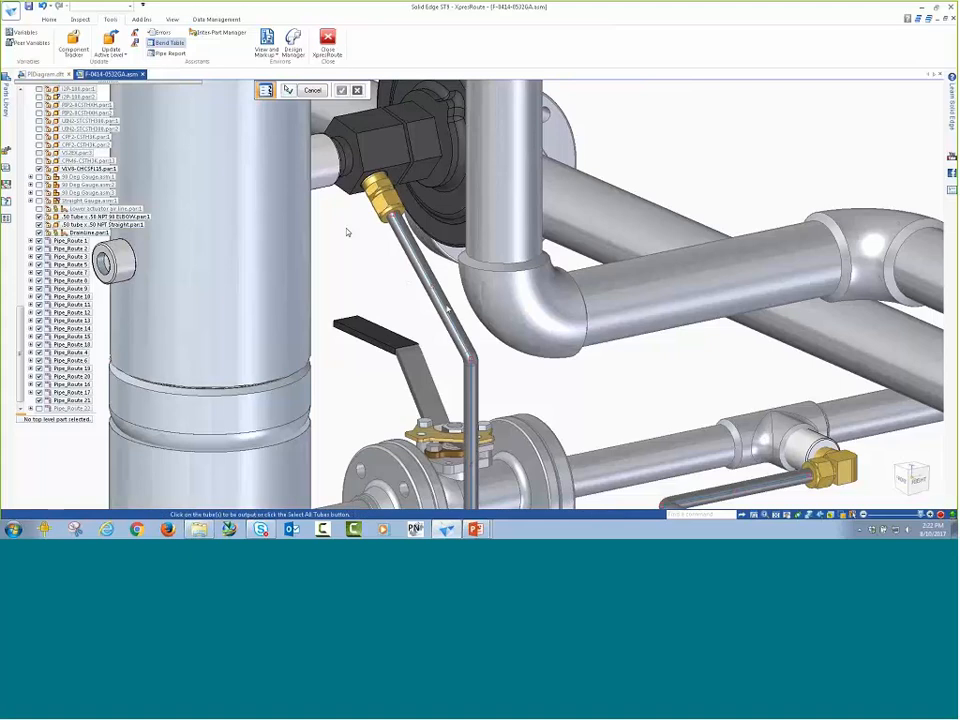
left_click(424, 301)
right_click(359, 268)
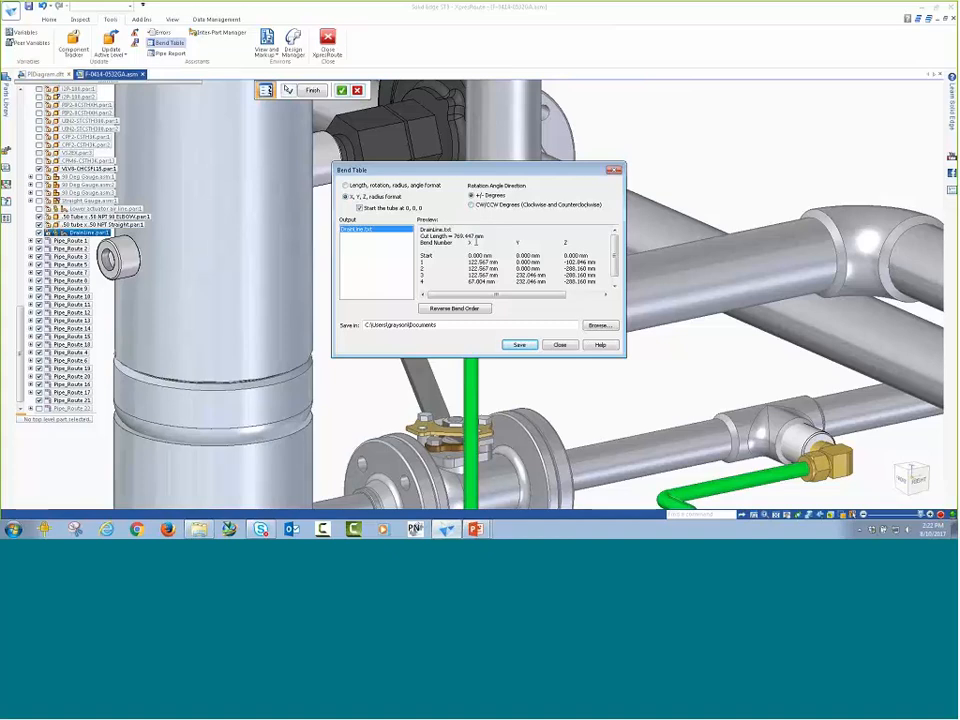
left_click(615, 254)
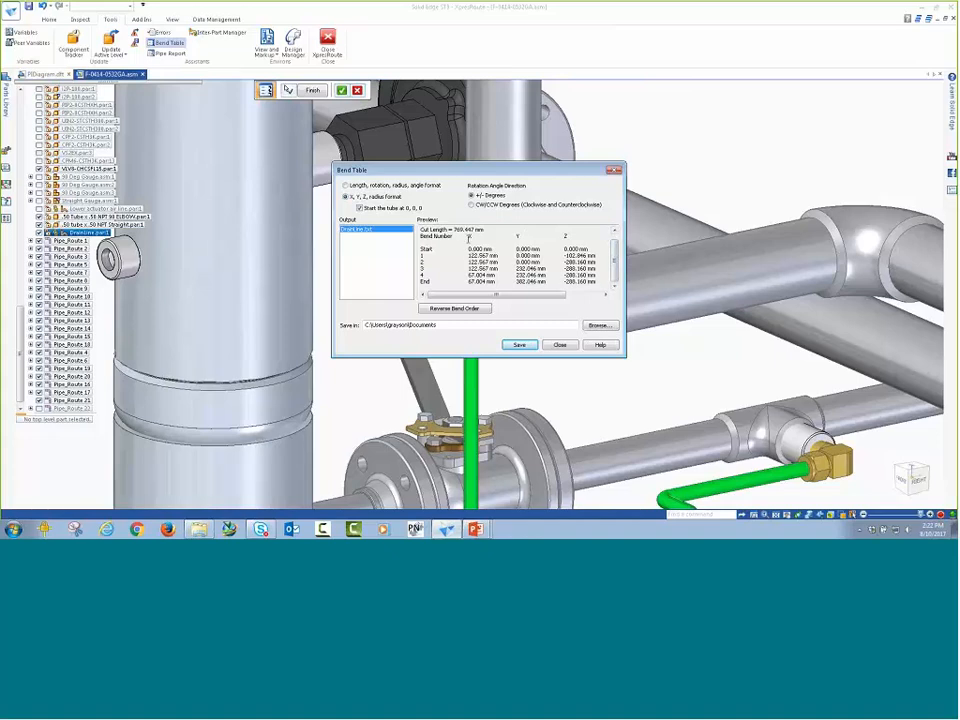
left_click(345, 187)
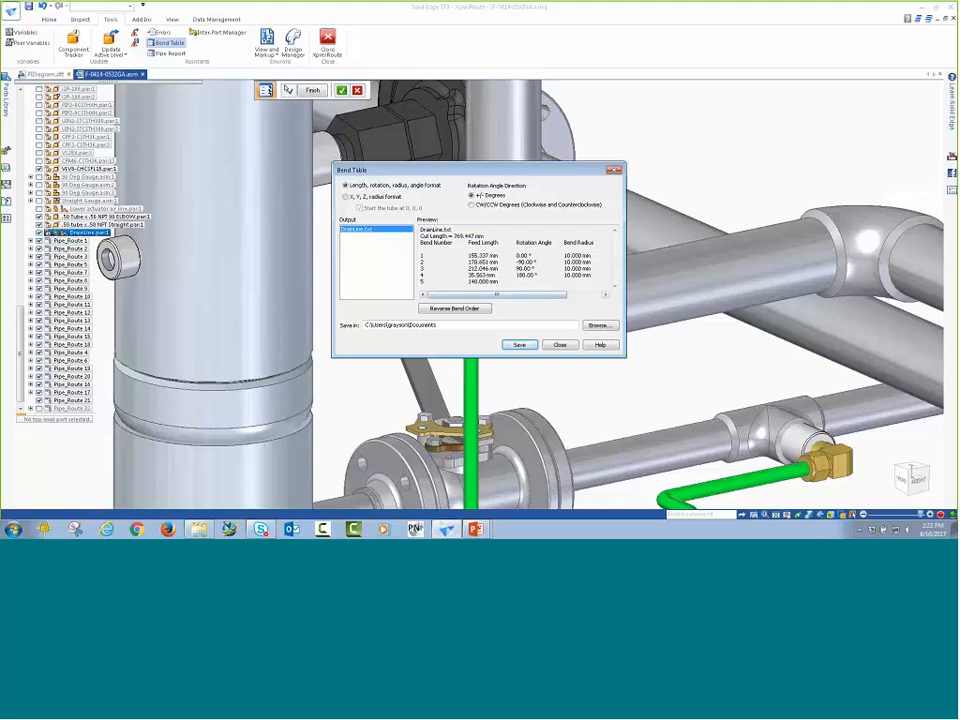
left_click(559, 345)
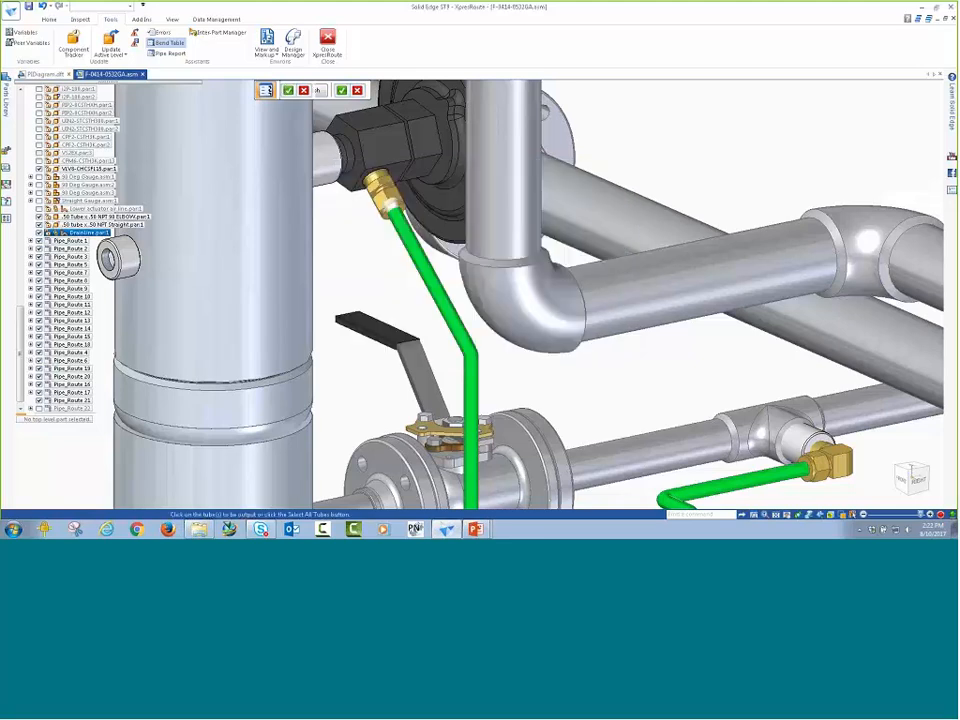
Step: Apply the display configuration 4-Actuator Cylinders to the assembly
scroll(671, 123, "down", 4)
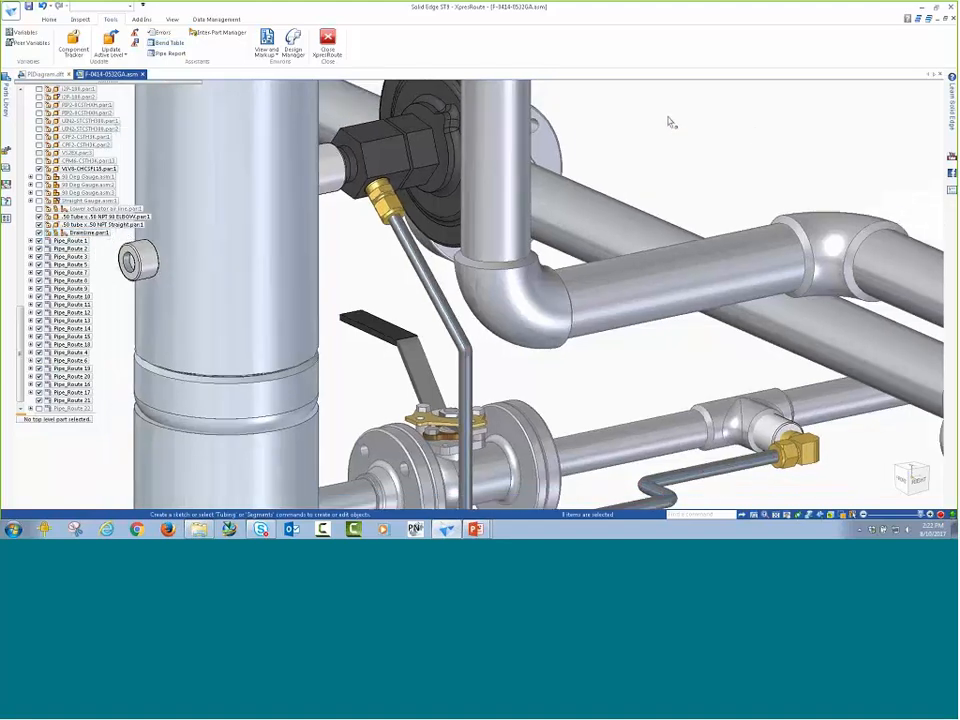
scroll(417, 178, "down", 3)
middle_click_drag(272, 212, 233, 246)
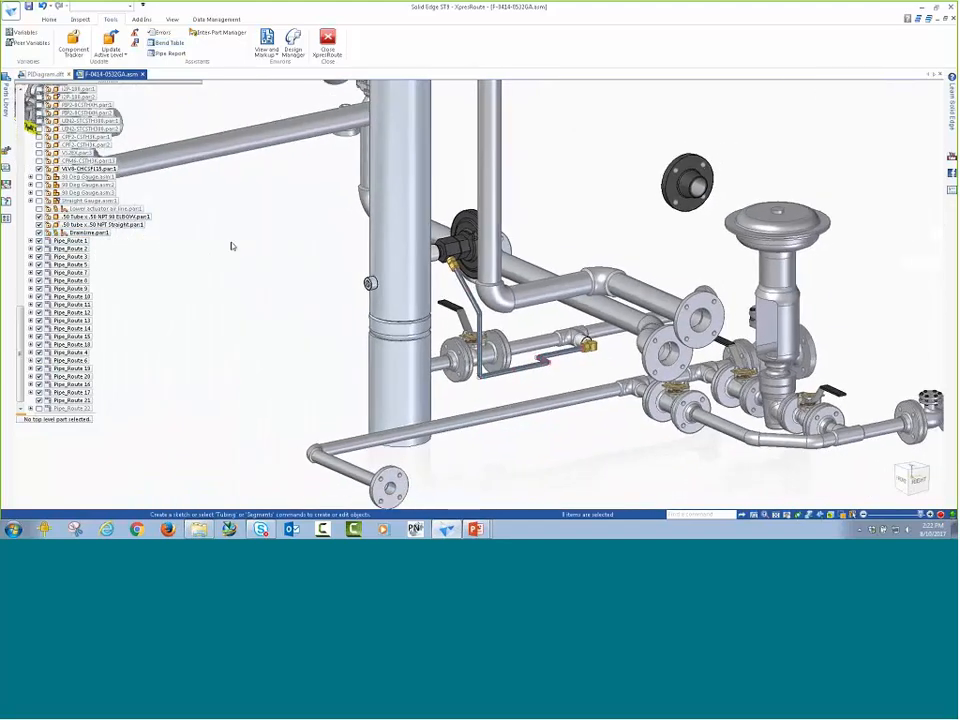
right_click(231, 242)
left_click(255, 241)
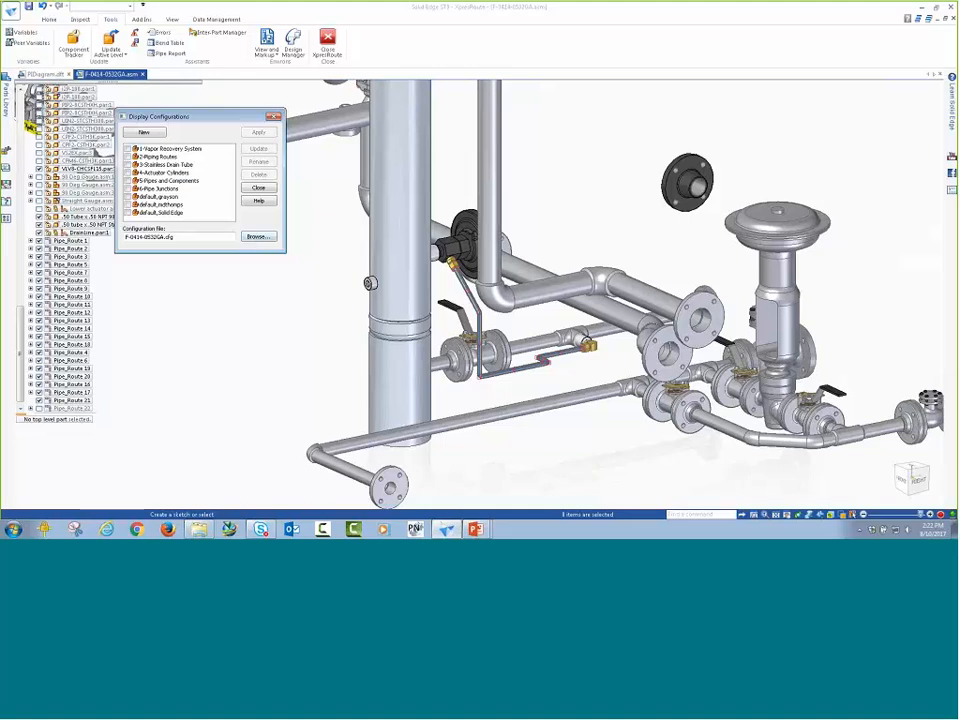
left_click(147, 174)
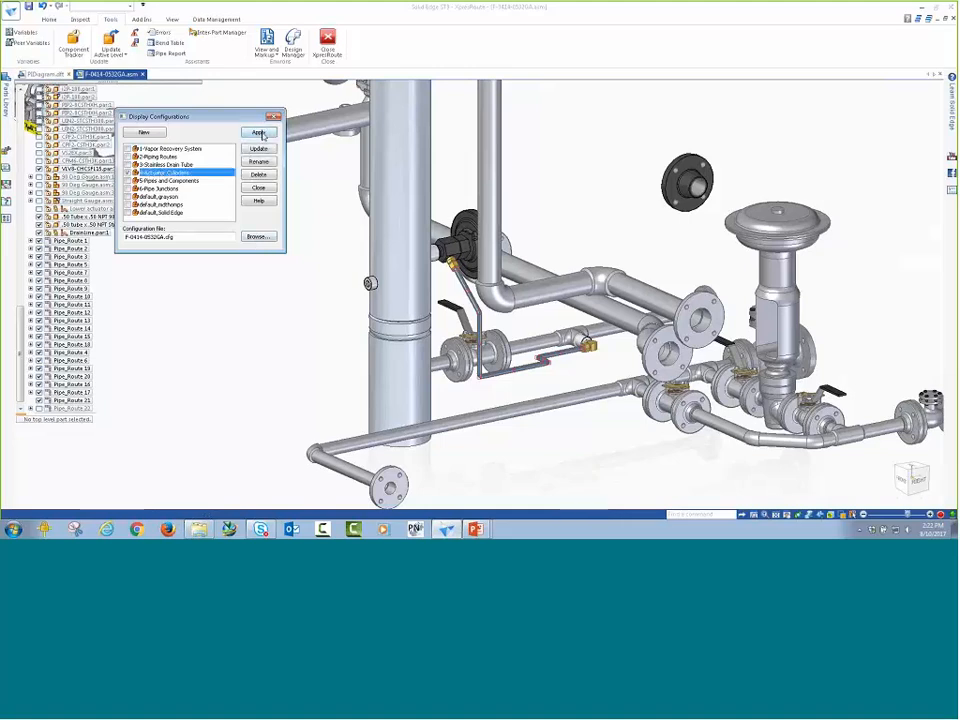
left_click(259, 133)
left_click(274, 117)
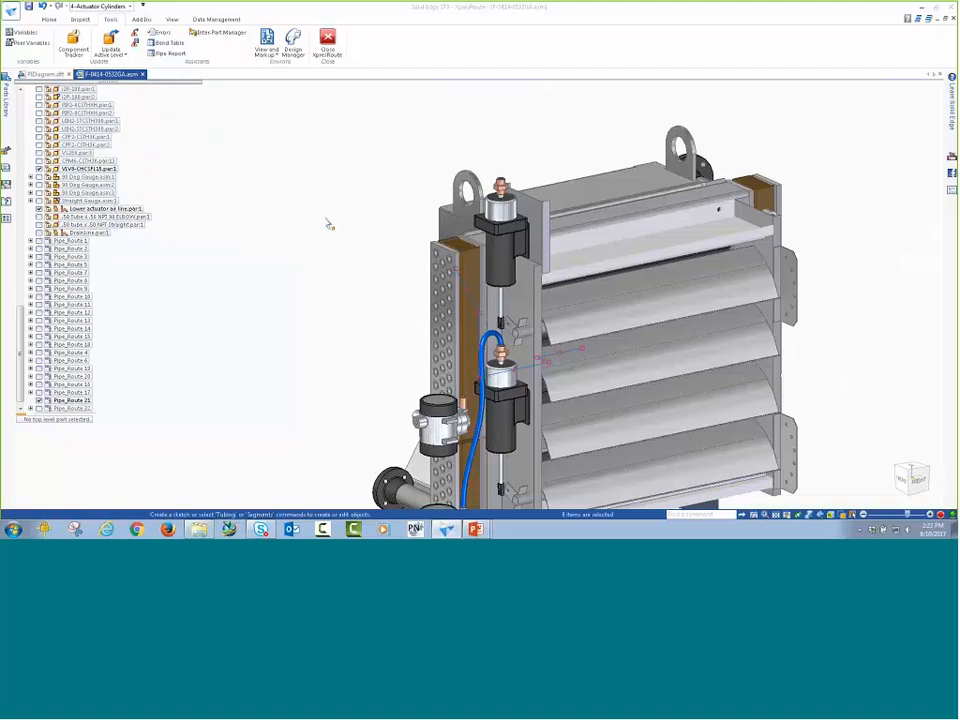
Step: Show all paths in the assembly, and hide them all again
right_click(263, 222)
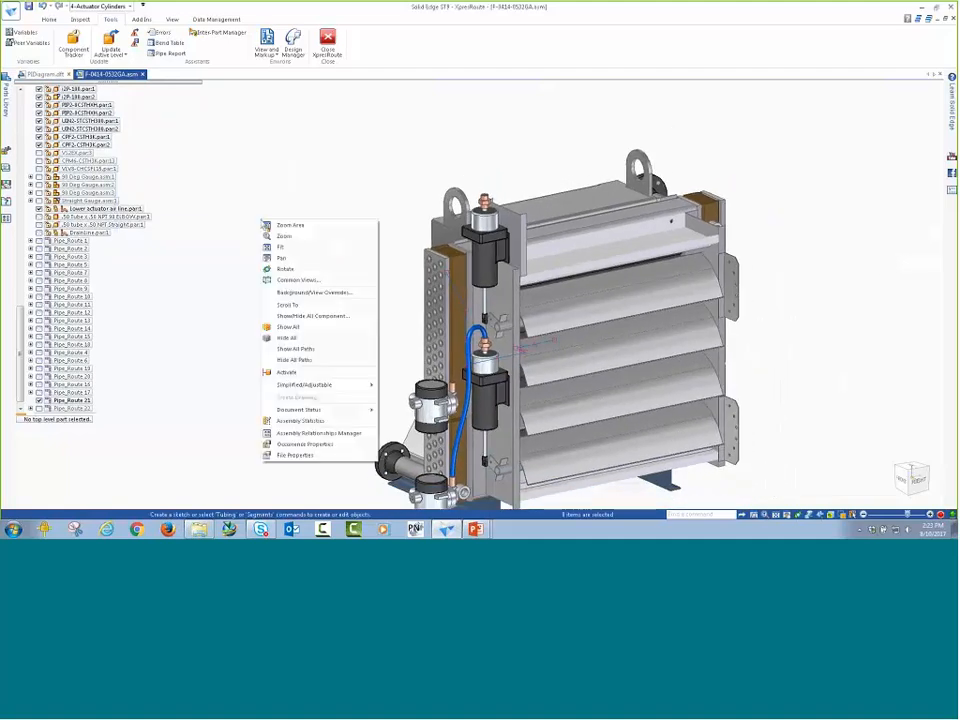
left_click(295, 348)
right_click(279, 318)
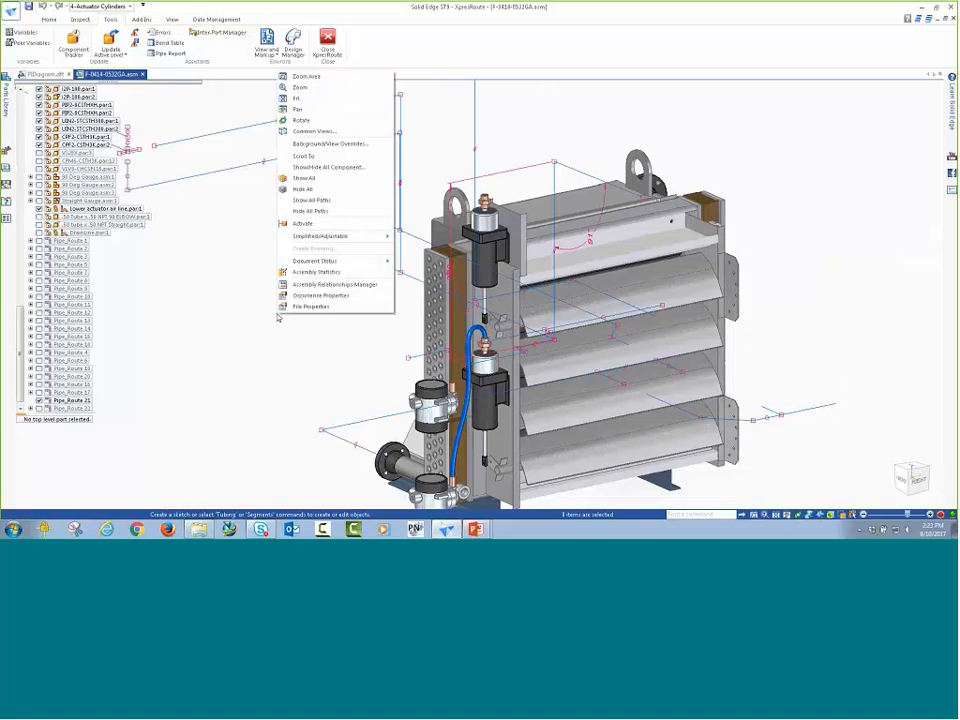
left_click(300, 211)
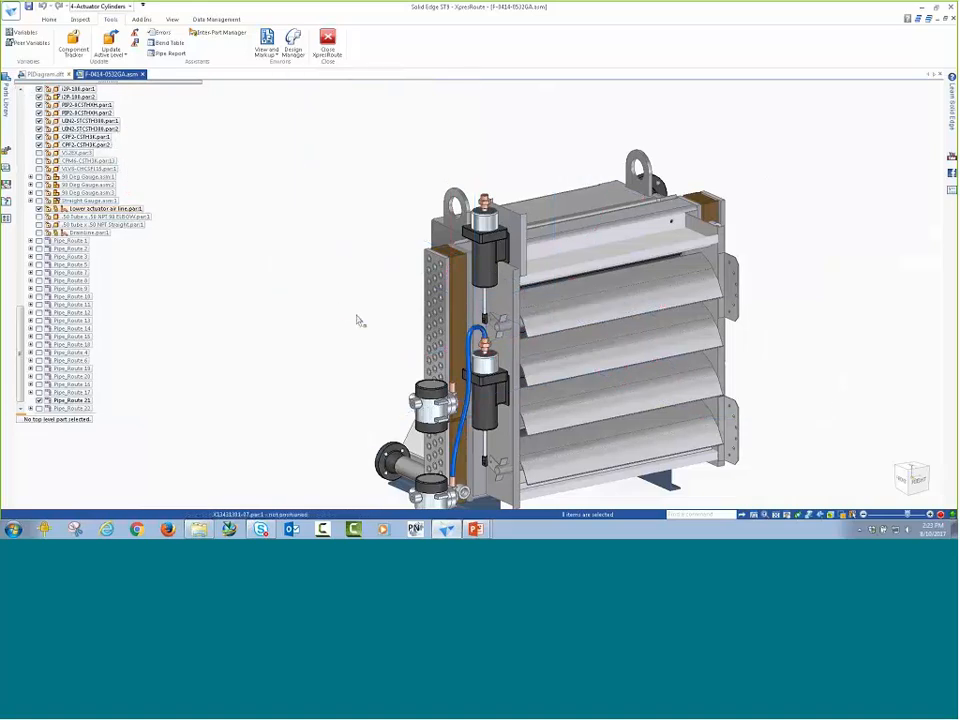
Step: Start a keypoint curve segment for the air line at the upper actuator cylinder's fitting
middle_click_drag(357, 316, 352, 274)
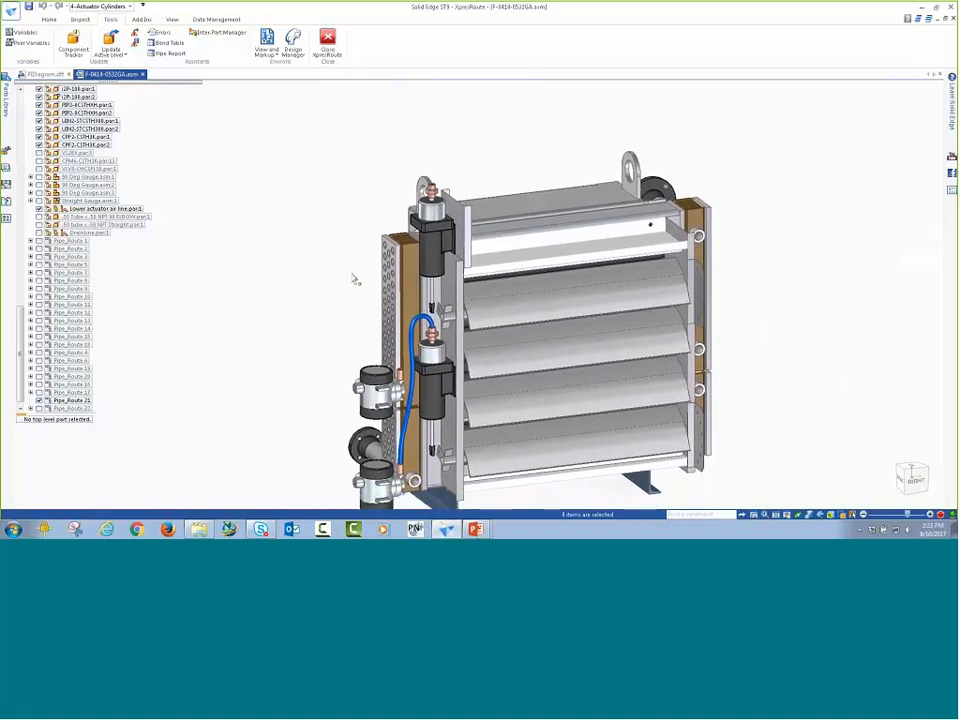
scroll(353, 276, "up", 3)
left_click(49, 20)
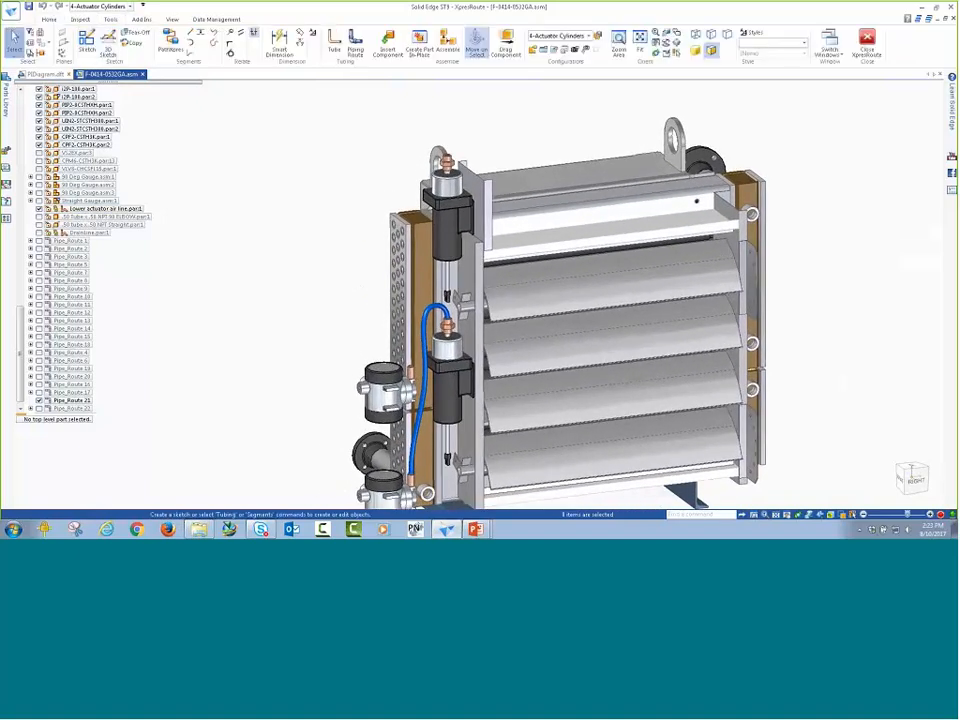
left_click(214, 45)
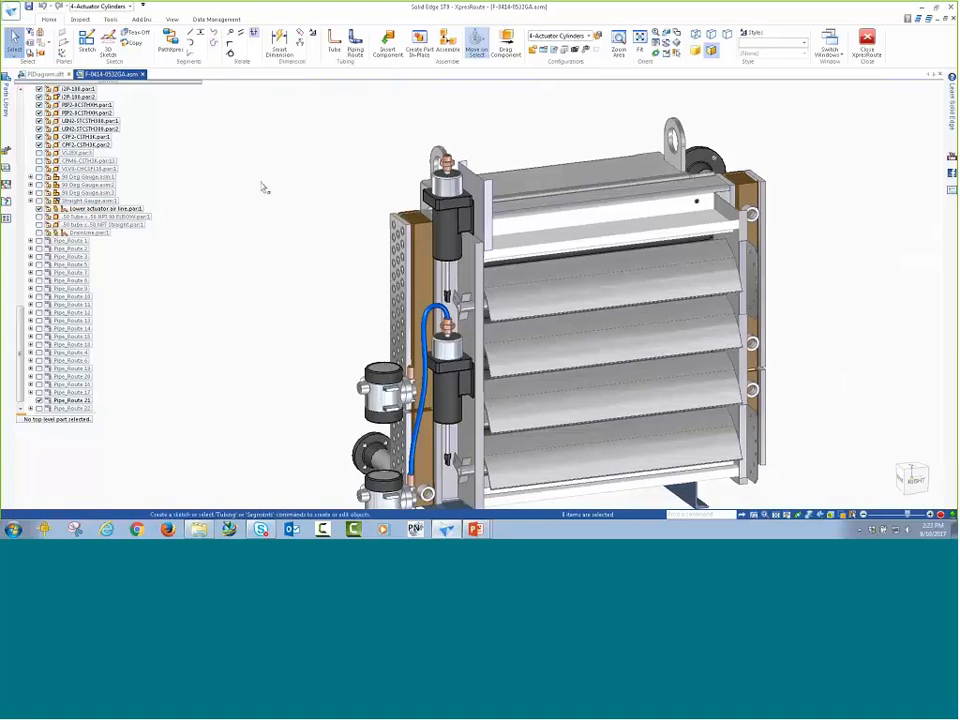
scroll(262, 186, "up", 1)
scroll(262, 186, "up", 1)
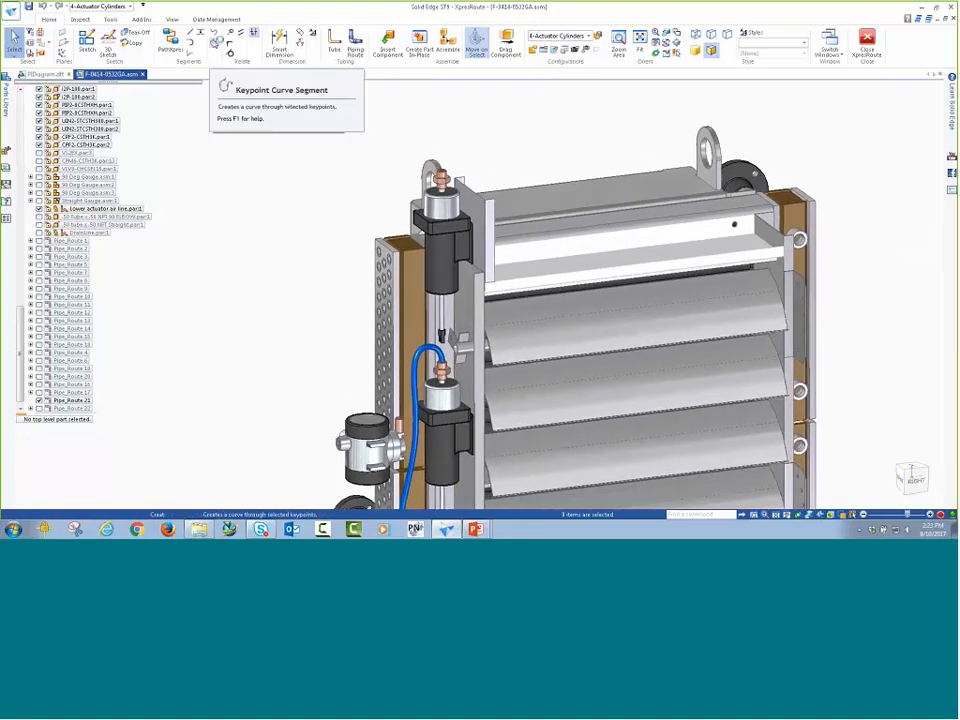
left_click(214, 45)
scroll(268, 155, "up", 2)
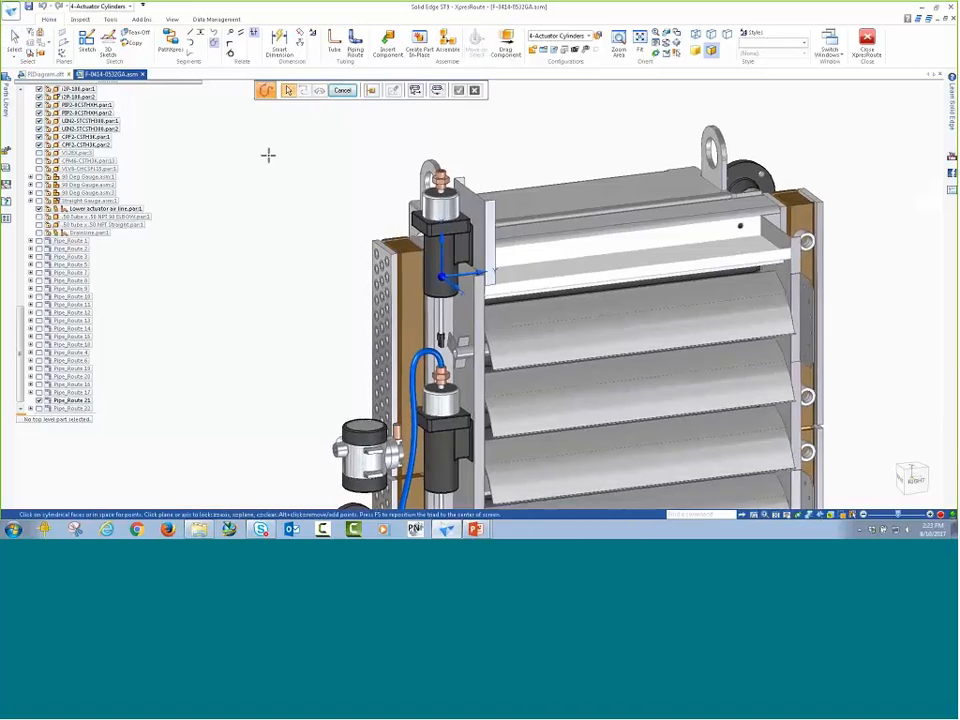
scroll(268, 155, "up", 3)
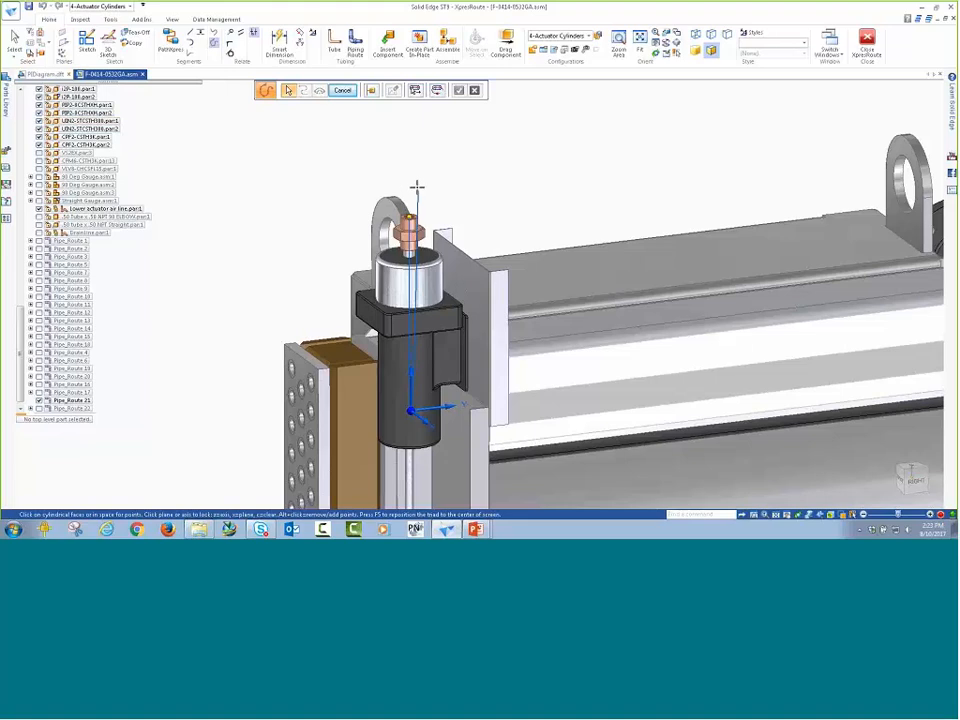
left_click(419, 184)
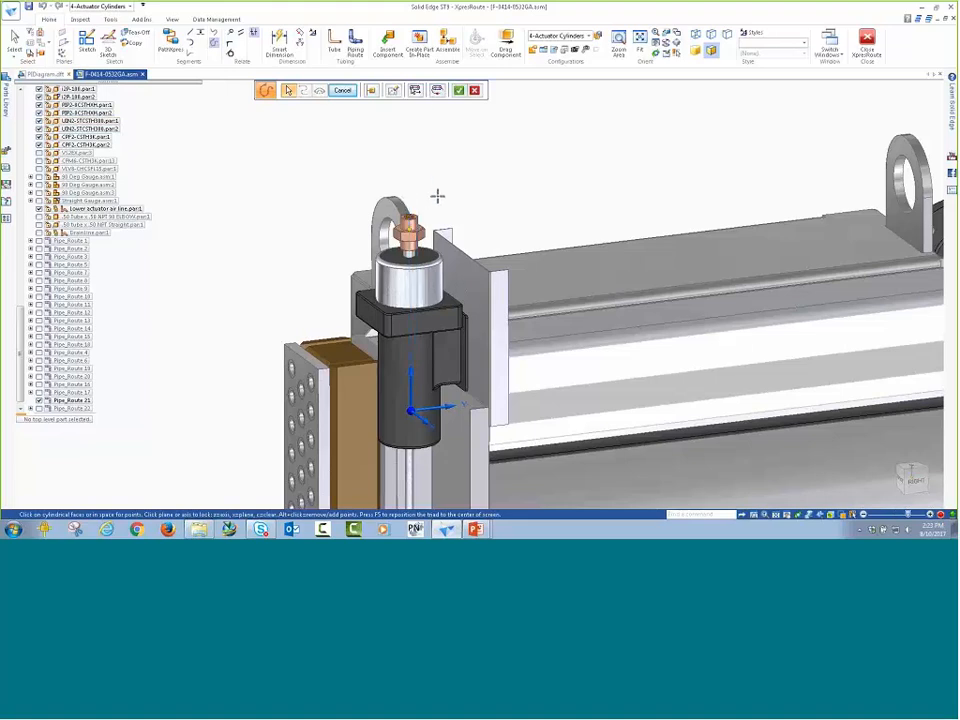
key("x")
key("x")
key("x")
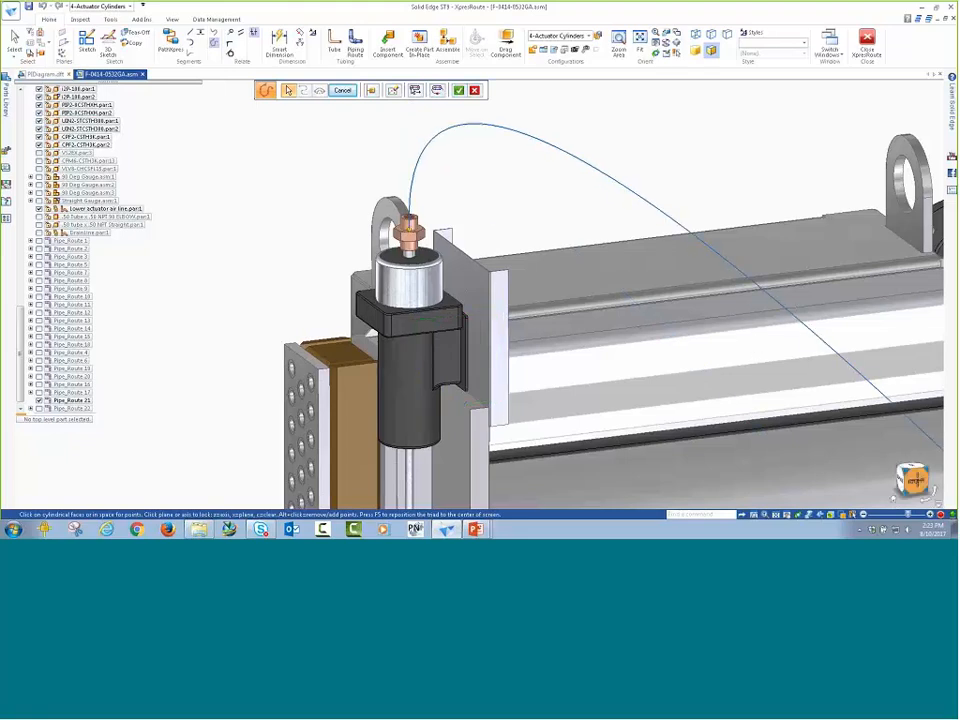
left_click(912, 480)
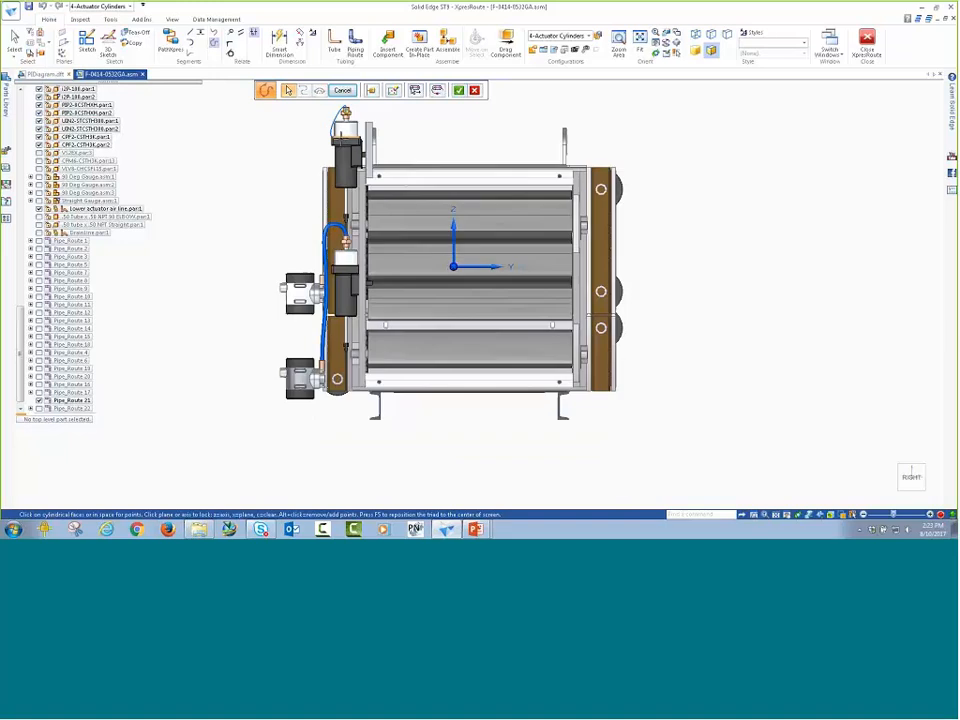
scroll(342, 141, "down", 2)
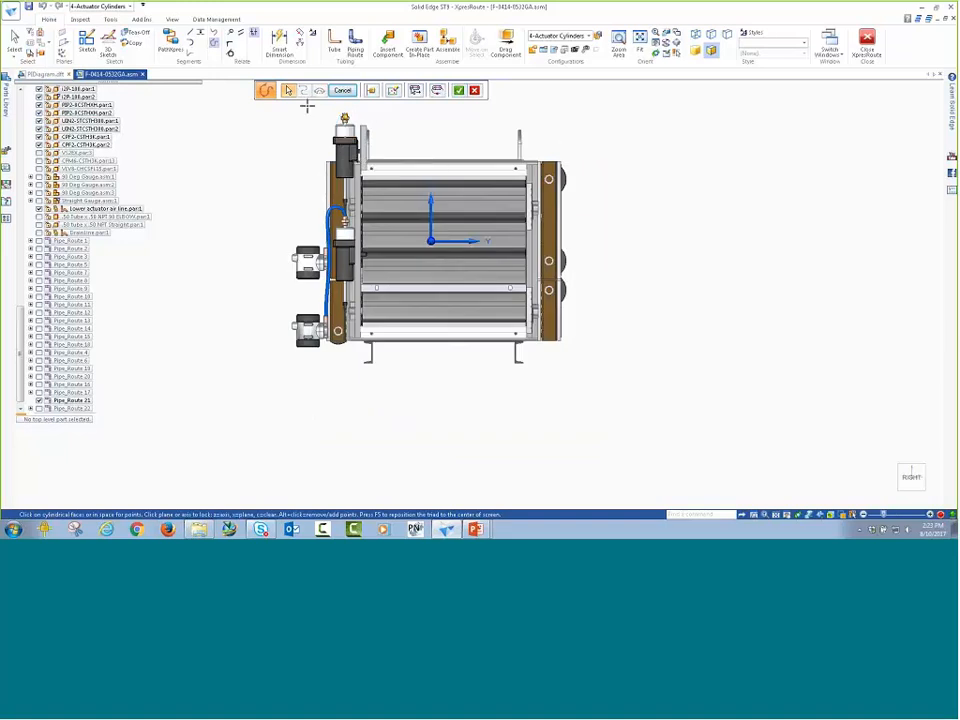
scroll(311, 107, "up", 5)
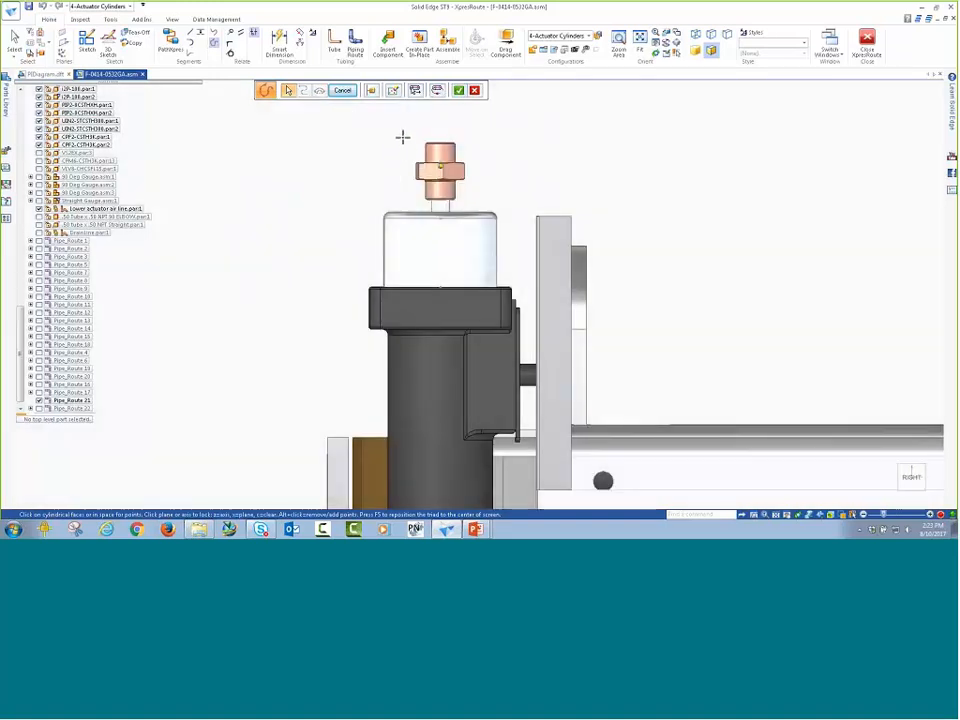
scroll(439, 128, "down", 1)
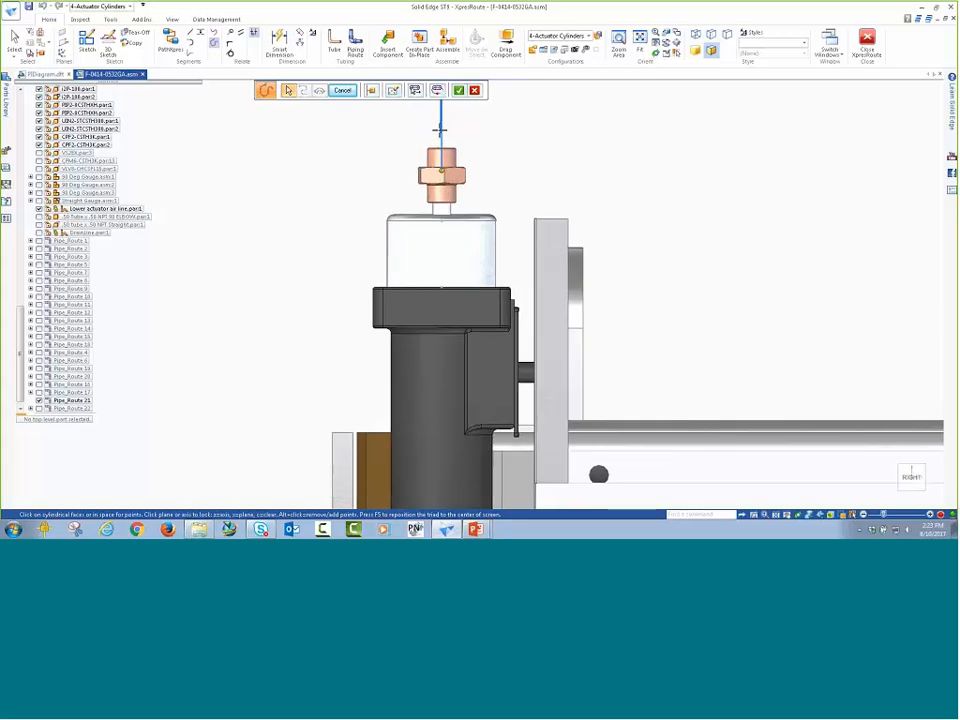
scroll(439, 128, "down", 1)
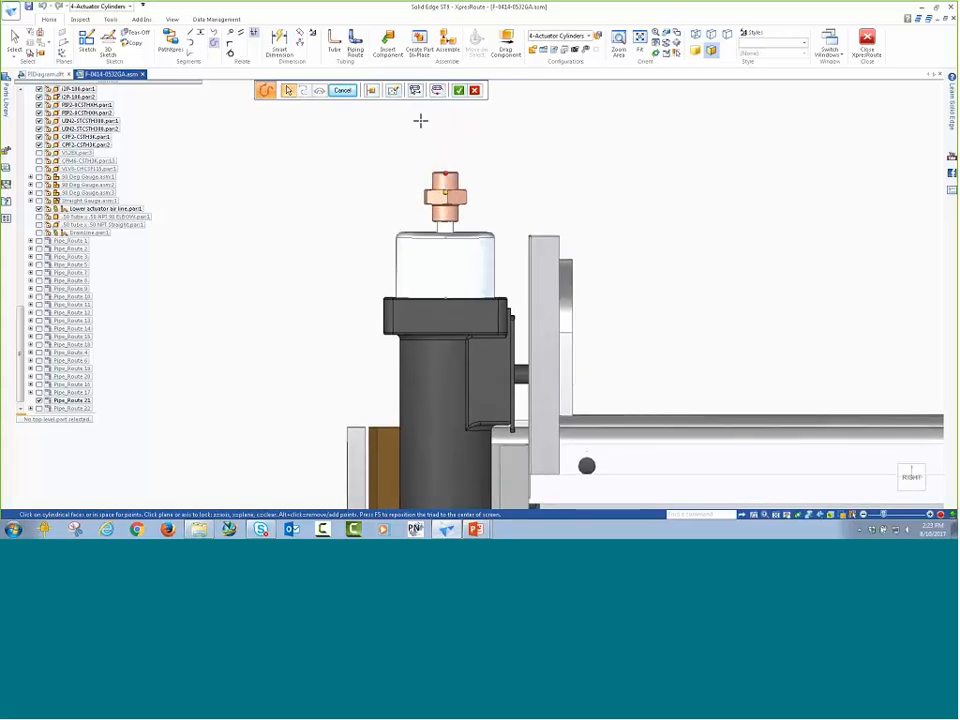
left_click(475, 91)
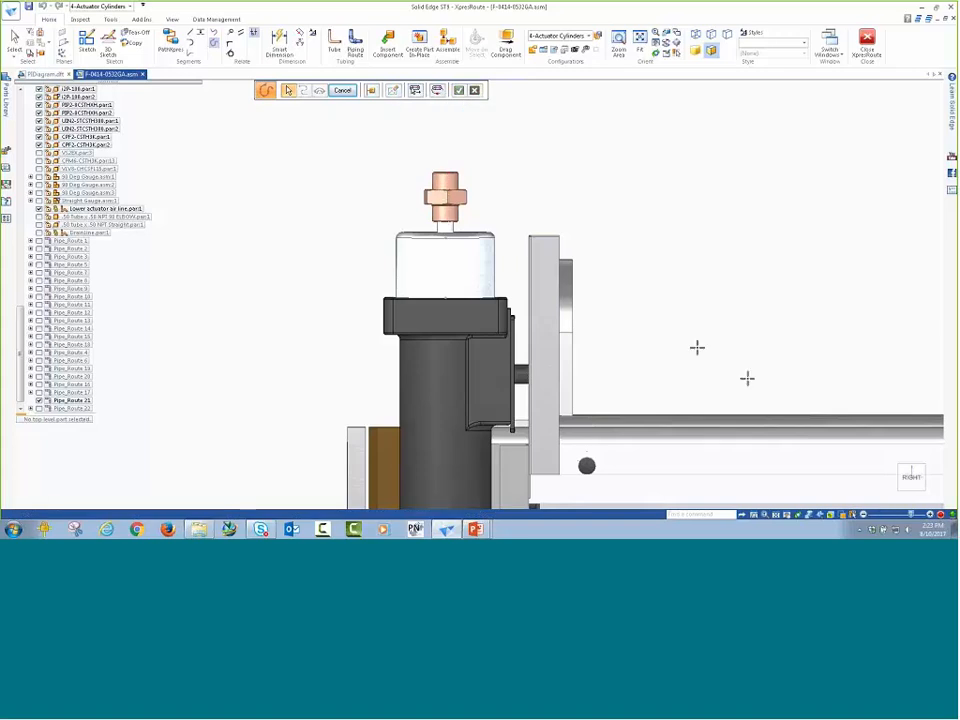
Step: Draw a keypoint curve in the YZ plane from the upper actuator's fitting, looping outward and down to the fitting on the upper air supply component
left_click(911, 477)
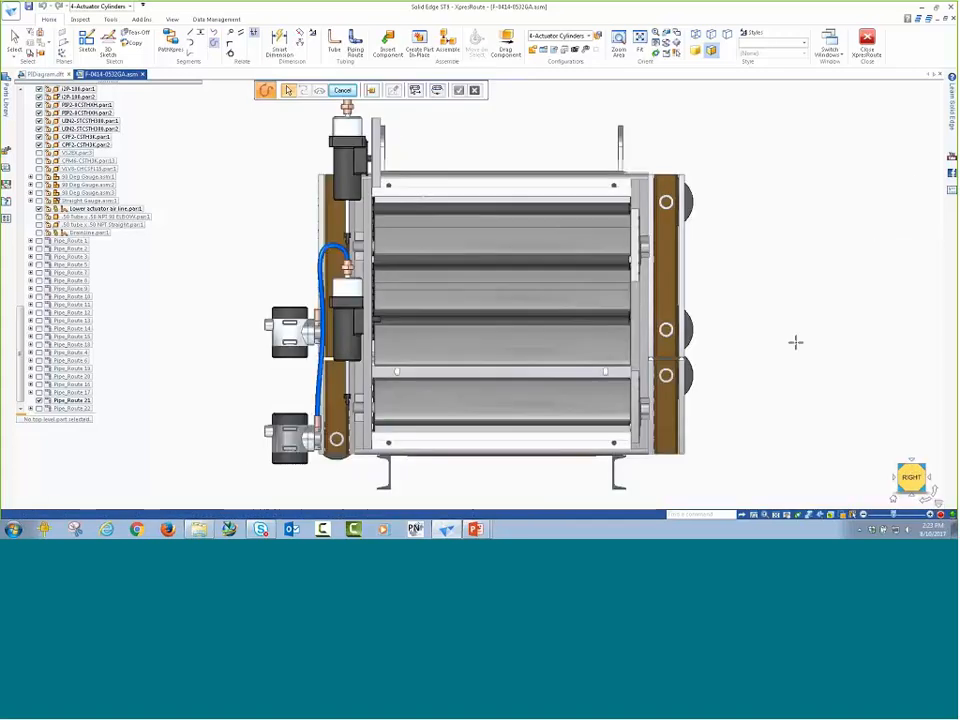
scroll(306, 141, "up", 1)
scroll(307, 141, "down", 5)
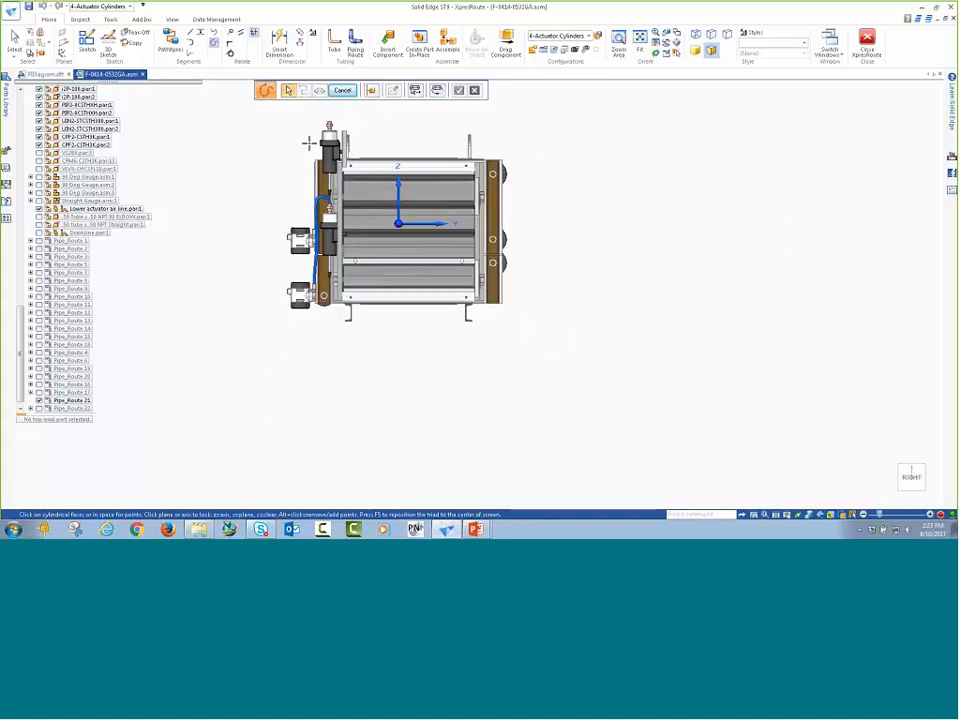
middle_click_drag(283, 105, 381, 216, "alt")
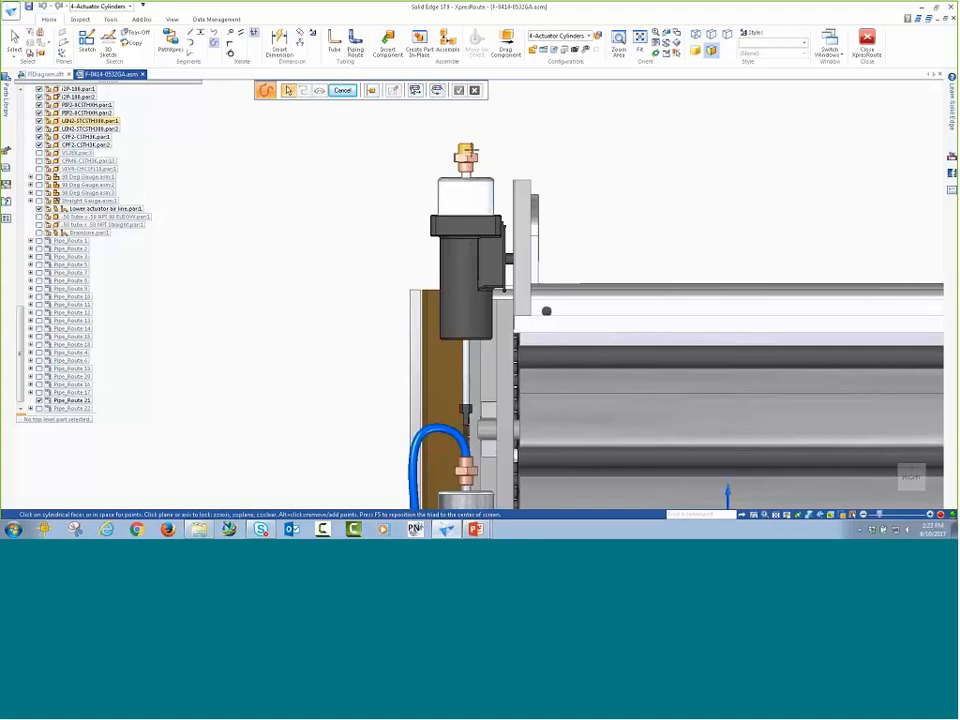
left_click(466, 152)
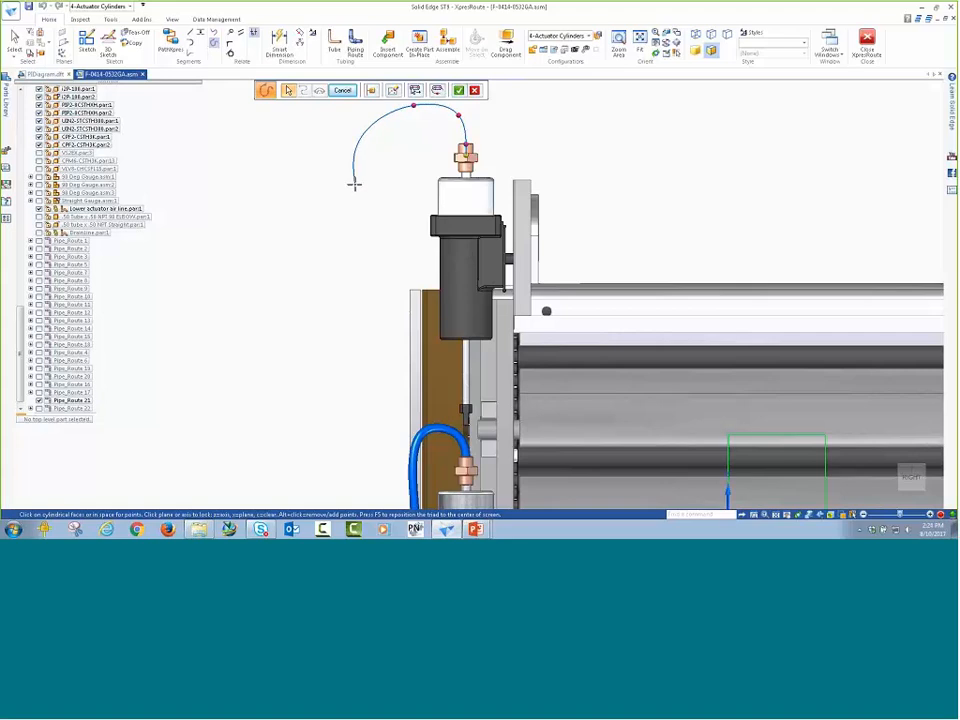
left_click(357, 331)
scroll(357, 331, "down", 4)
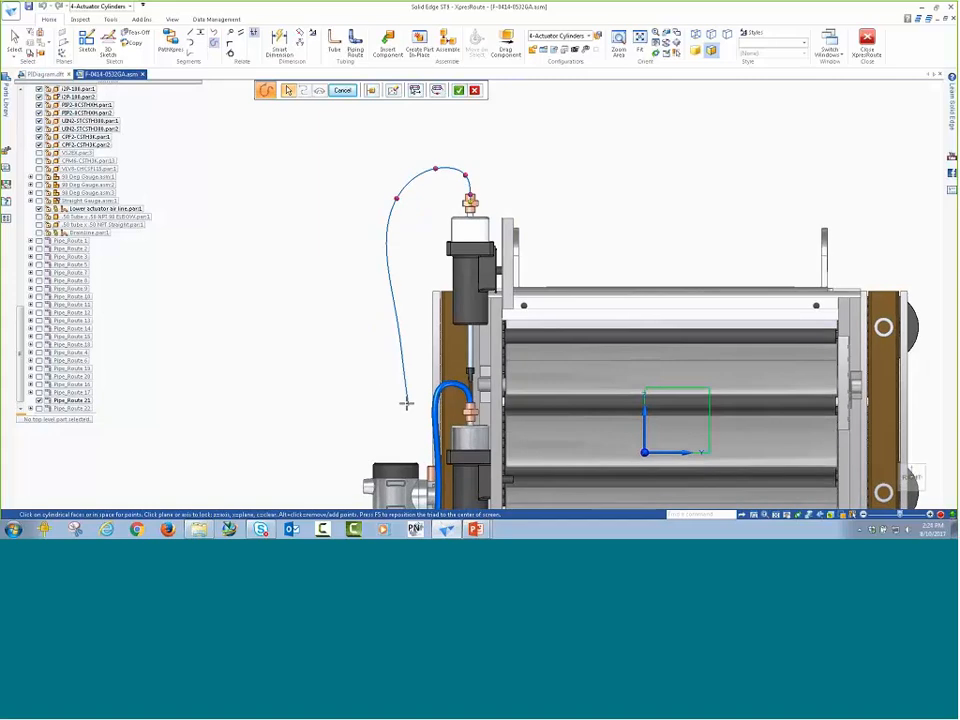
left_click(431, 472)
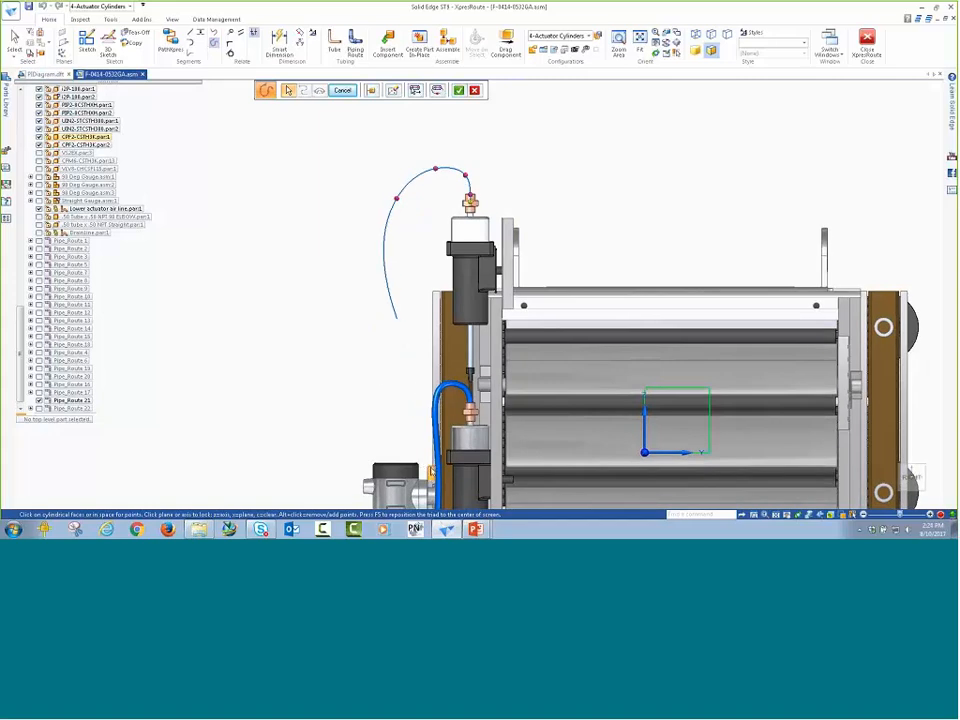
right_click(407, 438)
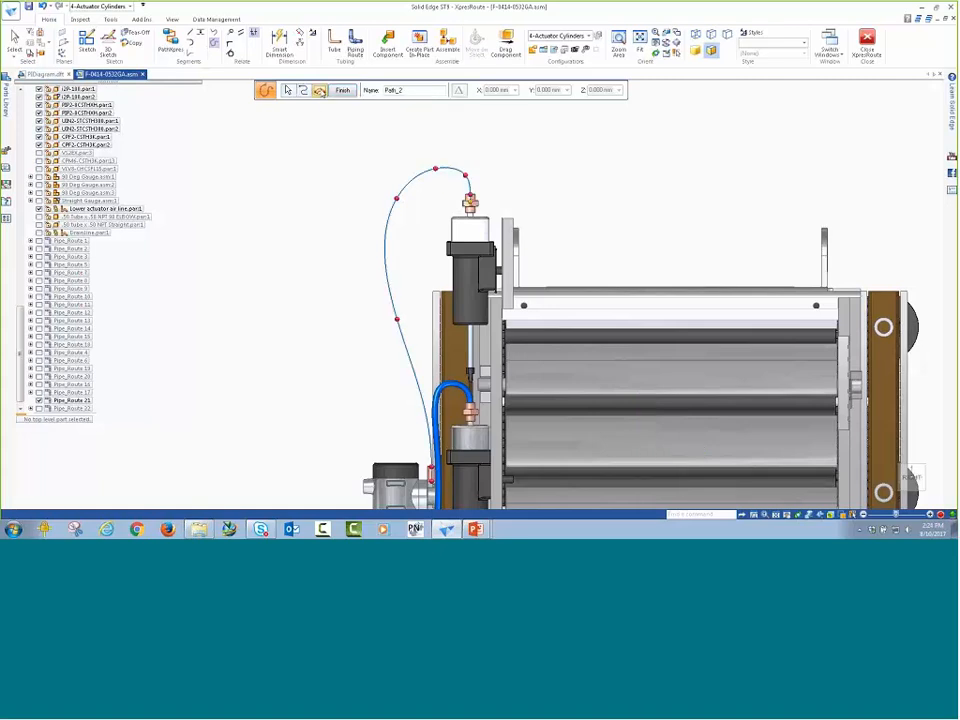
Step: Constrain the upper air line's keypoint curve to a fixed length and finish the path
left_click(319, 90)
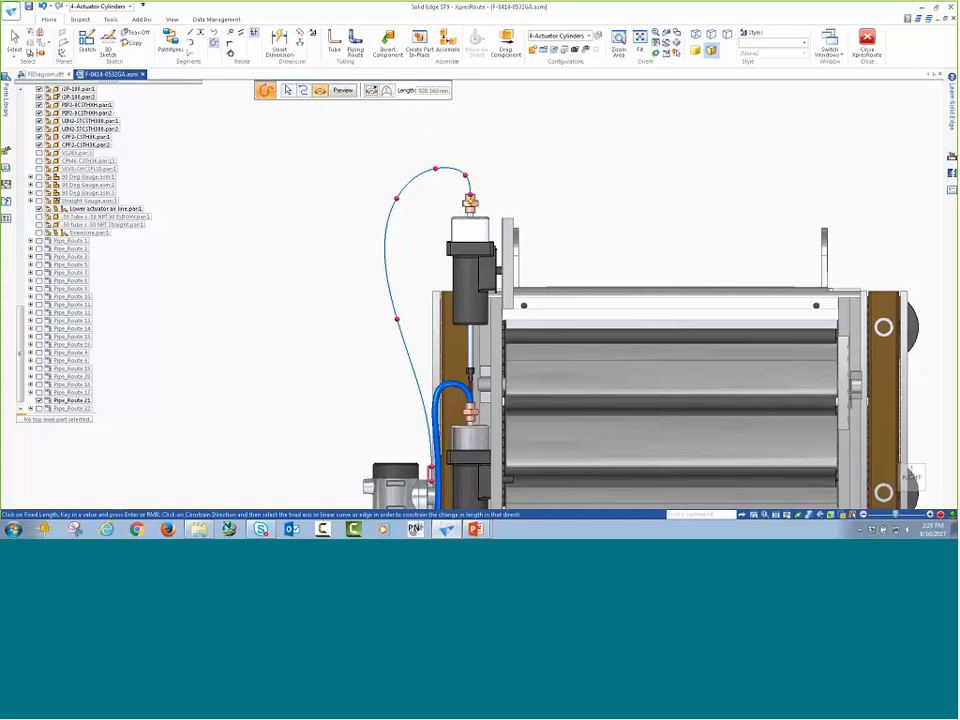
left_click(371, 90)
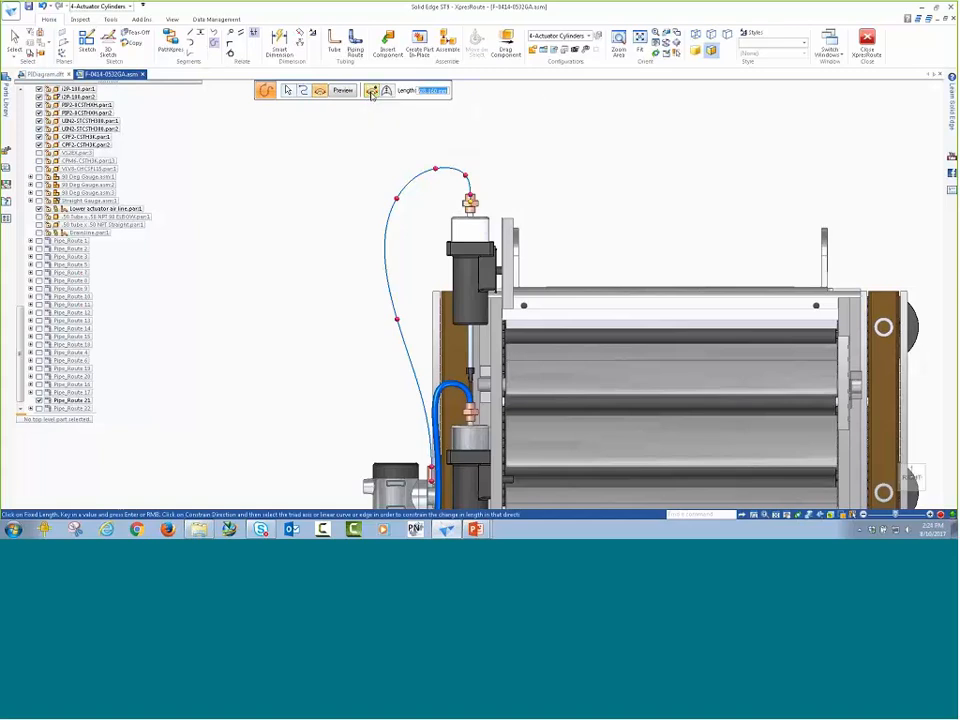
left_click(430, 92)
left_click_drag(419, 92, 448, 92)
key("Return")
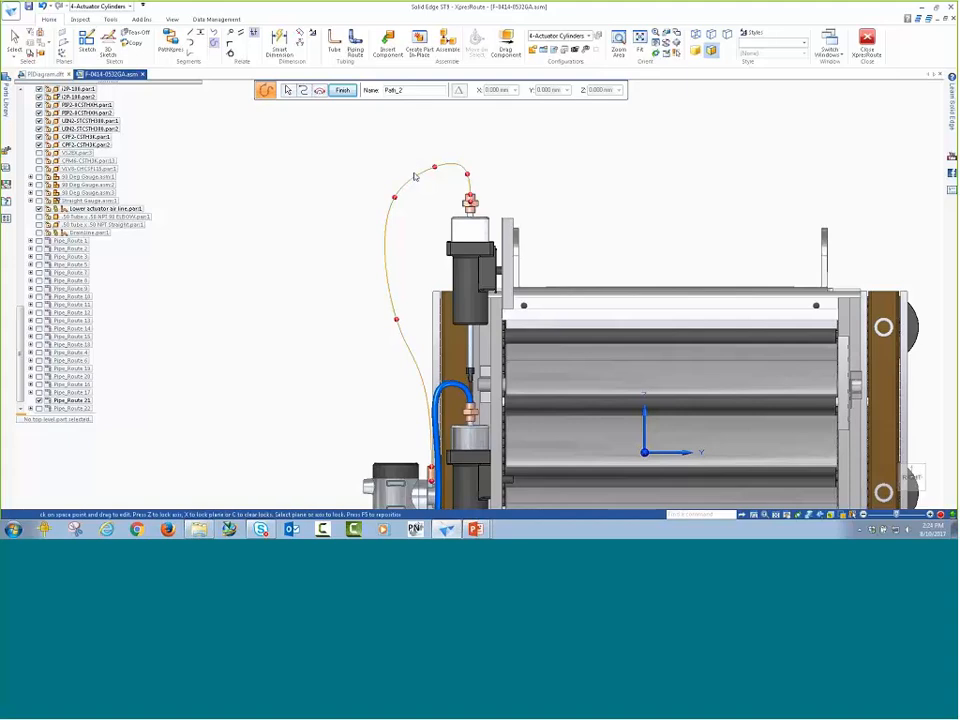
right_click(327, 134)
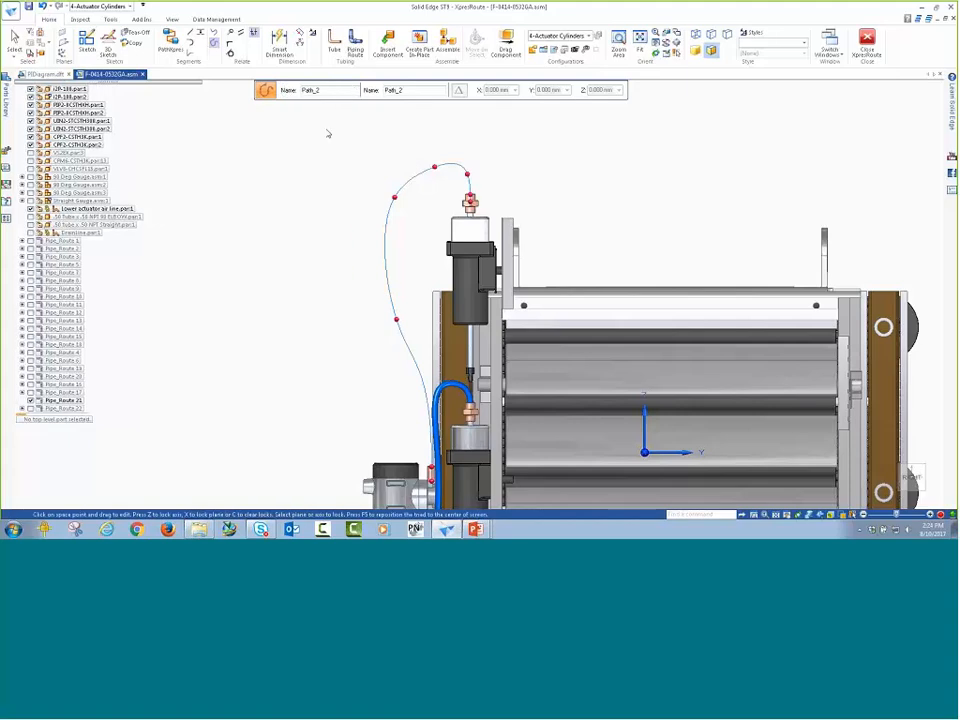
Step: Create a tube named AirLine along the upper actuator's curve, using the saved air line settings with low-density polyethylene and 12 mm outer diameter
right_click_drag(326, 130, 309, 147)
left_click(309, 147)
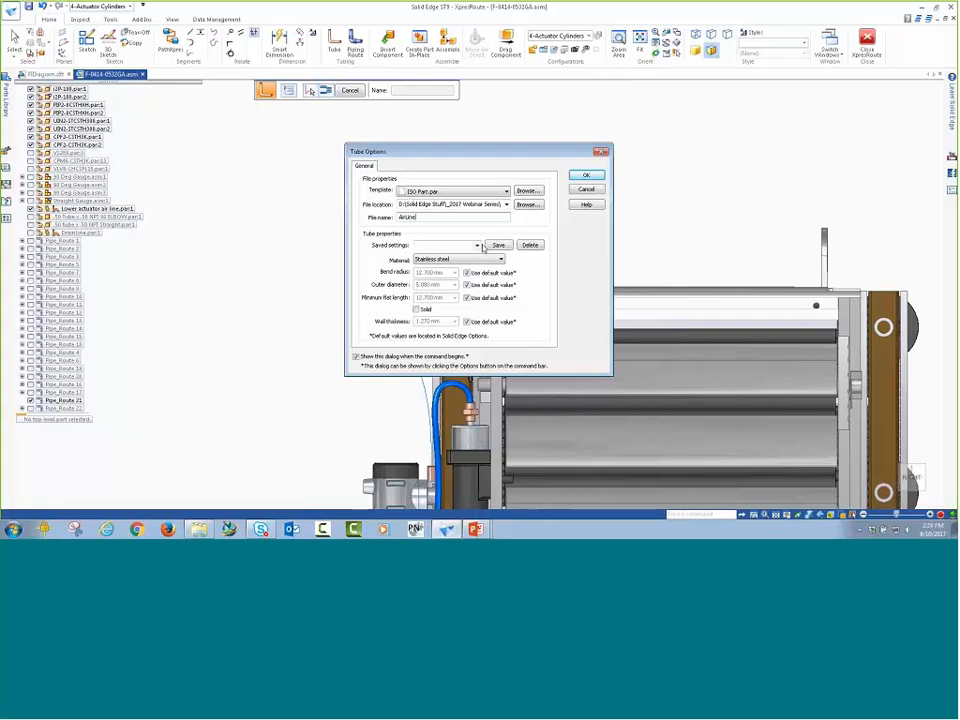
left_click(432, 245)
left_click(426, 254)
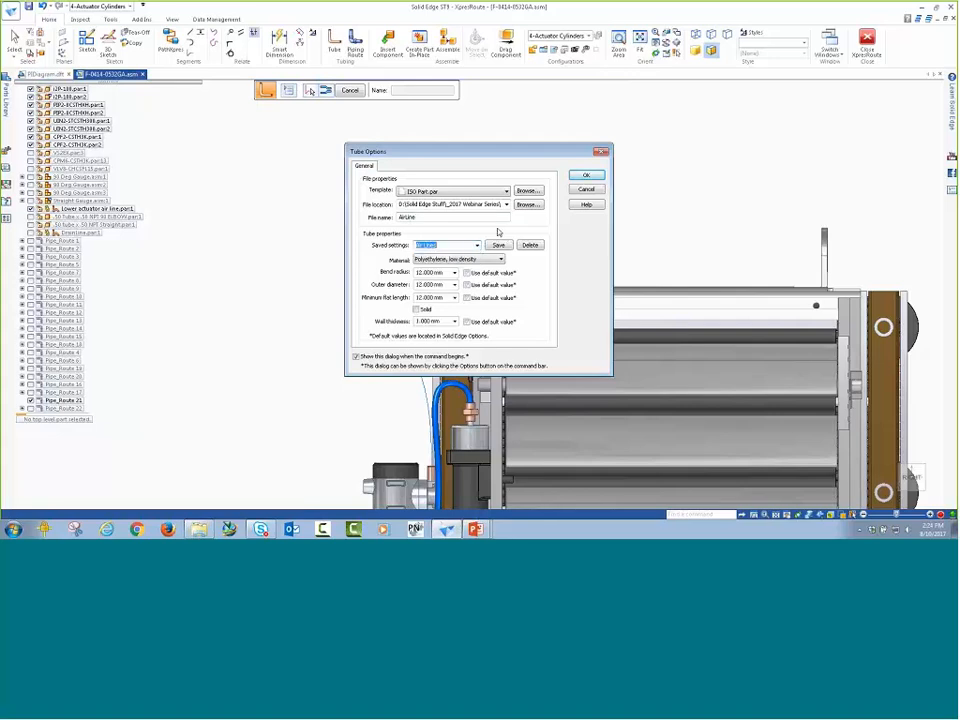
left_click(587, 175)
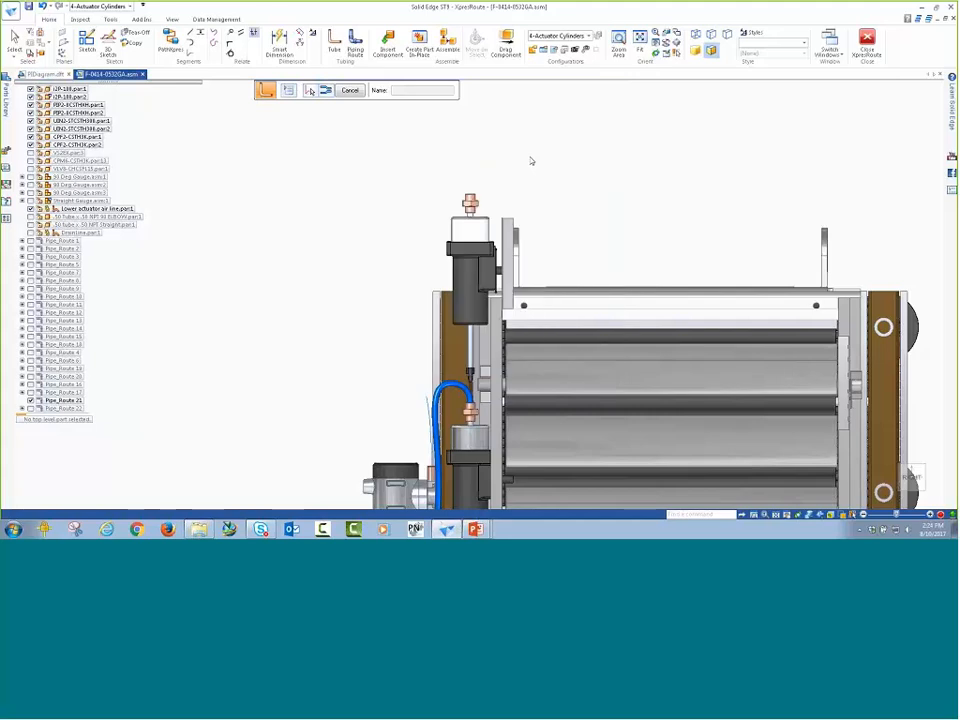
left_click(478, 171)
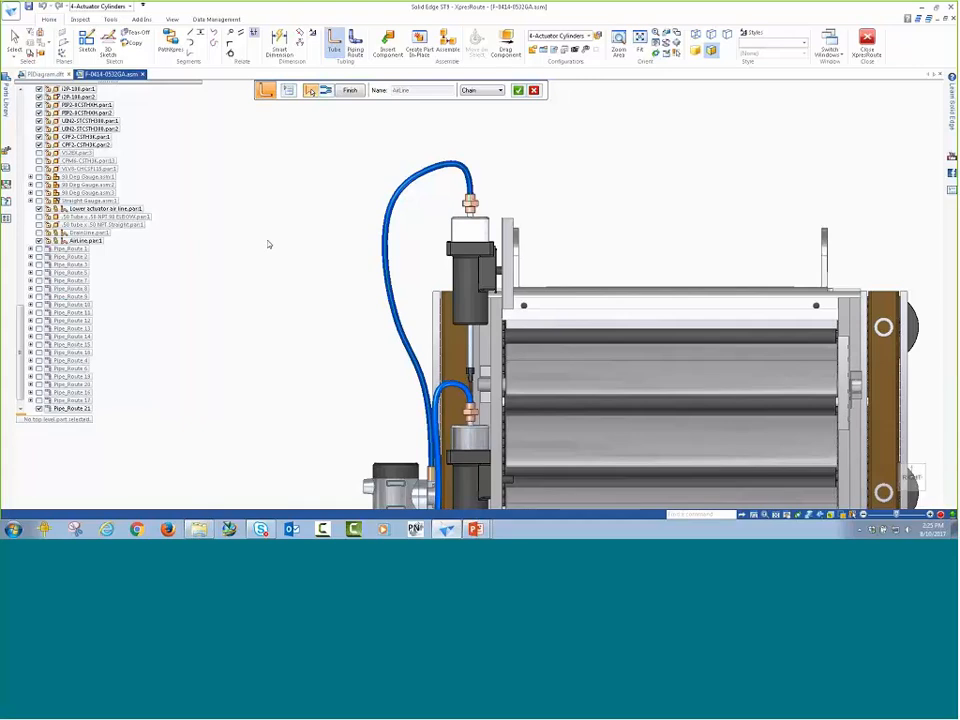
left_click(349, 90)
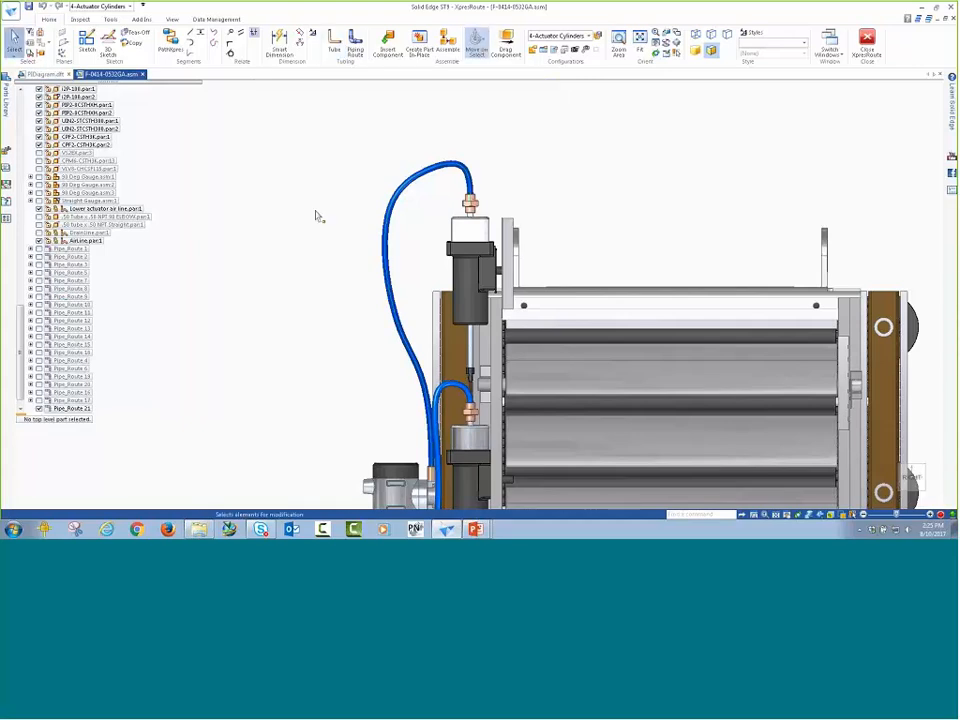
Step: Apply the display configuration 5-Pipes and Components and remove the upper air line's path curve
key("ctrl+i")
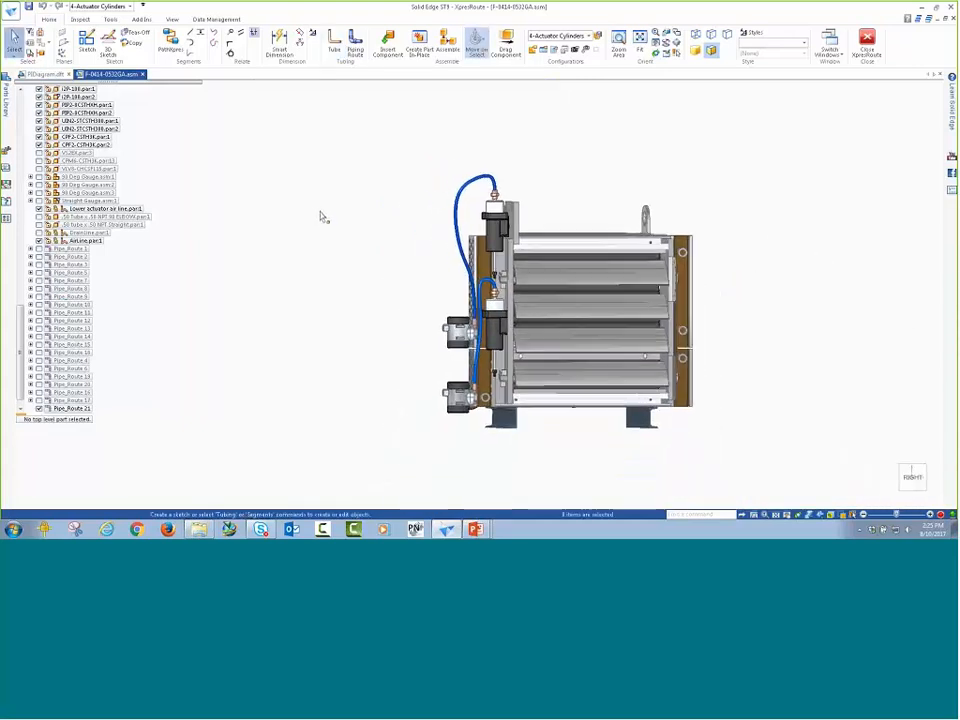
right_click(300, 207)
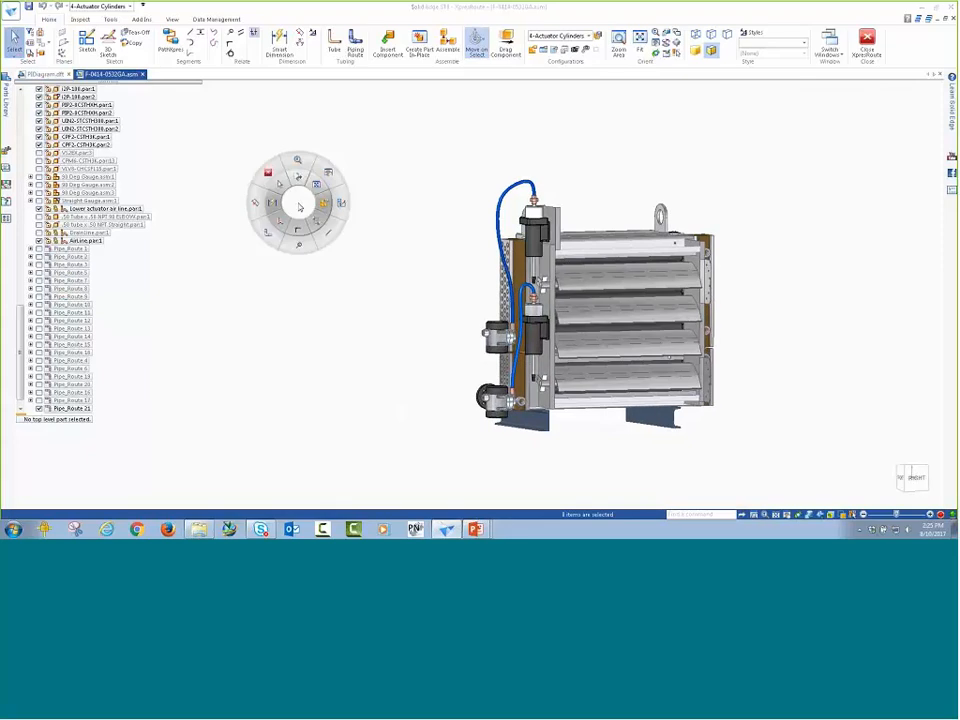
left_click(323, 203)
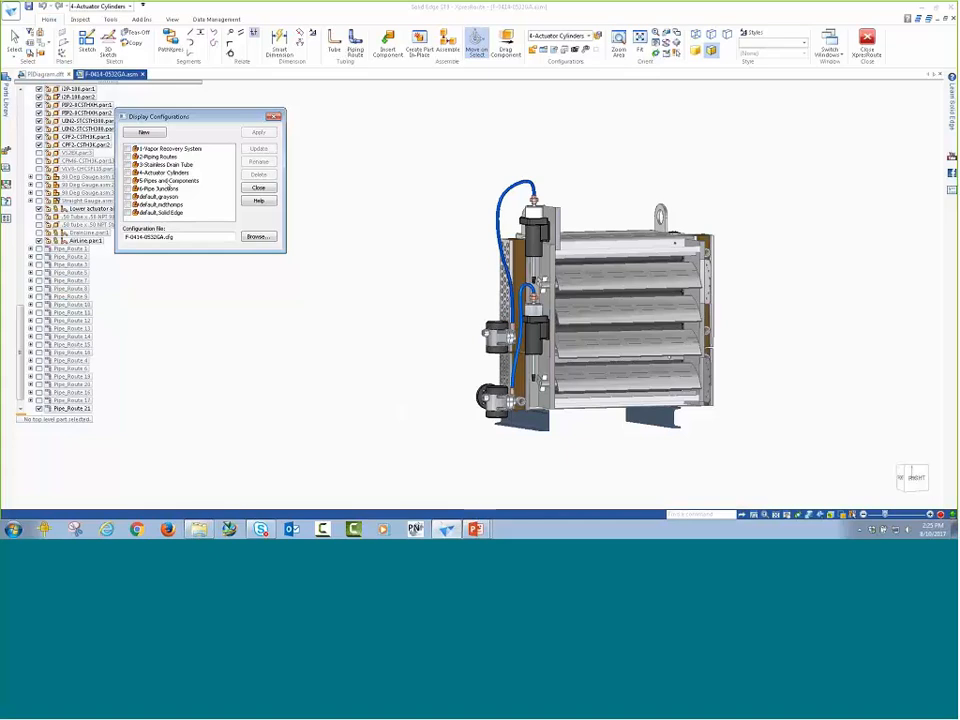
left_click(160, 180)
left_click(258, 132)
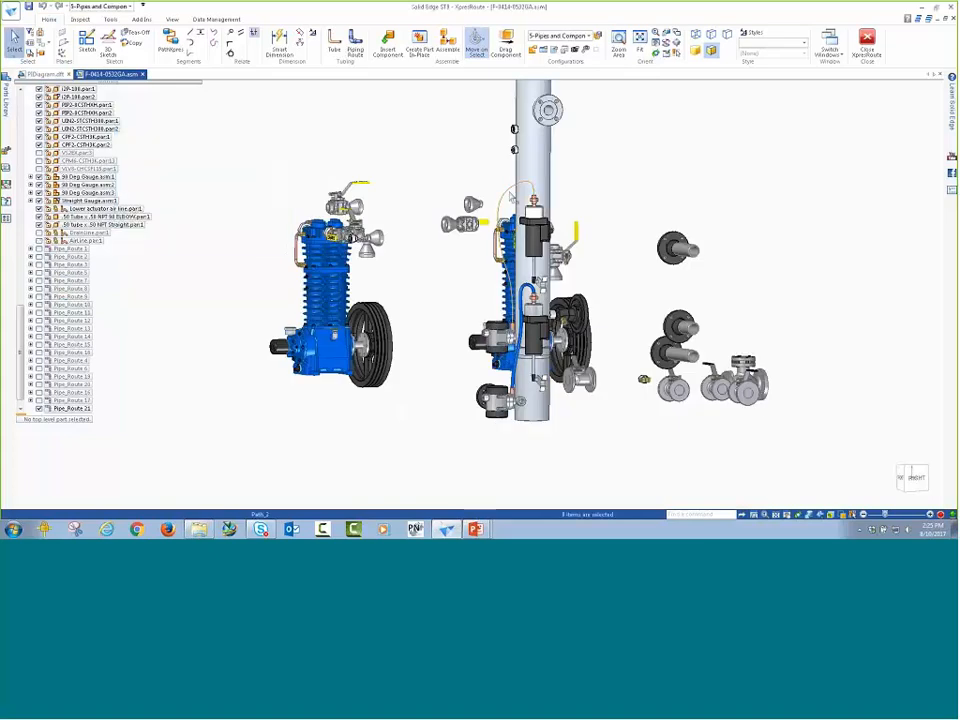
right_click(511, 197)
left_click(523, 220)
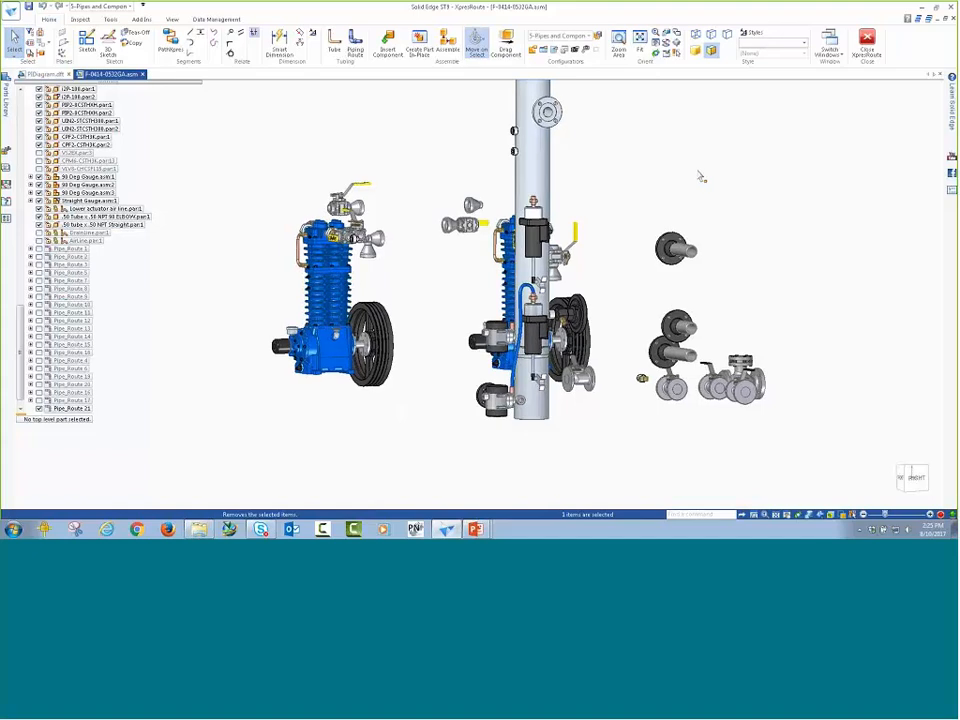
Step: Select every pipe with the saved query All Pipes, then show their center lines and hide their design bodies
key("ctrl+r")
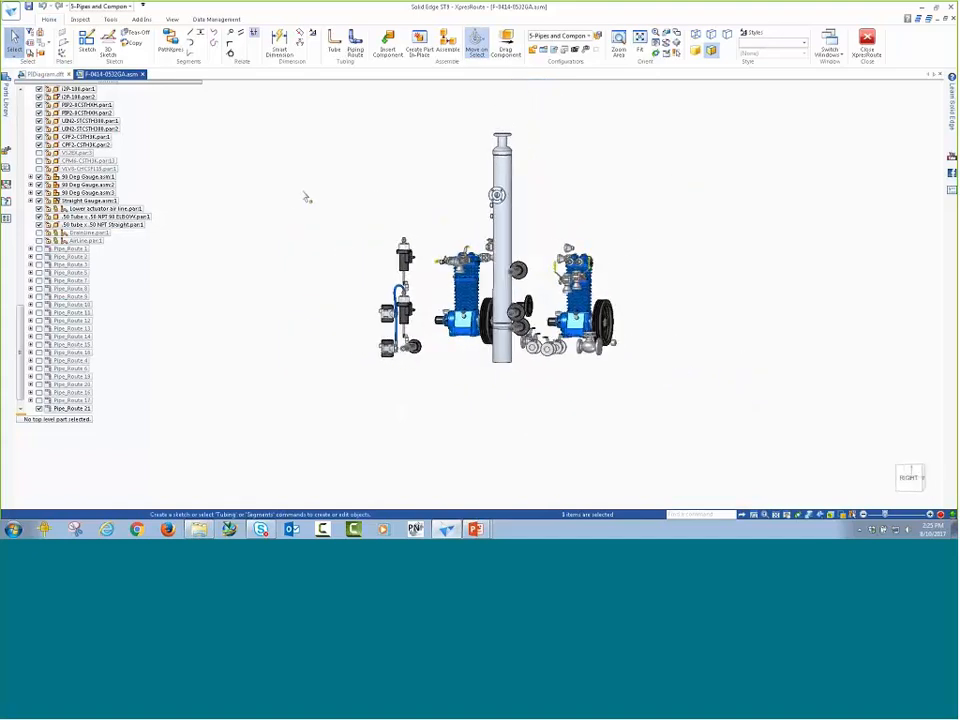
middle_click_drag(307, 197, 204, 182)
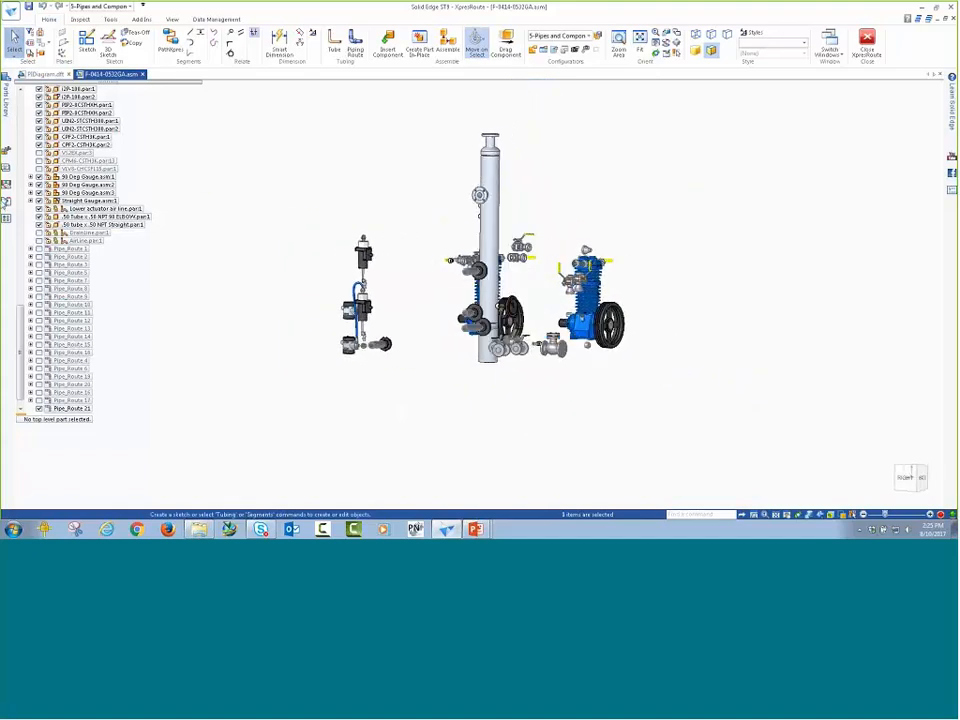
left_click(5, 203)
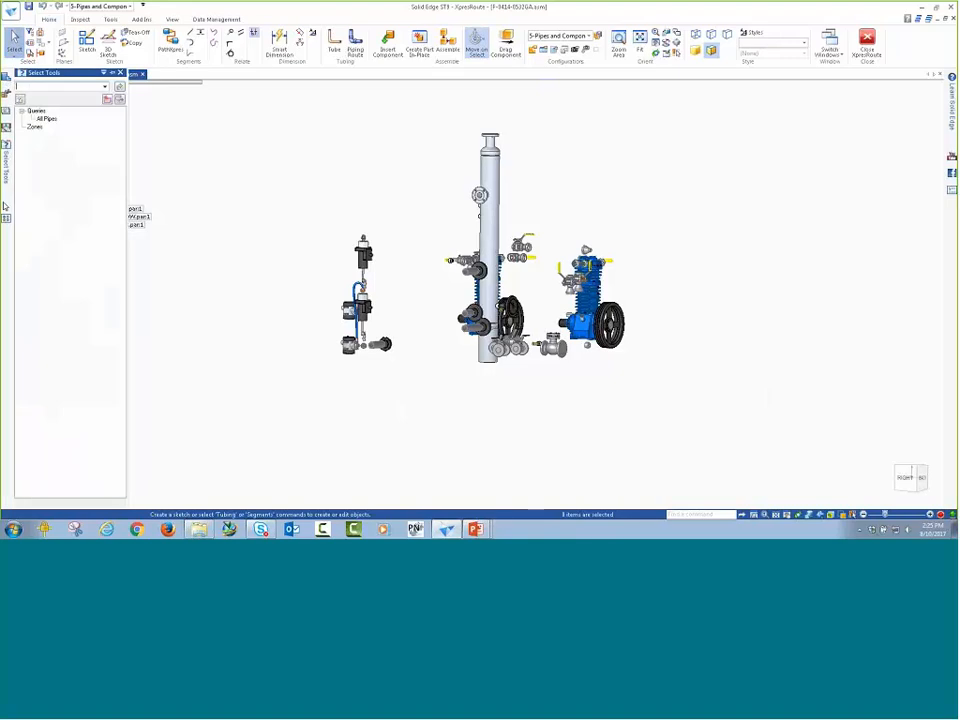
left_click(47, 120)
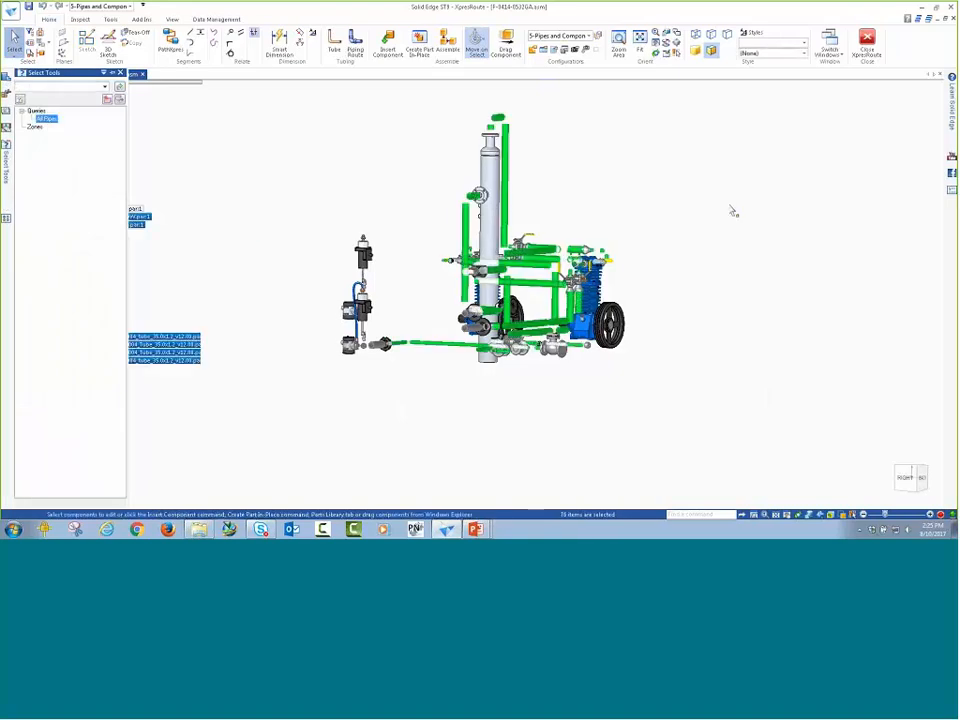
middle_click_drag(732, 210, 660, 215)
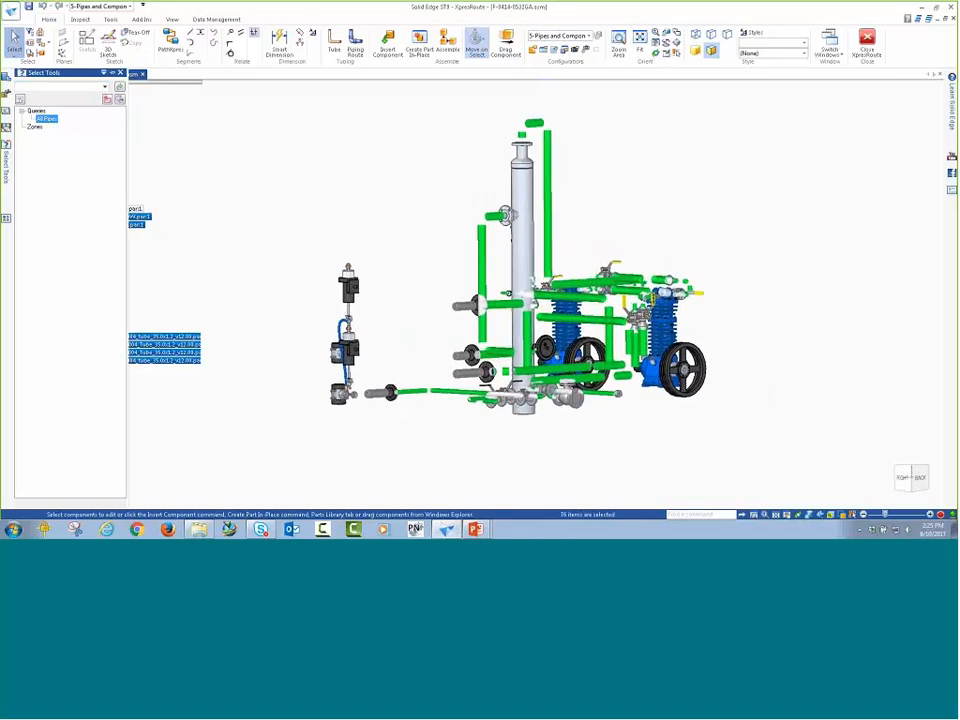
right_click(339, 163)
left_click(380, 211)
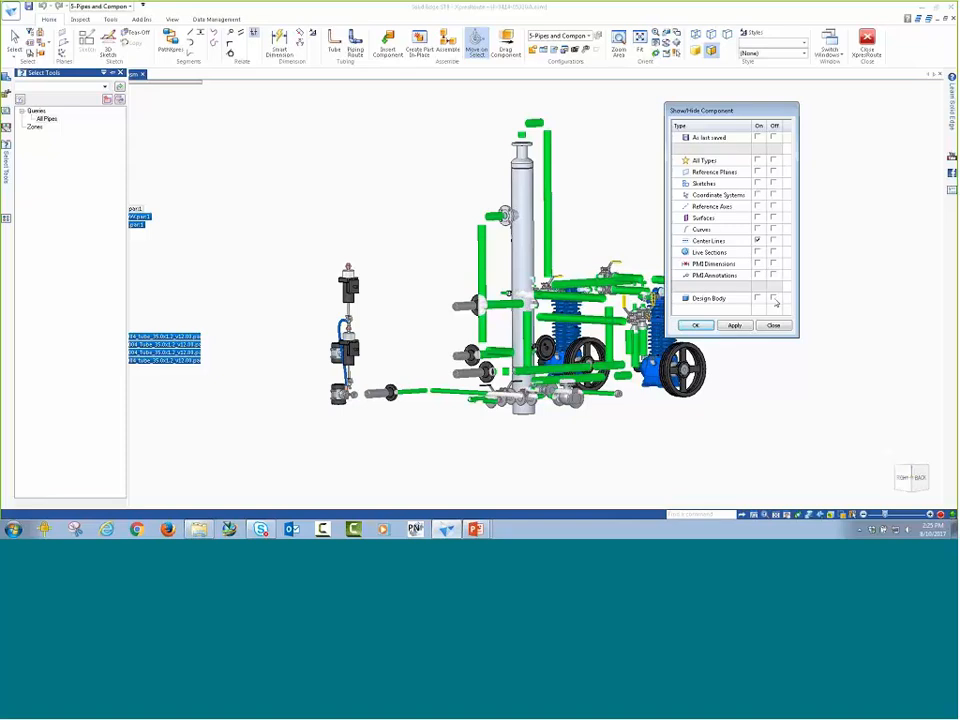
left_click(735, 327)
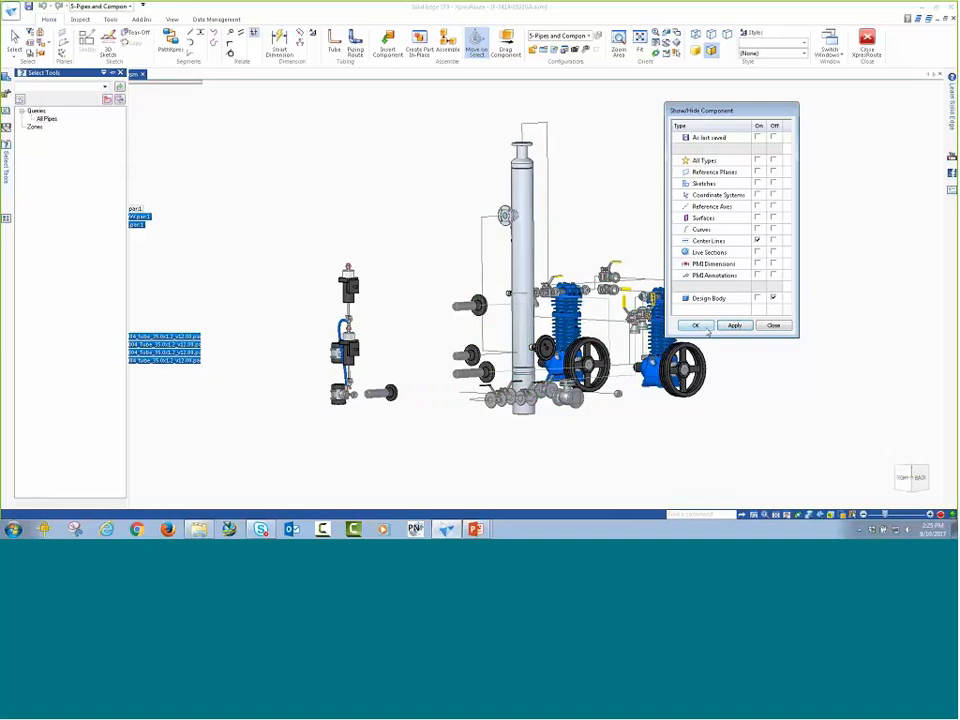
left_click(703, 327)
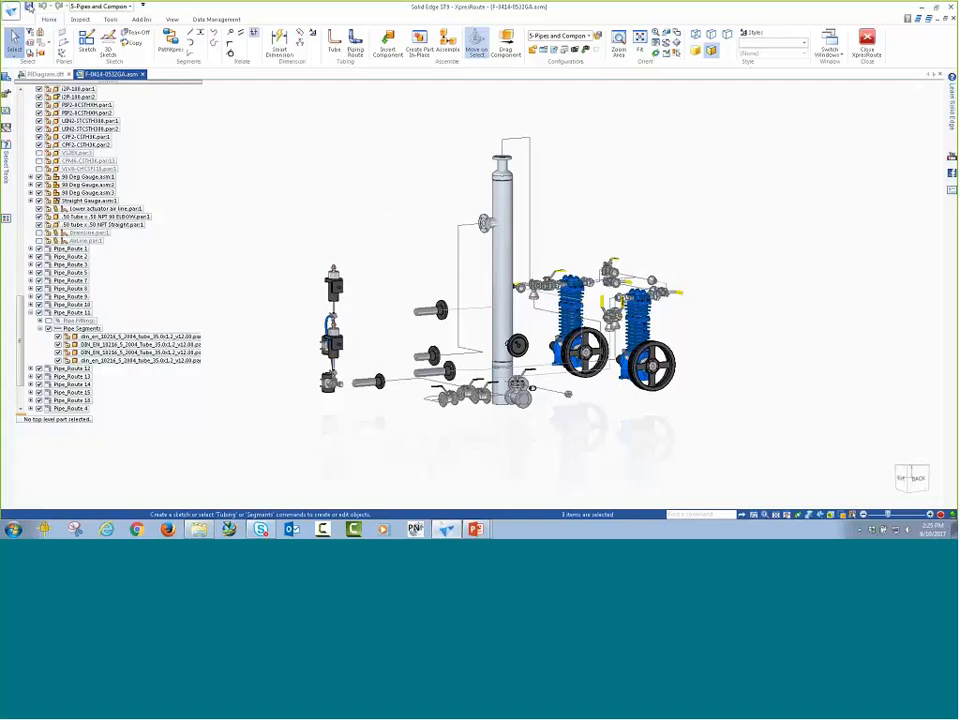
Step: Save the assembly and leave the XpresRoute environment
left_click(28, 6)
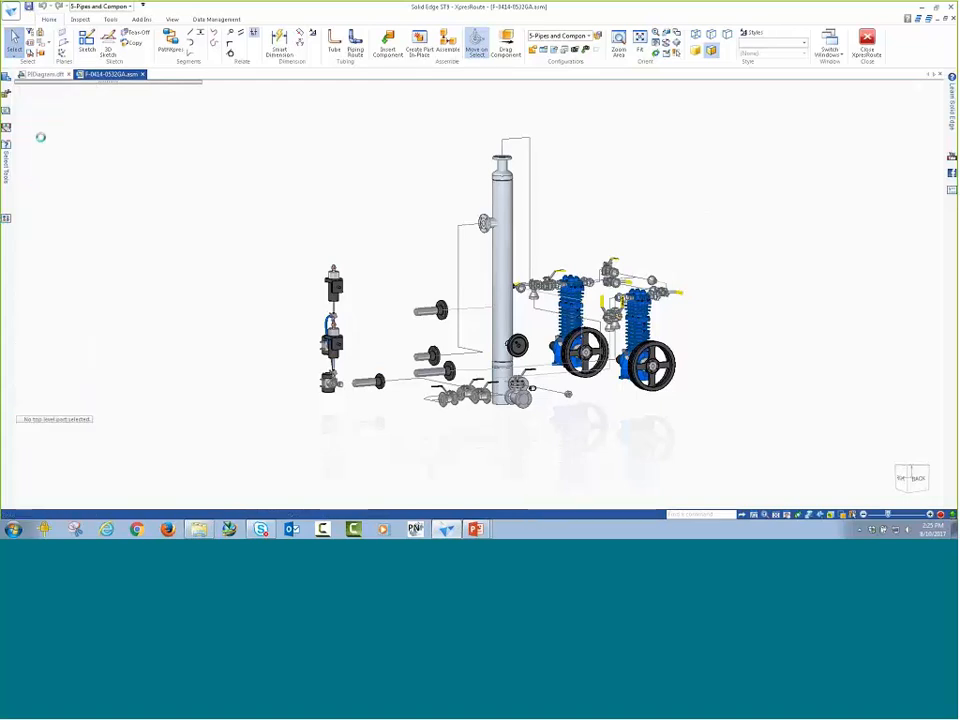
left_click(12, 9)
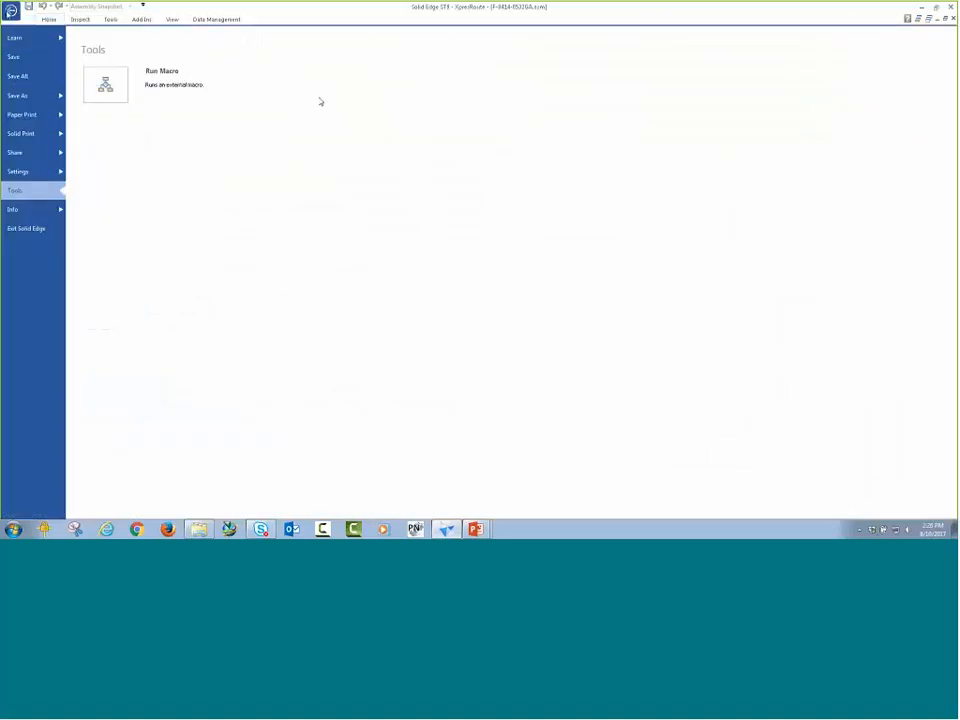
key("Escape")
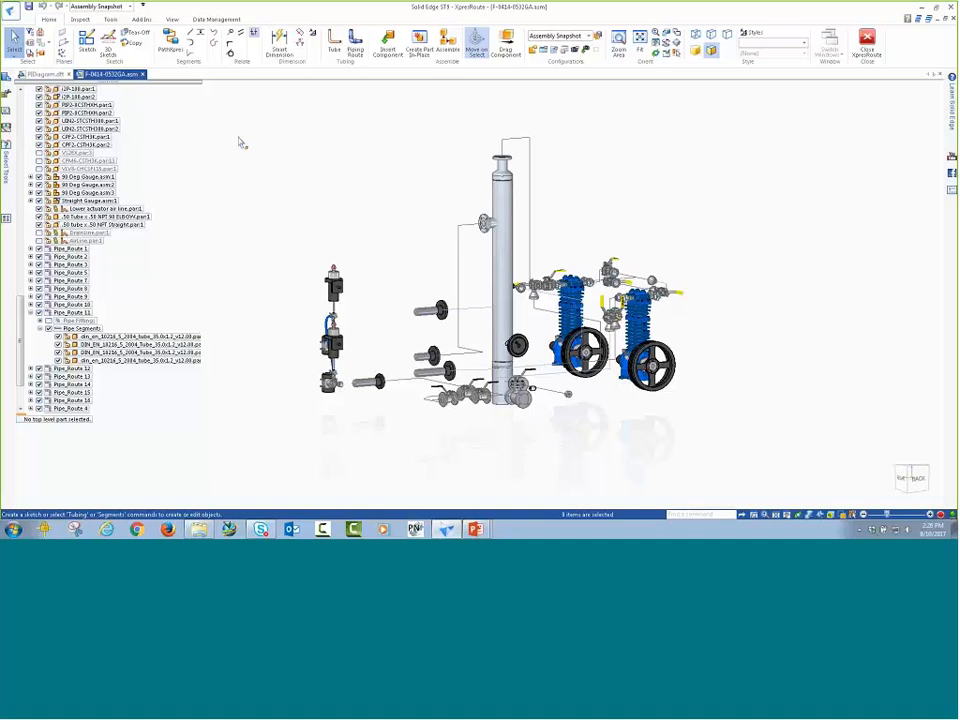
right_click(254, 144)
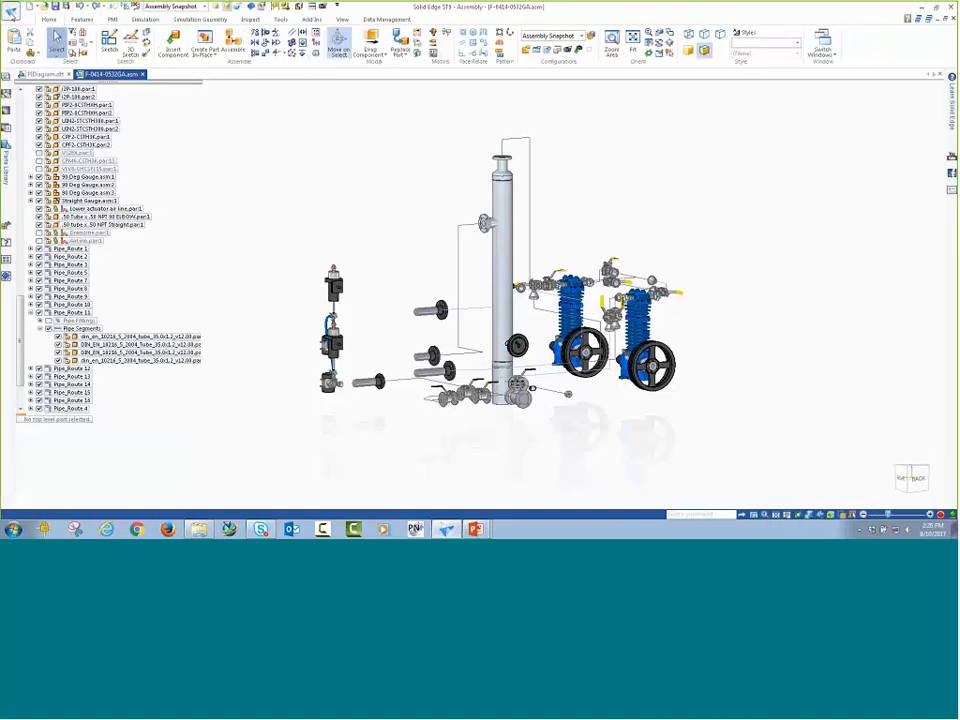
Step: Create a drawing of the active model from the template ISO Draft.dft with the Drawing View Creation Wizard
left_click(10, 11)
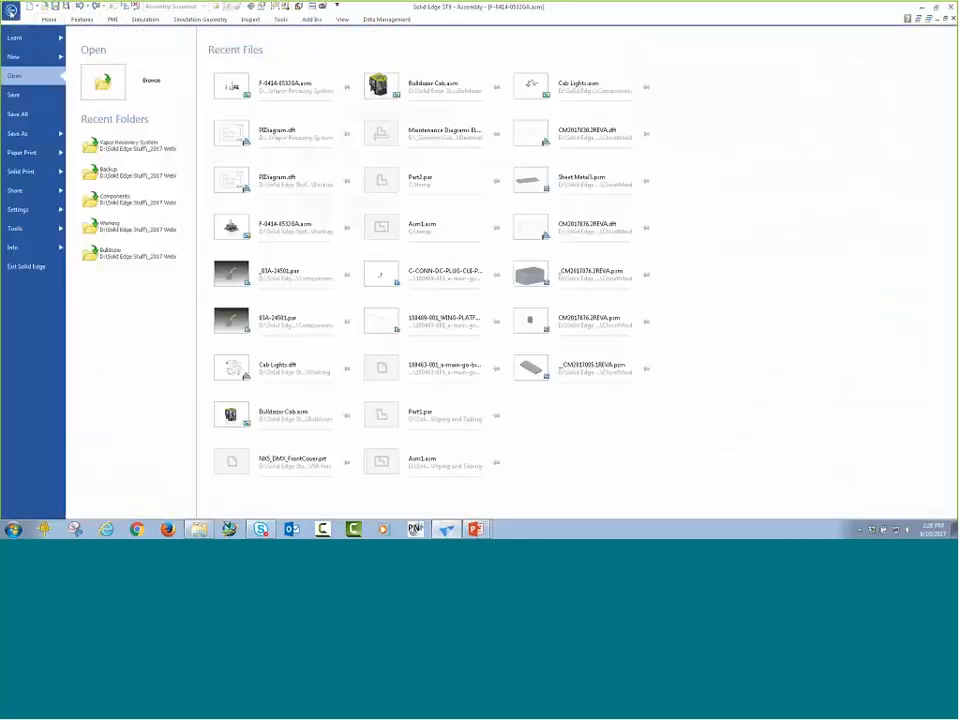
left_click(18, 57)
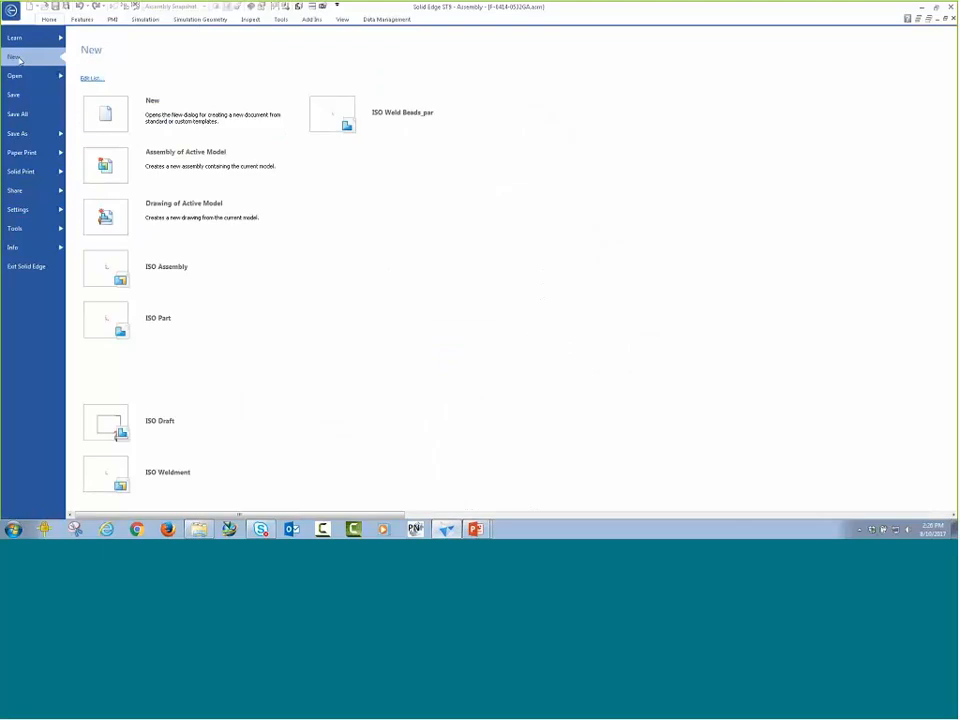
left_click(103, 216)
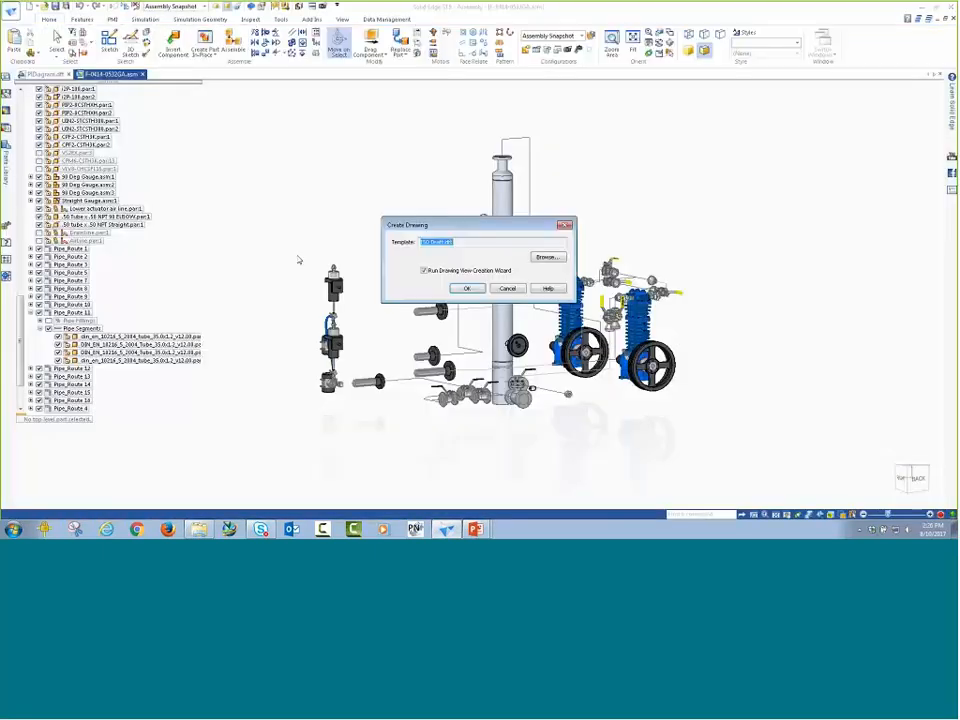
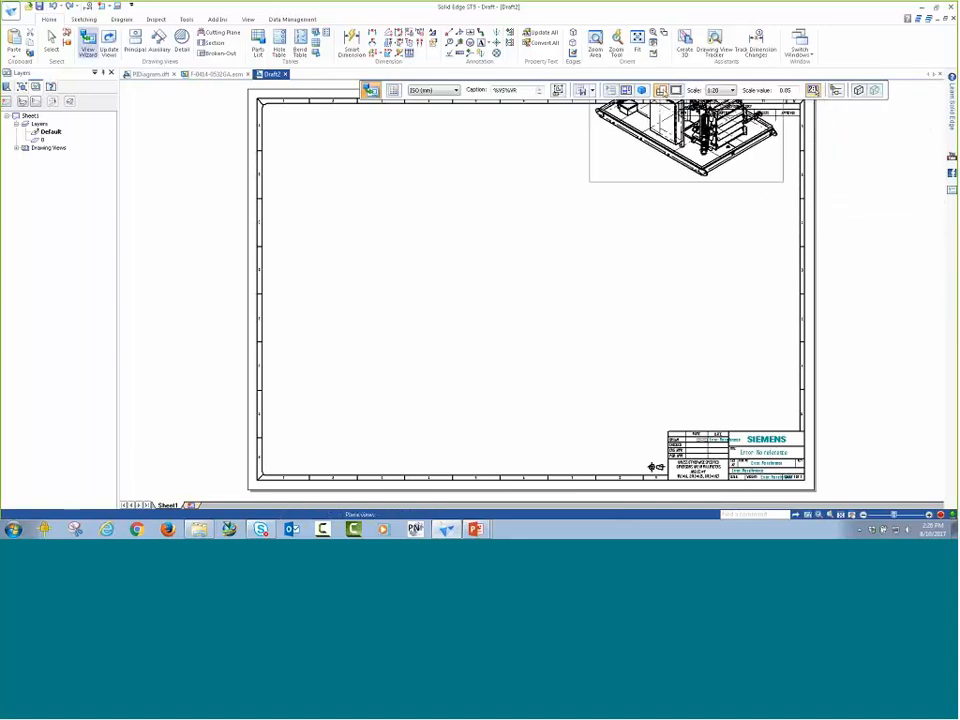
Step: Place a front view of the assembly on the sheet using the display configuration 5-Pipes and Components
left_click(643, 90)
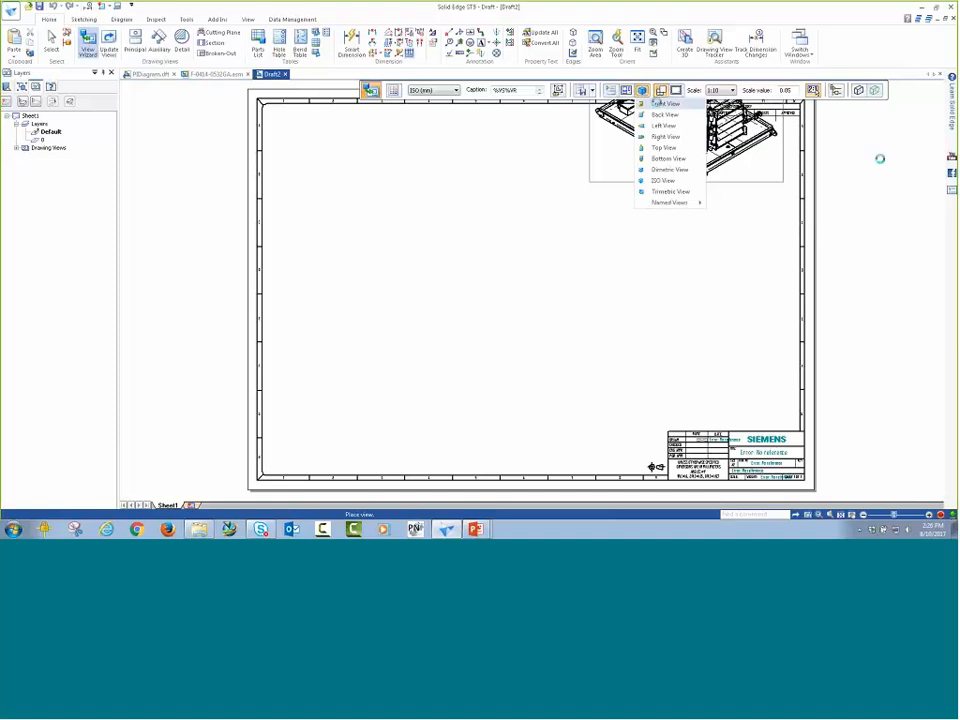
left_click(660, 104)
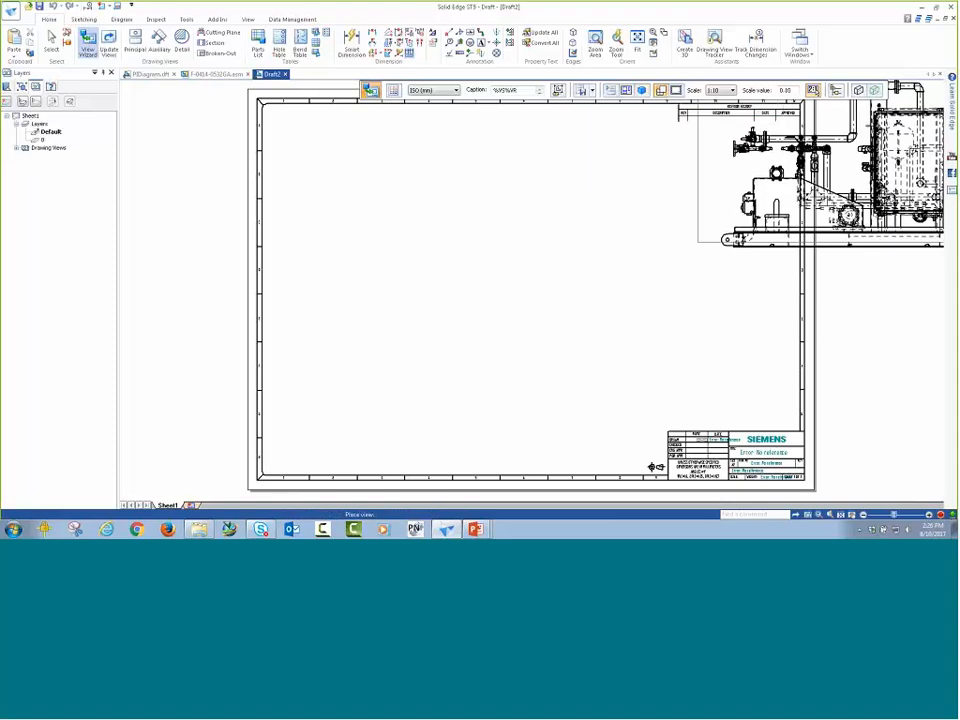
left_click(370, 90)
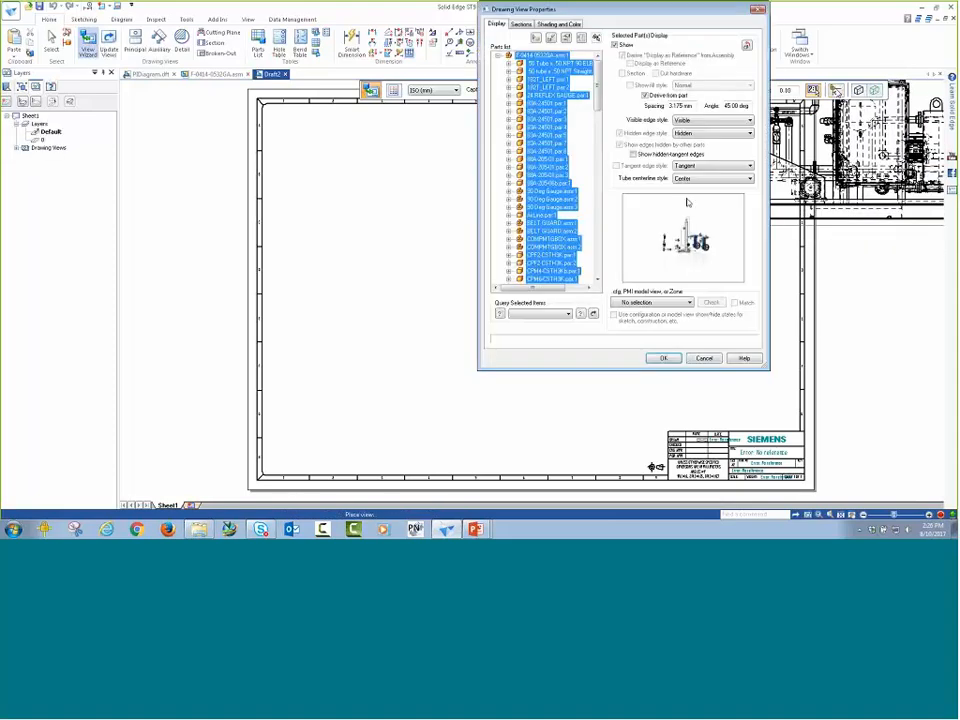
left_click(662, 304)
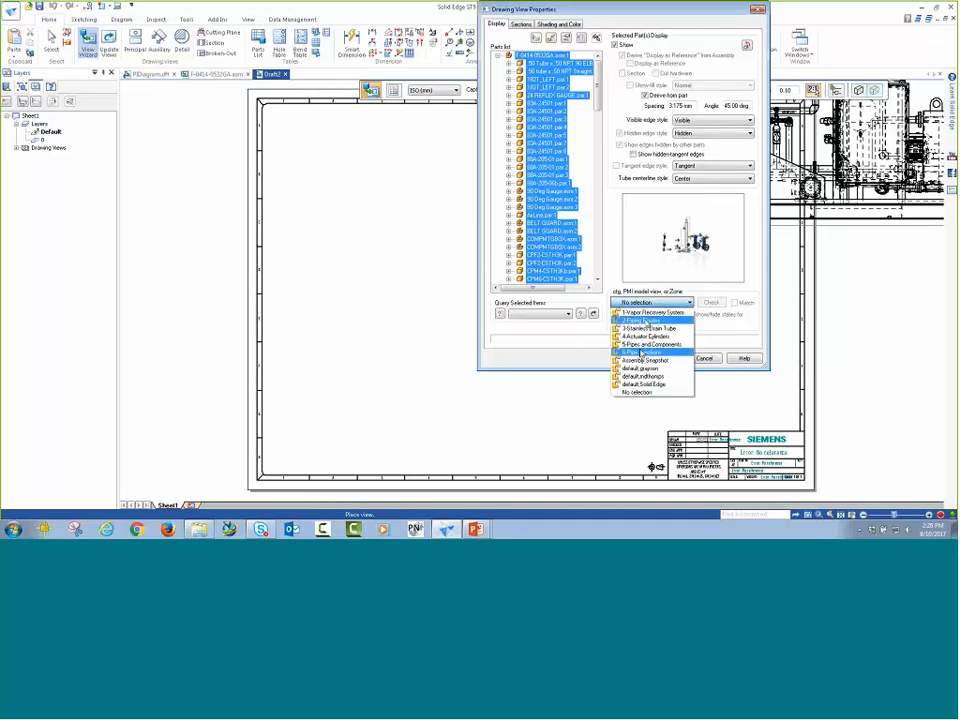
left_click(650, 344)
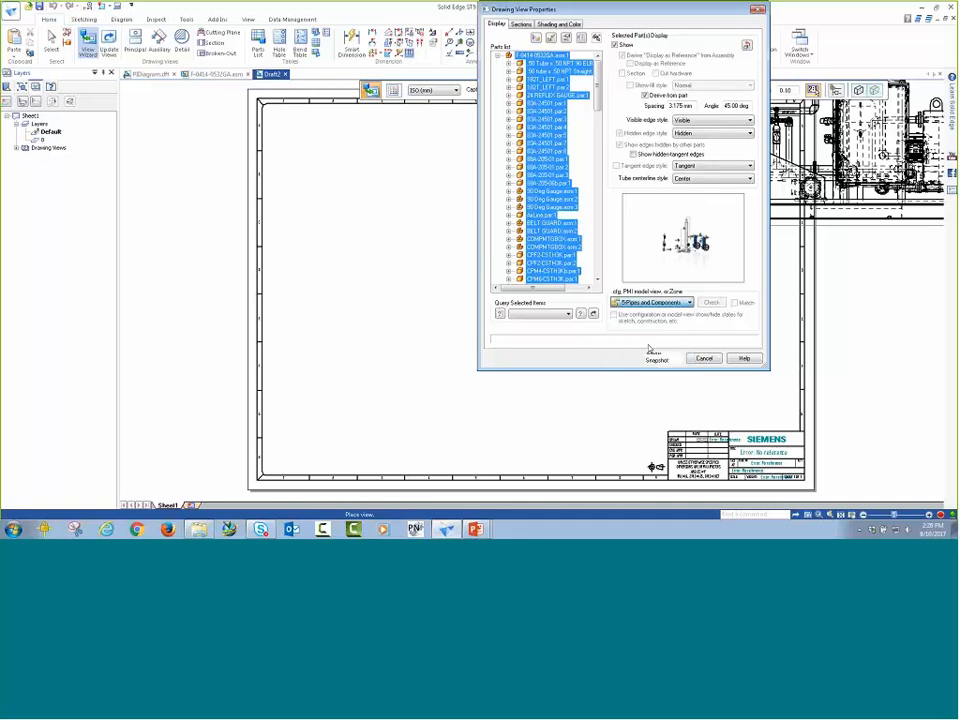
left_click(663, 358)
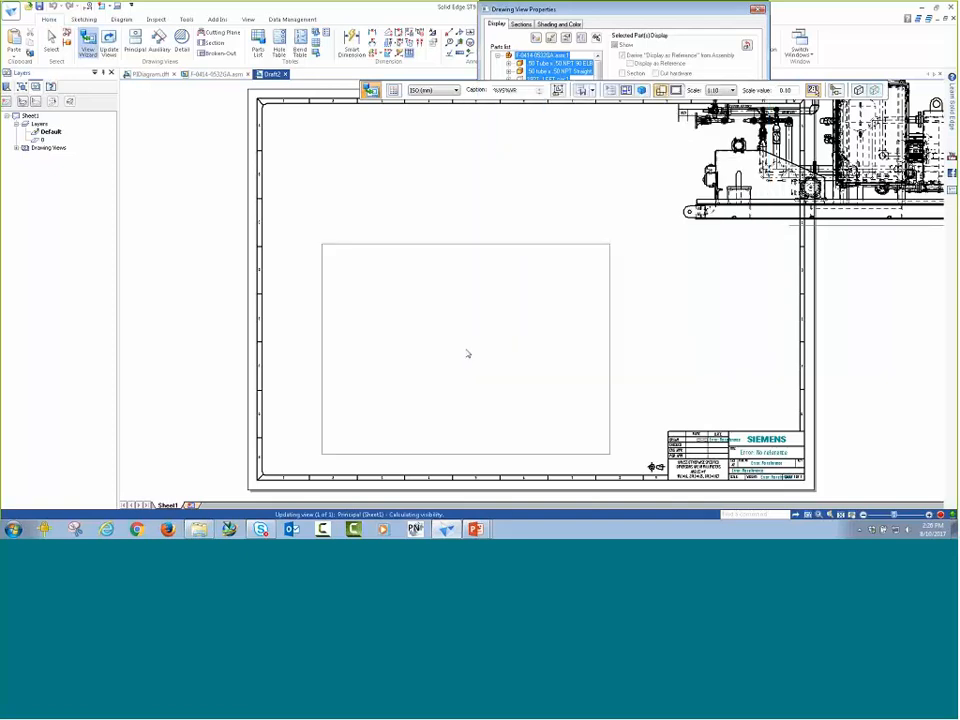
left_click(436, 295)
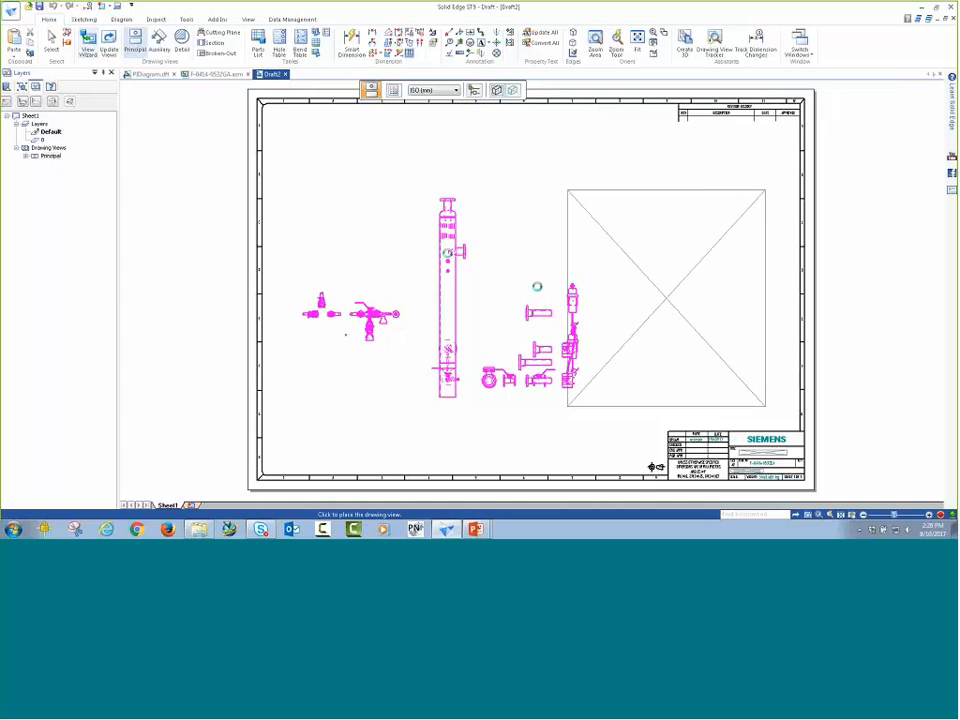
key("Escape")
left_click(475, 243)
key("Escape")
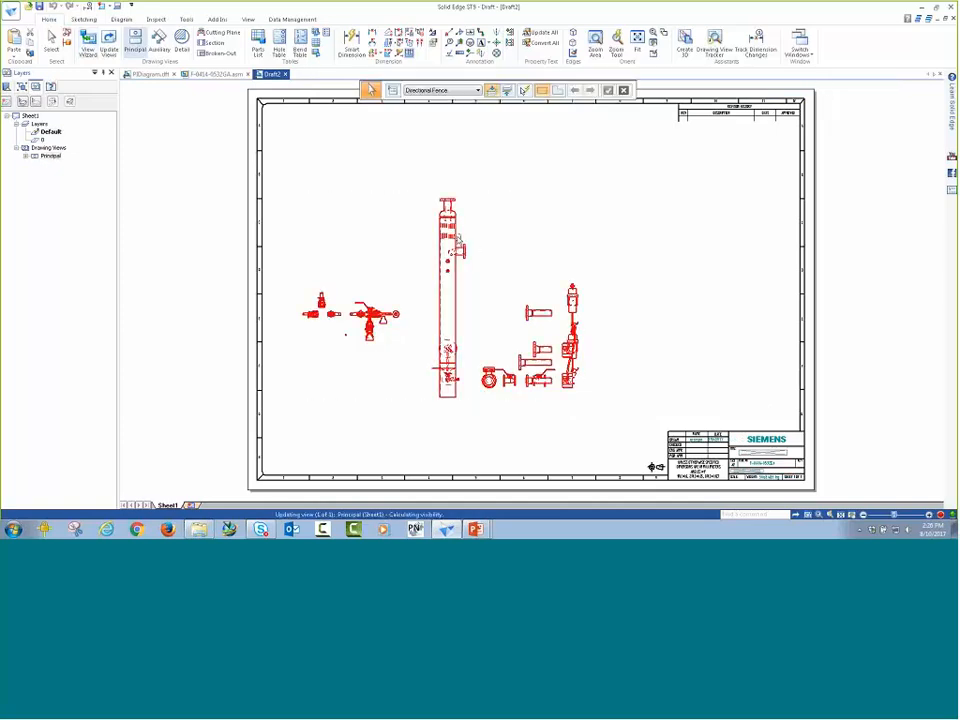
Step: Make the placed view use the configuration's show/hide states for sketch and construction elements, and update the view
left_click(456, 244)
right_click(456, 240)
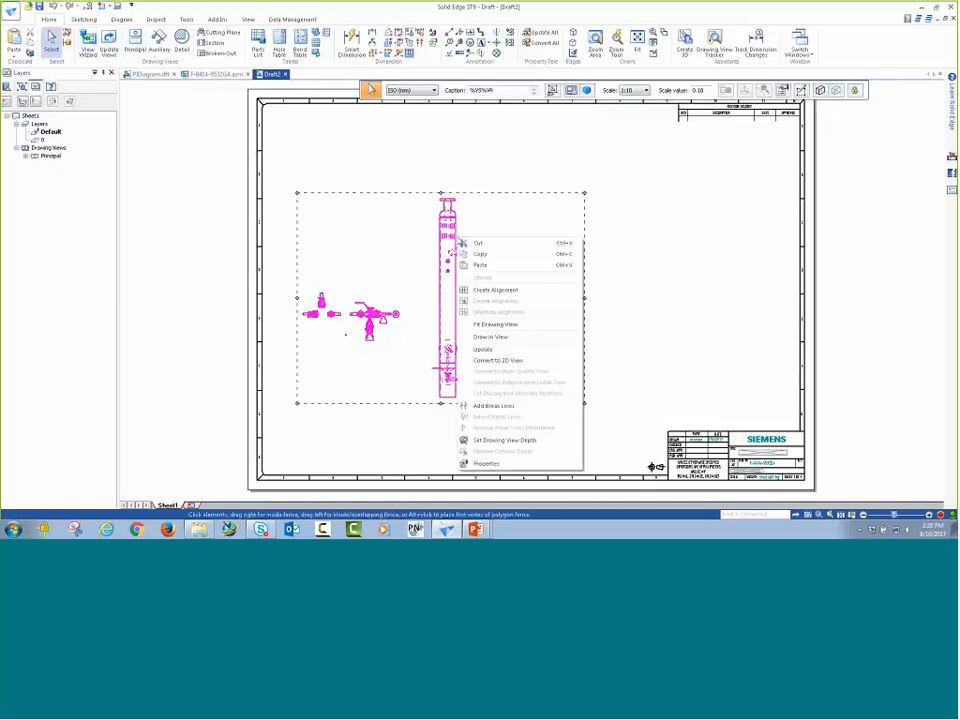
left_click(488, 465)
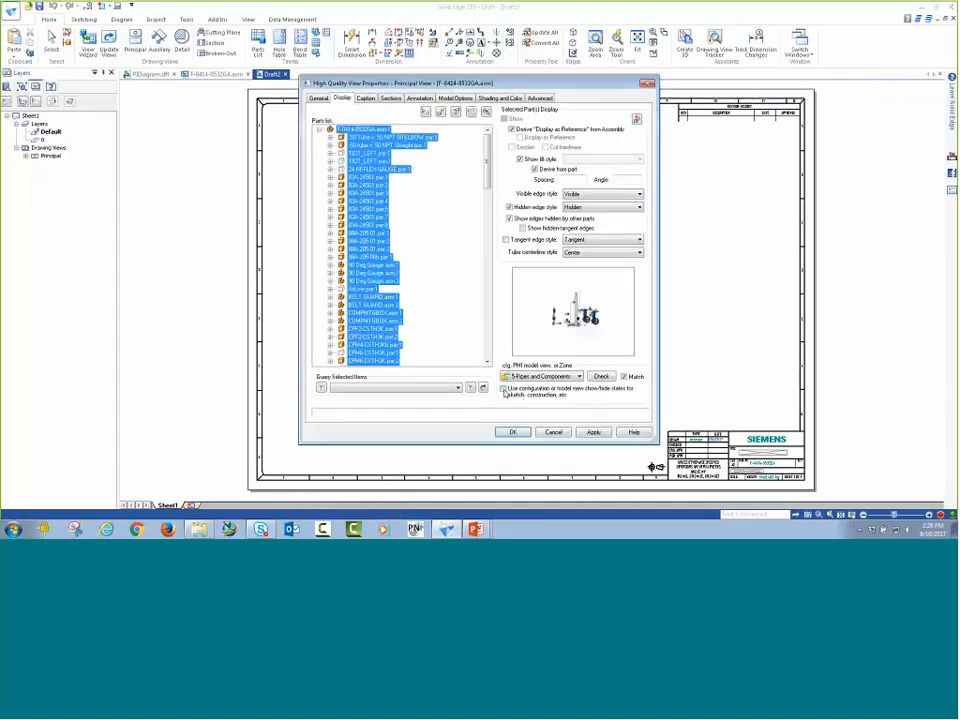
left_click(503, 388)
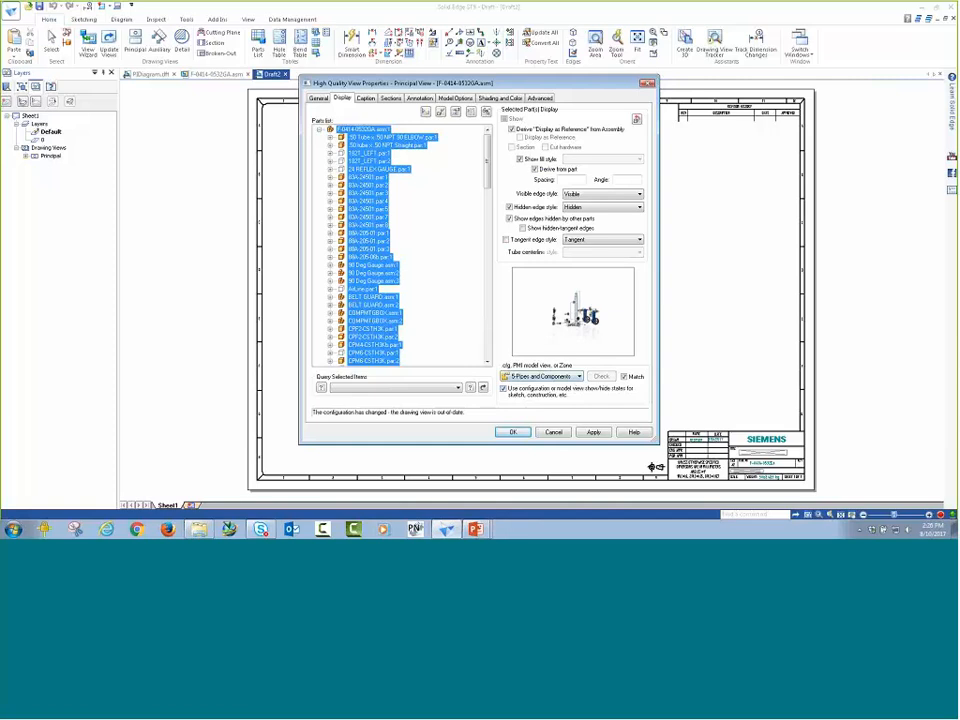
left_click(594, 434)
left_click(516, 433)
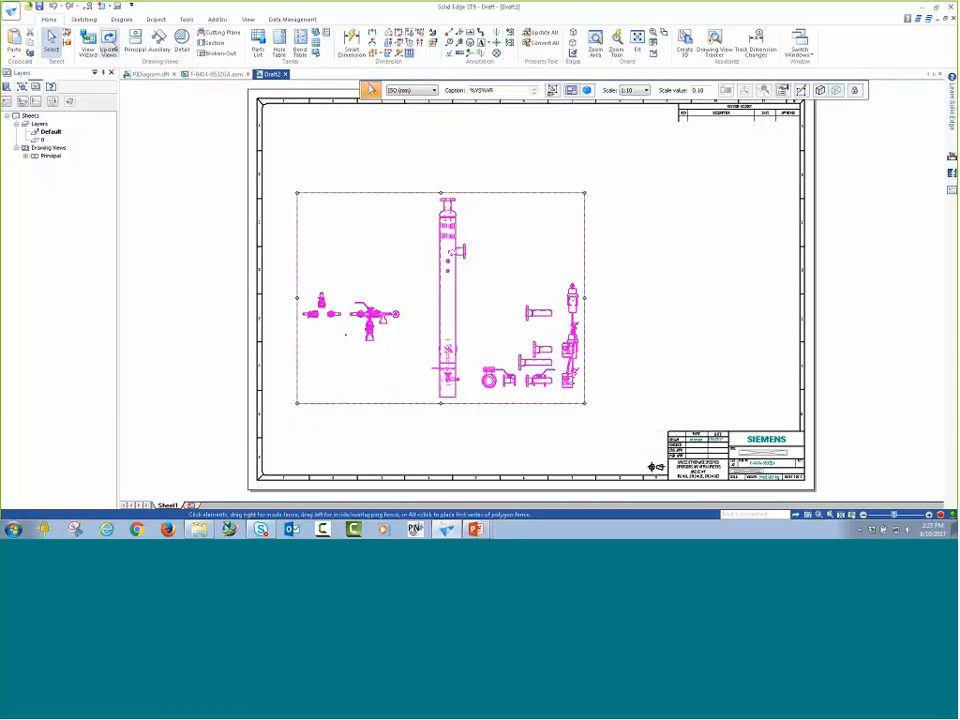
left_click(109, 43)
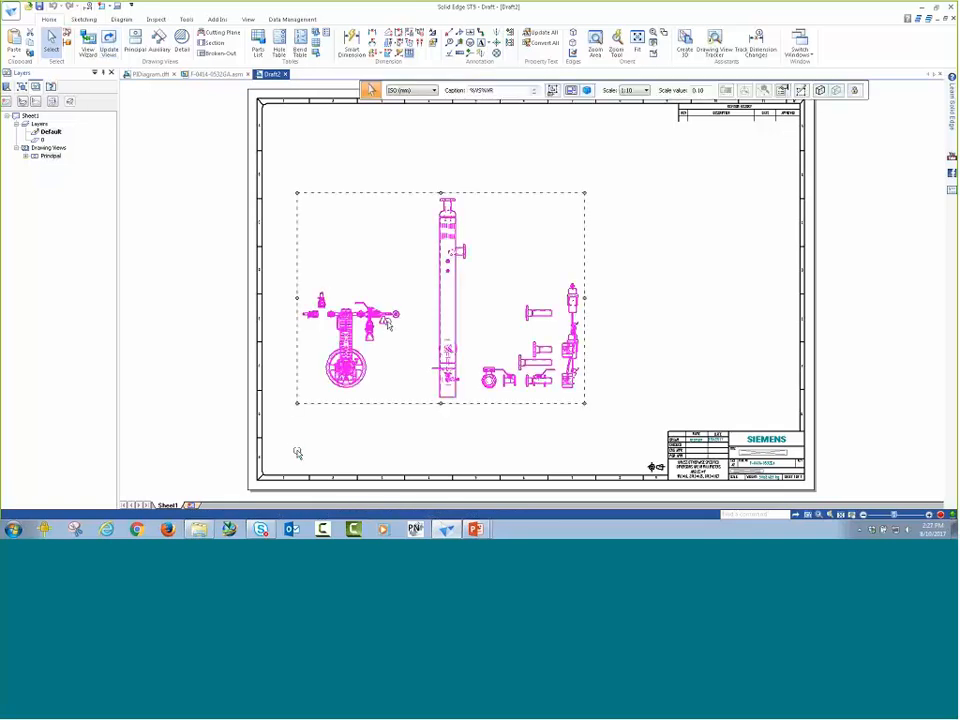
right_click(460, 244)
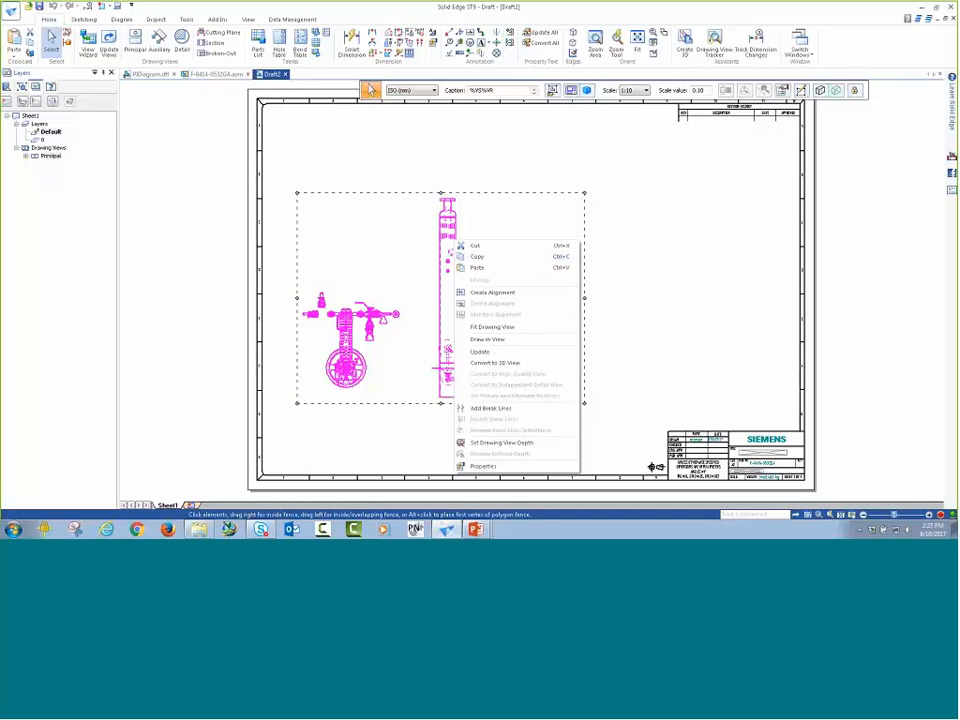
left_click(486, 350)
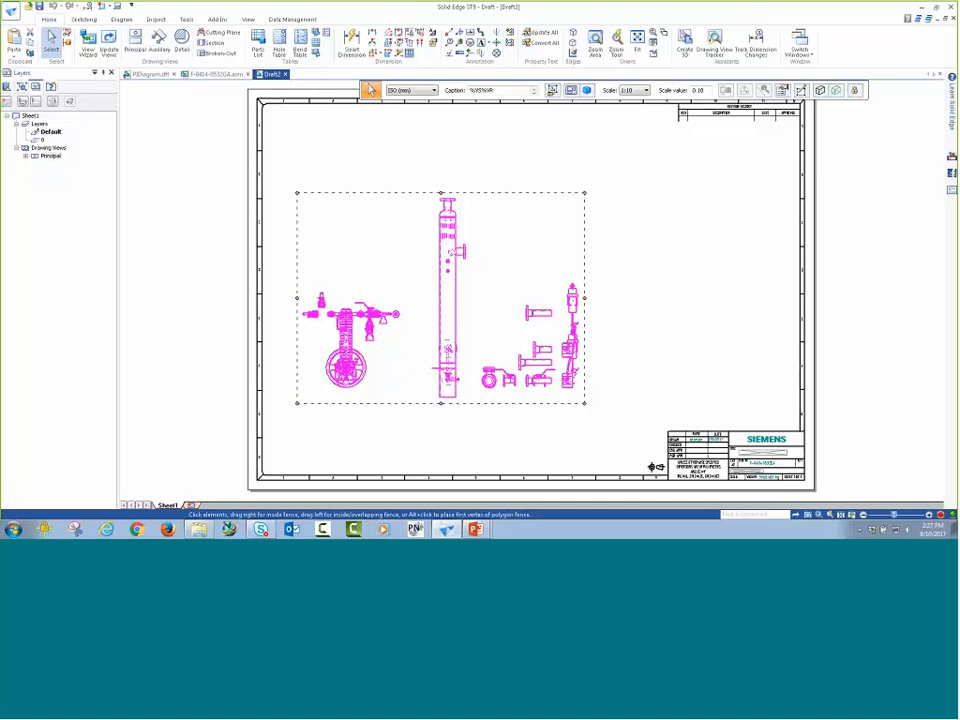
Step: Switch the view's display configuration to Assembly Snapshot and update the drawing view
right_click(600, 314)
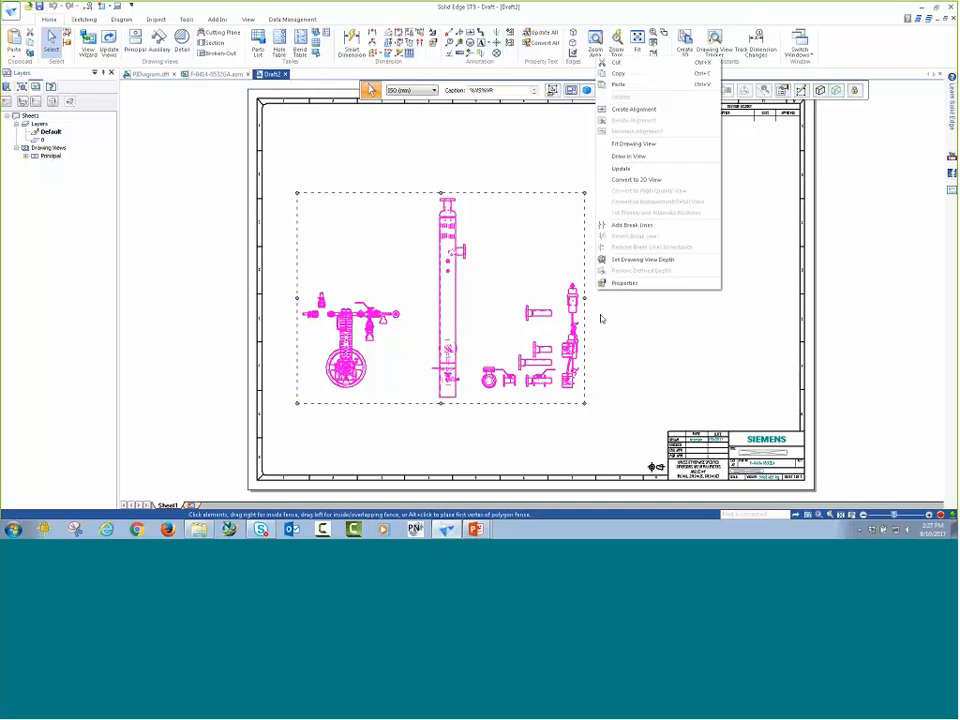
left_click(623, 283)
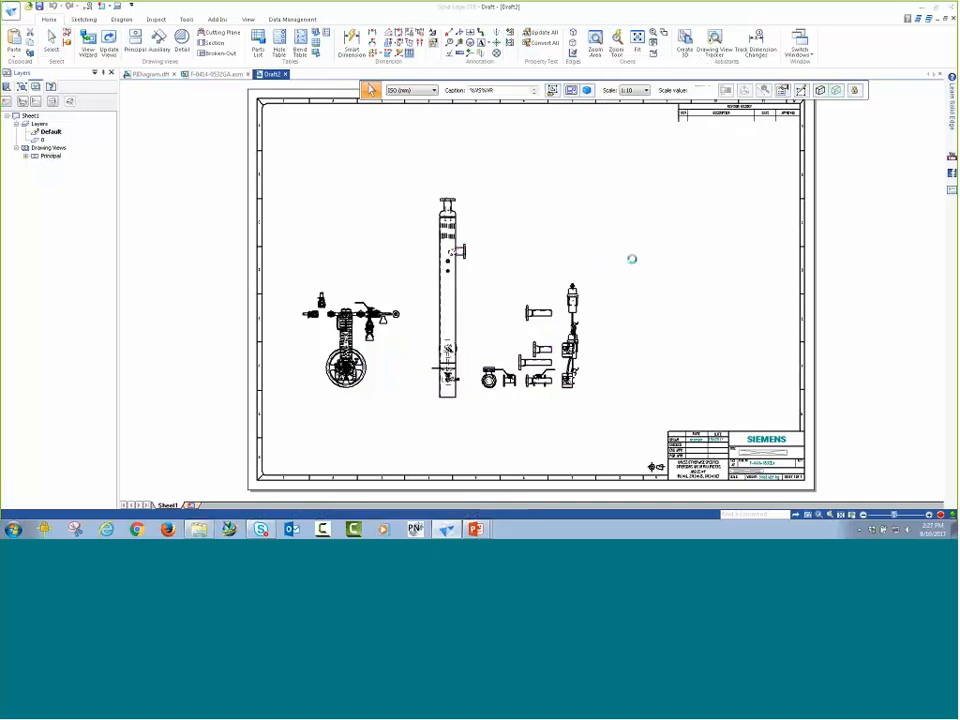
left_click(566, 376)
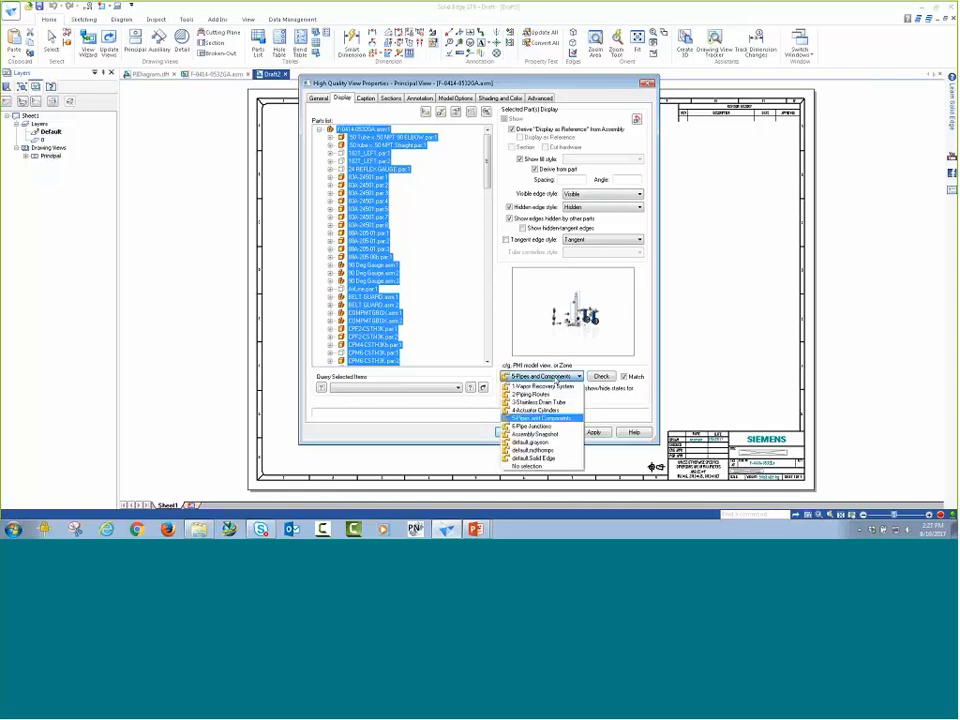
left_click(538, 435)
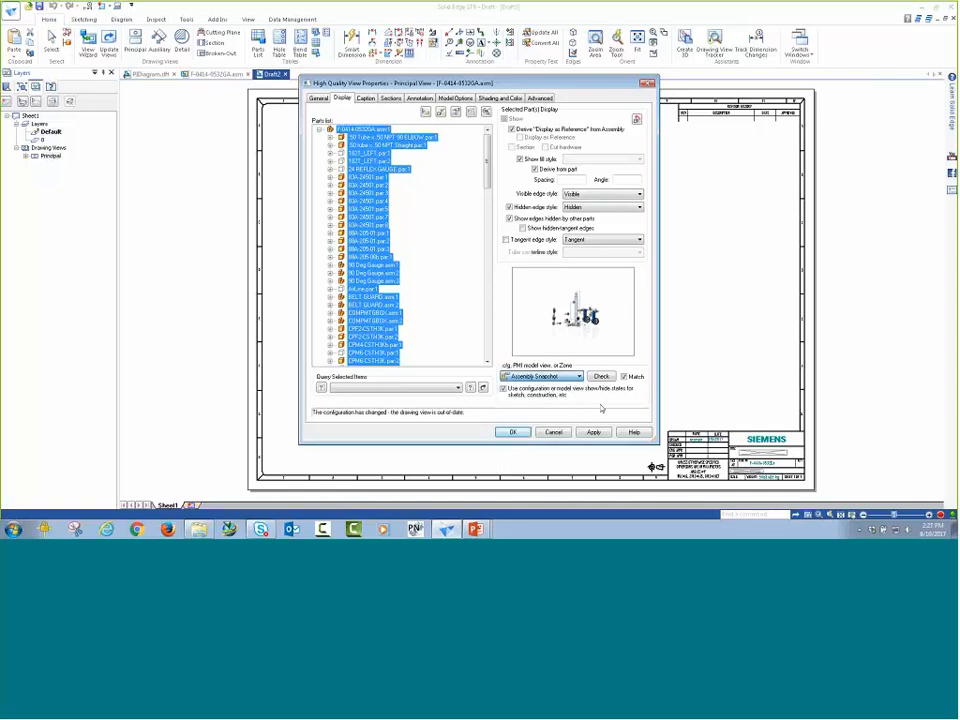
left_click(512, 433)
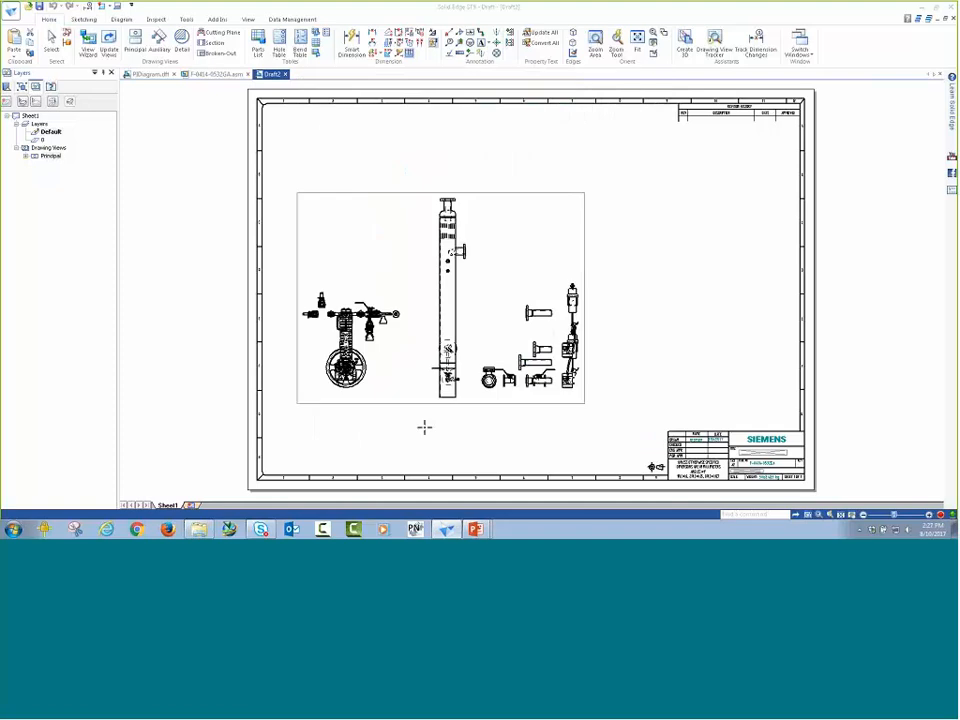
left_click(109, 45)
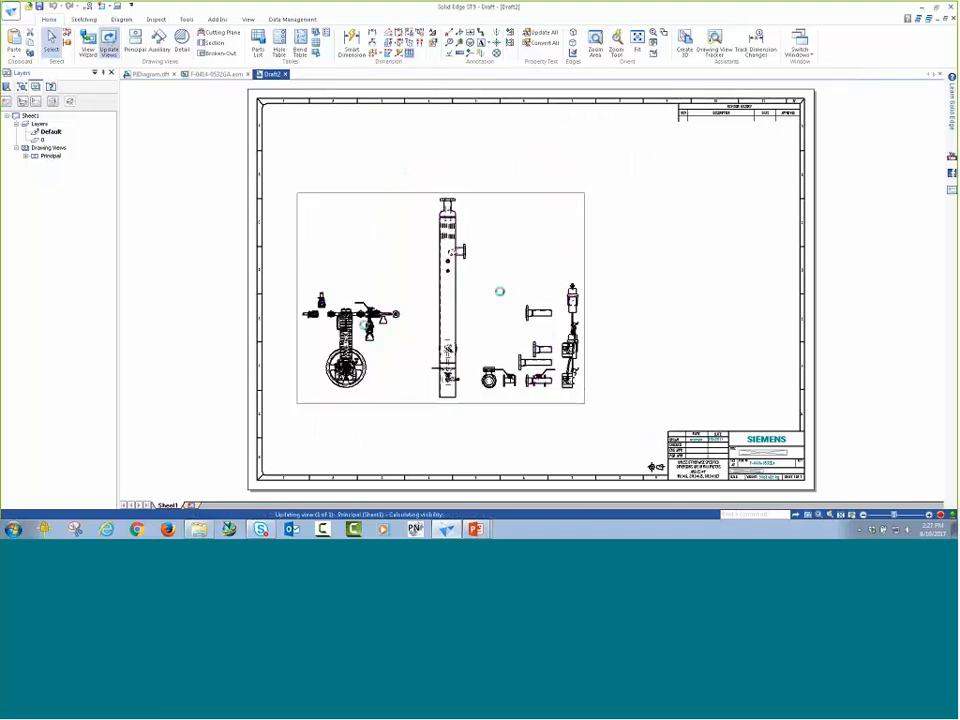
left_click(704, 266)
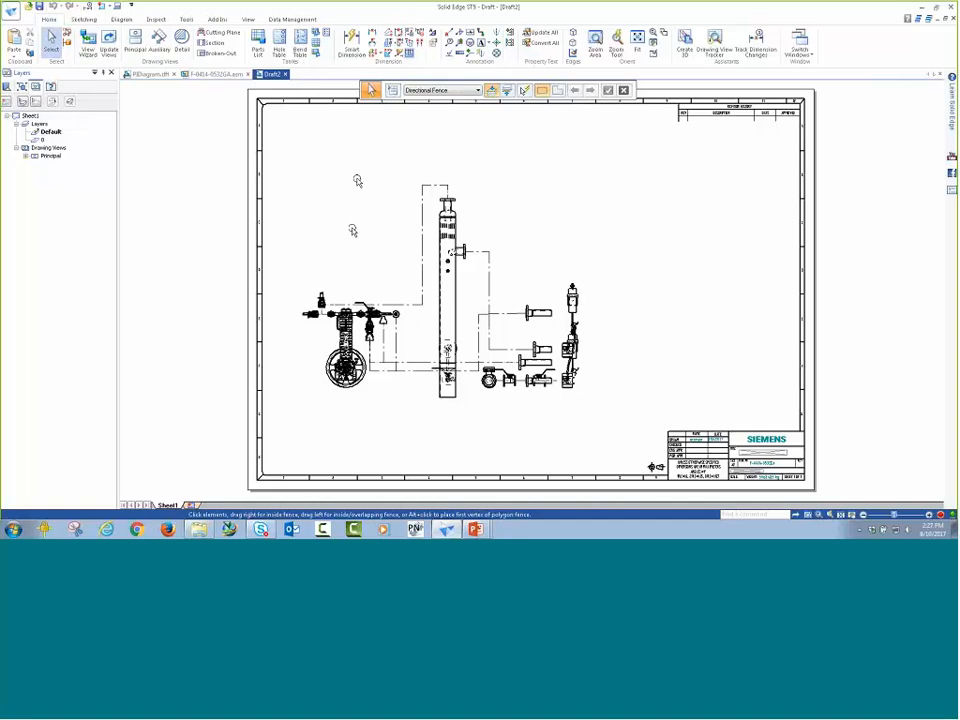
Step: Dimension the lengths of the horizontal pipe center lines at the vertical vessel's top and at its side flange with Smart Dimension
left_click(356, 176)
left_click(352, 44)
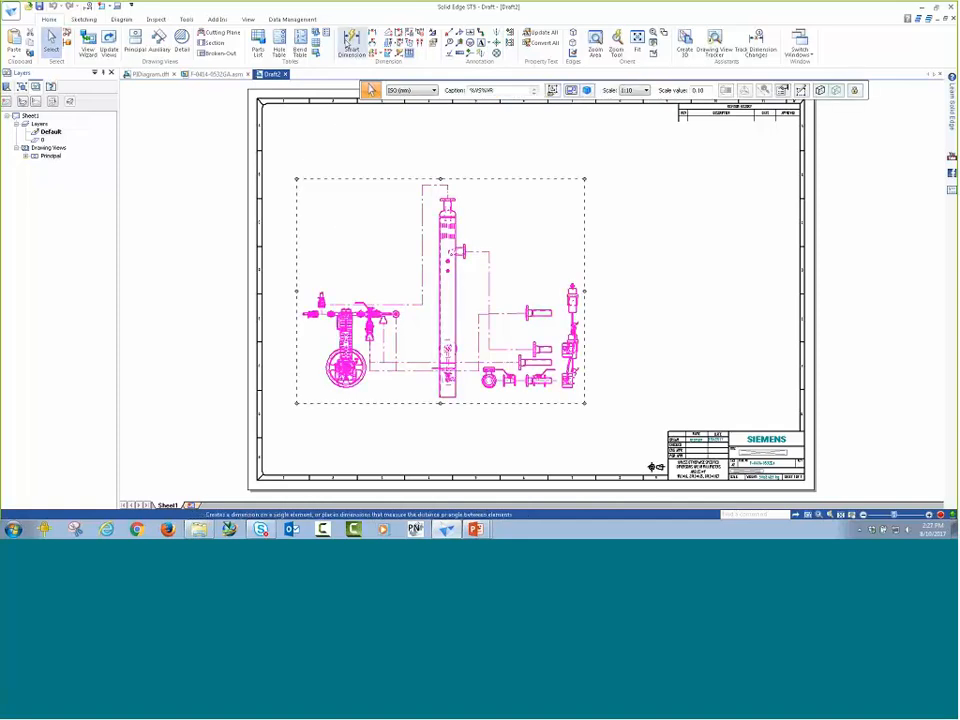
left_click(435, 185)
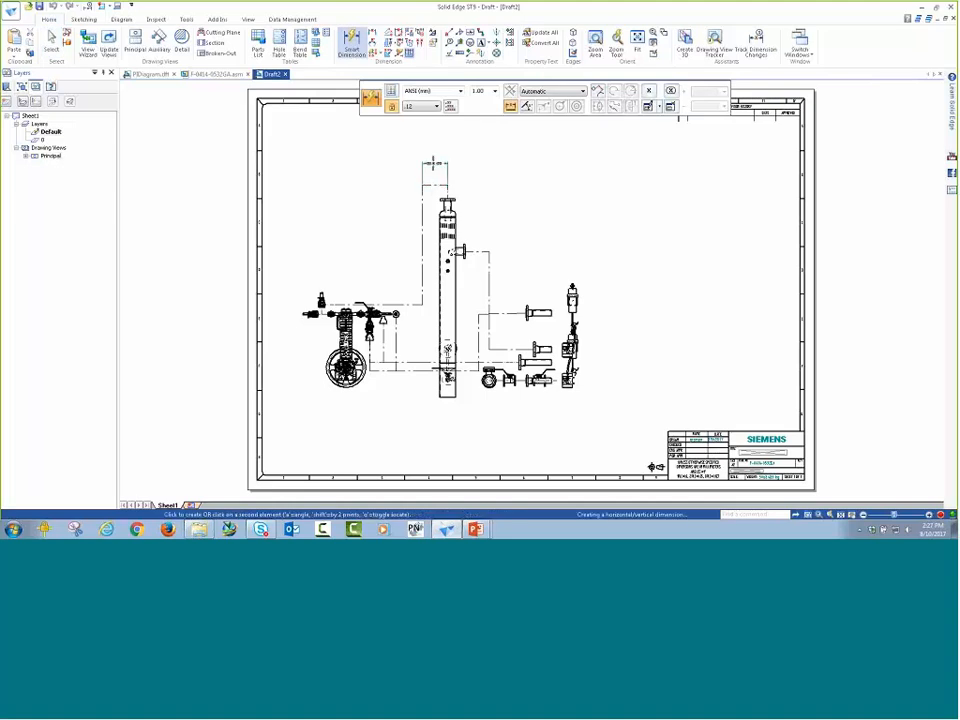
left_click(435, 164)
left_click(478, 251)
left_click(478, 234)
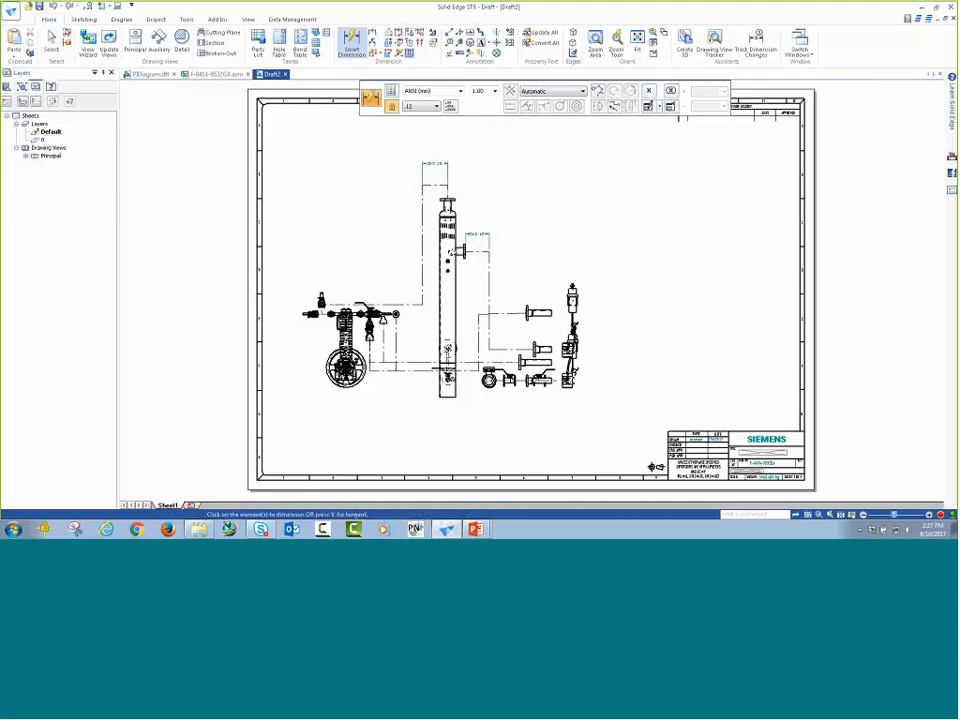
Step: Add stacked horizontal distance dimensions from the upper left valve's center line to the compressor center and the next two vertical pipe center lines
left_click(372, 32)
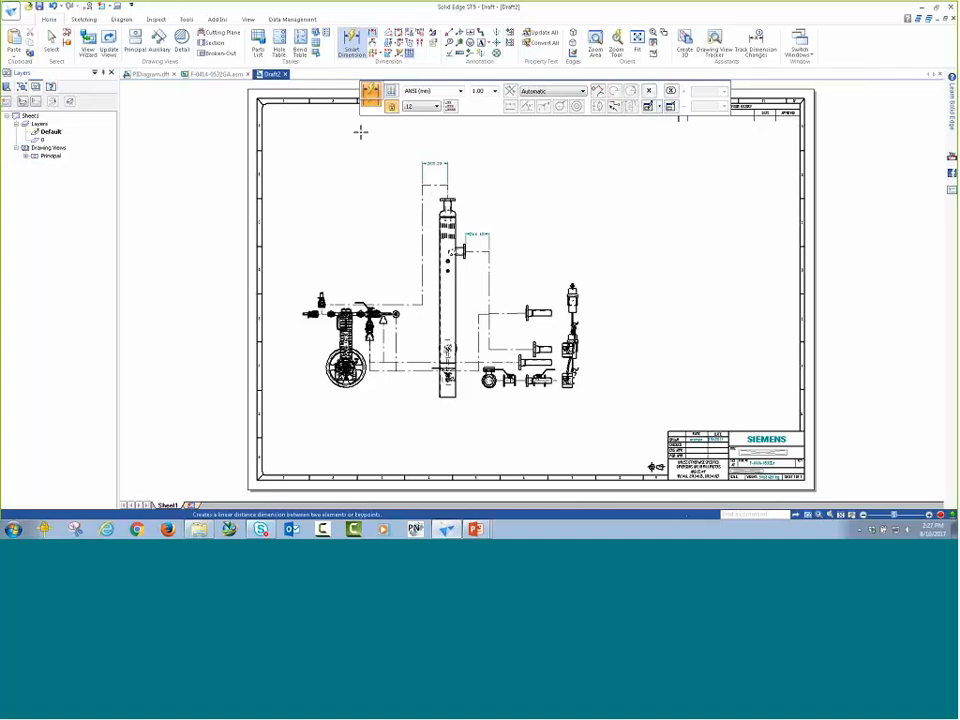
scroll(313, 377, "up", 1)
scroll(313, 377, "up", 4)
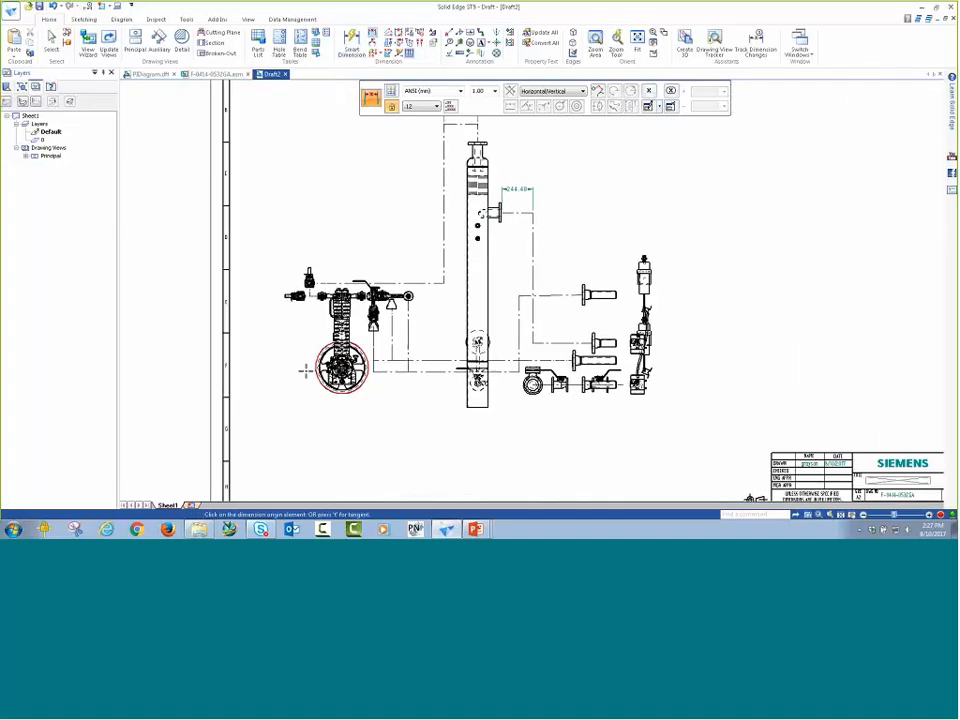
left_click(340, 283)
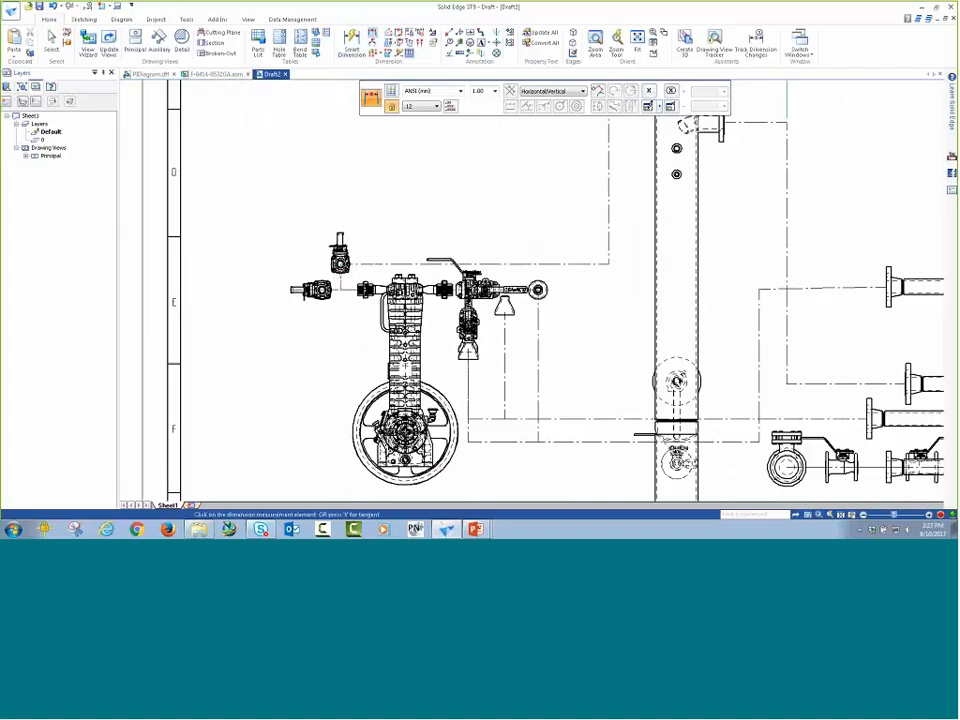
left_click(374, 474)
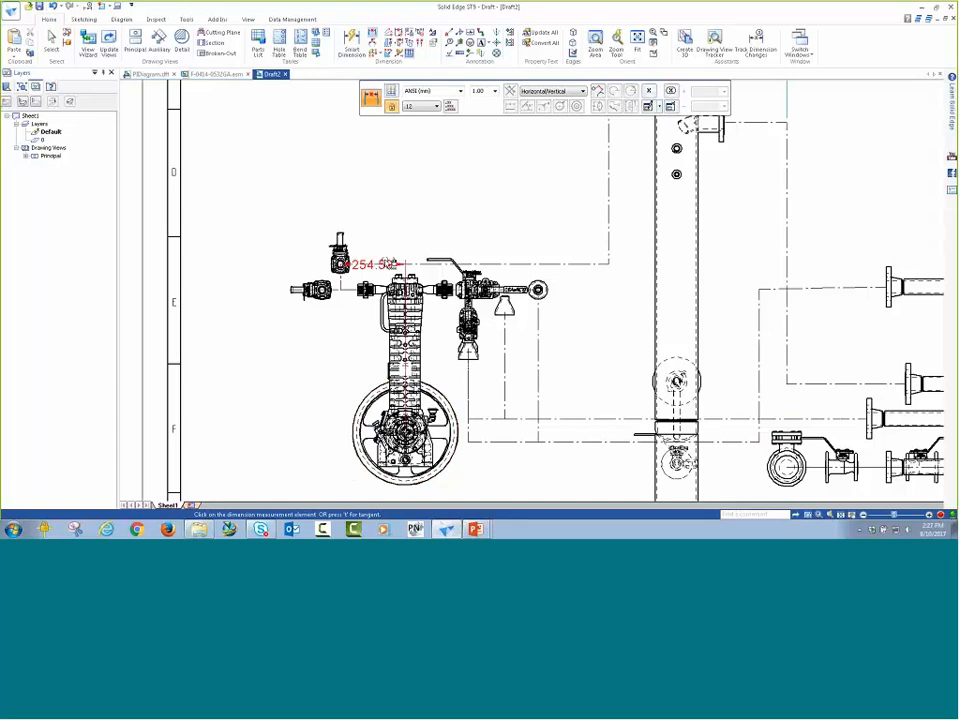
left_click(469, 394)
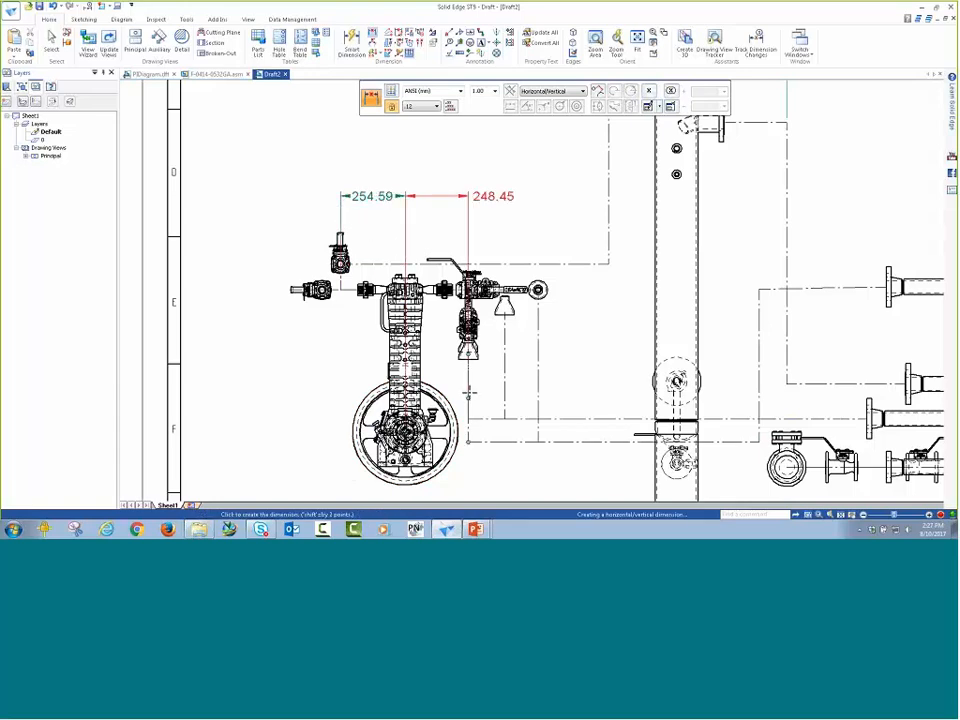
left_click(424, 166)
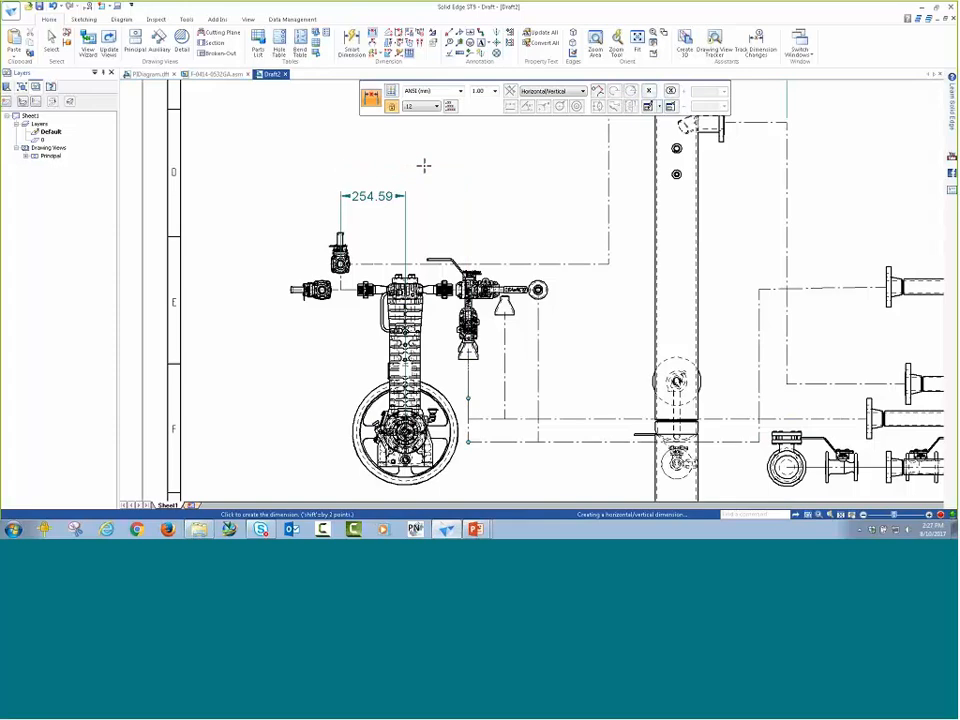
left_click(498, 337)
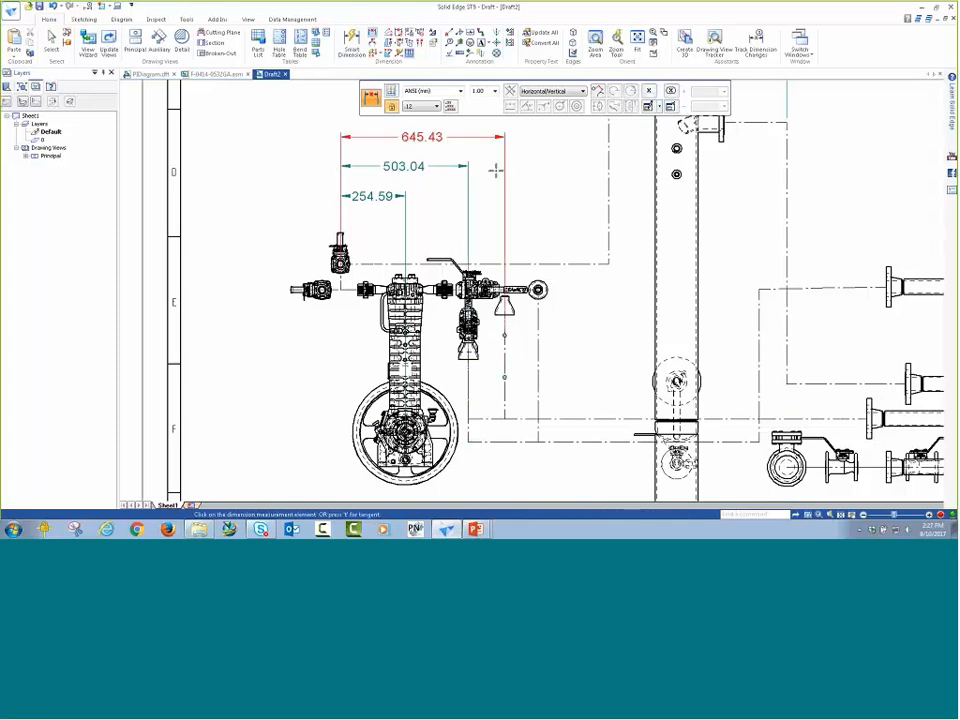
scroll(390, 249, "down", 3)
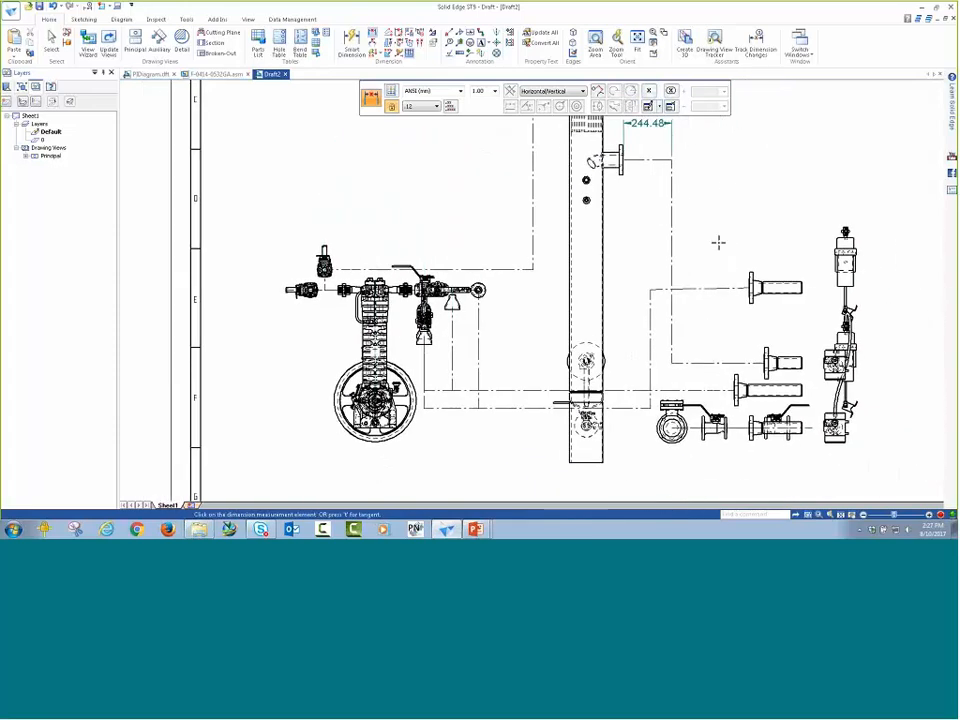
scroll(725, 228, "down", 4)
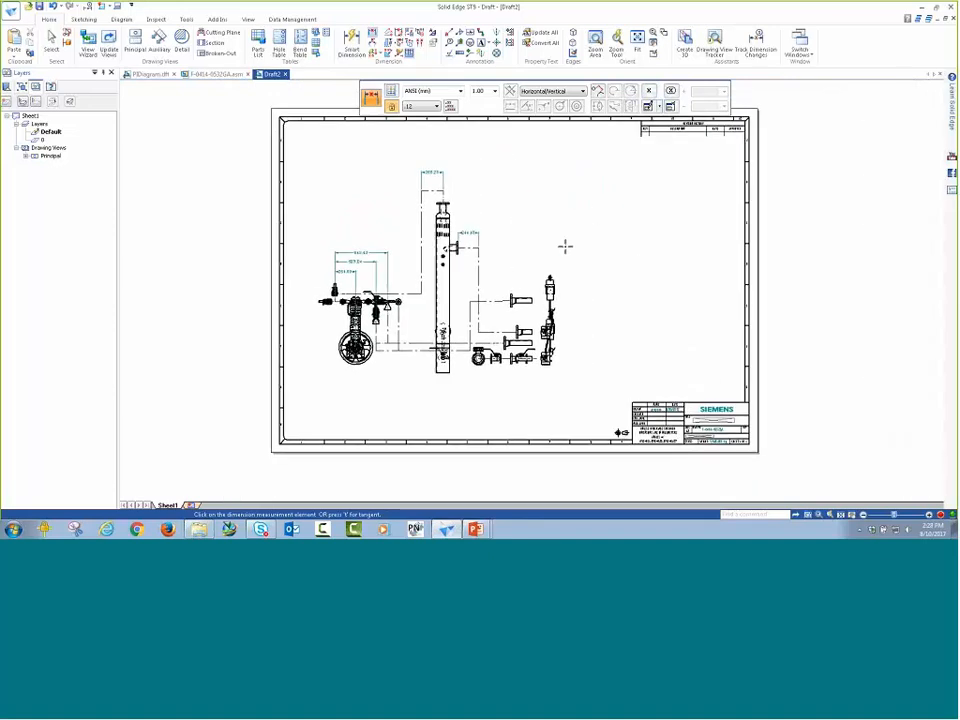
scroll(613, 236, "up", 1)
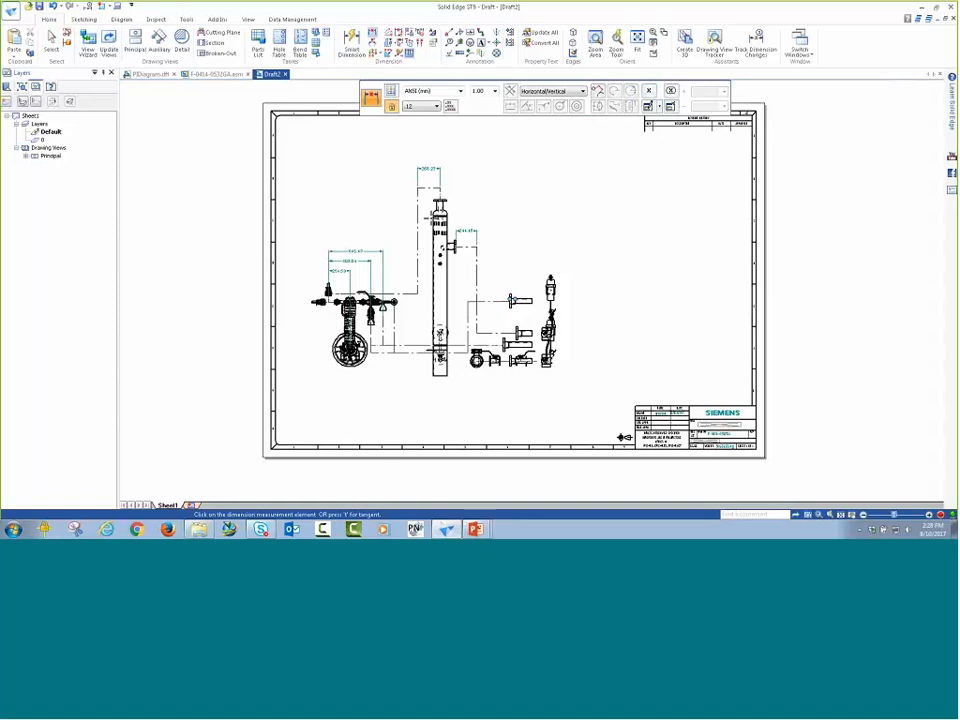
Step: Add a second drawing sheet and start a new drawing view of the assembly using the 6-Pipe Junctions configuration
left_click(197, 505)
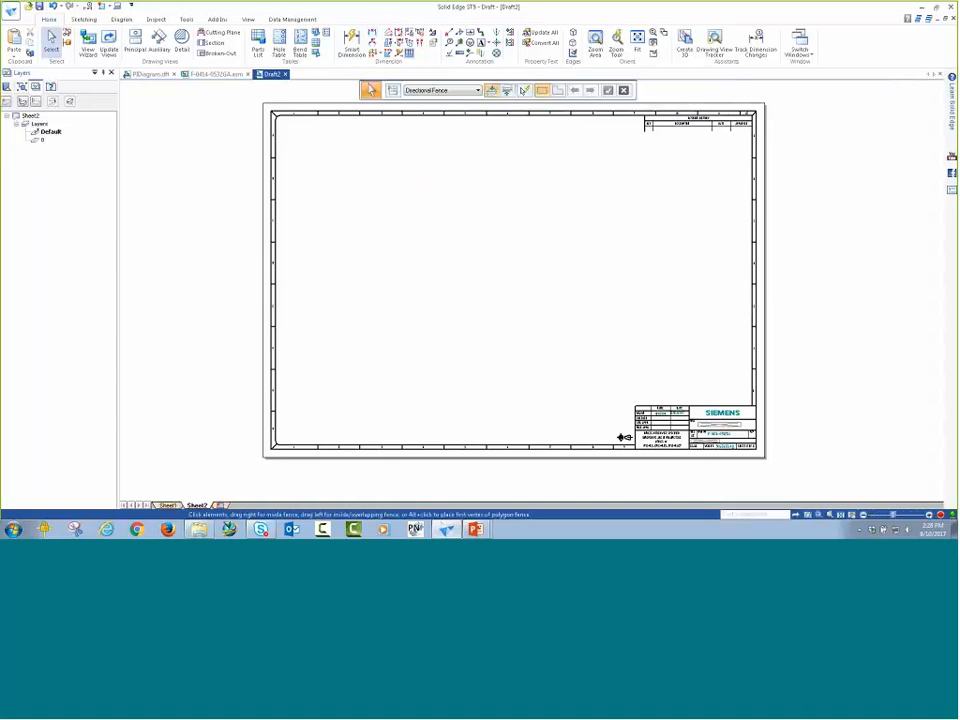
left_click(88, 44)
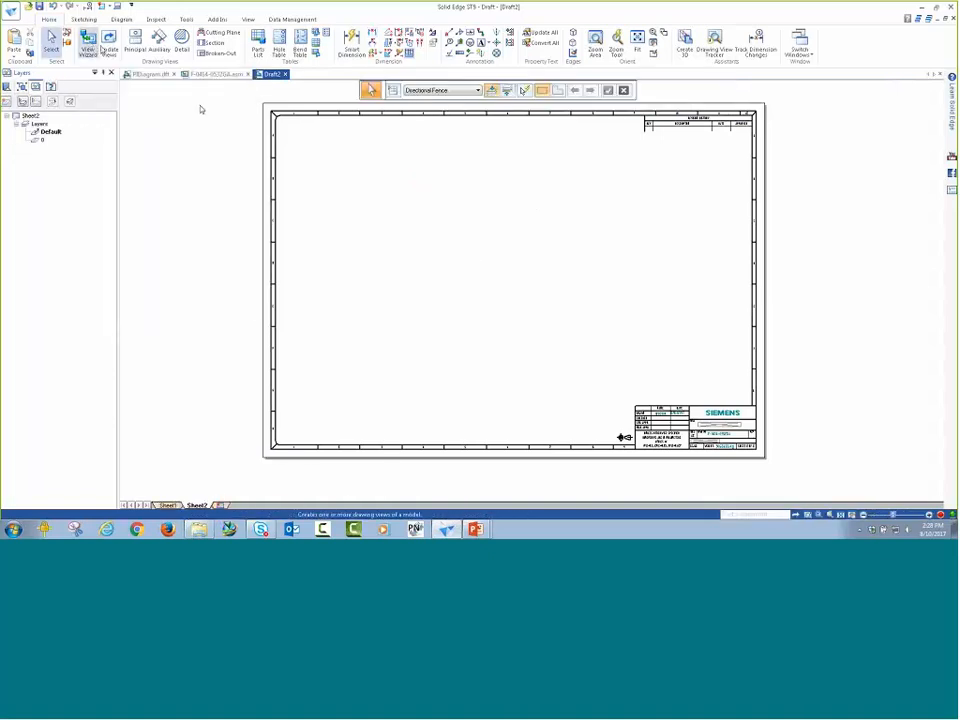
left_click(401, 359)
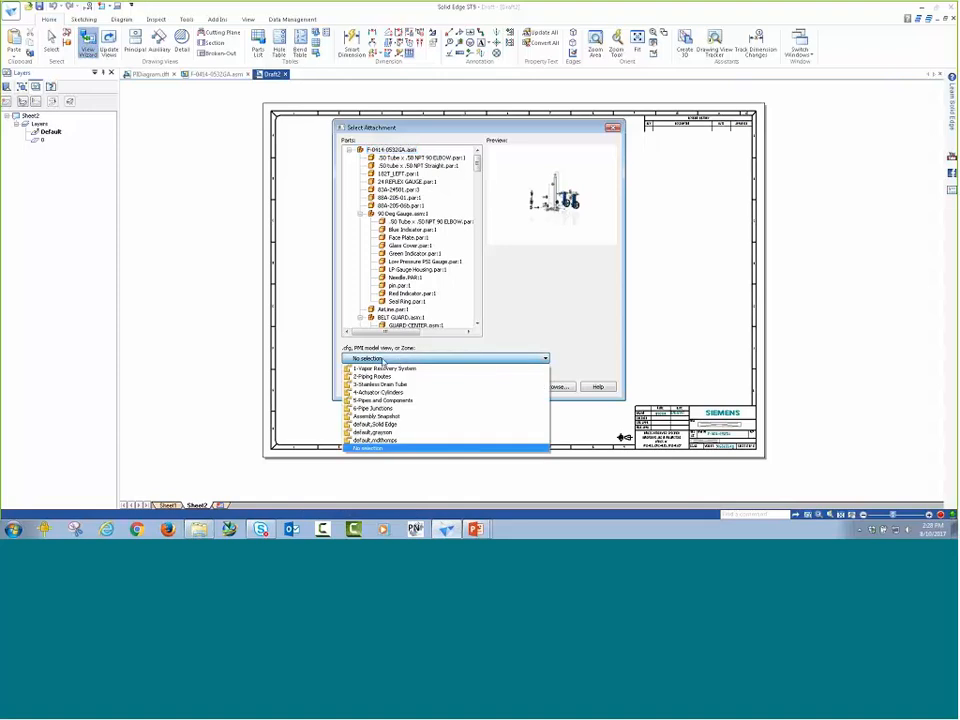
left_click(375, 408)
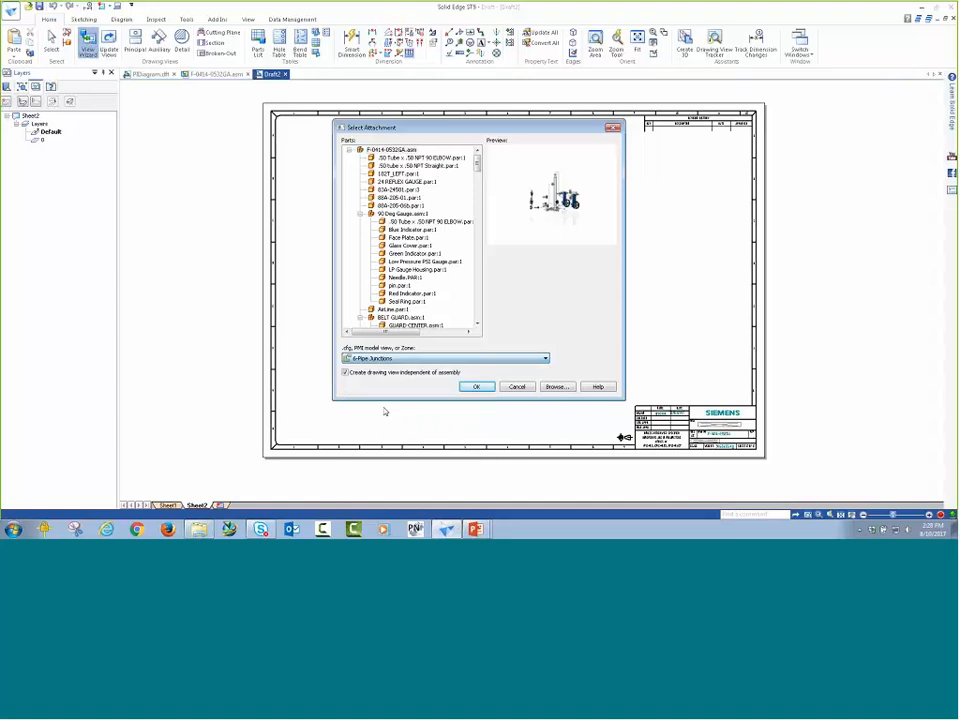
left_click(467, 389)
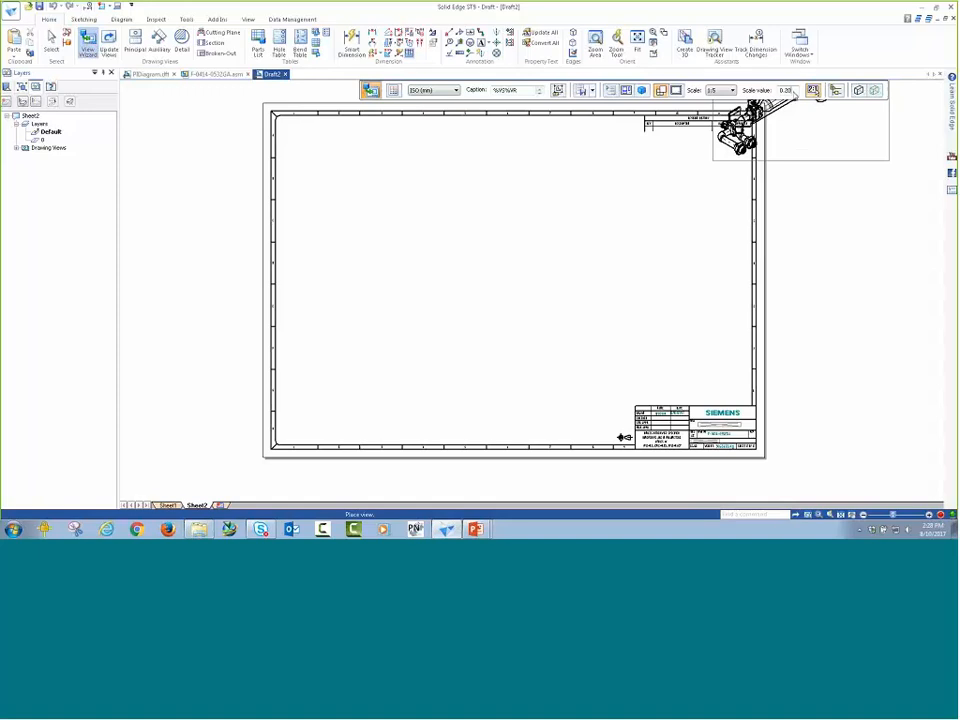
Step: Set the new pictorial view to a scale of 0.30 with Shaded display and place it on the sheet's right half
key("Return")
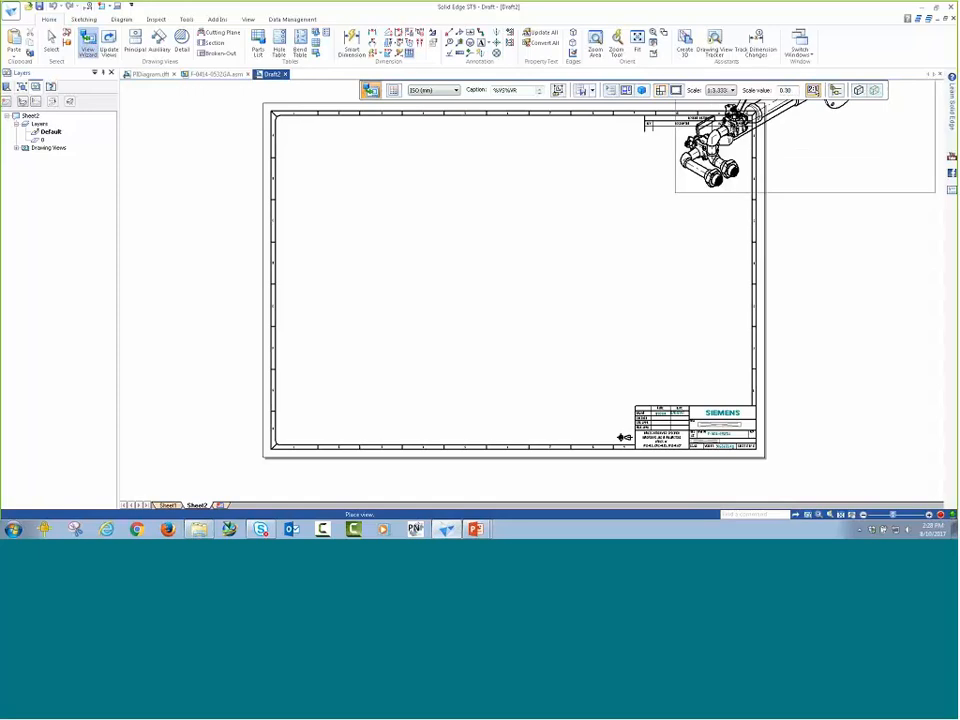
left_click(837, 91)
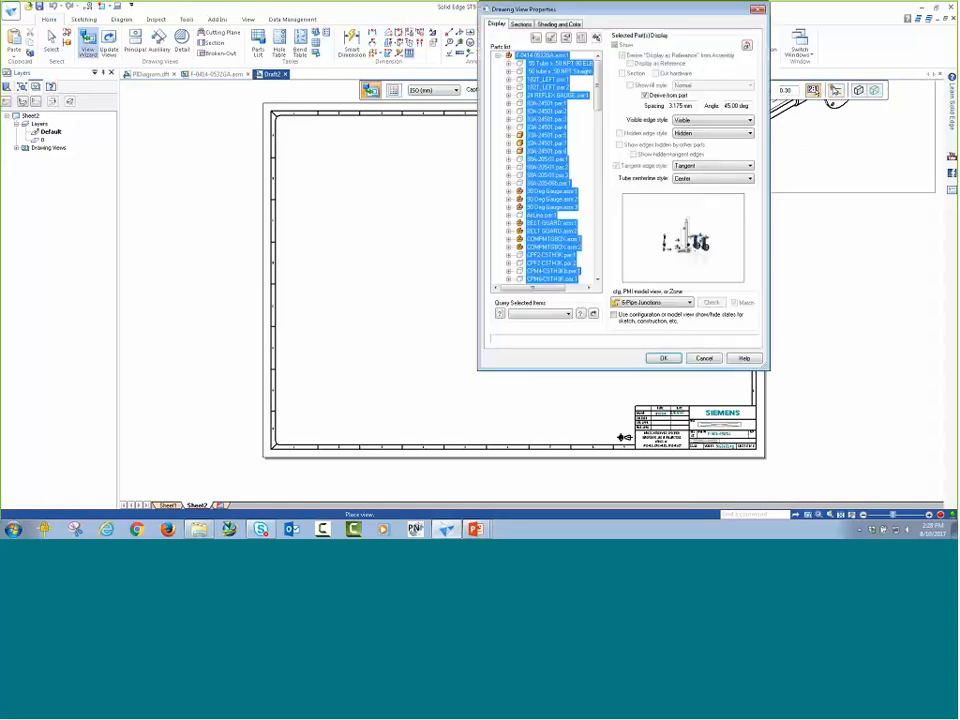
left_click(663, 359)
left_click(858, 90)
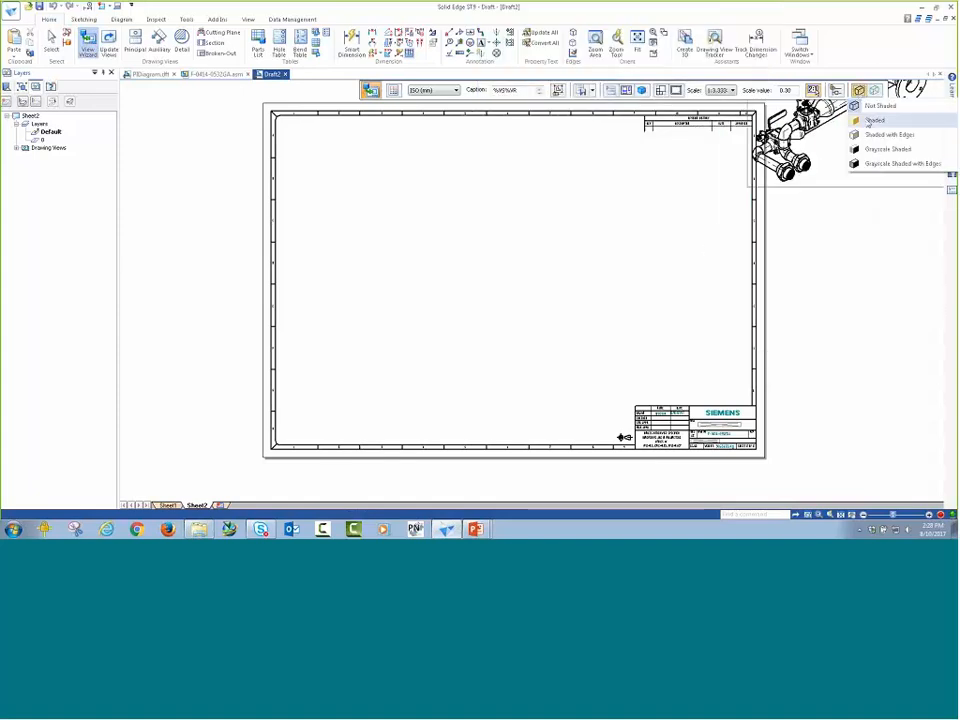
left_click(850, 127)
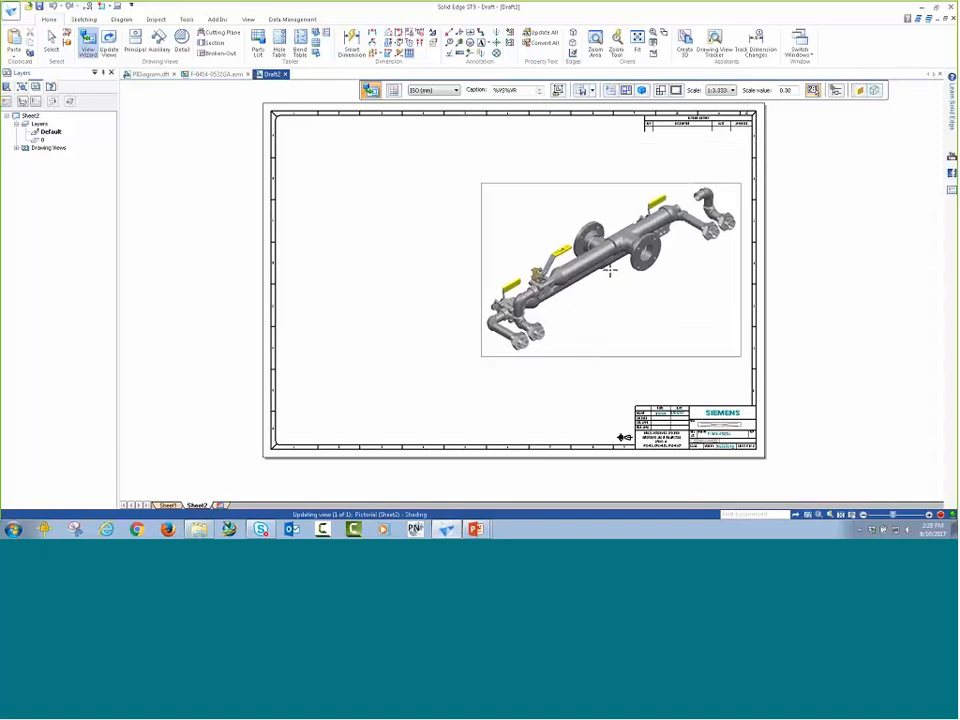
left_click(597, 264)
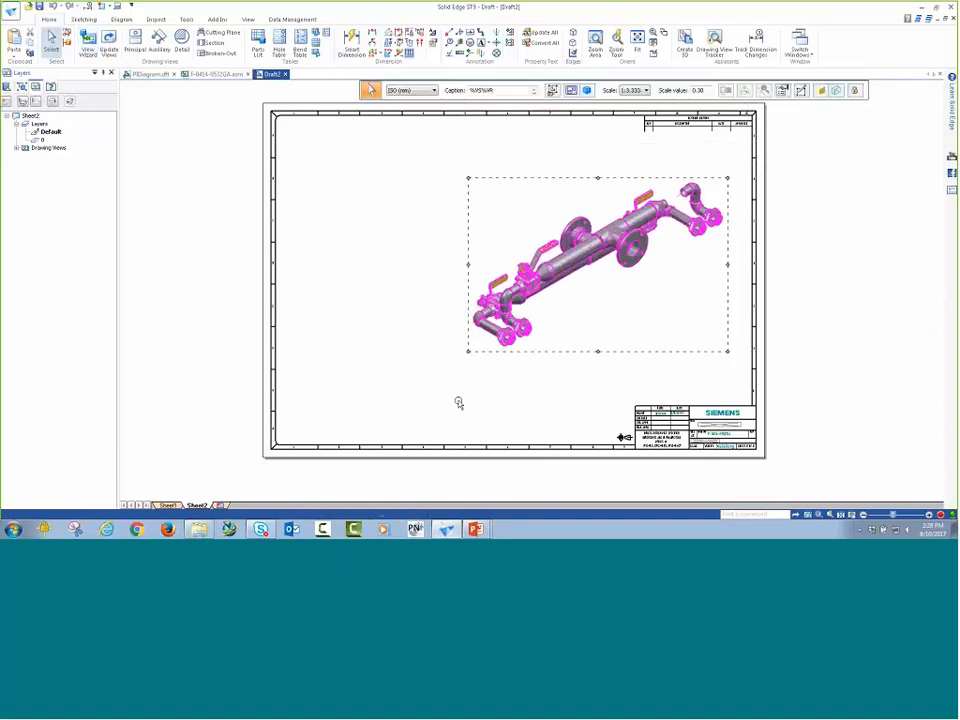
Step: Return to the F-0414-0532GA.asm assembly and apply the 2-Piping Routes display configuration
left_click(213, 74)
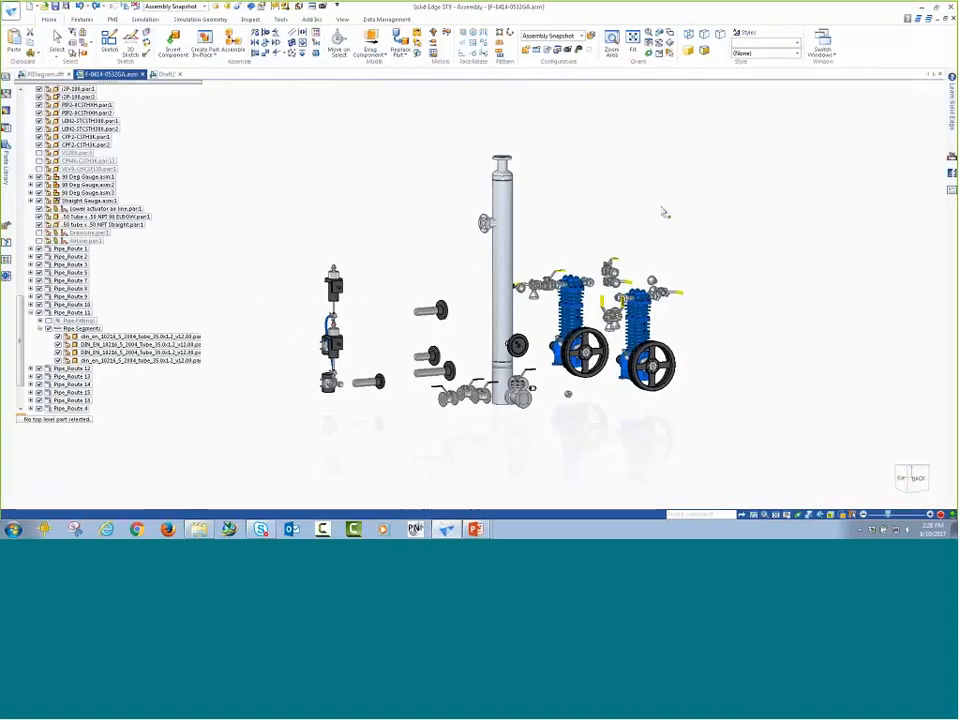
right_click(256, 141)
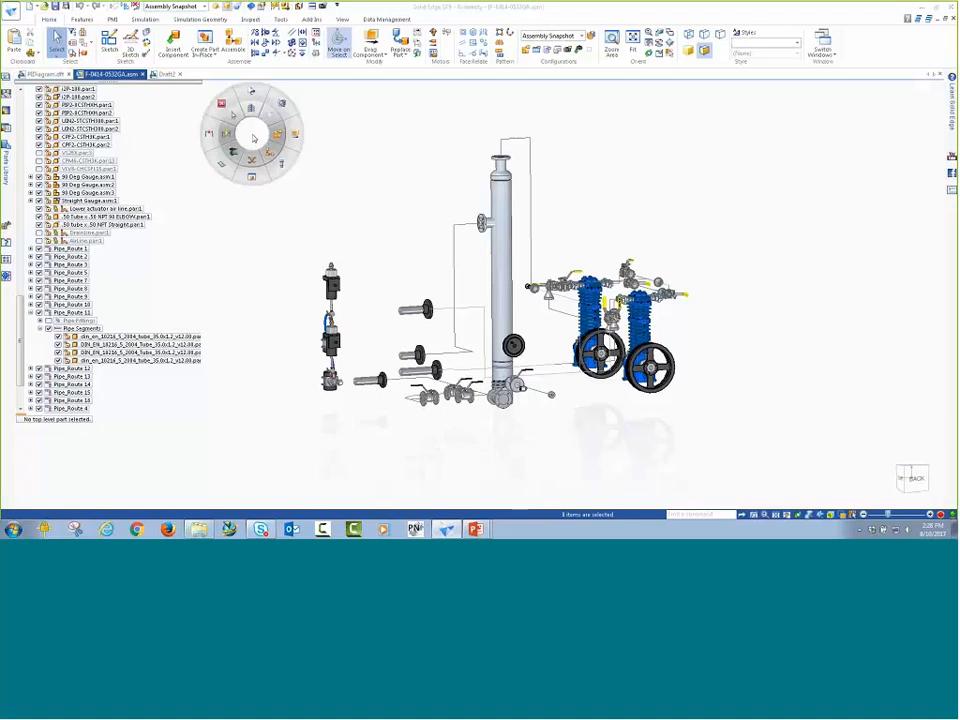
left_click(258, 165)
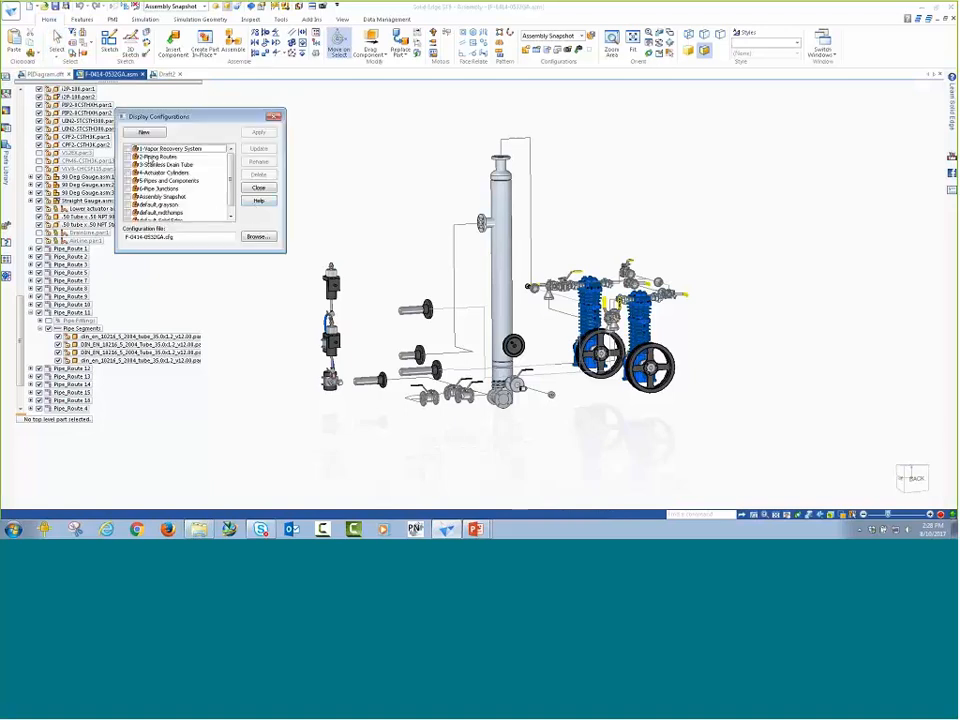
left_click(156, 156)
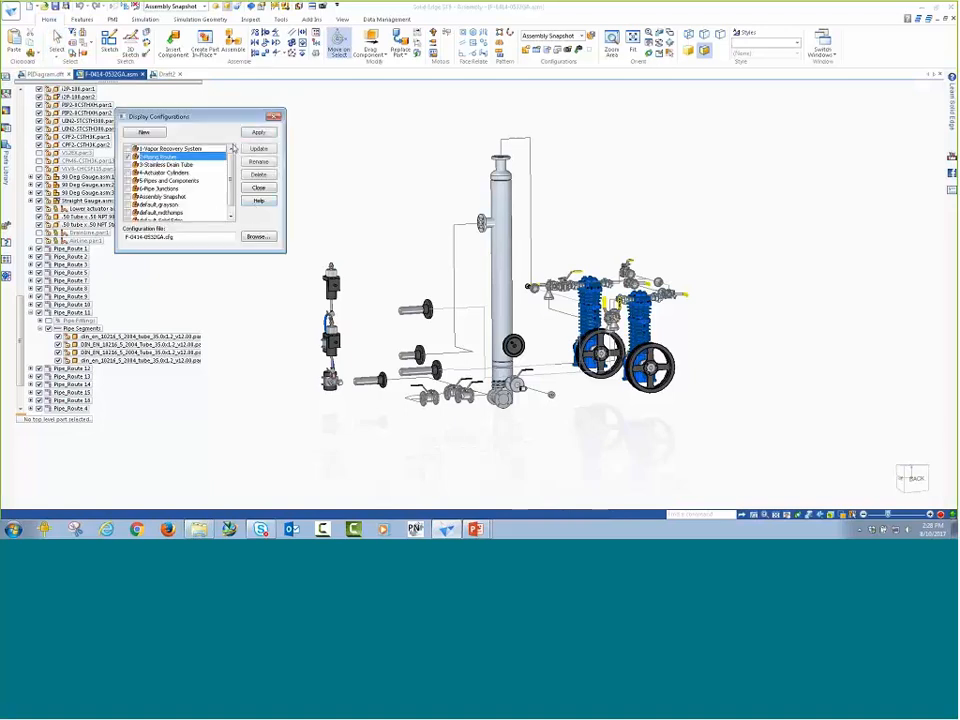
left_click(258, 132)
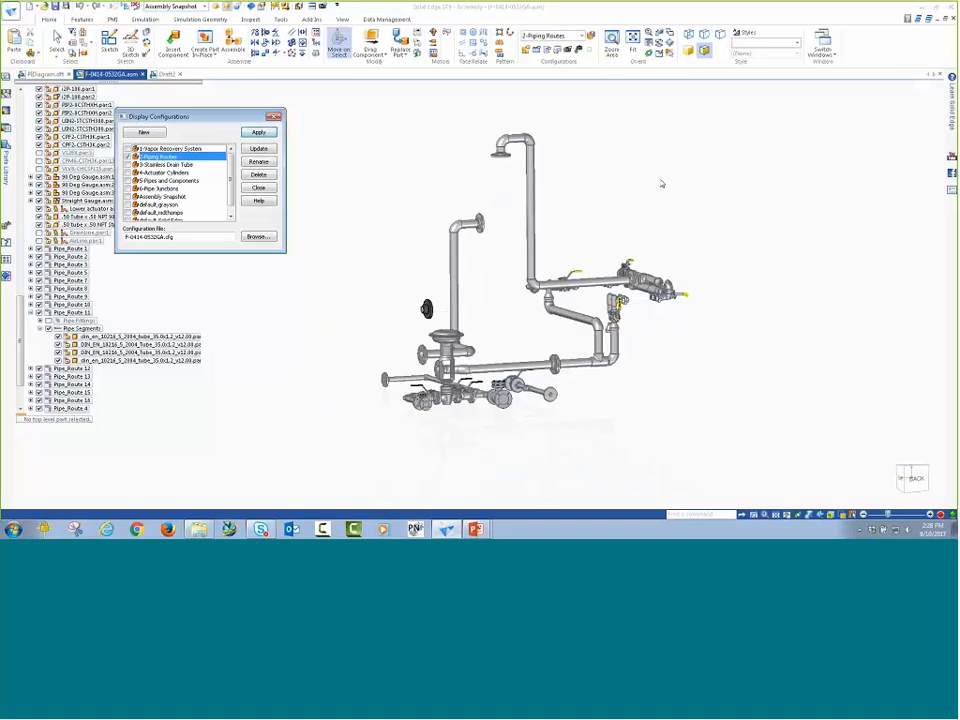
Step: Show all fittings and pipe segments of Pipe_Route 11 in the assembly
middle_click_drag(735, 150, 605, 265)
scroll(580, 280, "up", 3)
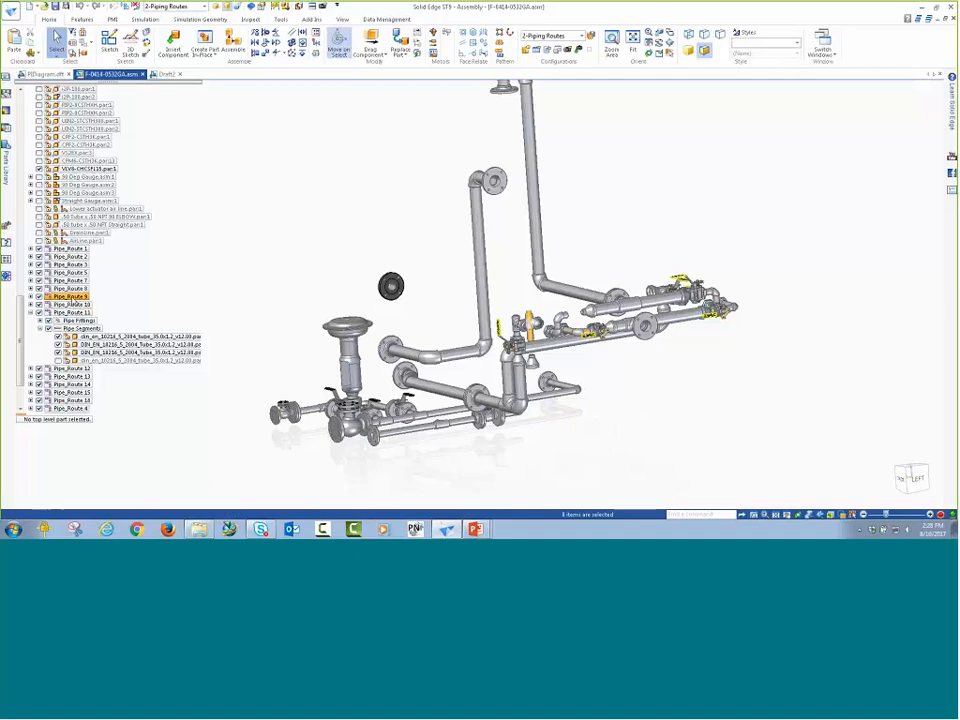
left_click(80, 313)
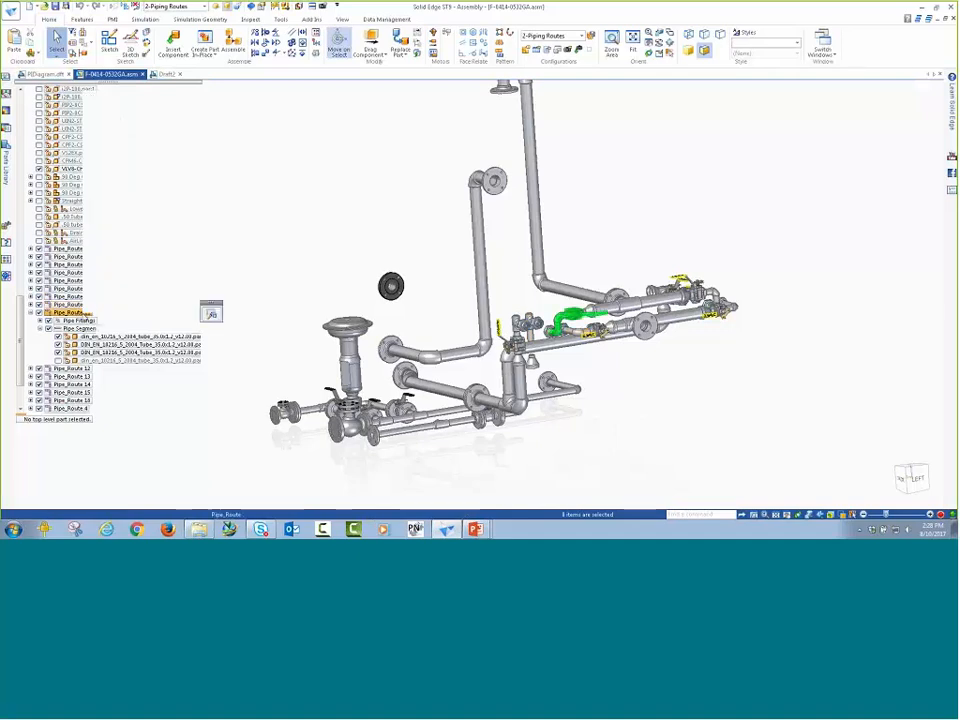
right_click(80, 313)
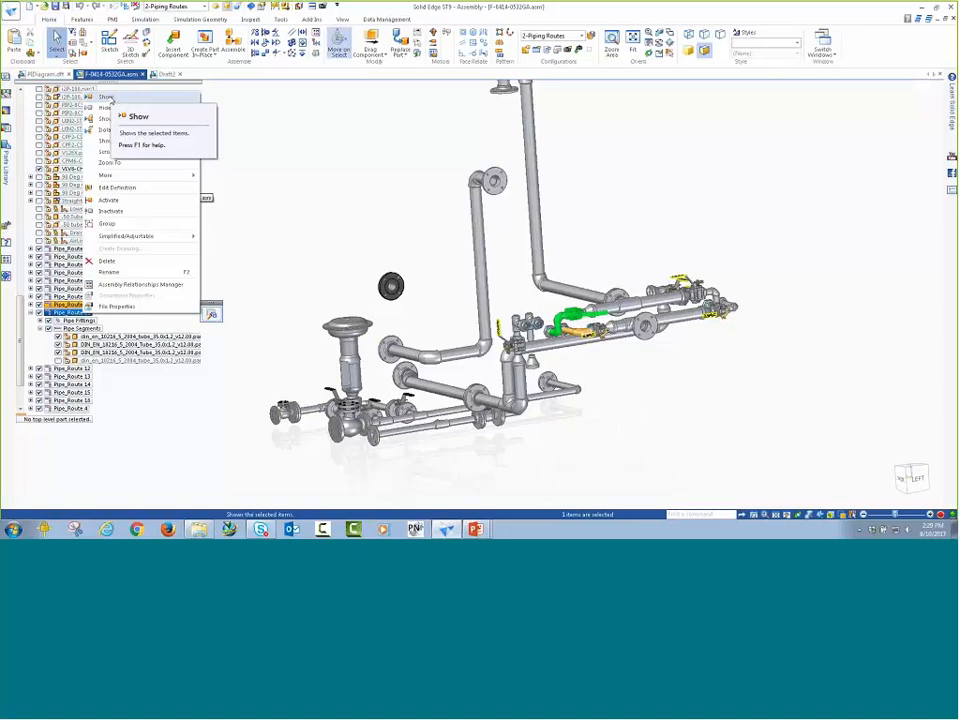
left_click(106, 97)
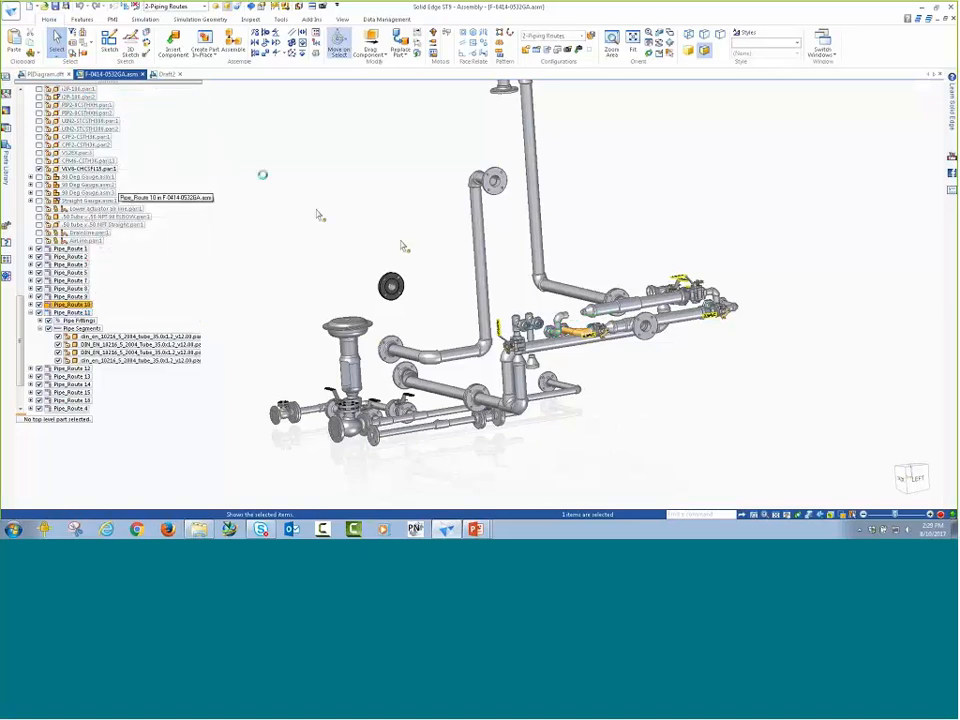
scroll(530, 290, "up", 4)
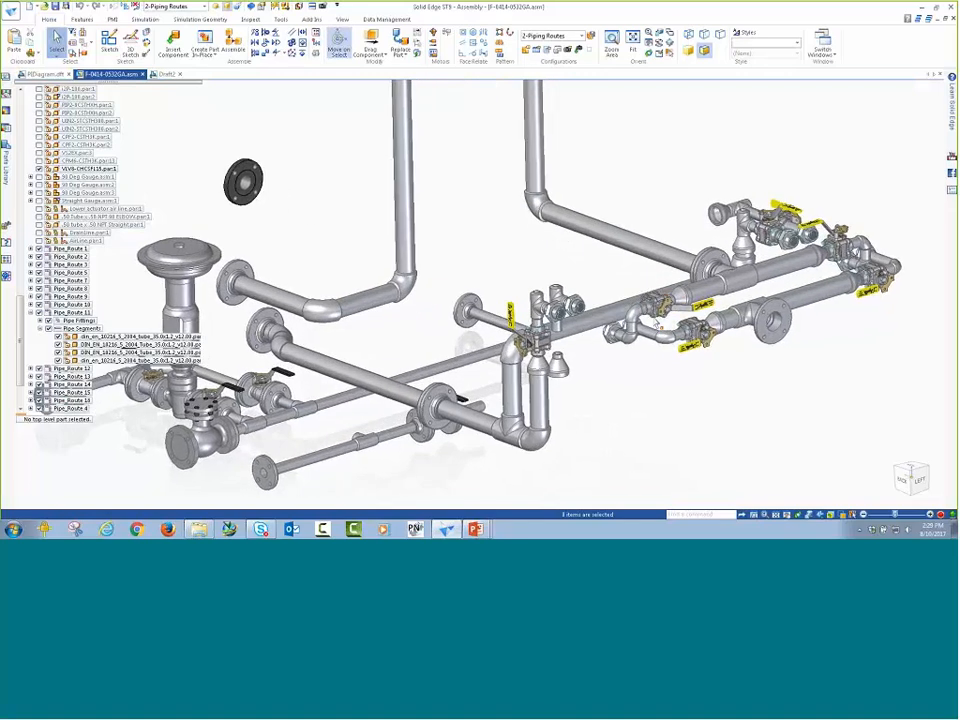
Step: Update the 2-Piping Routes display configuration with the current visibility, and update the drawing views in Draft2
right_click(262, 132)
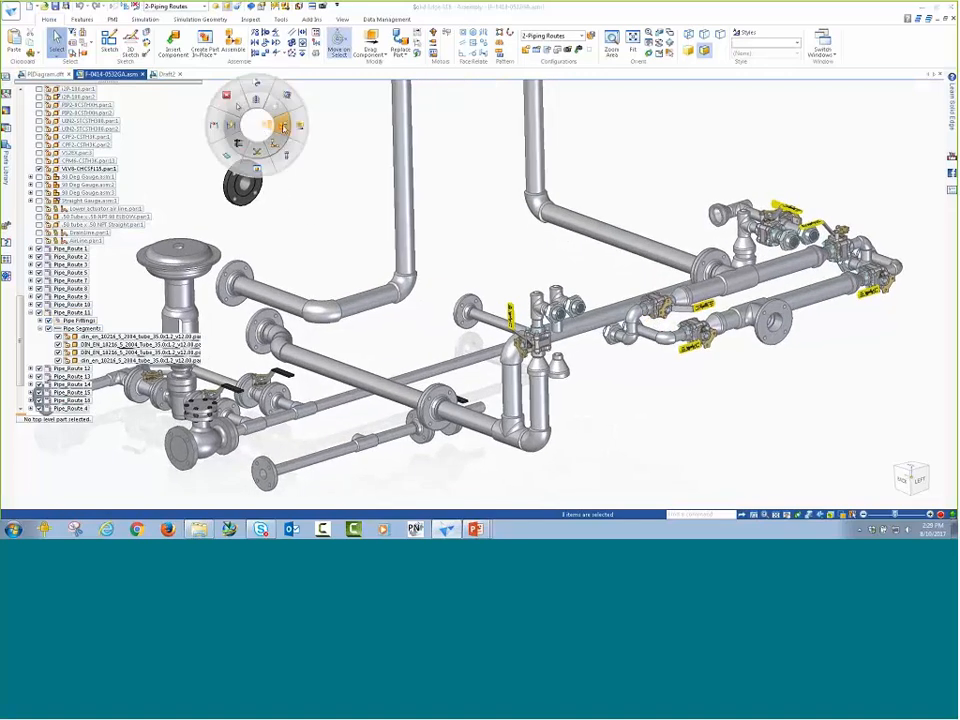
left_click(281, 127)
left_click(170, 157)
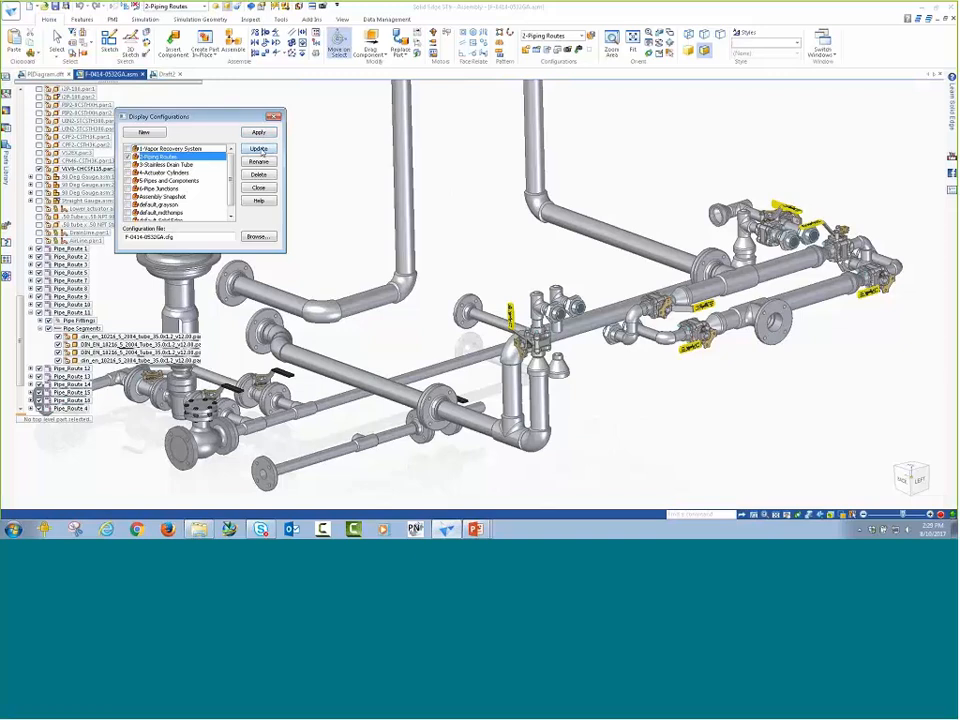
left_click(277, 118)
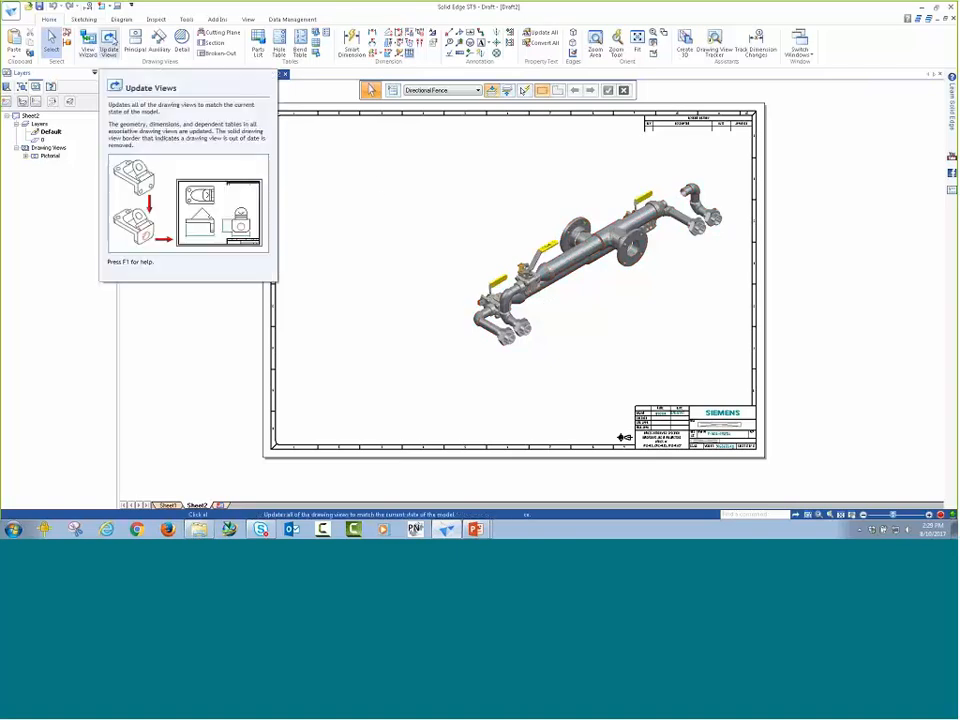
left_click(111, 40)
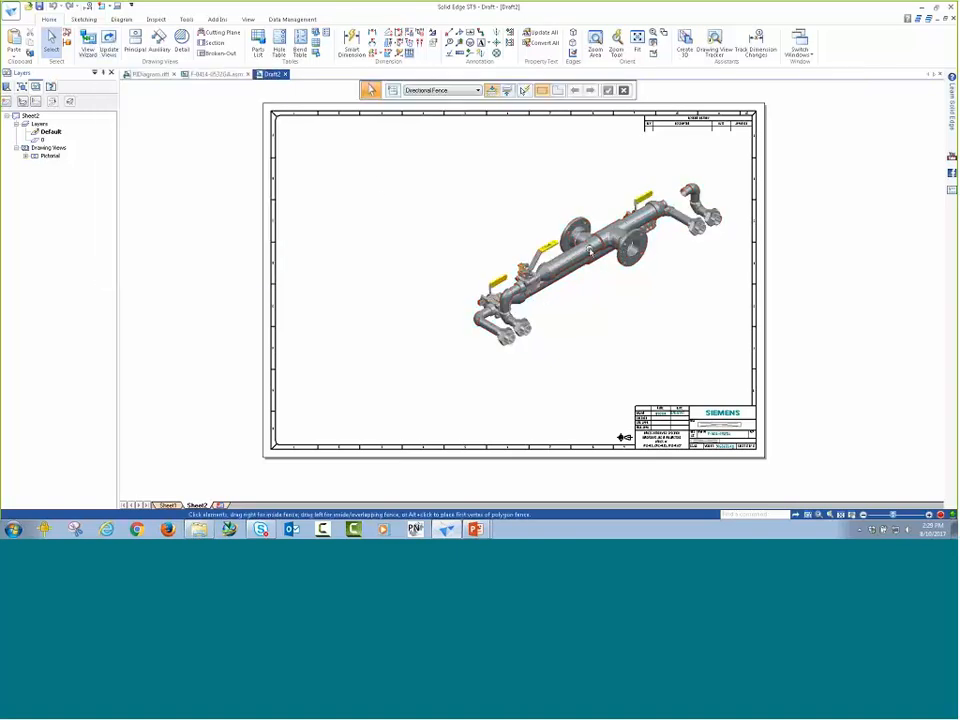
Step: Start a parts list for the pictorial pipe junction view using the Pipe outlet saved settings
left_click(547, 195)
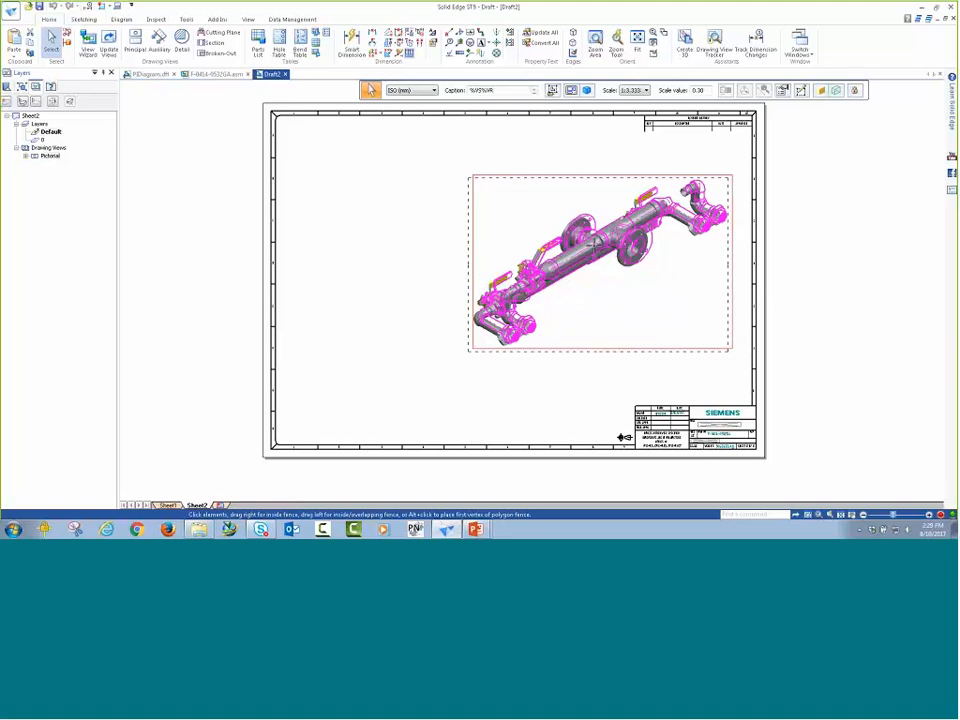
left_click(257, 45)
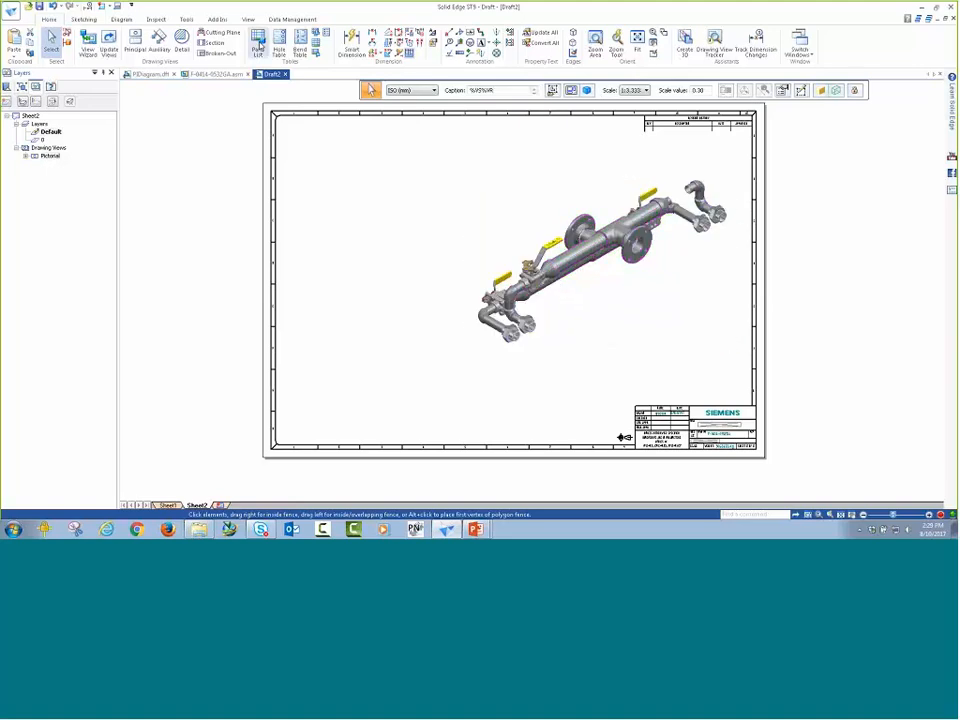
left_click(527, 263)
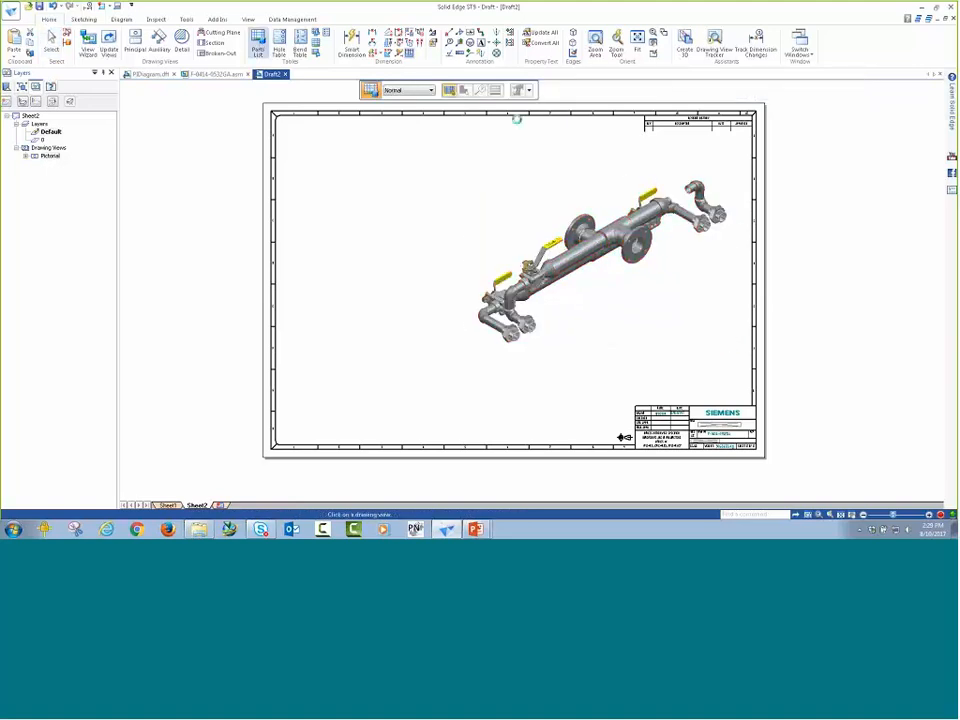
left_click(529, 92)
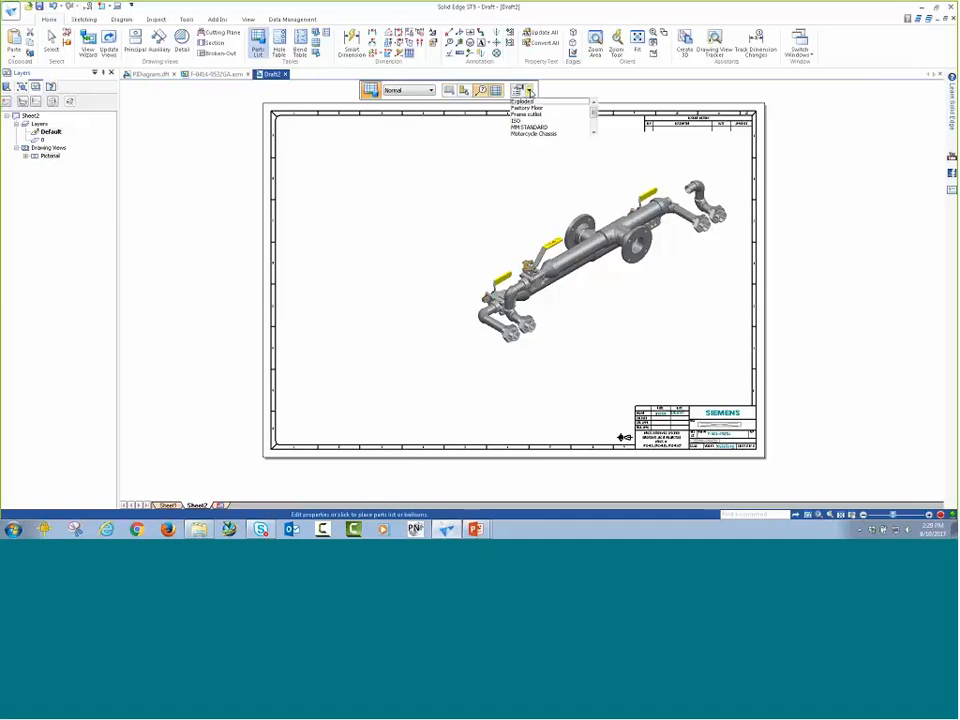
scroll(593, 125, "down", 3)
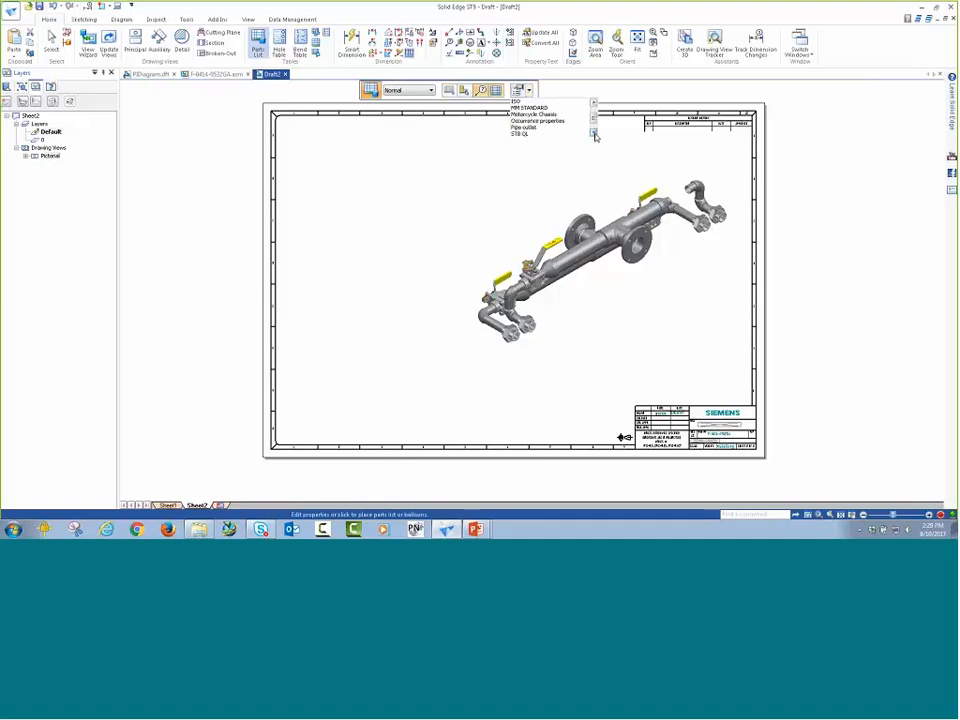
left_click(527, 127)
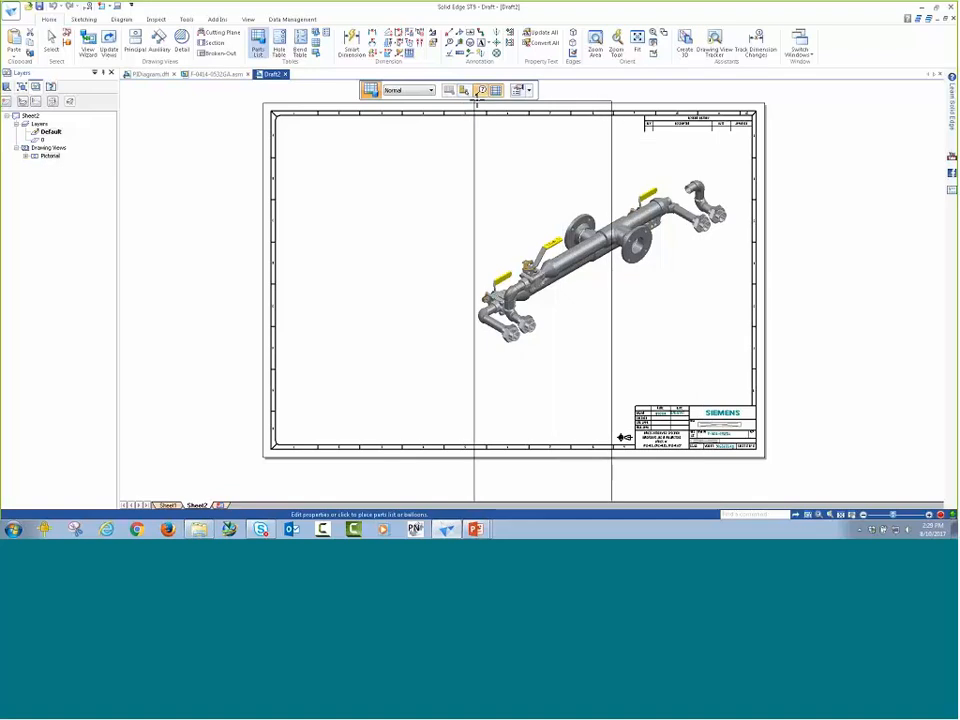
Step: Limit the parts list contents to the 6-Pipe Junctions configuration in the parts list properties
left_click(519, 92)
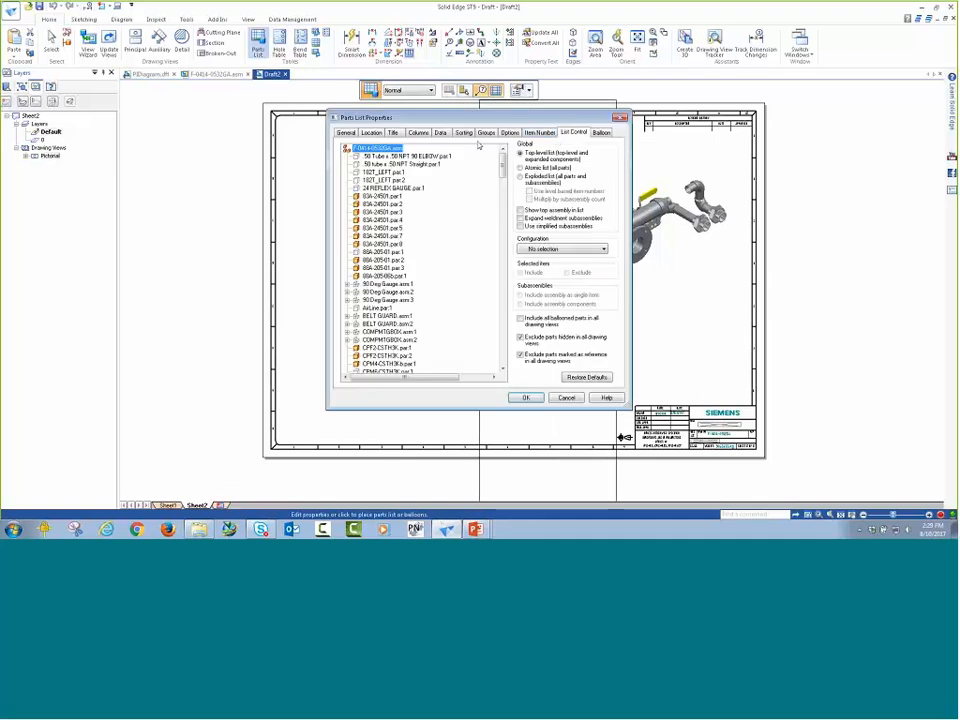
left_click(509, 133)
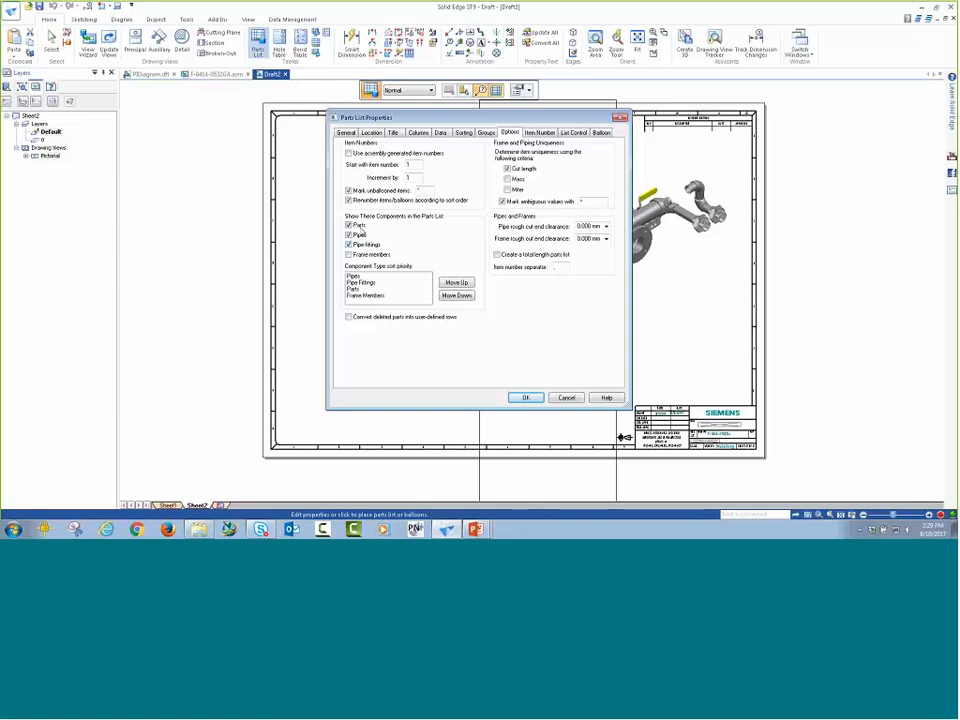
left_click(574, 133)
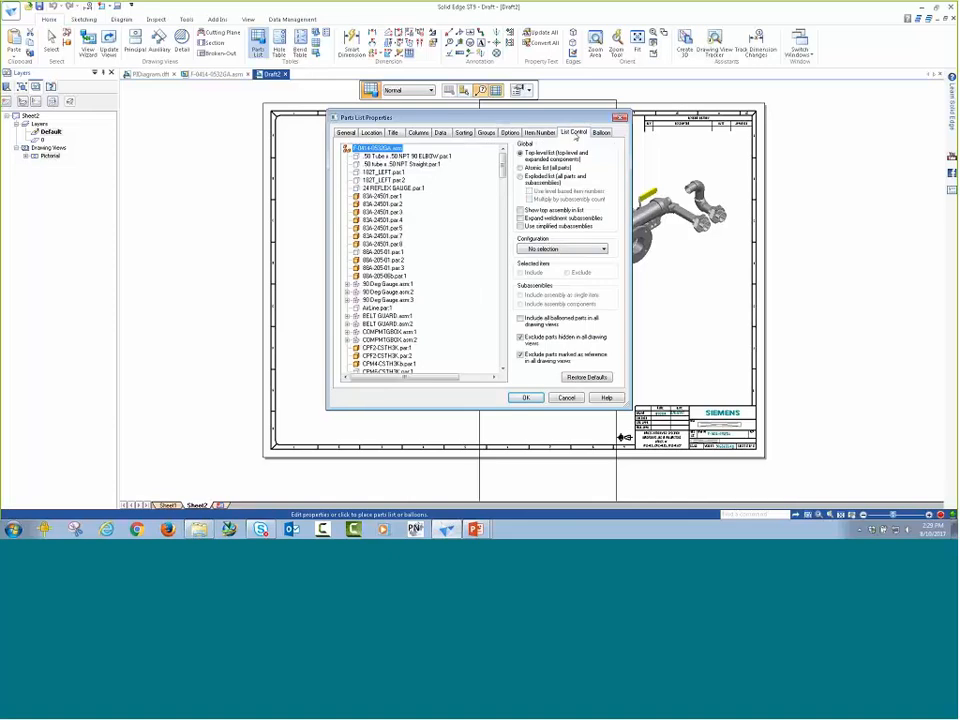
left_click(559, 250)
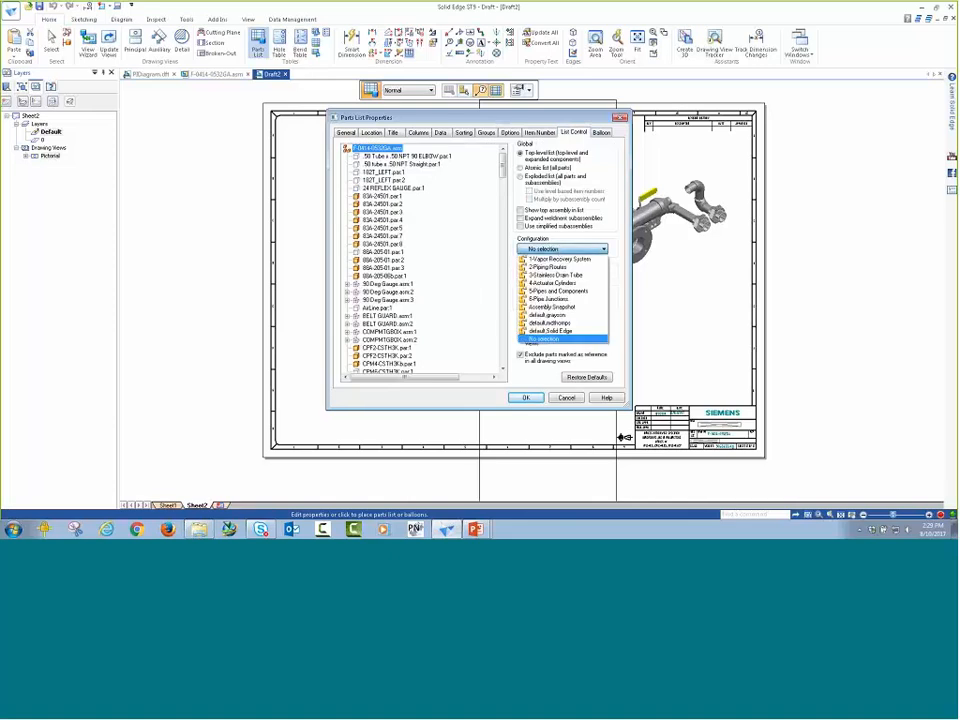
left_click(568, 299)
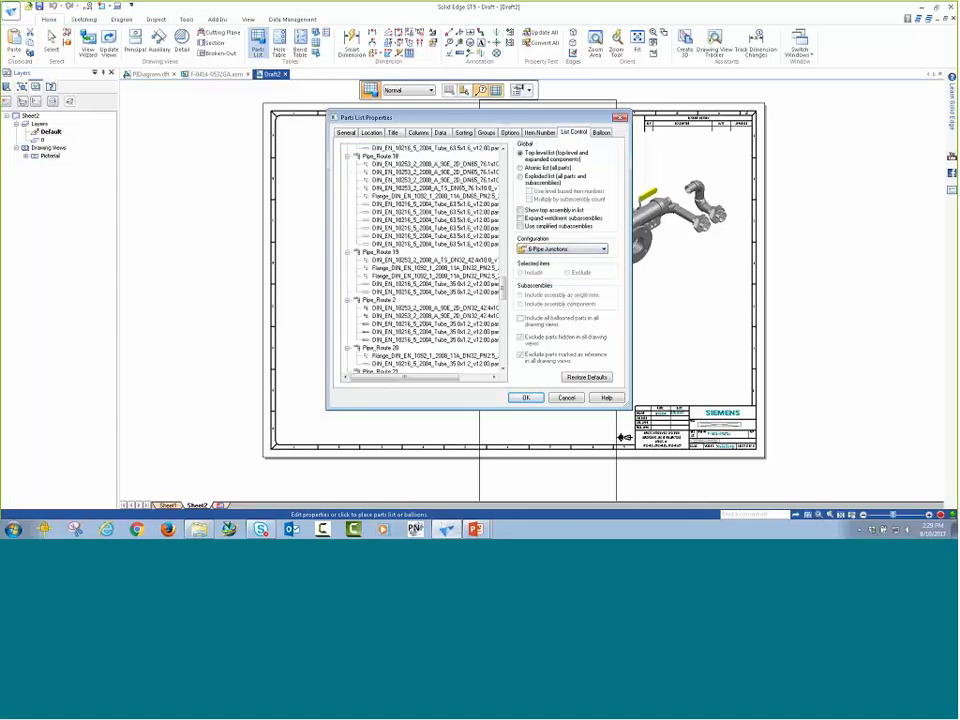
left_click(528, 398)
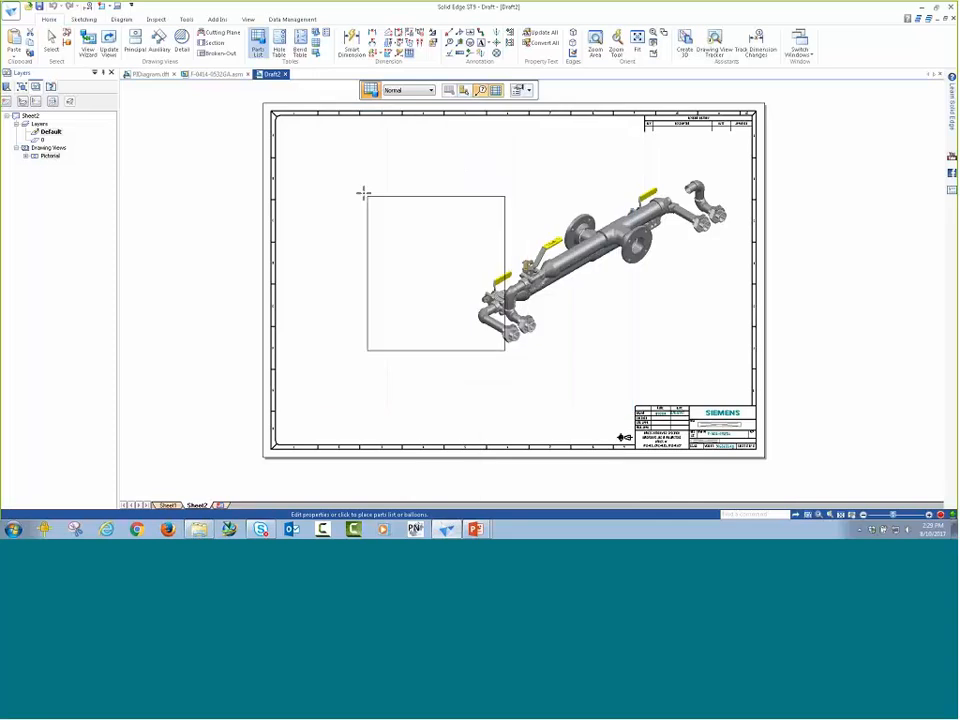
Step: Place the piping parts list in the upper-left corner of Sheet2, with item balloons on the pictorial view
left_click(292, 132)
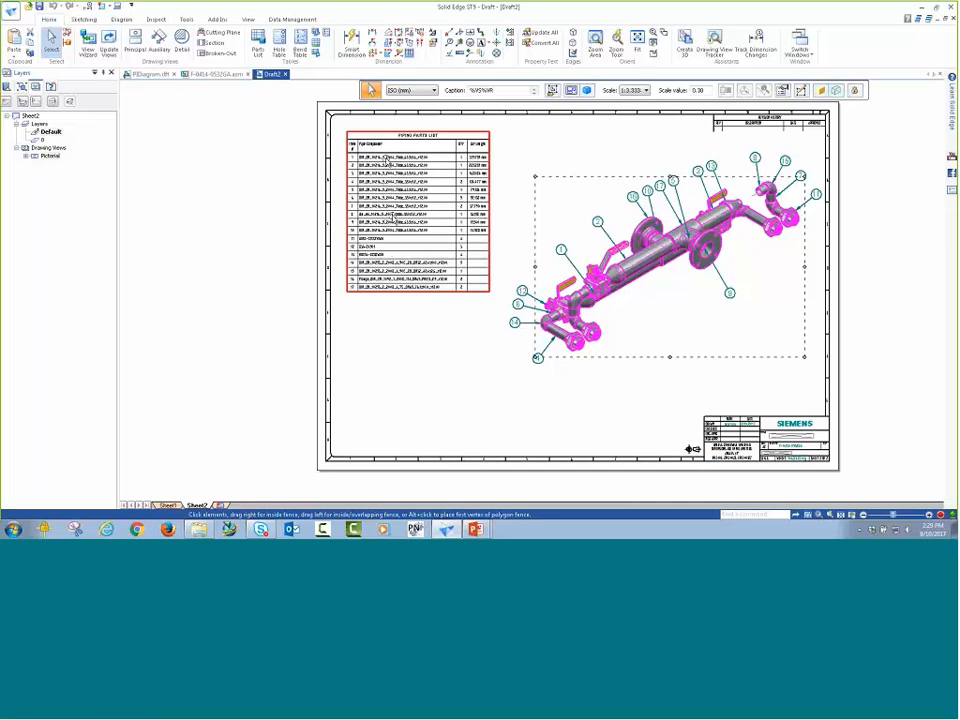
scroll(489, 154, "up", 3)
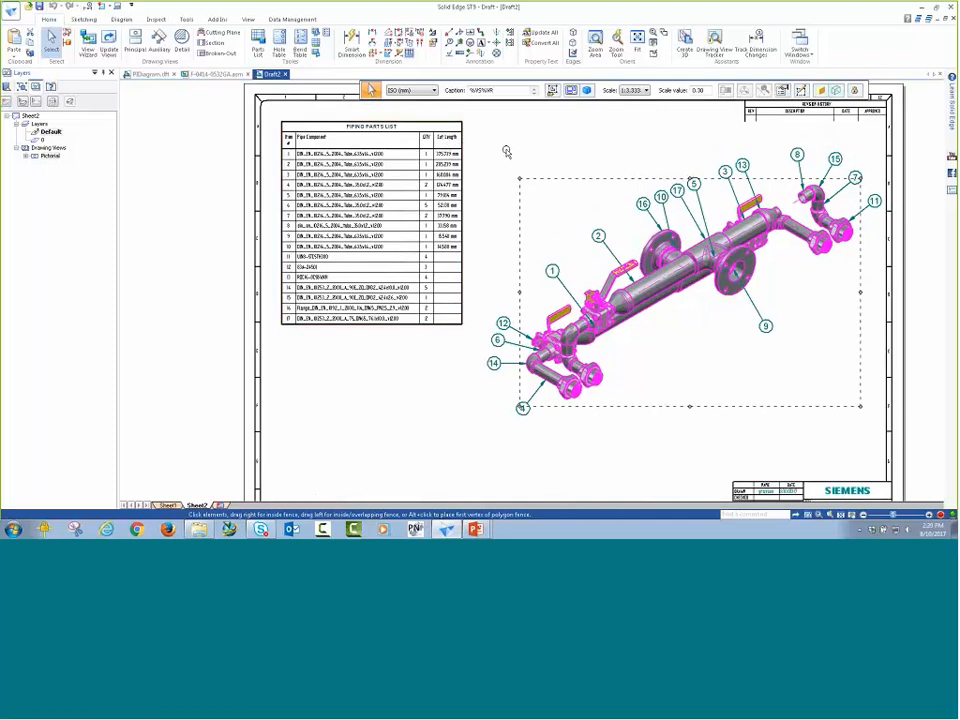
left_click(542, 127)
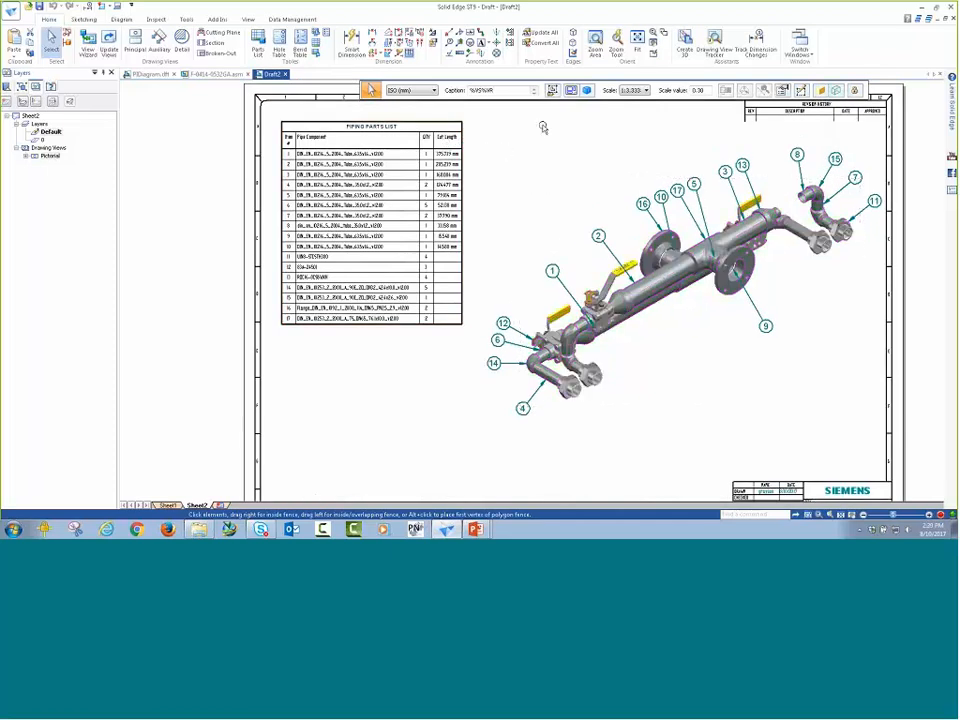
scroll(540, 150, "down", 2)
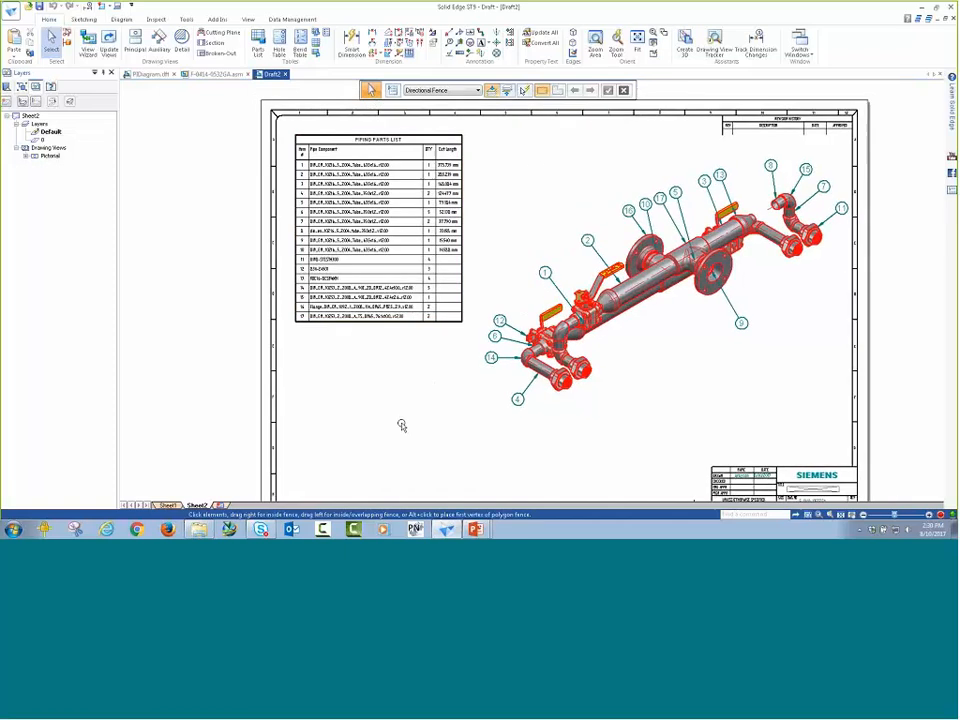
scroll(395, 440, "down", 1)
scroll(391, 453, "down", 1)
scroll(235, 345, "down", 3)
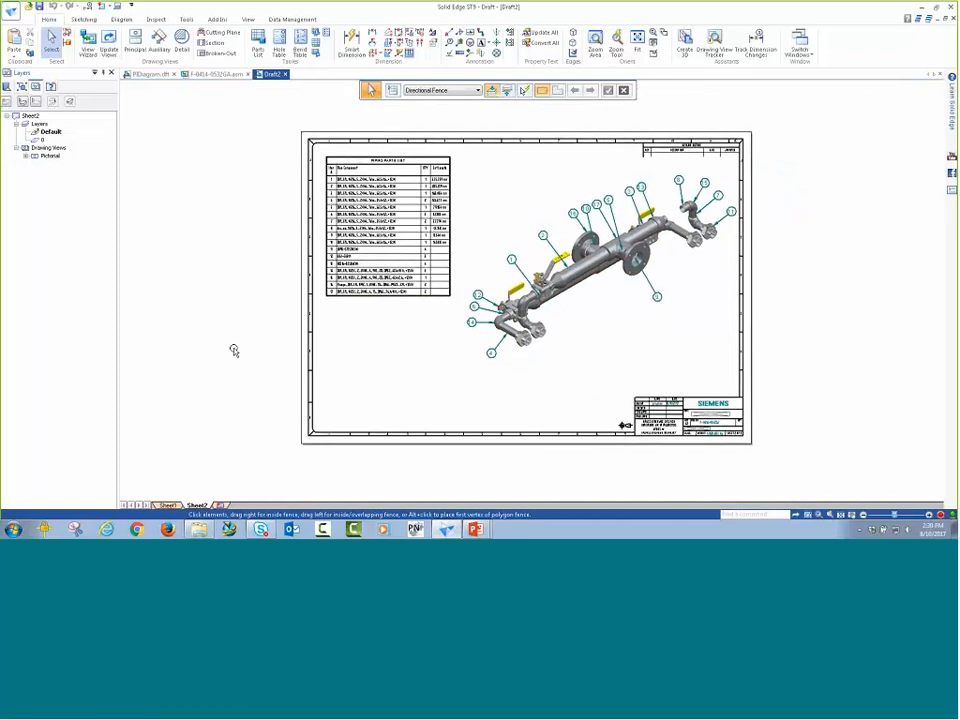
scroll(268, 313, "down", 1)
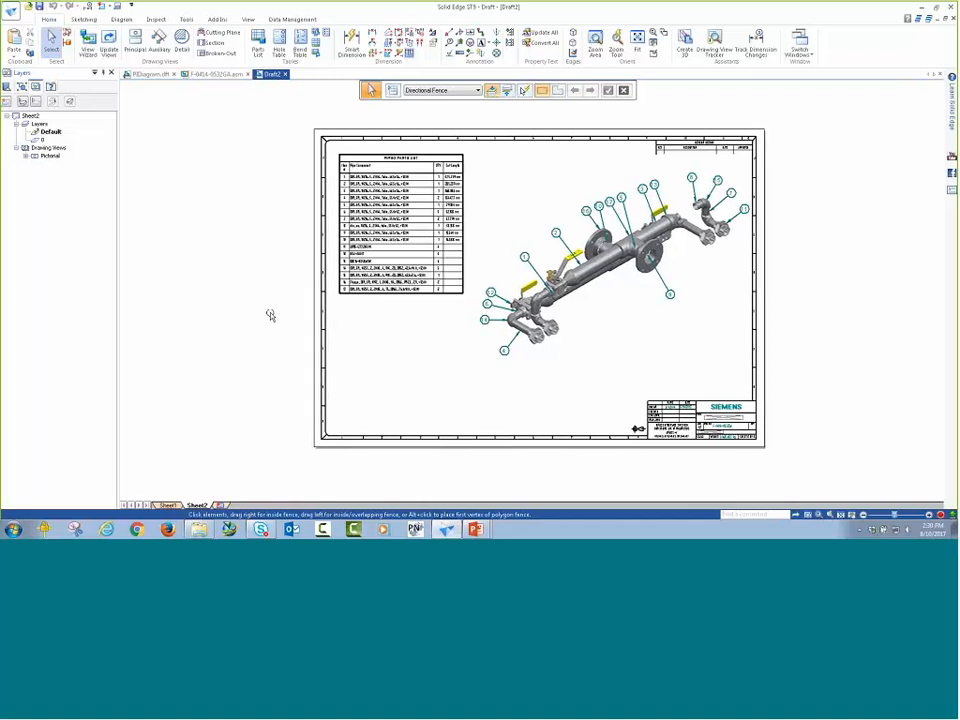
key("alt+Tab")
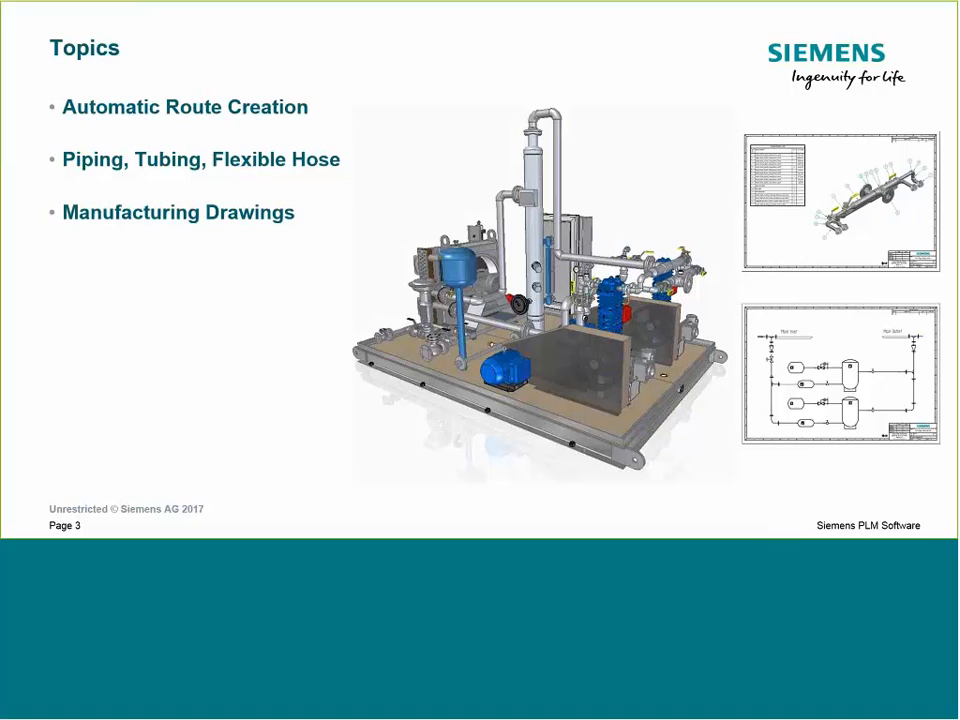
key("Right")
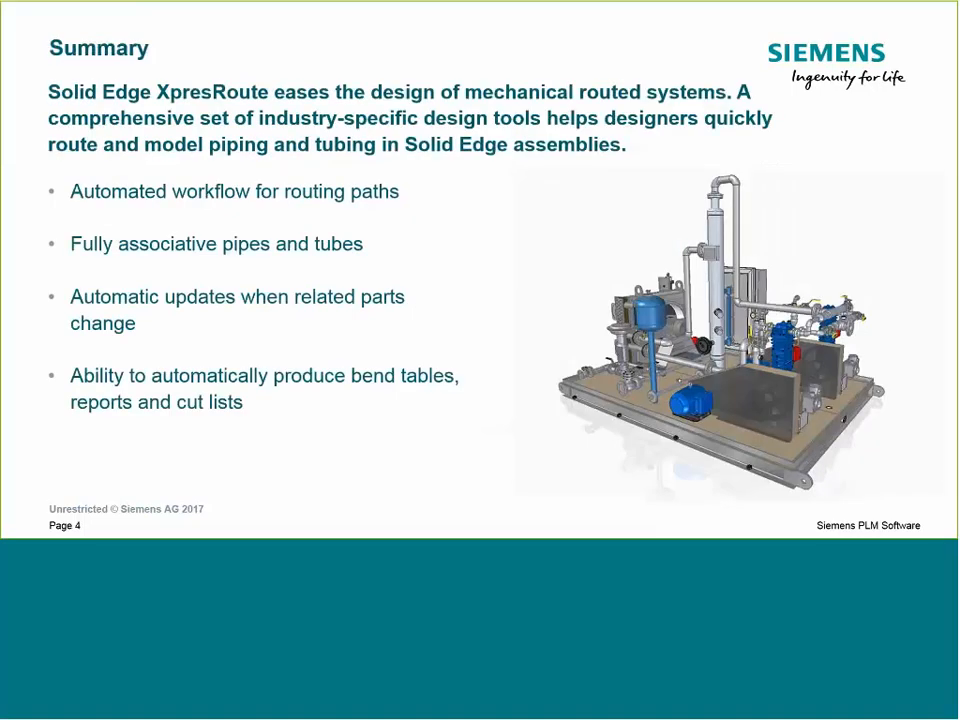